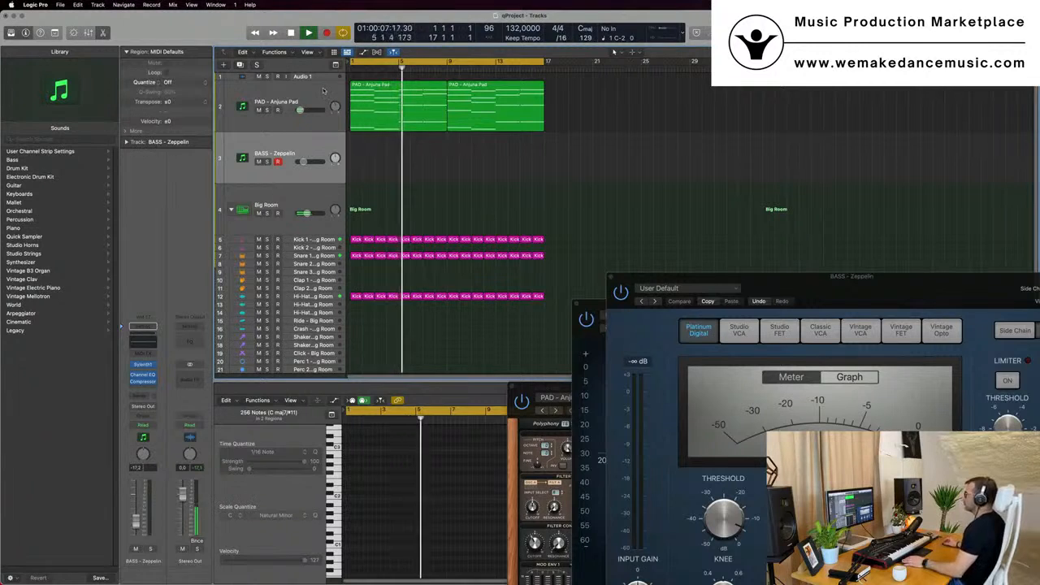
# Step: Raise the Big Room drum track's volume to 0.0 dB while playing the loop from the start
pyautogui.click(310, 93)
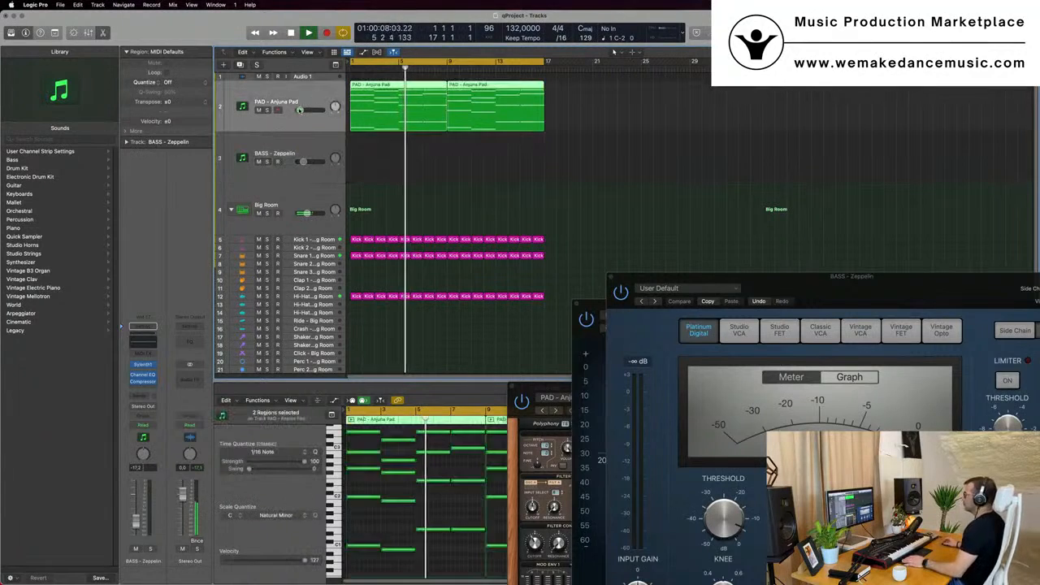
pyautogui.click(304, 213)
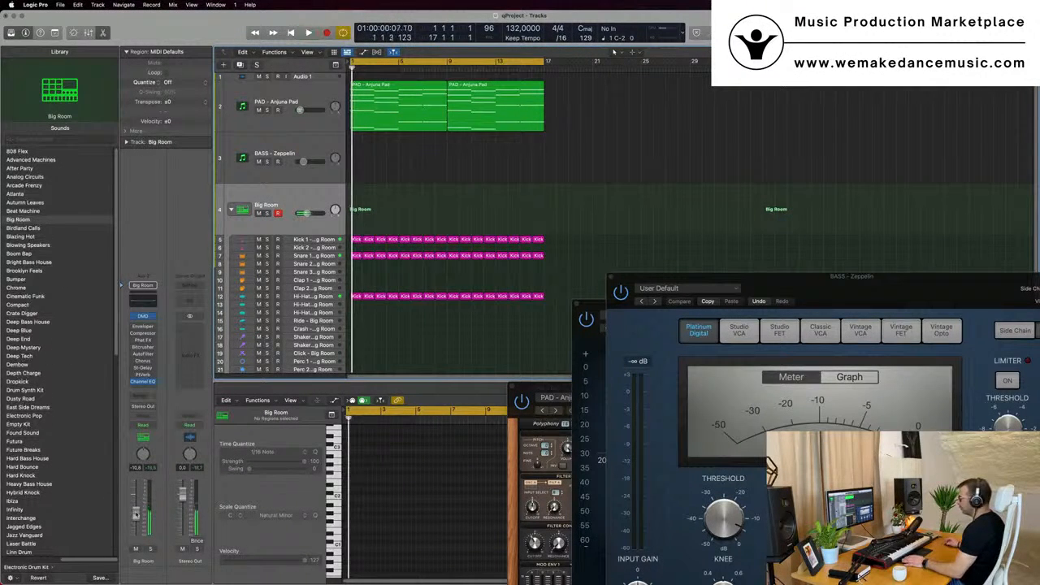
pyautogui.press('space')
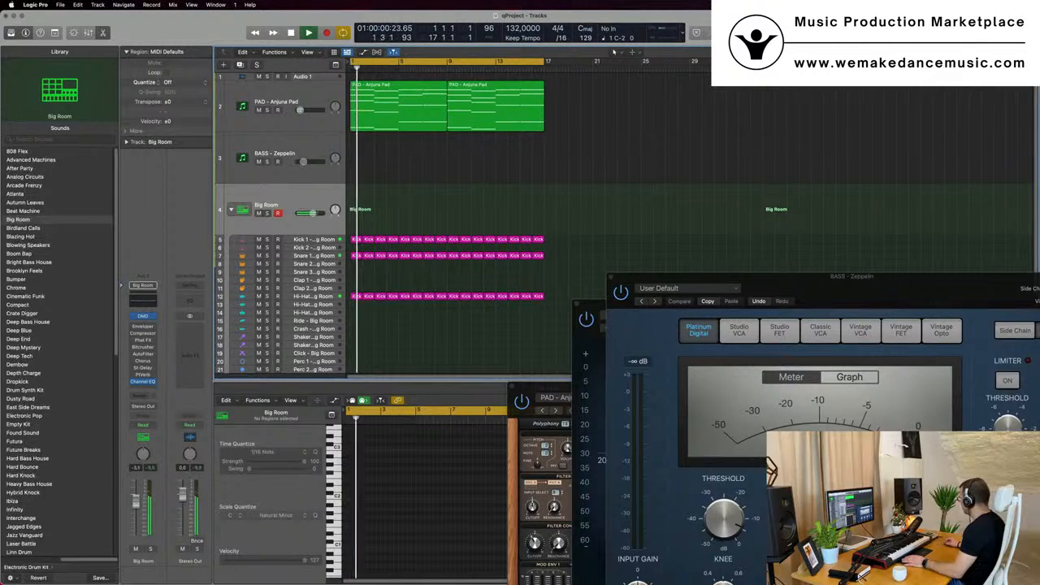
pyautogui.press('space')
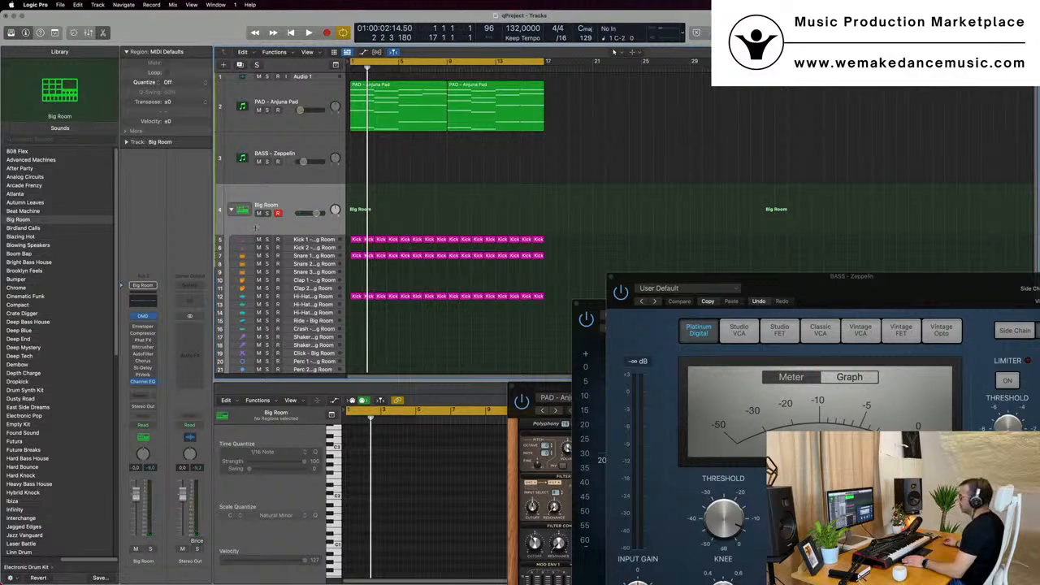
# Step: Set the PAD - Anjuna Pad track's volume to about -12.6 dB, balancing it against the drums during playback
pyautogui.click(315, 99)
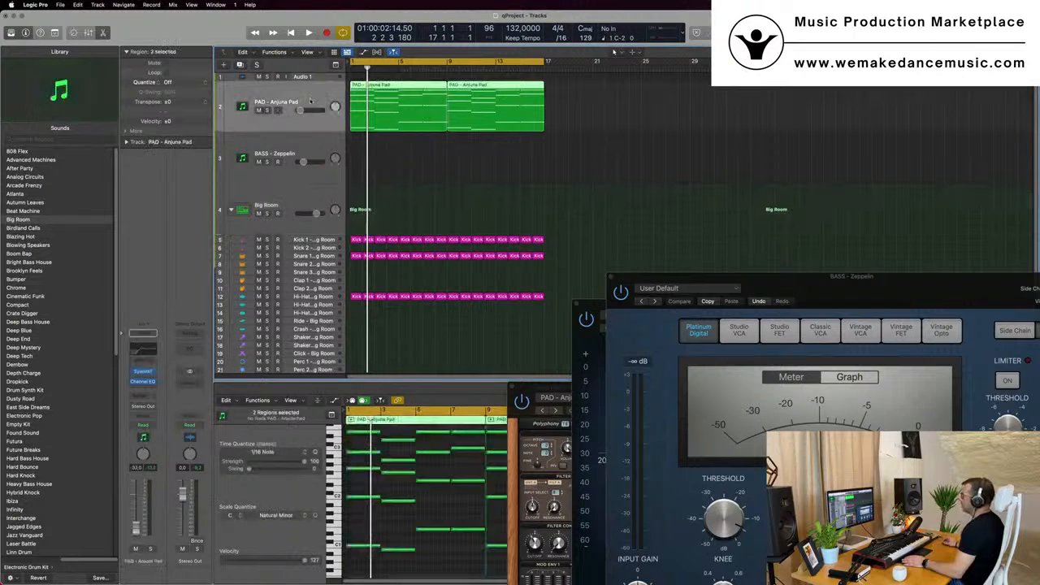
pyautogui.hotkey('shift', 'space')
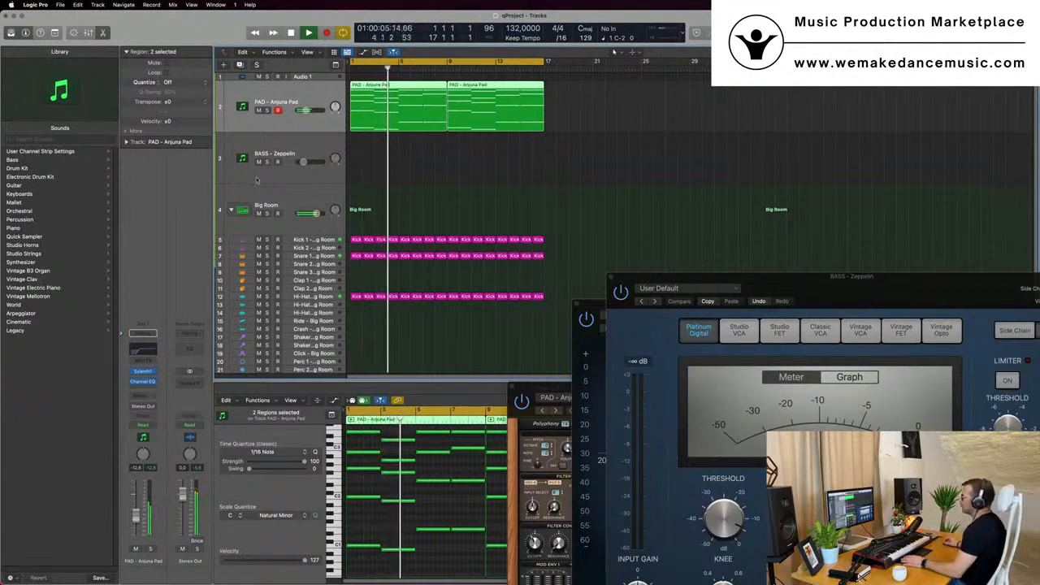
pyautogui.press('Return')
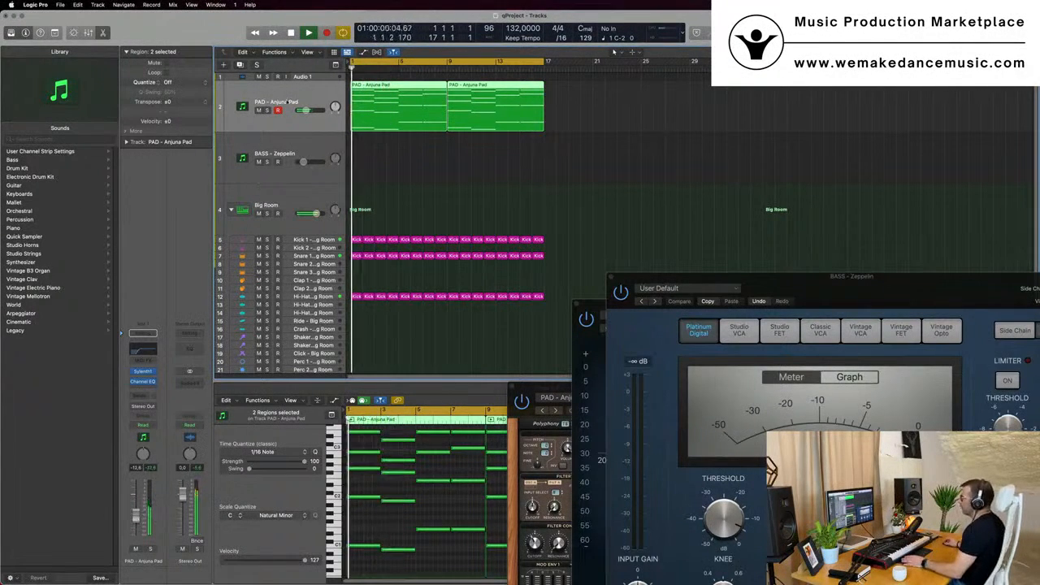
# Step: Open the pad's Sylenth1 instrument and adjust its Filter Control cutoff to about 3.68 while the loop plays
pyautogui.click(144, 373)
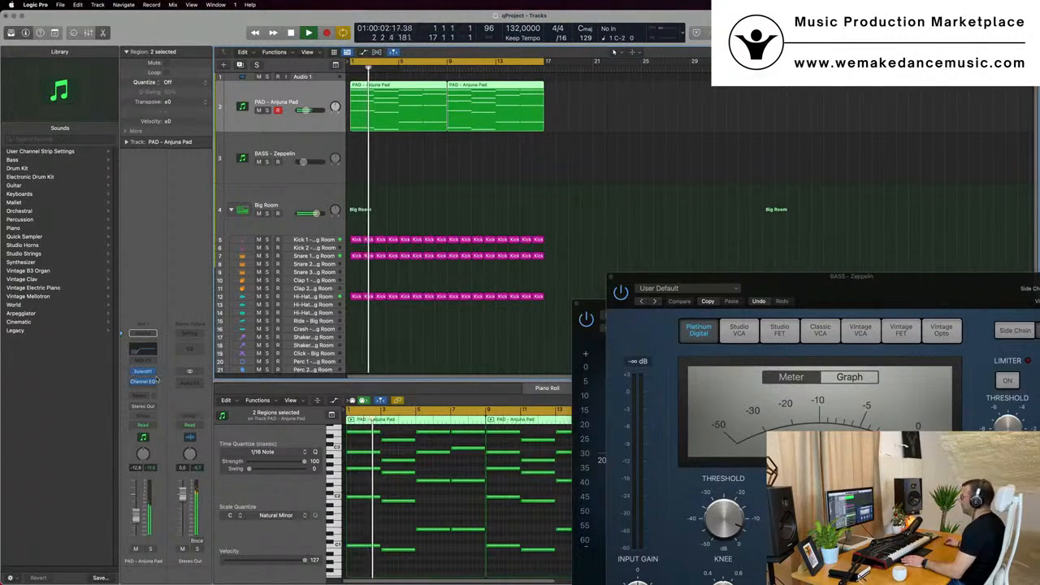
pyautogui.click(144, 372)
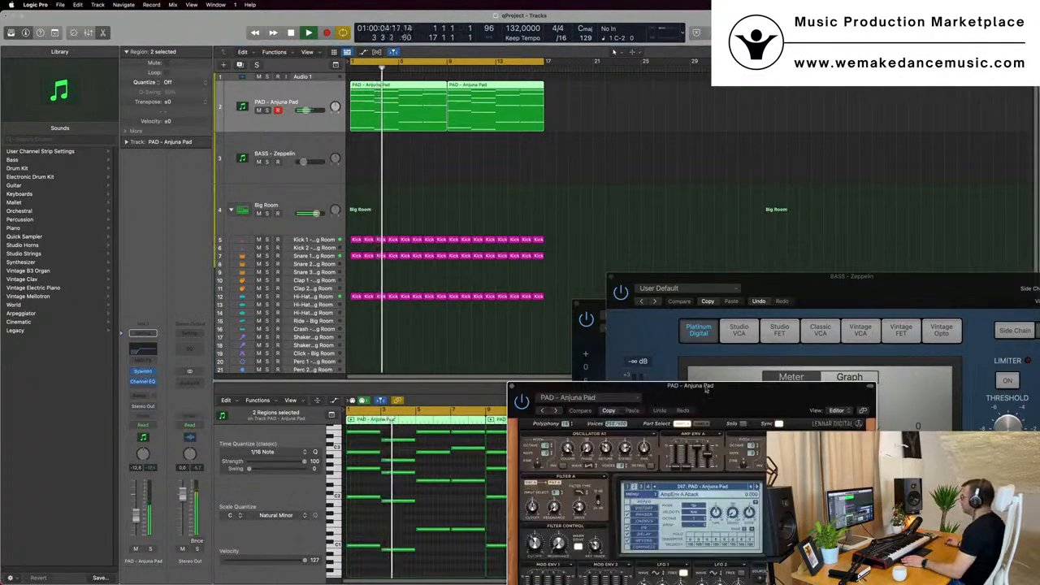
pyautogui.moveTo(705, 391); pyautogui.dragTo(619, 216)
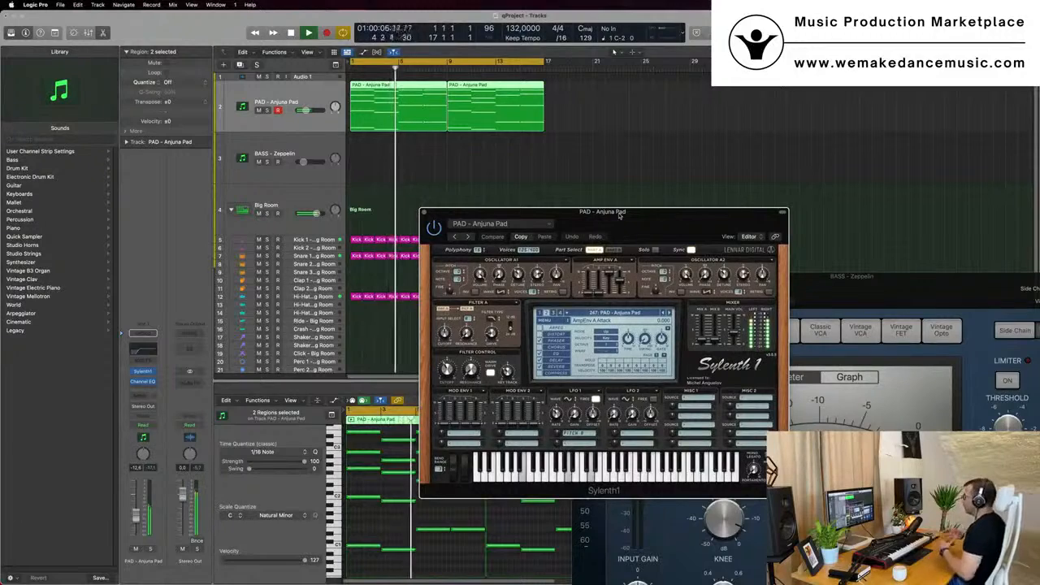
pyautogui.moveTo(585, 213); pyautogui.dragTo(557, 199)
pyautogui.press('Return')
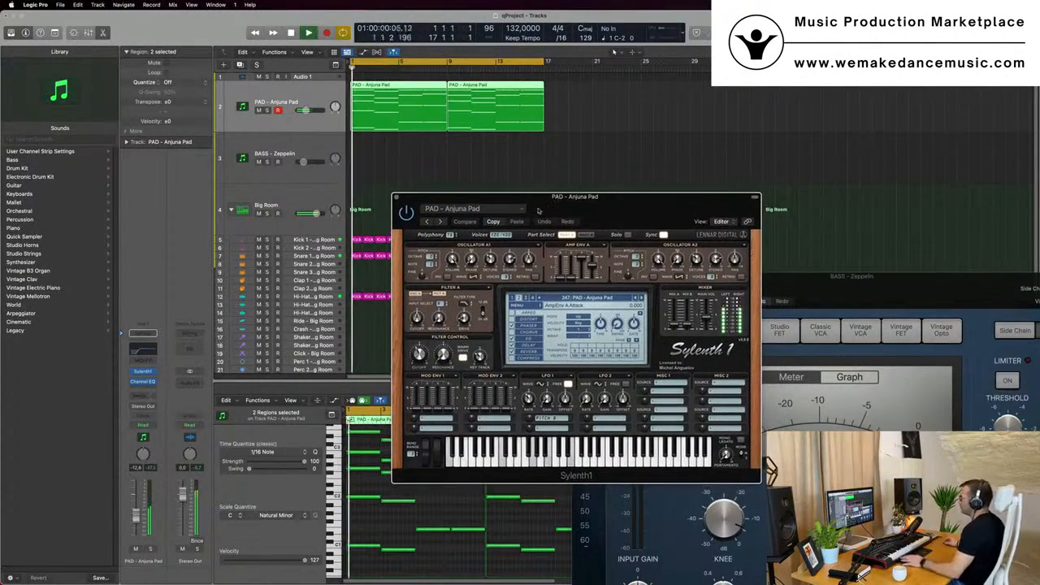
pyautogui.moveTo(419, 352); pyautogui.dragTo(417, 345)
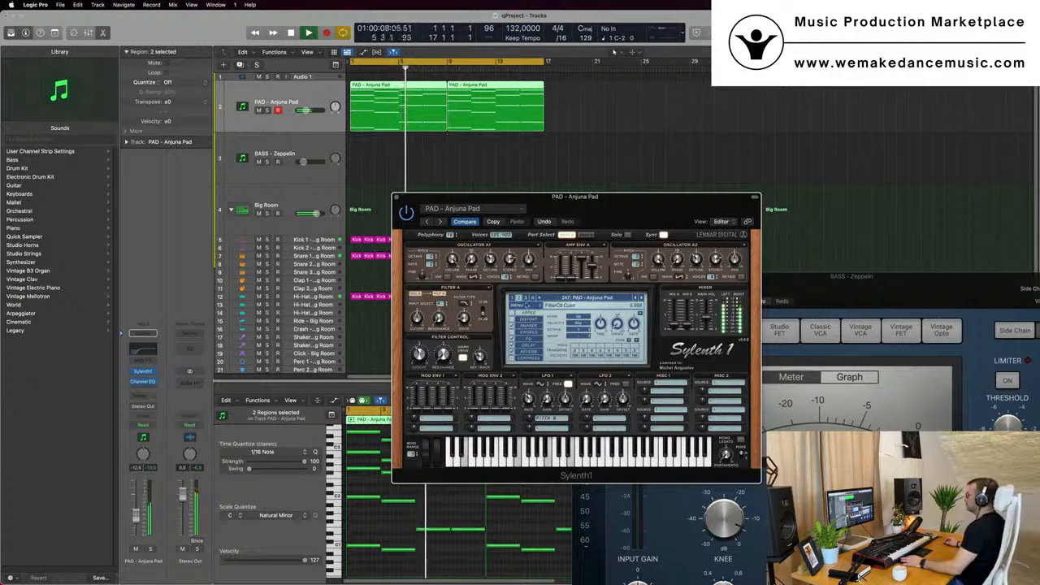
pyautogui.moveTo(640, 207); pyautogui.dragTo(709, 189)
pyautogui.press('Return')
pyautogui.press('space')
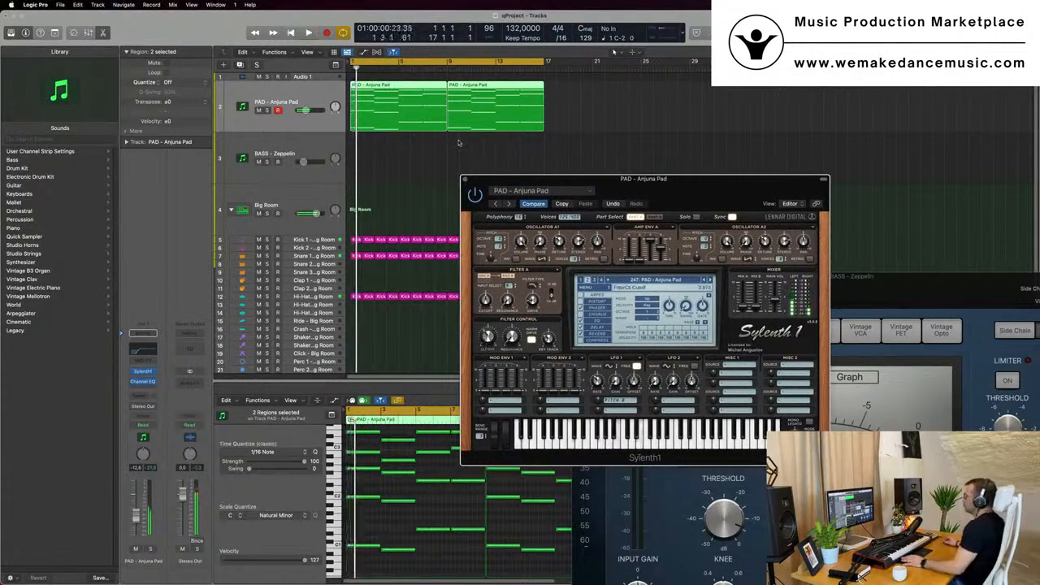
# Step: Duplicate the PAD - Anjuna Pad track with its settings and copy both pad regions onto the new track
pyautogui.click(239, 65)
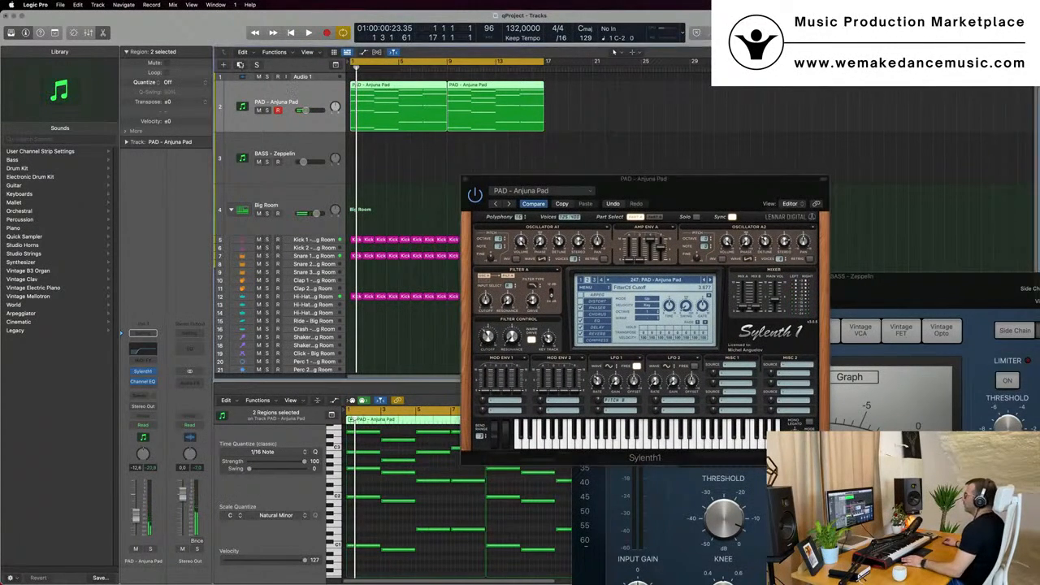
pyautogui.click(239, 65)
pyautogui.moveTo(625, 183); pyautogui.dragTo(733, 173)
pyautogui.moveTo(557, 114); pyautogui.dragTo(394, 165)
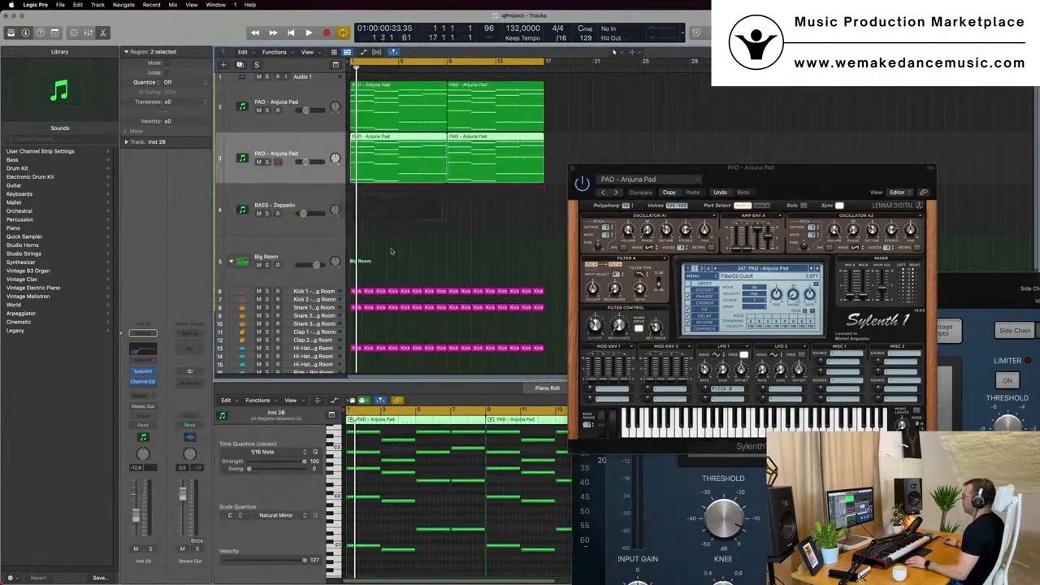
# Step: Select all notes in the duplicated pad regions and shorten them into short chord stabs
pyautogui.click(400, 510)
pyautogui.press('super+a')
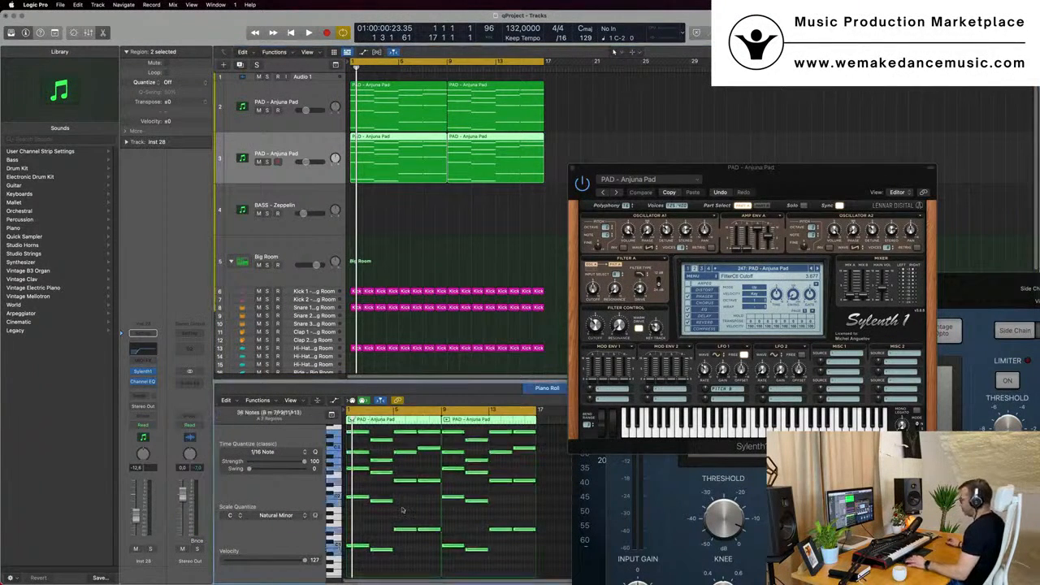
pyautogui.scroll(5, 396, 510)
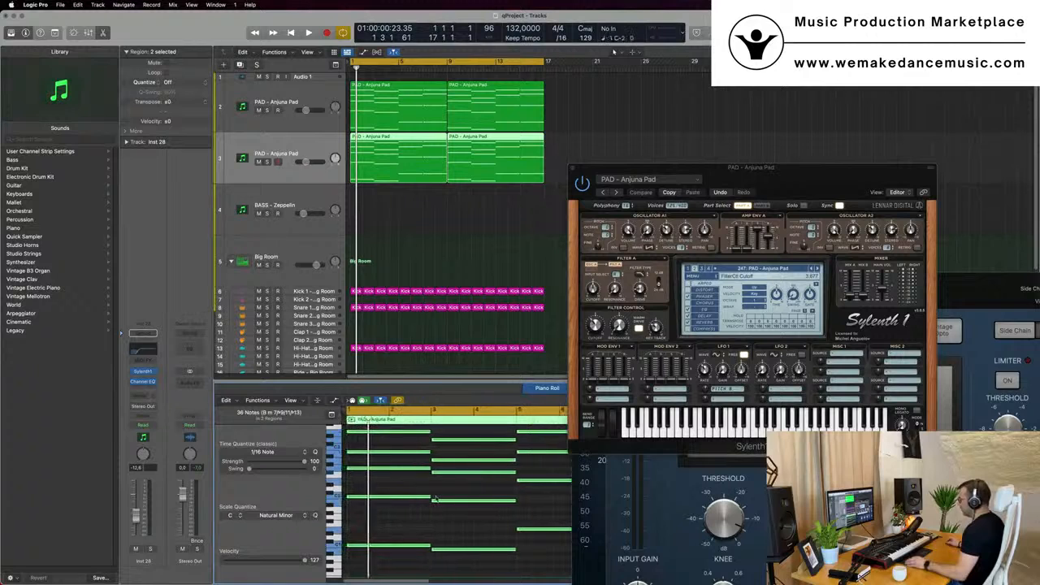
pyautogui.moveTo(423, 502); pyautogui.dragTo(356, 502)
pyautogui.scroll(2, 356, 502)
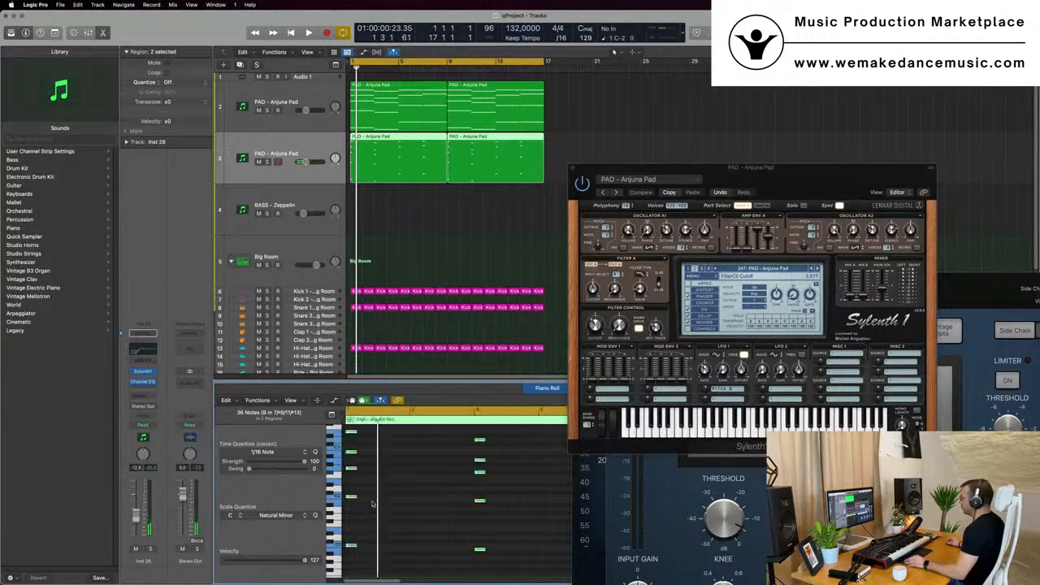
# Step: Copy the short chord stabs to further positions between the chord changes to form a rhythmic pattern
pyautogui.scroll(-2, 374, 502)
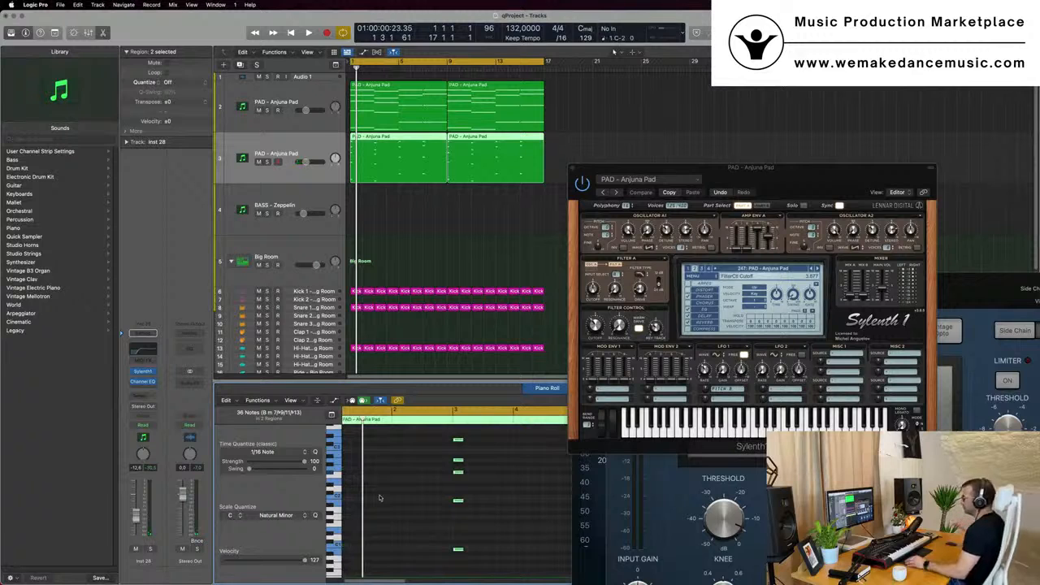
pyautogui.hscroll(-2, 386, 497)
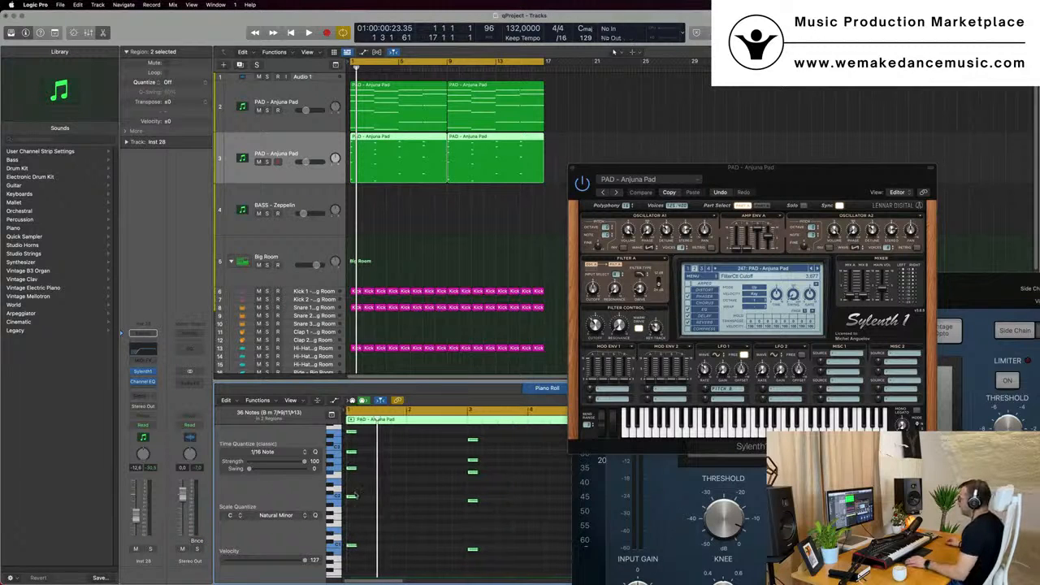
pyautogui.moveTo(361, 499); pyautogui.dragTo(425, 501)
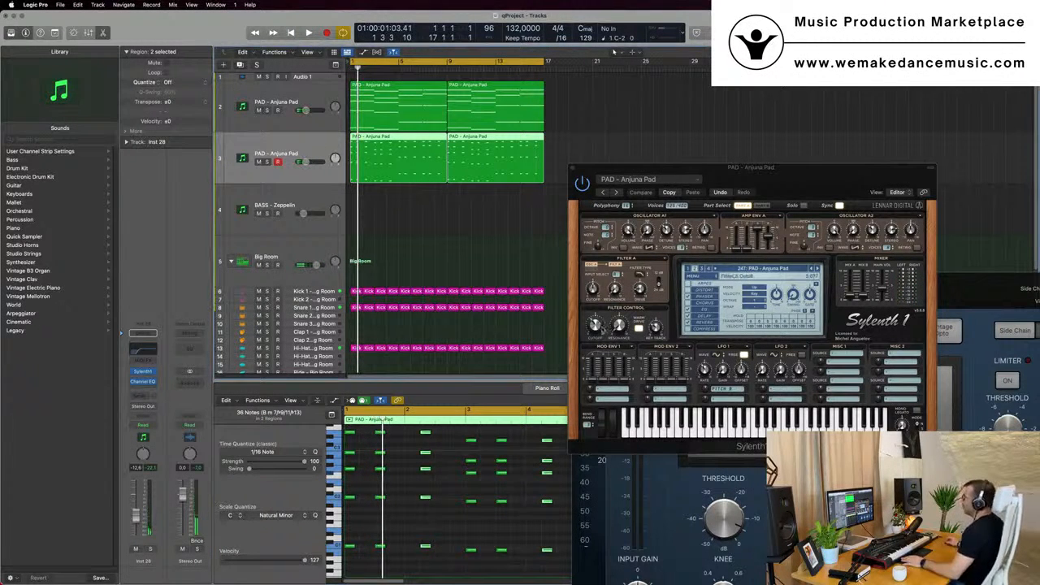
# Step: Adjust the original pad's Sylenth1 Filter Control cutoff to about 3.87 while listening to it with the stabs
pyautogui.click(603, 317)
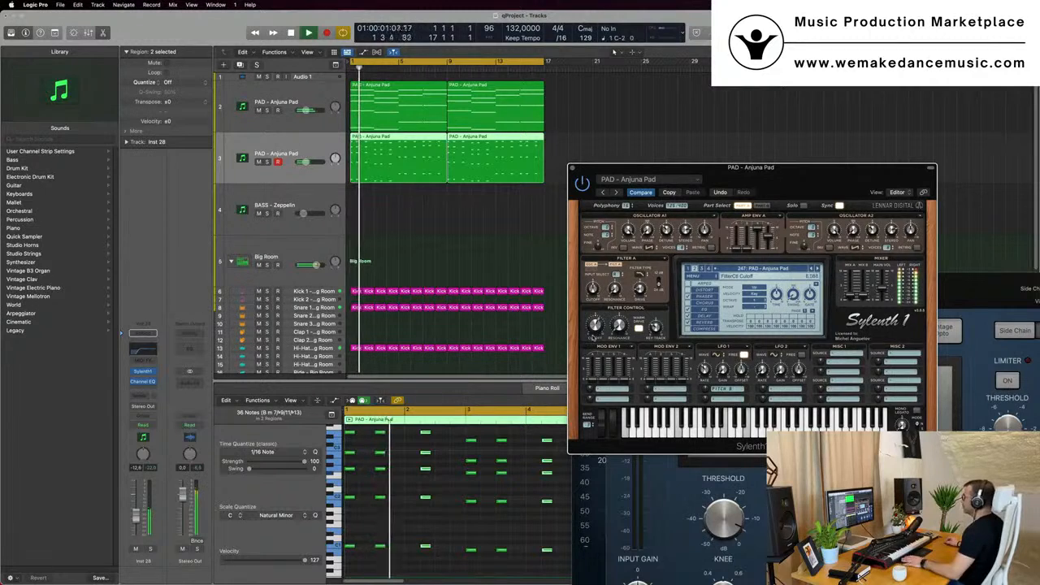
pyautogui.press('space')
pyautogui.moveTo(598, 321); pyautogui.dragTo(599, 324)
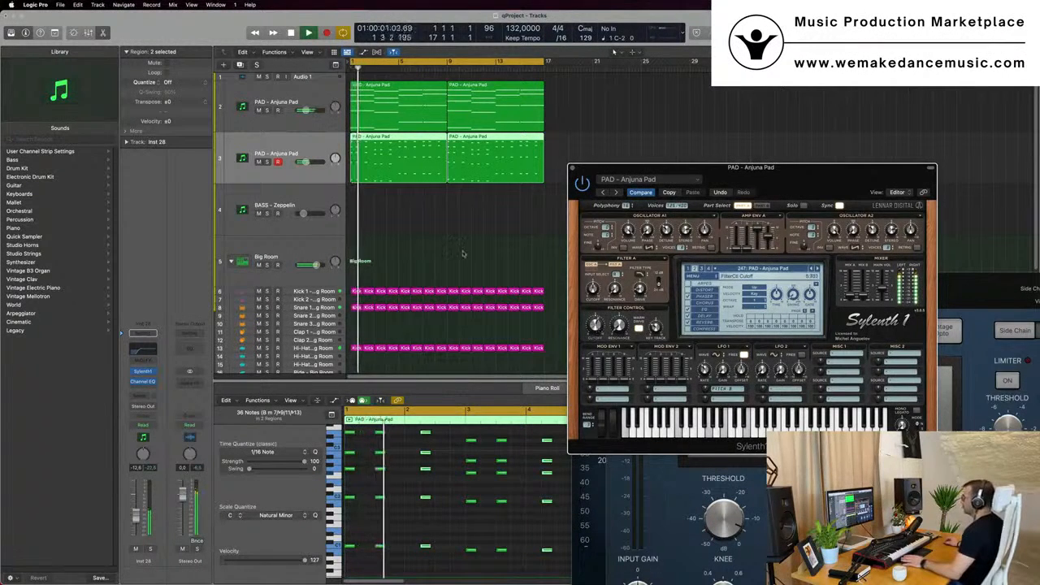
pyautogui.press('space')
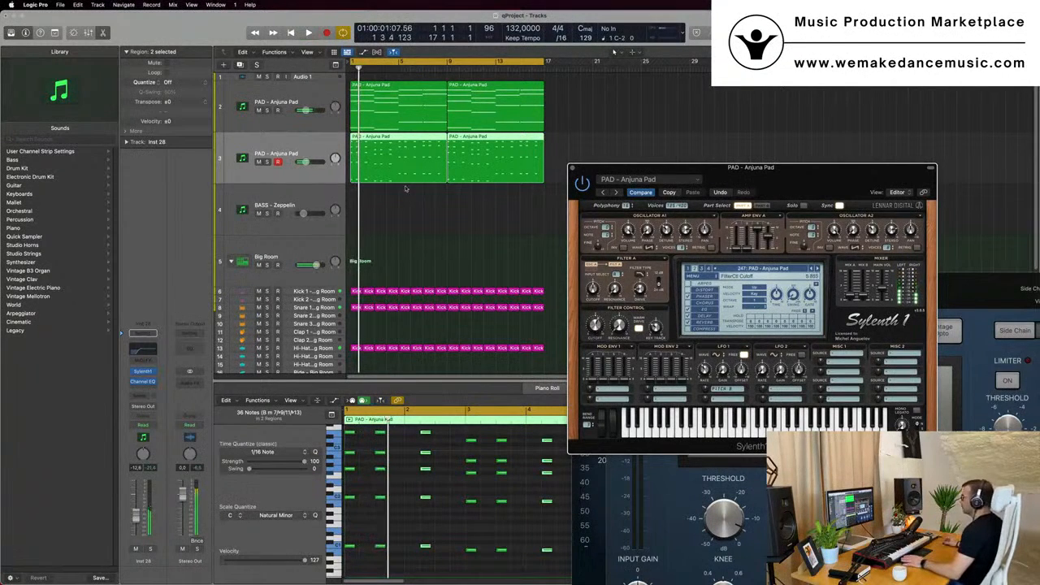
pyautogui.click(327, 100)
pyautogui.press('space')
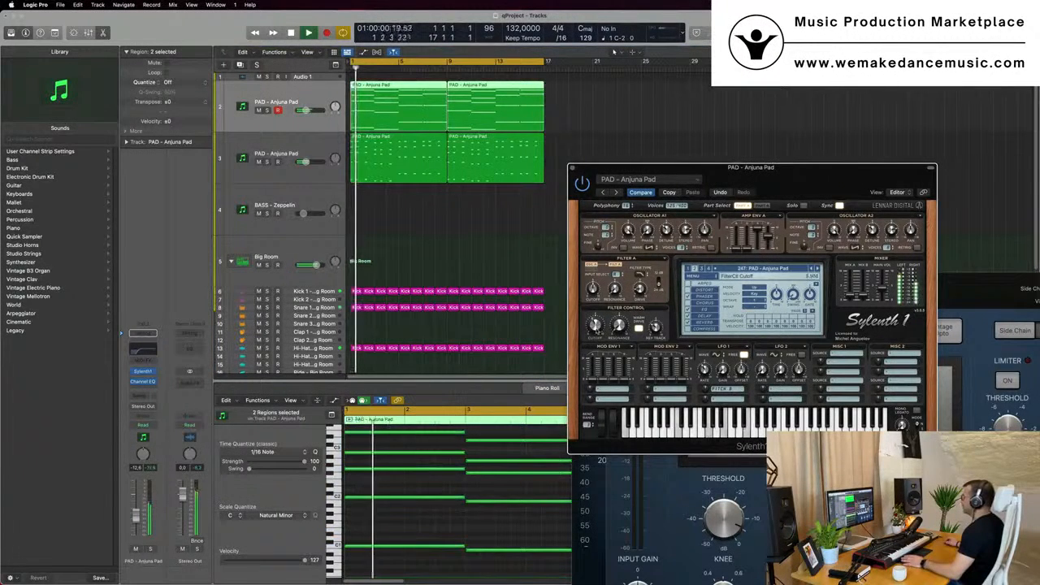
# Step: Open Sylenth1 on the duplicated pad track and raise that track's volume slightly during playback
pyautogui.click(318, 157)
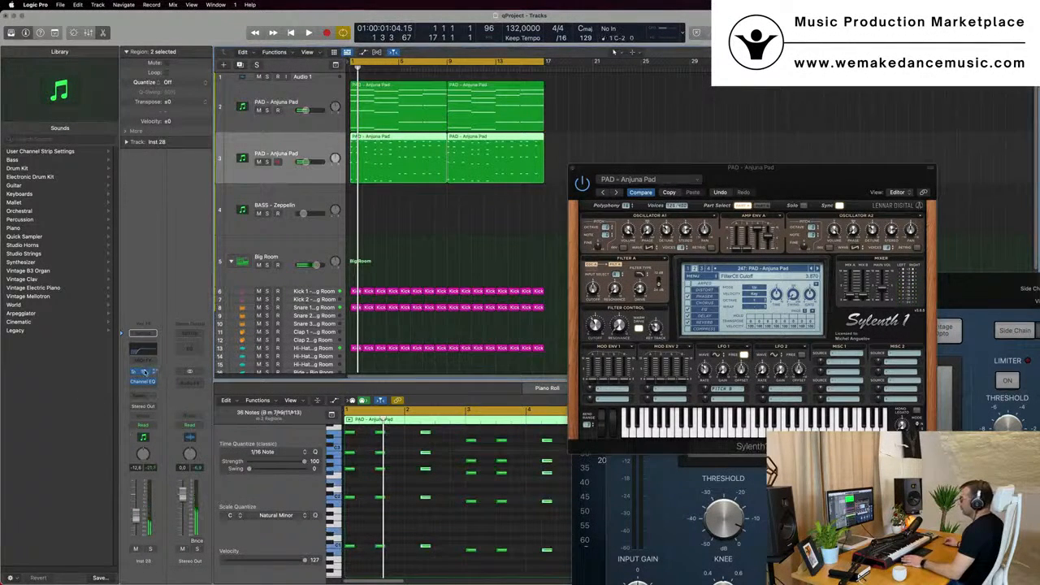
pyautogui.click(144, 373)
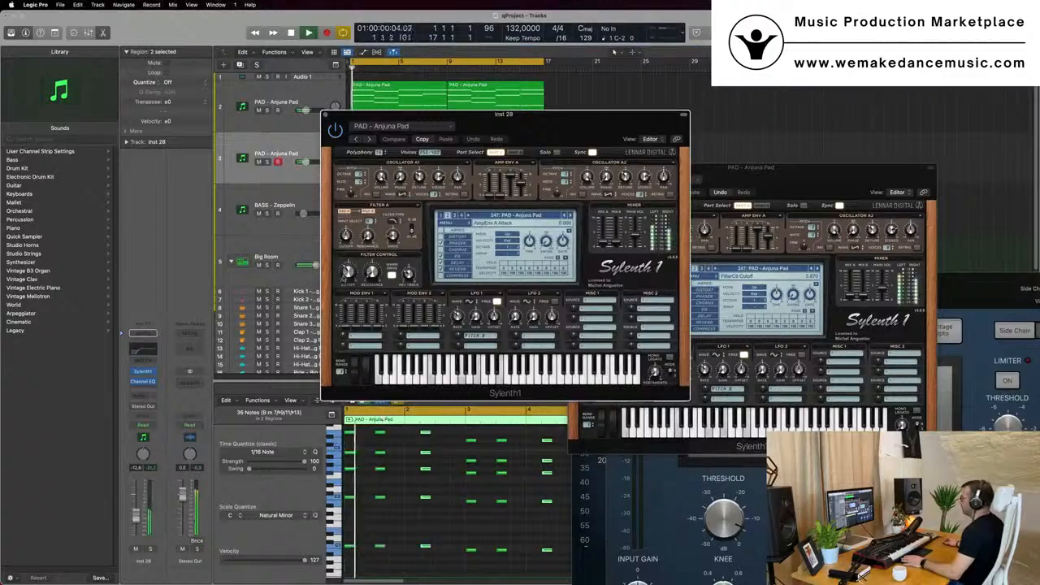
pyautogui.moveTo(527, 121); pyautogui.dragTo(845, 138)
pyautogui.press('space')
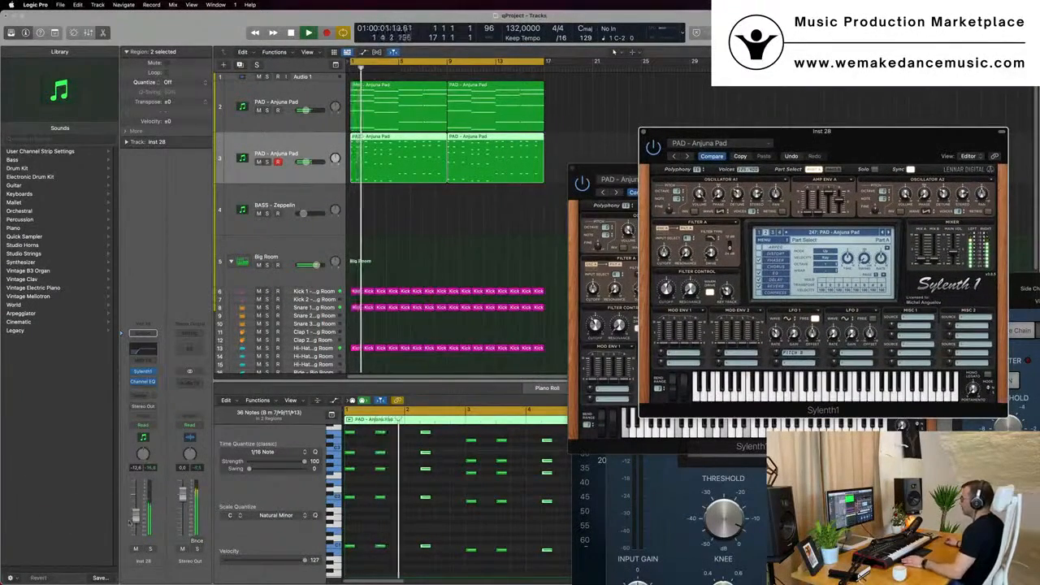
pyautogui.moveTo(136, 517); pyautogui.dragTo(136, 512)
# Step: Move the second and third chord stabs at the start of the duplicated pad slightly earlier, and play the result
pyautogui.click(486, 494)
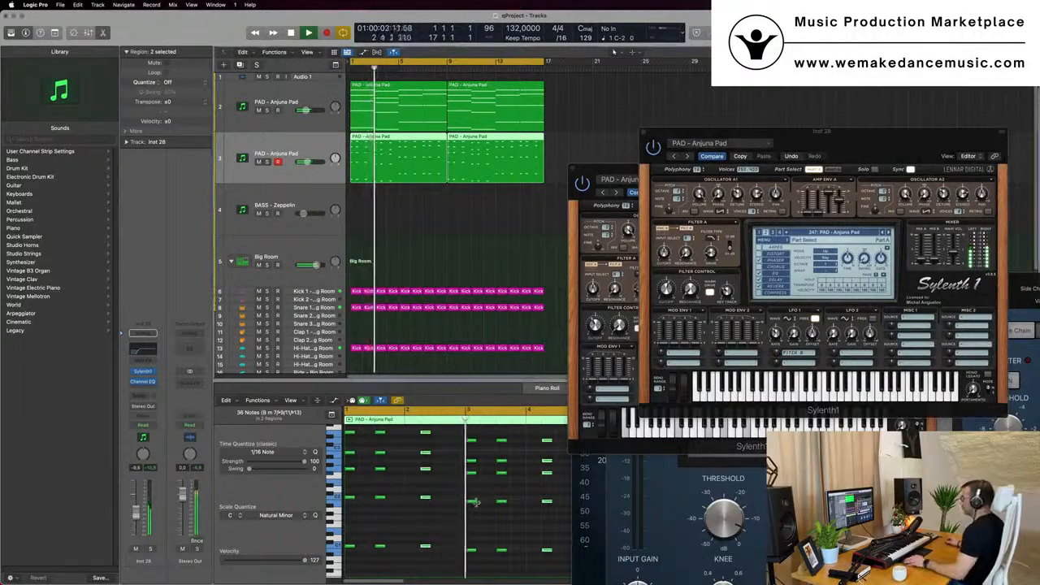
pyautogui.scroll(-1, 452, 502)
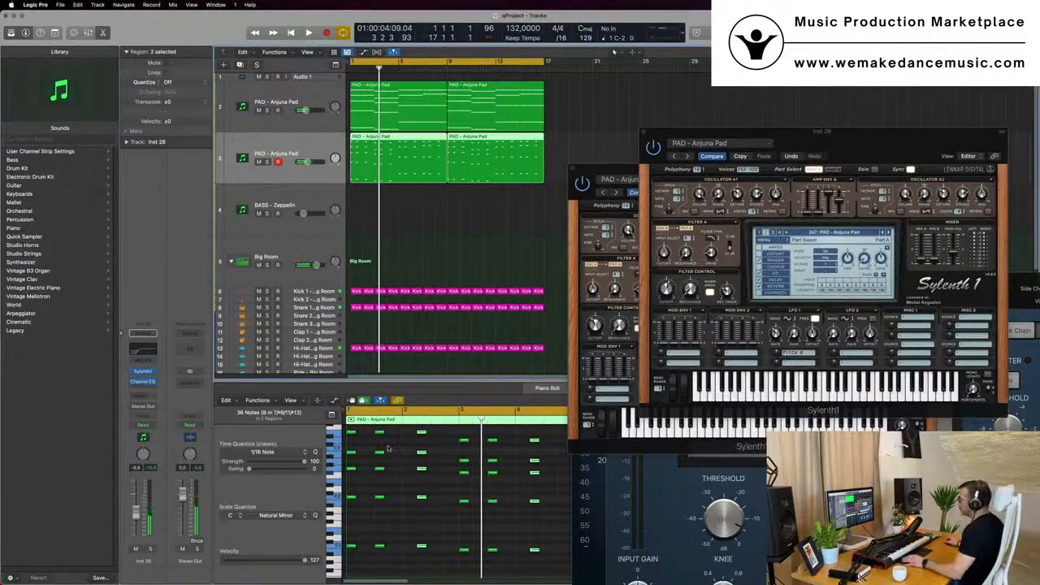
pyautogui.press('space')
pyautogui.press('space')
pyautogui.scroll(2, 401, 464)
pyautogui.scroll(-1, 387, 455)
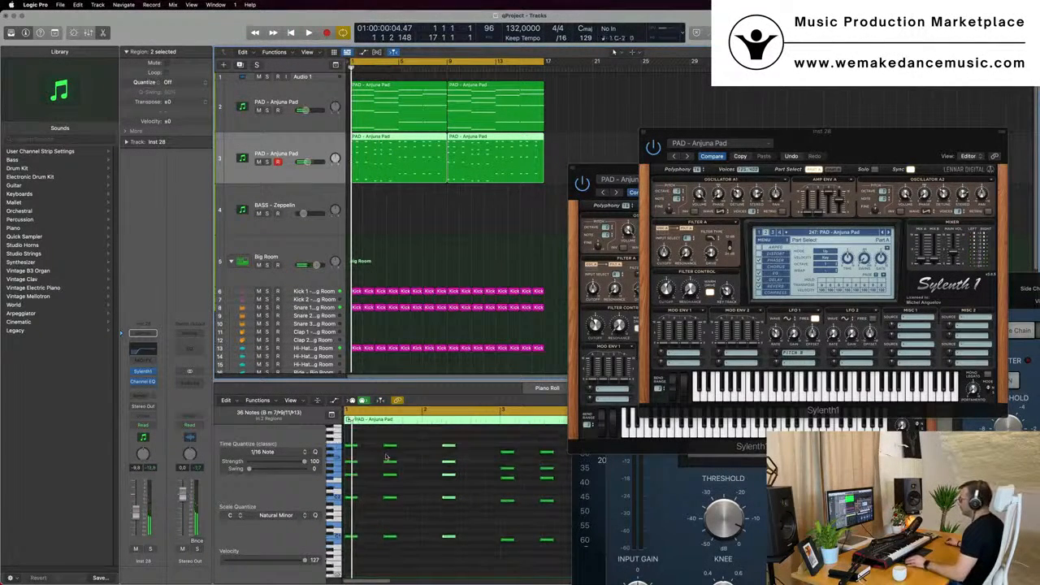
pyautogui.moveTo(377, 441); pyautogui.dragTo(500, 562)
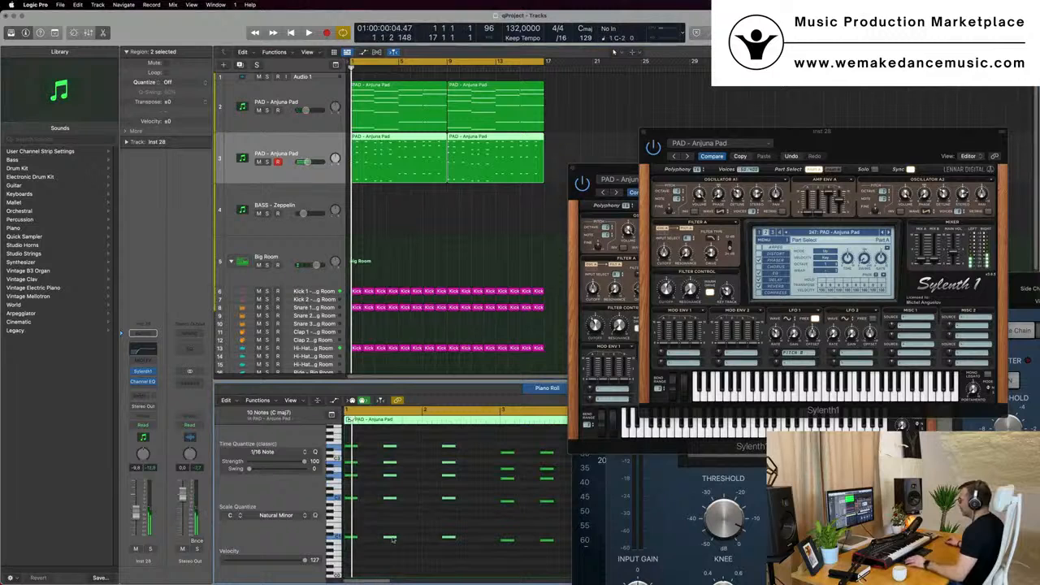
pyautogui.moveTo(390, 540); pyautogui.dragTo(384, 542)
pyautogui.press('space')
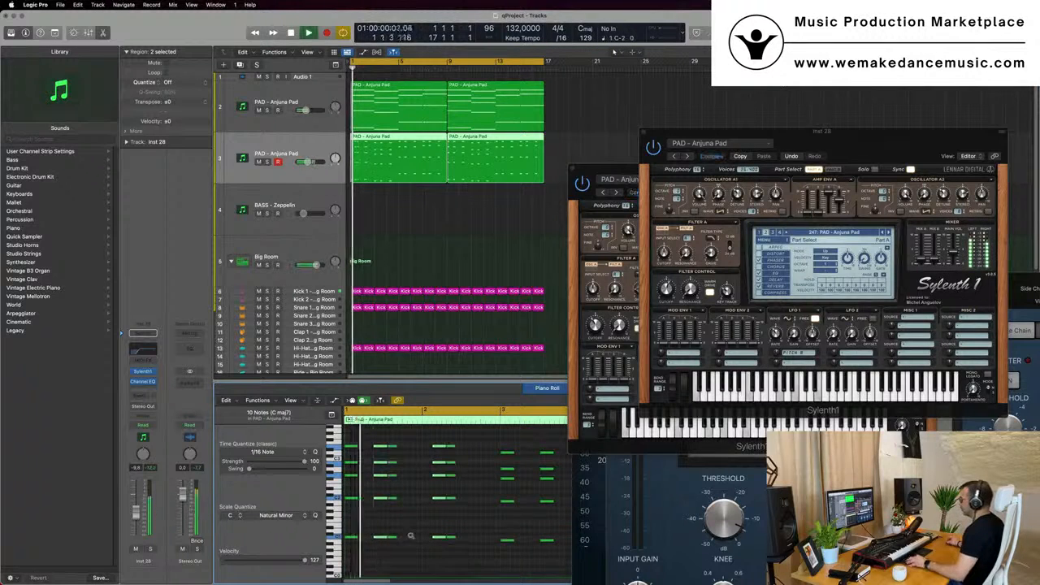
# Step: Copy the two selected chord stabs slightly further along within the first two bars and play the new rhythm
pyautogui.scroll(-1, 417, 535)
pyautogui.press('space')
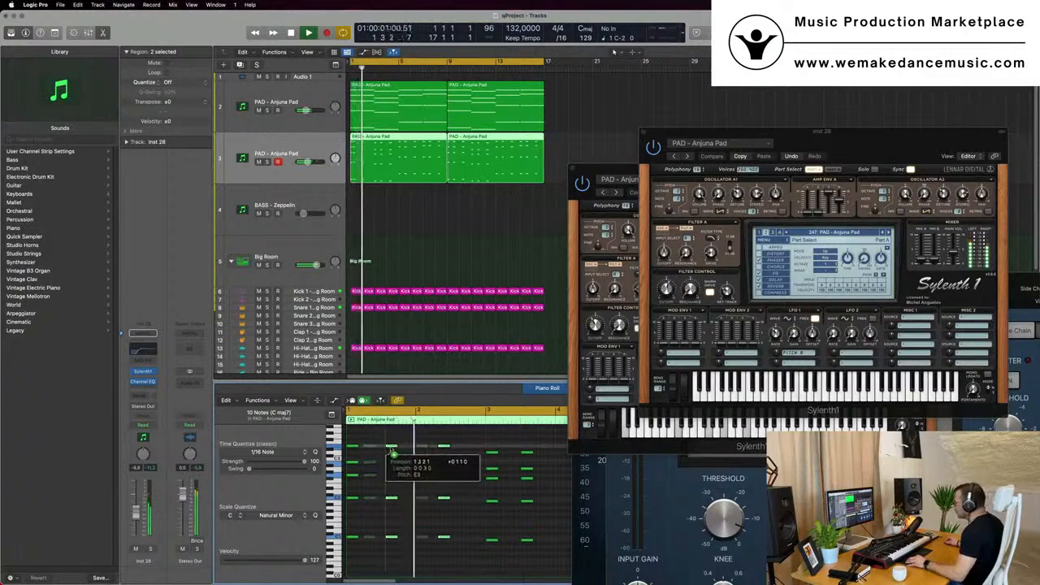
pyautogui.press('space')
pyautogui.press('super+Left')
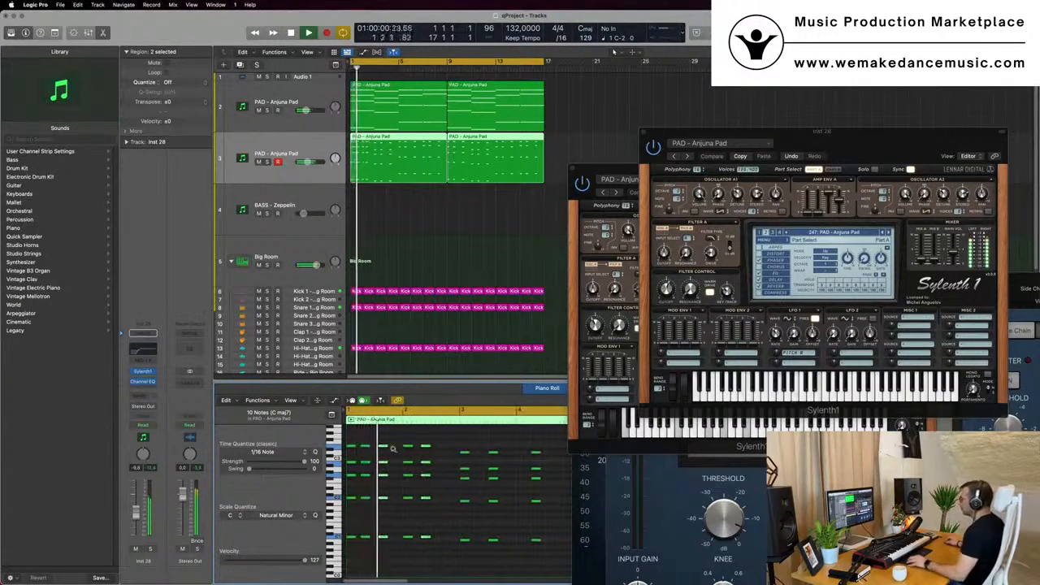
# Step: Shift the two selected chord stabs in the first two bars slightly earlier, replay them, and reposition the duplicated pad's Sylenth1 window
pyautogui.press('space')
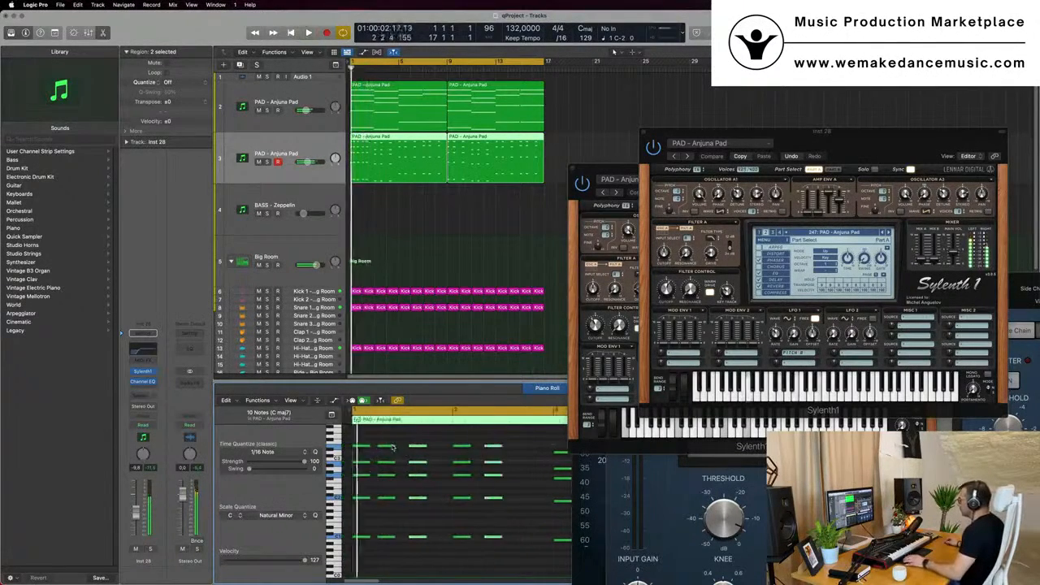
pyautogui.moveTo(405, 446); pyautogui.dragTo(404, 447)
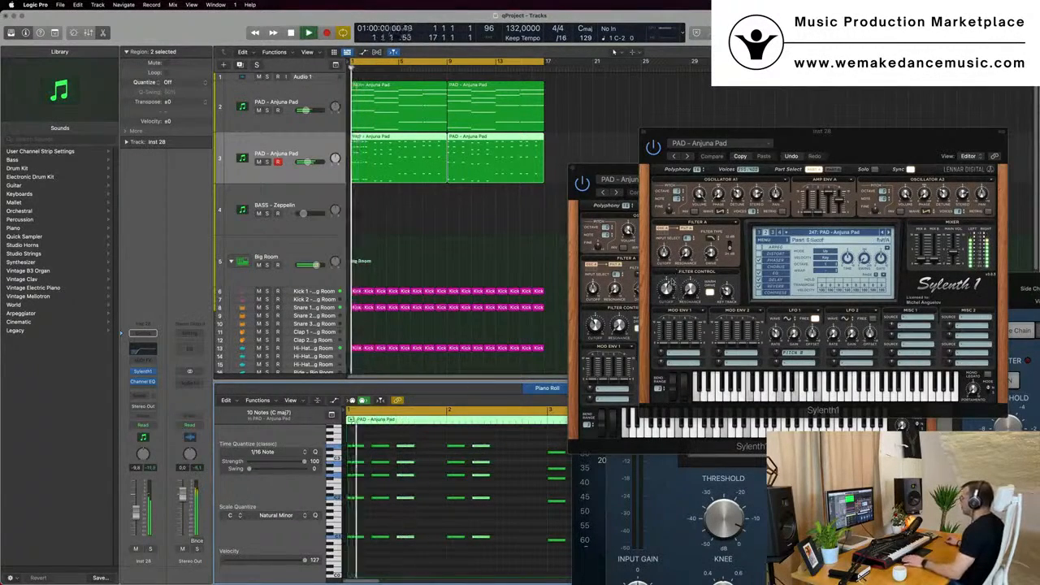
pyautogui.click(666, 286)
pyautogui.moveTo(856, 138); pyautogui.dragTo(807, 132)
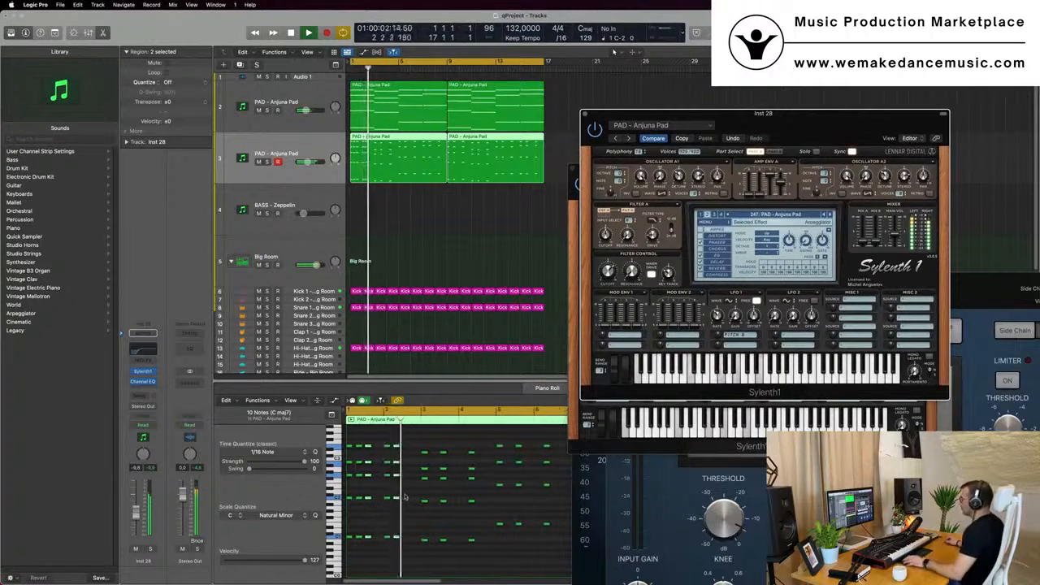
# Step: Delete the third chord stab in bar 1 of the duplicated pad and restart playback
pyautogui.press('super+Right')
pyautogui.press('super+Right')
pyautogui.hscroll(-3, 418, 498)
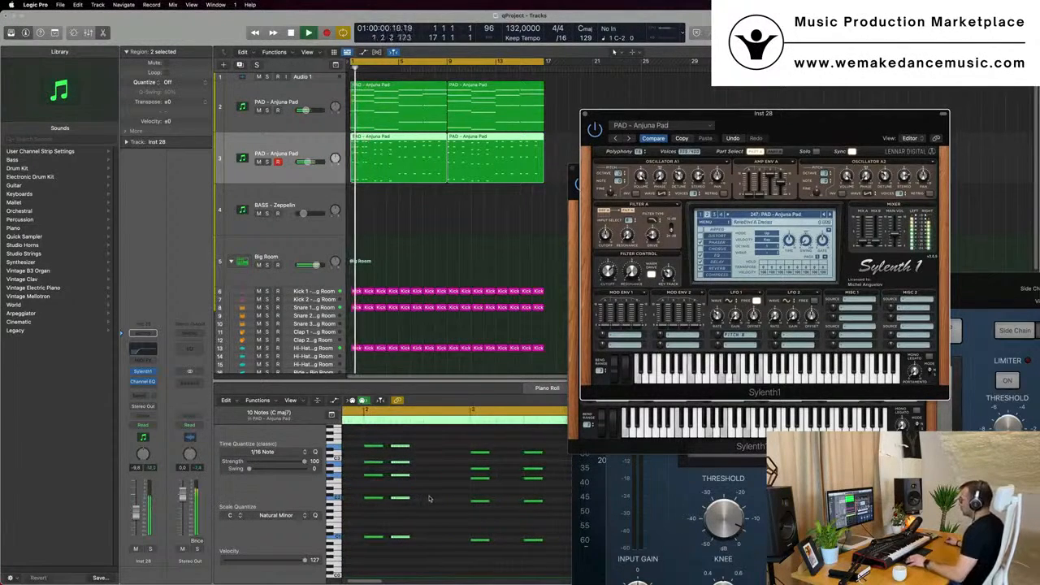
pyautogui.press('super+Right')
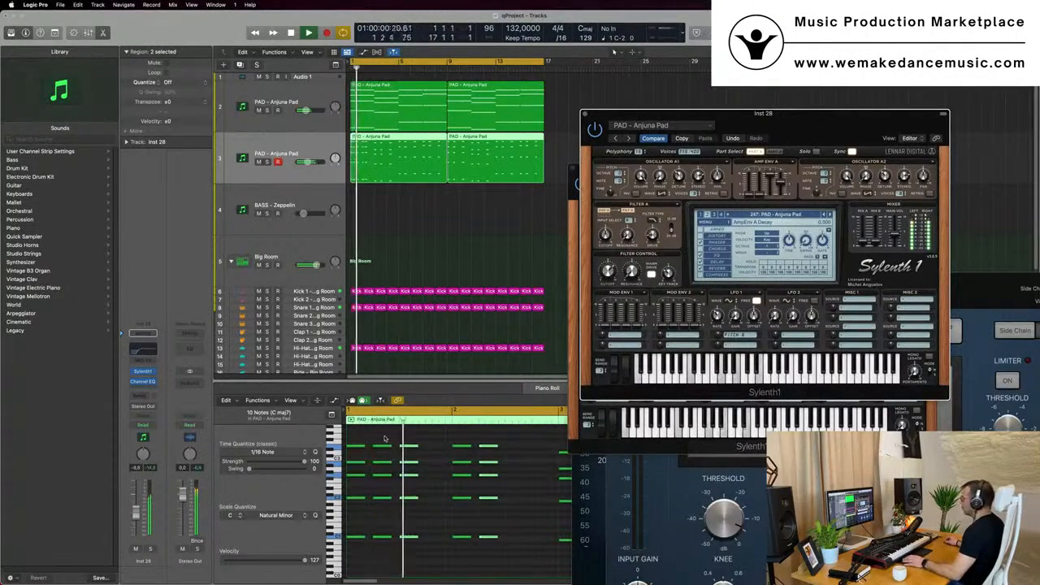
pyautogui.moveTo(400, 440); pyautogui.dragTo(417, 579)
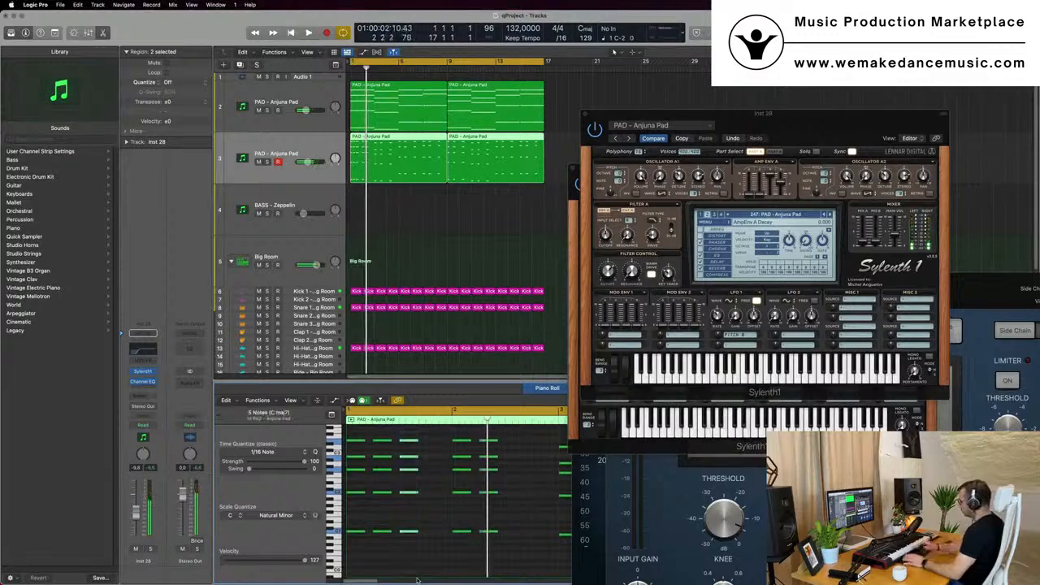
pyautogui.press('Delete')
pyautogui.press('space')
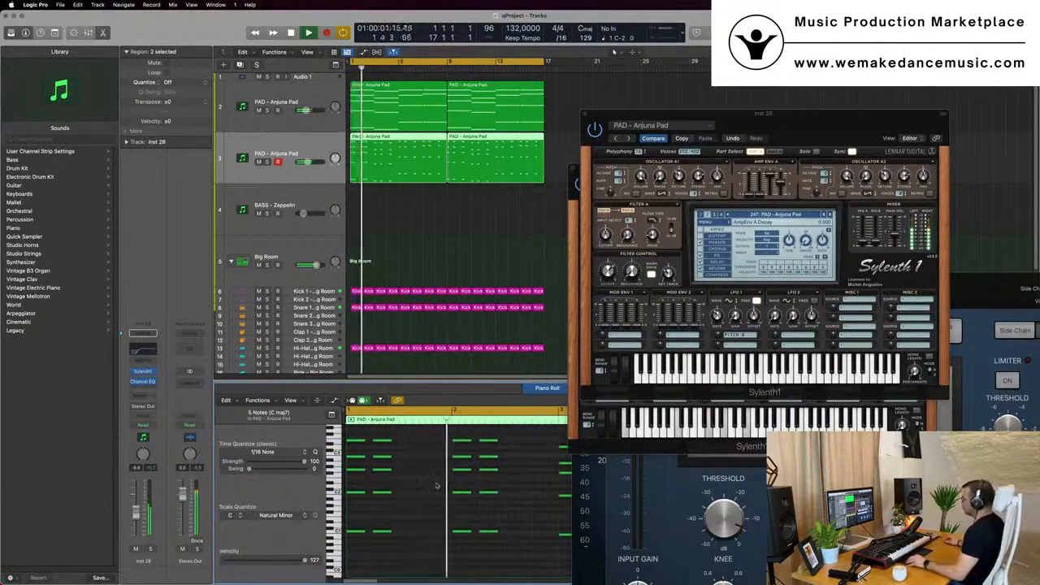
# Step: Copy the second chord stab of bar 5 slightly earlier within the same bar and play the pattern
pyautogui.press('super+Left')
pyautogui.press('super+Left')
pyautogui.hscroll(1, 461, 489)
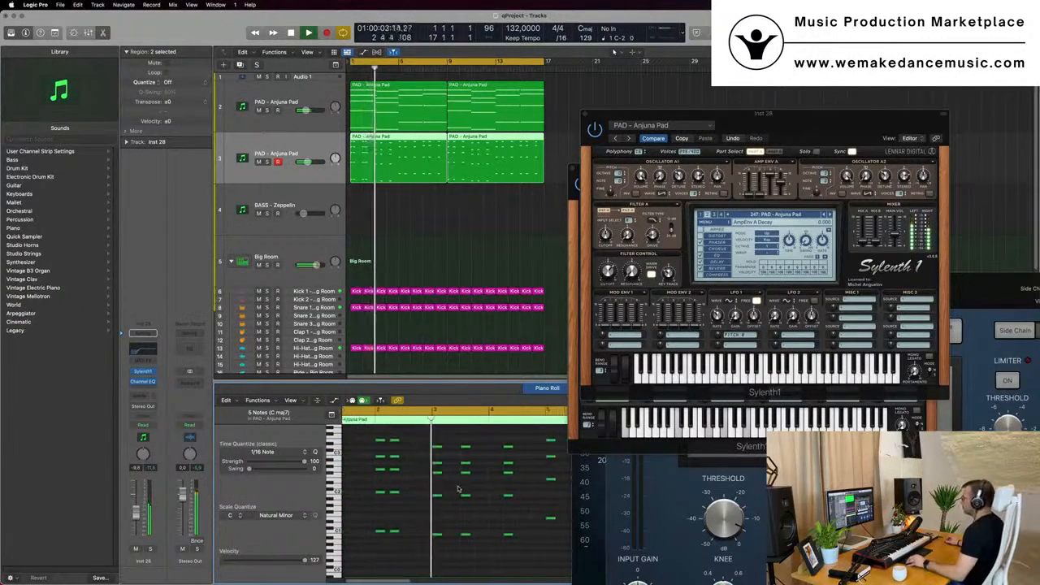
pyautogui.hscroll(-2, 460, 489)
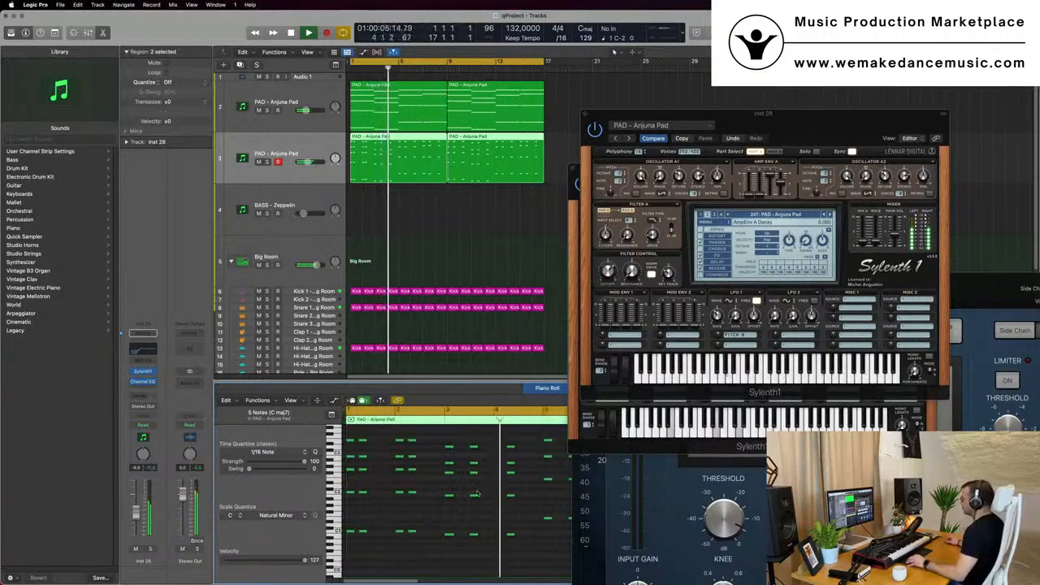
pyautogui.scroll(-3, 490, 490)
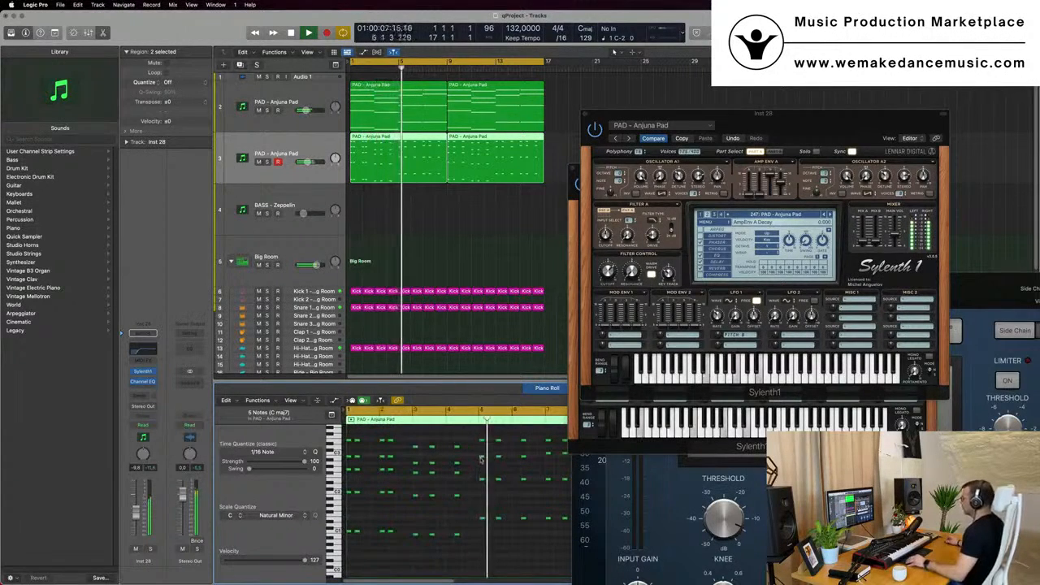
pyautogui.scroll(1, 481, 460)
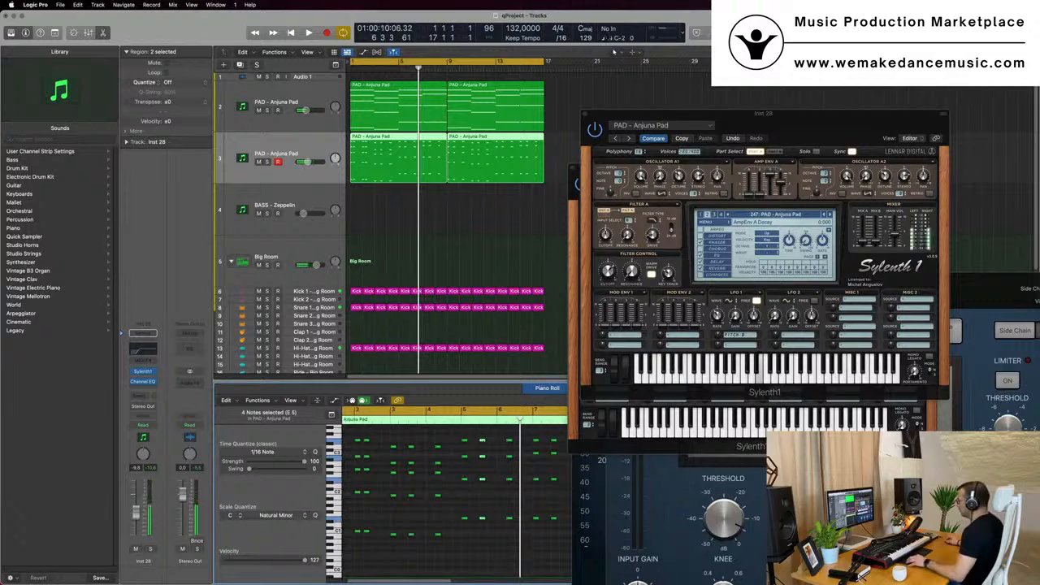
pyautogui.press('space')
pyautogui.scroll(-2, 440, 488)
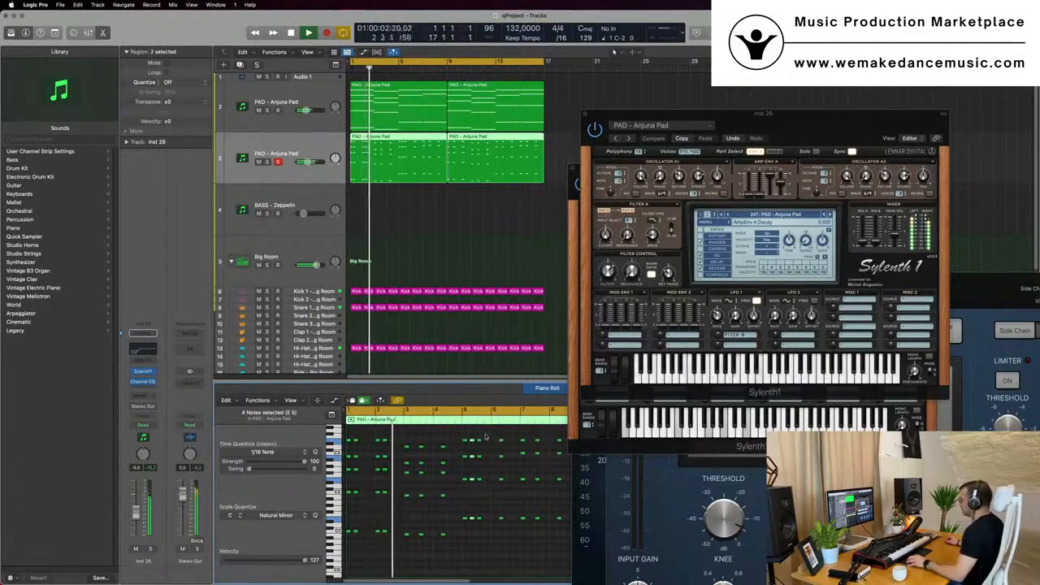
# Step: Select the last of the closely spaced chord stabs in bar 5, replay the passage, and delete that stab
pyautogui.moveTo(486, 434); pyautogui.dragTo(482, 541)
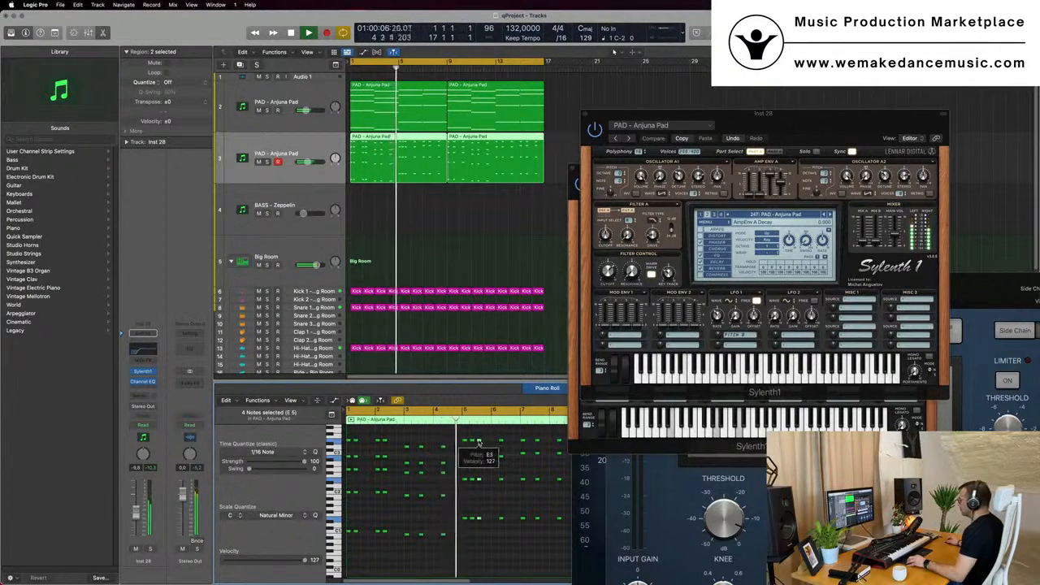
pyautogui.moveTo(480, 444); pyautogui.dragTo(457, 543)
pyautogui.press('super+Left')
pyautogui.press('Return')
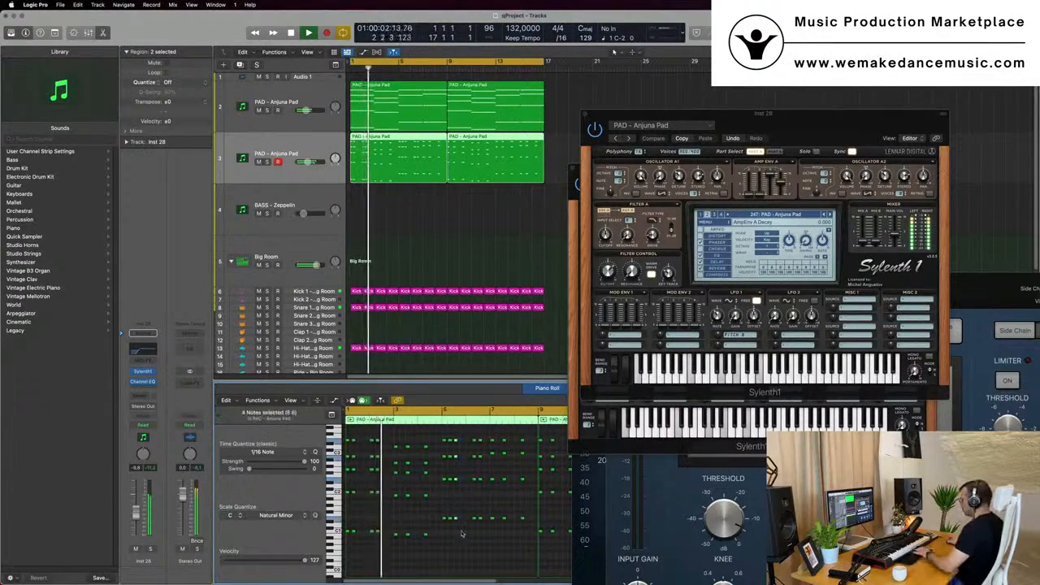
pyautogui.press('Delete')
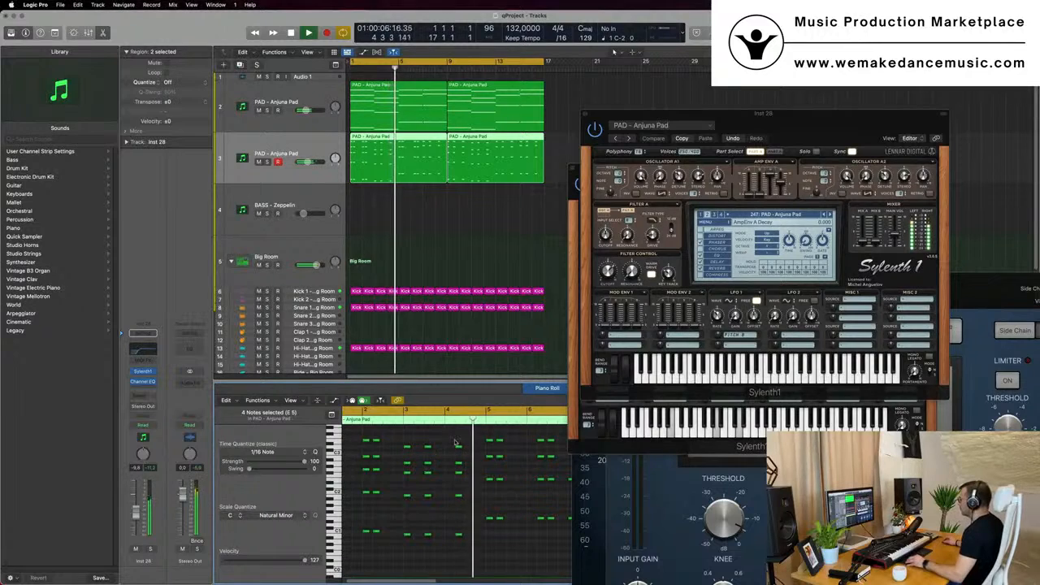
# Step: Copy the last chord stab in bar 4 slightly later and listen to the added hit
pyautogui.moveTo(452, 441); pyautogui.dragTo(471, 534)
pyautogui.press('super+Left')
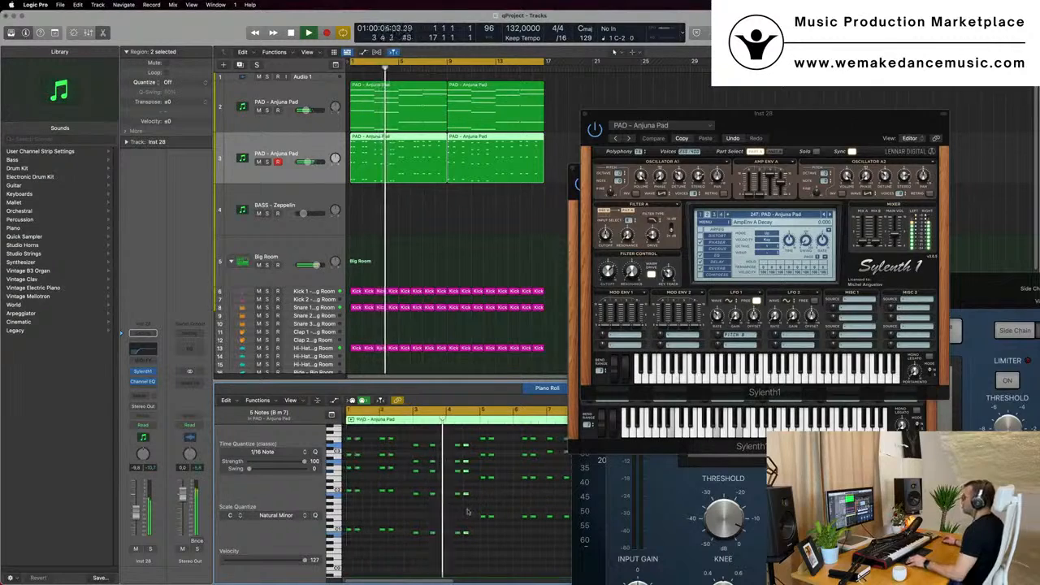
pyautogui.press('super+Left')
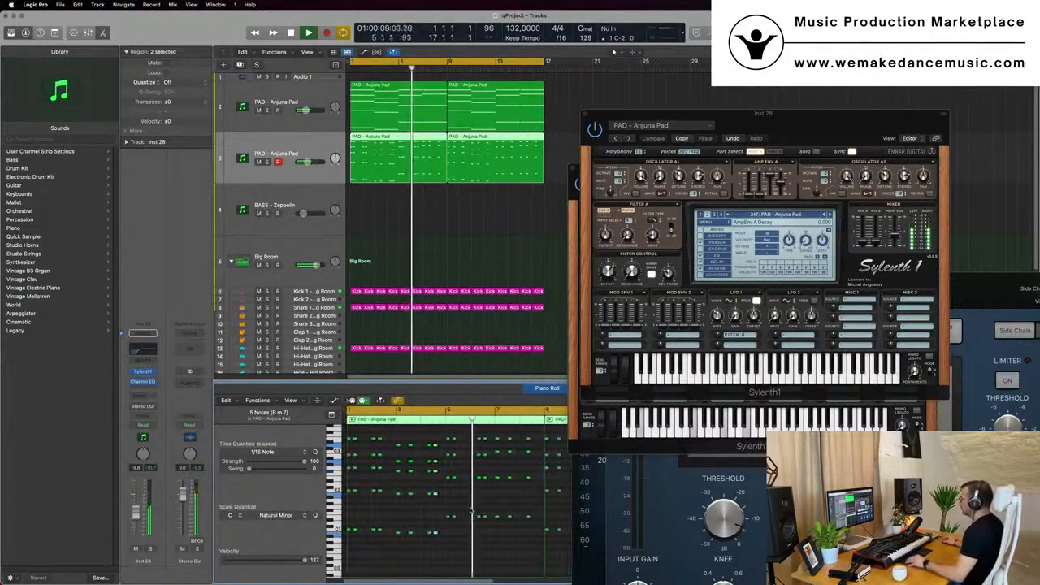
# Step: Copy the second chord stab of bar 5 two beats later, to position 5 4 1 1, and restart playback
pyautogui.scroll(1, 472, 510)
pyautogui.moveTo(458, 434); pyautogui.dragTo(464, 520)
pyautogui.press('space')
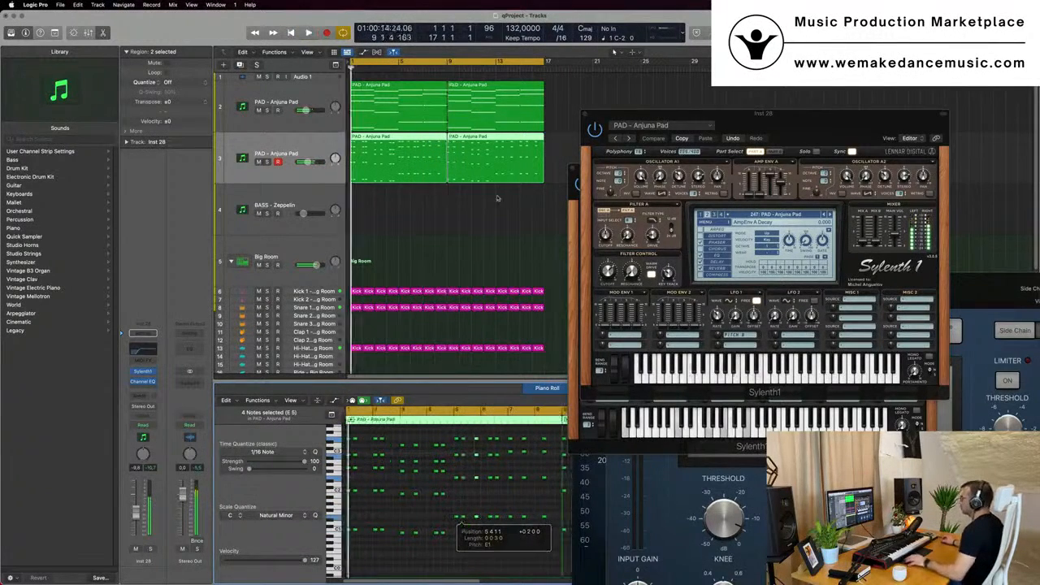
pyautogui.press('space')
pyautogui.scroll(-2, 452, 228)
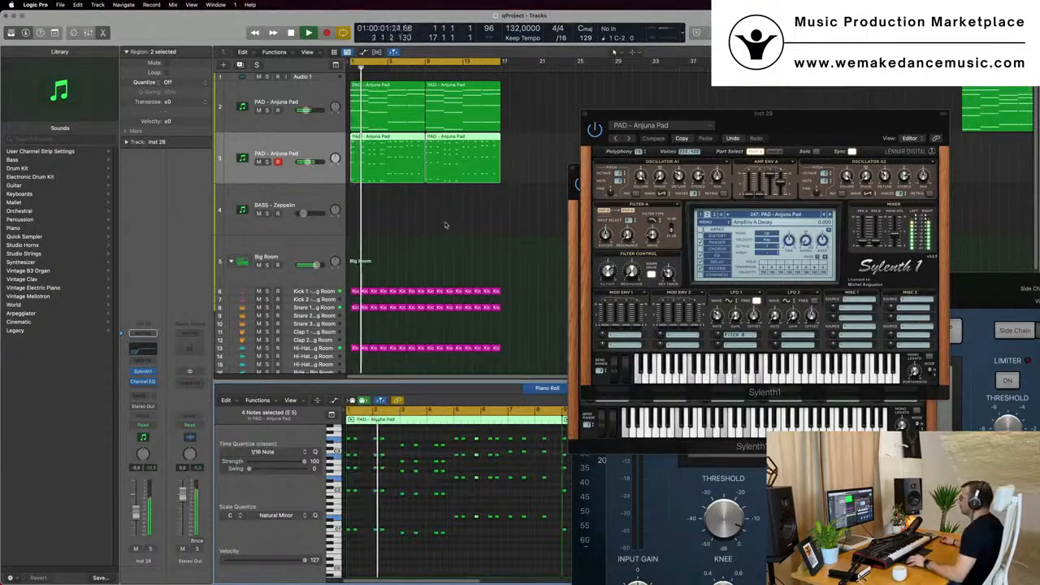
# Step: Open only the first duplicated pad region and copy the second chord stab of bar 7 to the start of bar 8
pyautogui.click(446, 225)
pyautogui.click(412, 165)
pyautogui.hscroll(2, 433, 499)
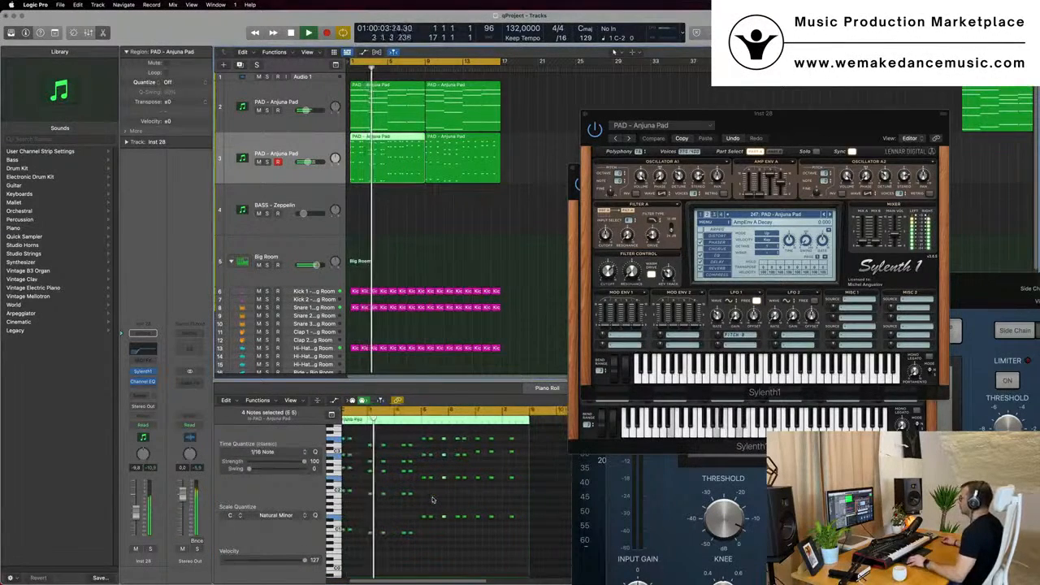
pyautogui.hscroll(-1, 432, 497)
pyautogui.scroll(-2, 435, 498)
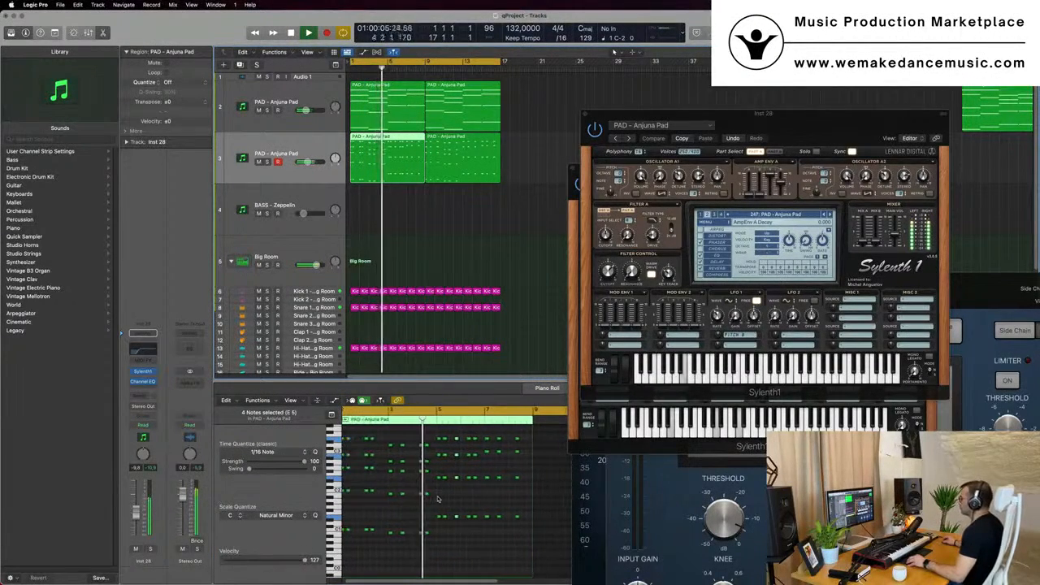
pyautogui.scroll(-1, 439, 494)
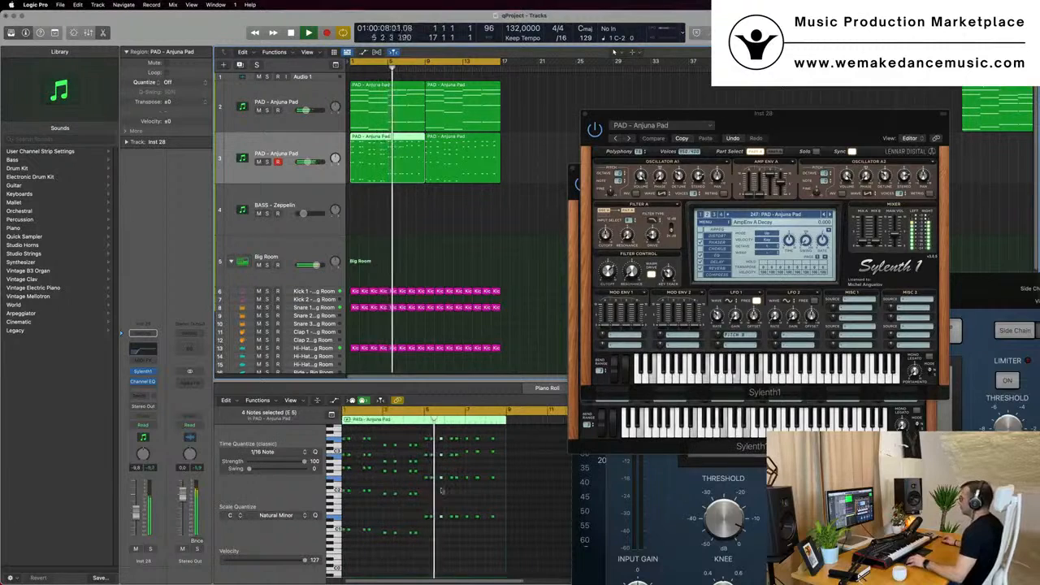
pyautogui.hscroll(-1, 439, 491)
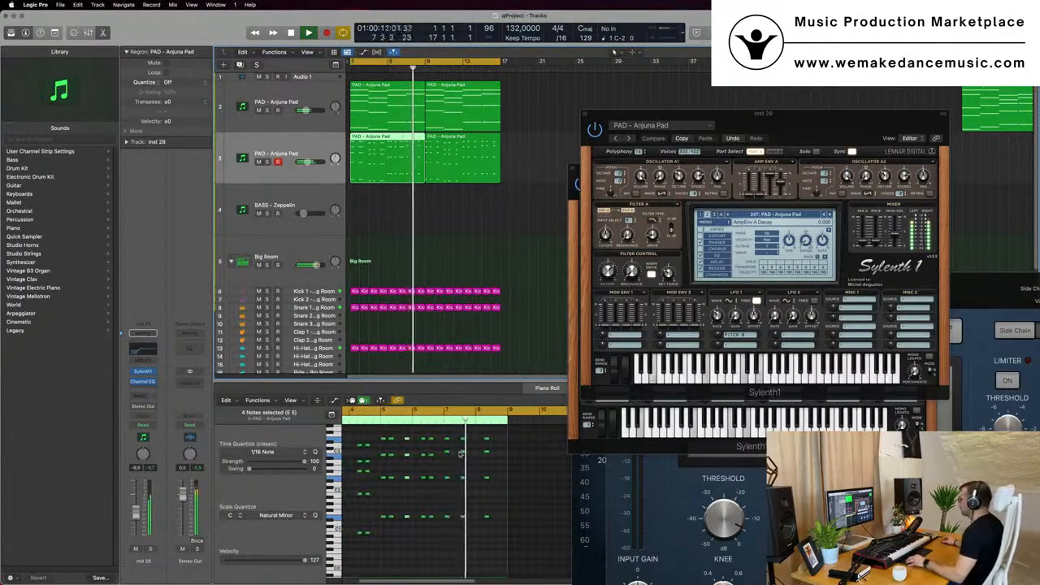
pyautogui.click(465, 521)
pyautogui.moveTo(464, 521); pyautogui.dragTo(463, 539)
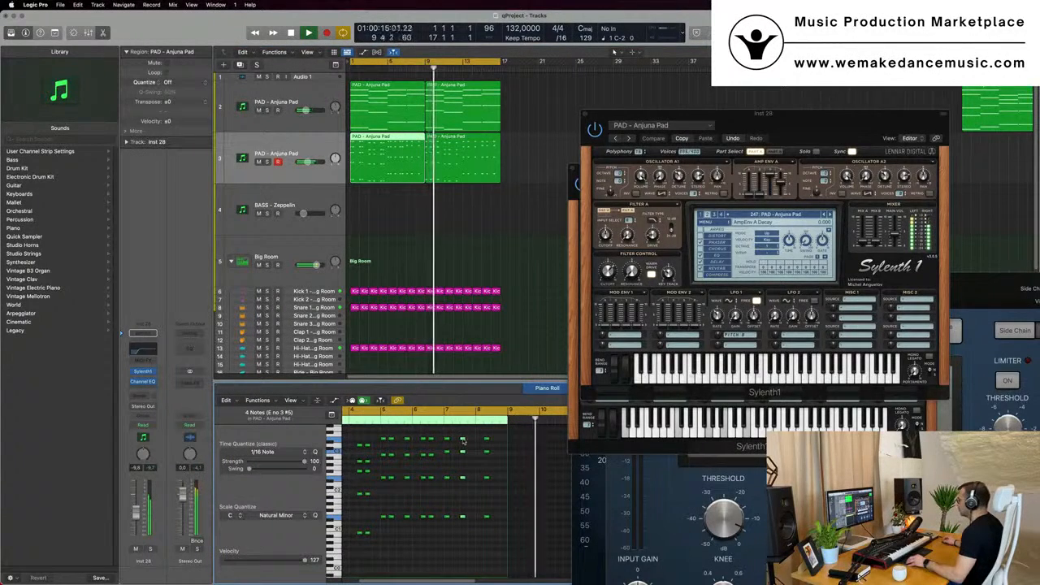
pyautogui.moveTo(463, 442); pyautogui.dragTo(477, 440)
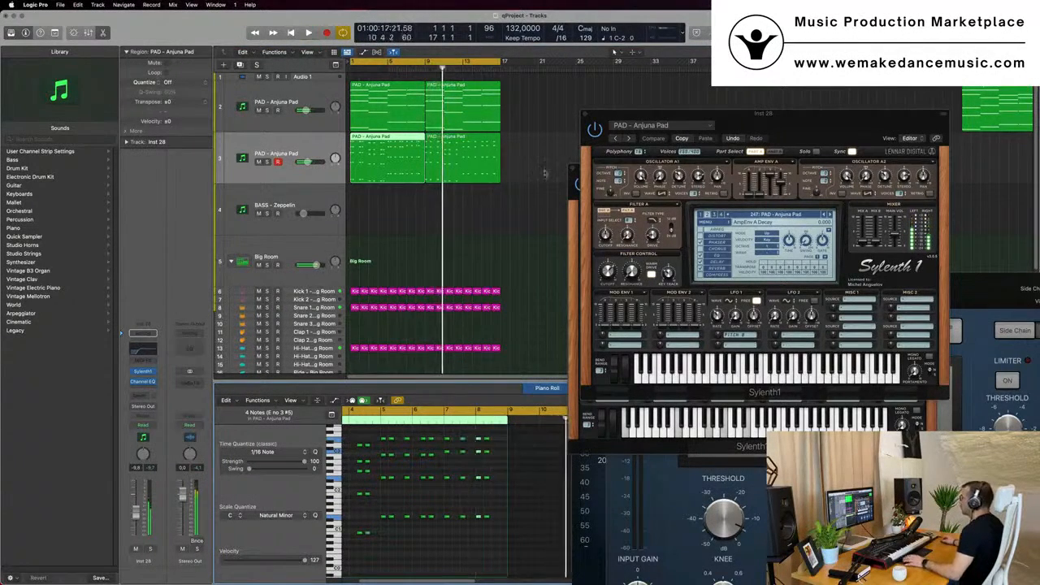
# Step: Restart playback from the beginning and delete the second region on the duplicated pad track
pyautogui.press('Return')
pyautogui.moveTo(545, 172); pyautogui.dragTo(487, 164)
pyautogui.press('Delete')
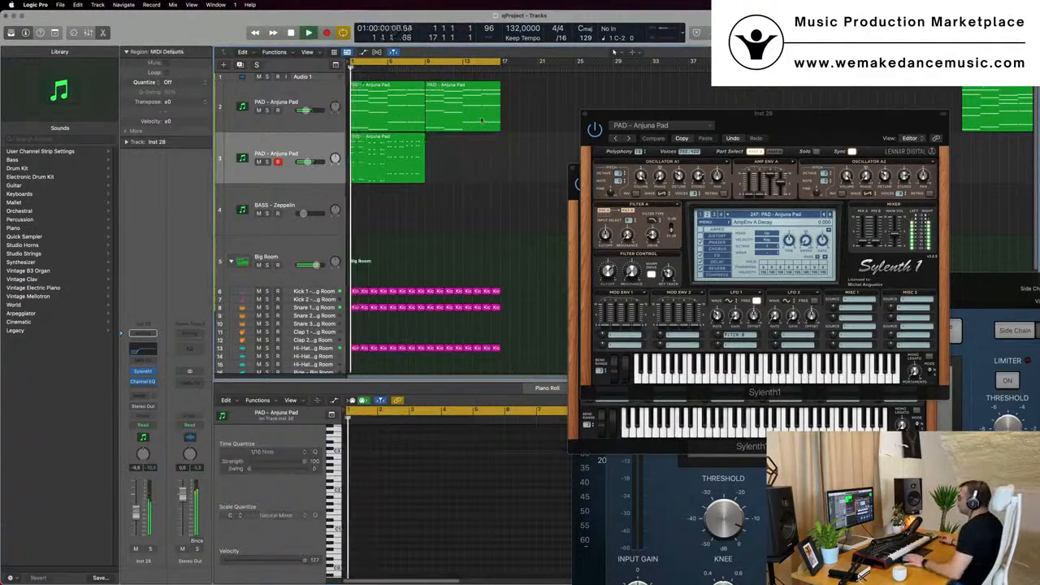
# Step: Shorten the cycle range to the first eight bars, mute the original pad track, and restart playback
pyautogui.moveTo(504, 62); pyautogui.dragTo(424, 78)
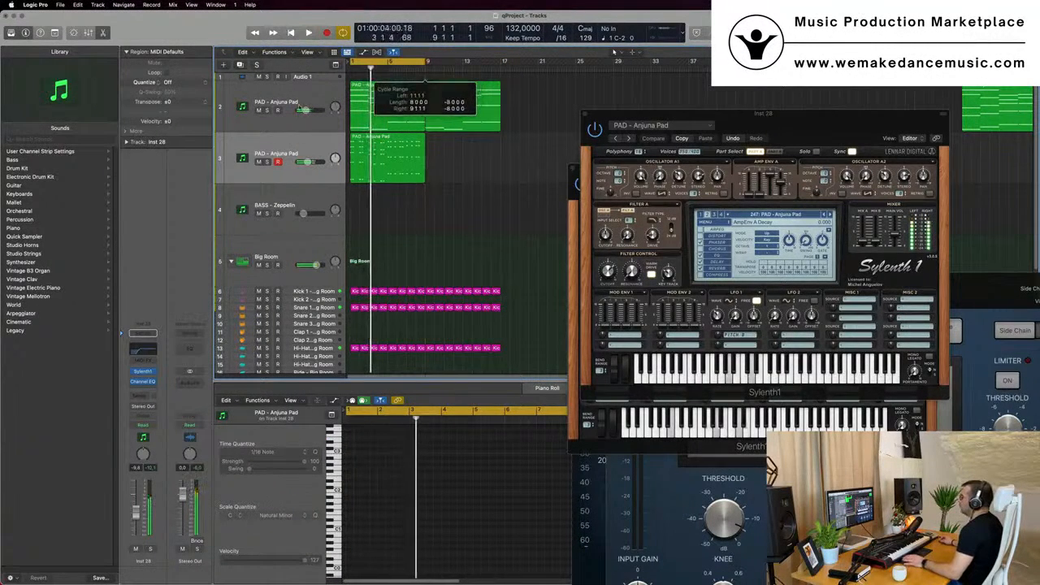
pyautogui.click(258, 110)
pyautogui.press('Return')
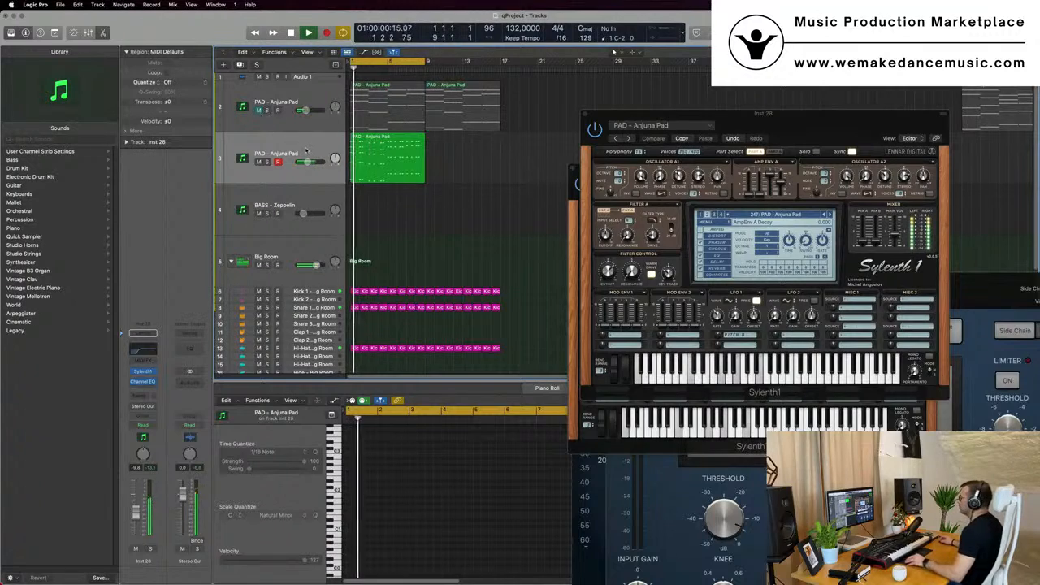
# Step: Open the remaining chord-stab region and move the stab at the start of bar 8 slightly later
pyautogui.click(392, 161)
pyautogui.scroll(-2, 398, 171)
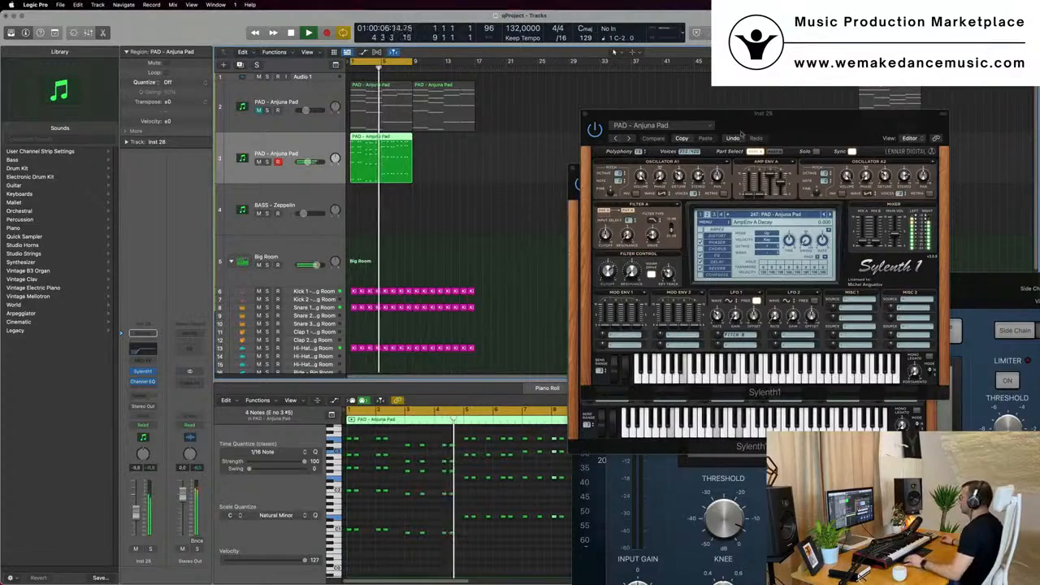
pyautogui.moveTo(776, 131)
pyautogui.mouseDown()
pyautogui.moveTo(660, 145)
pyautogui.moveTo(735, 135)
pyautogui.moveTo(713, 148)
pyautogui.moveTo(728, 147)
pyautogui.moveTo(771, 130)
pyautogui.mouseUp()
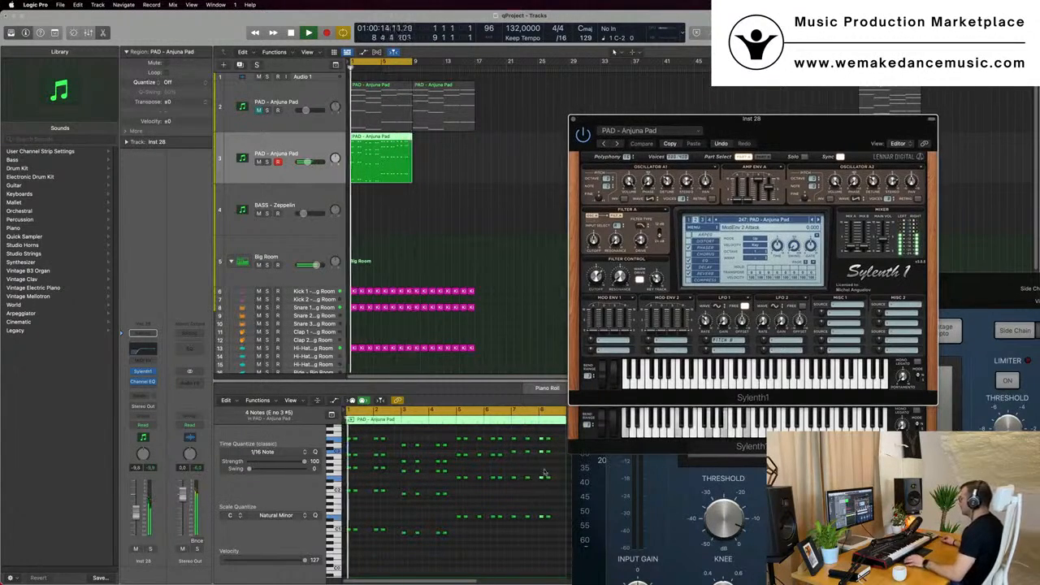
pyautogui.click(542, 440)
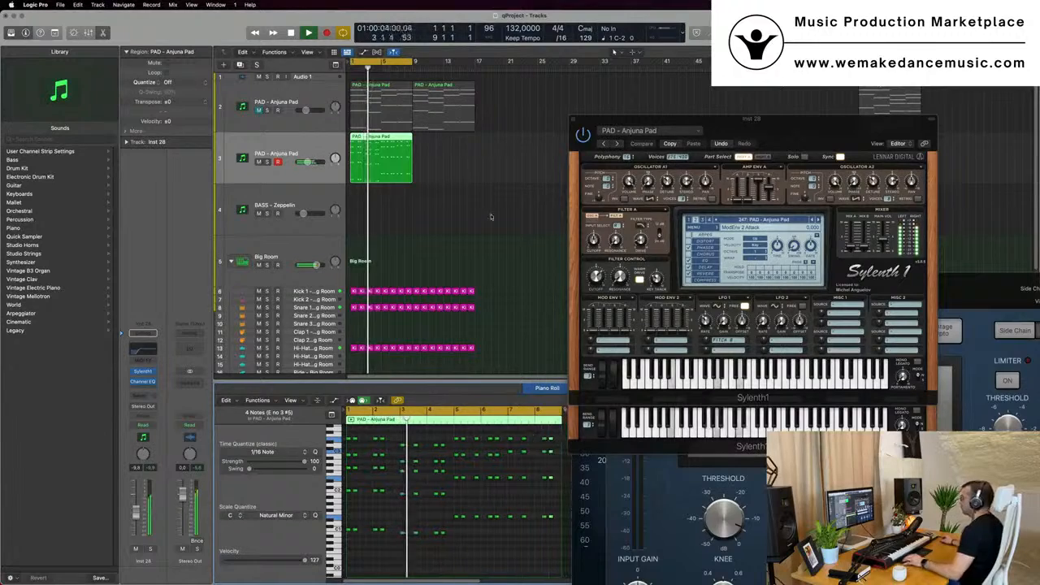
# Step: Bring the duplicated pad's Sylenth1 window into clearer view and briefly solo the stab track to hear it alone
pyautogui.click(417, 163)
pyautogui.click(375, 172)
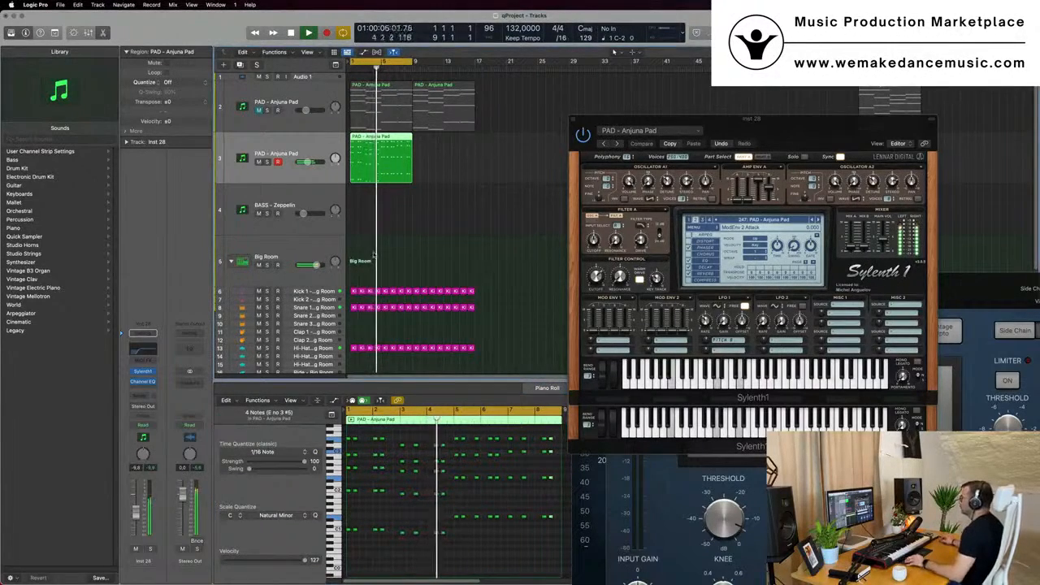
pyautogui.press('super+Left')
pyautogui.moveTo(799, 122); pyautogui.dragTo(661, 108)
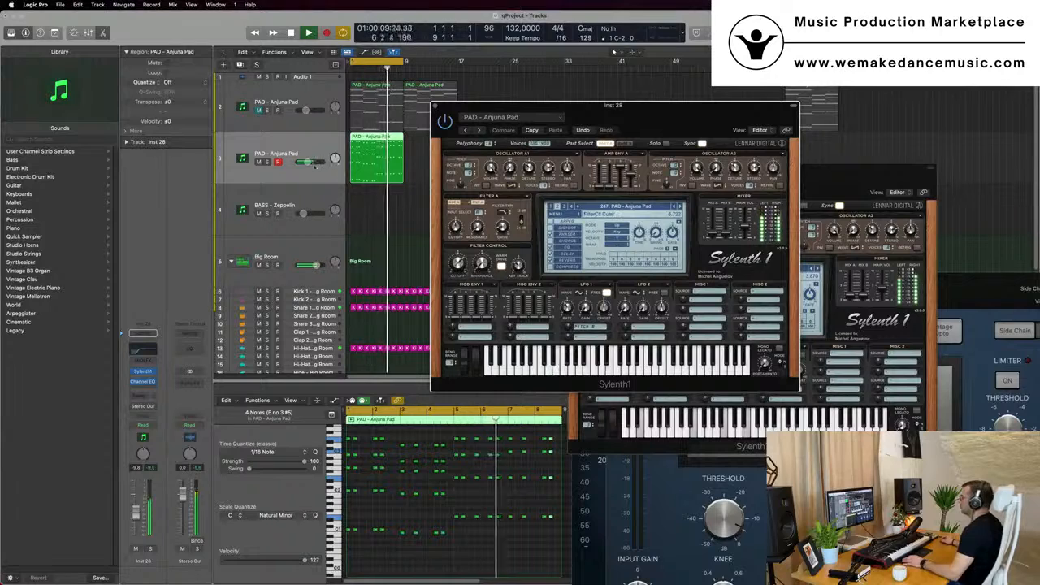
pyautogui.click(267, 162)
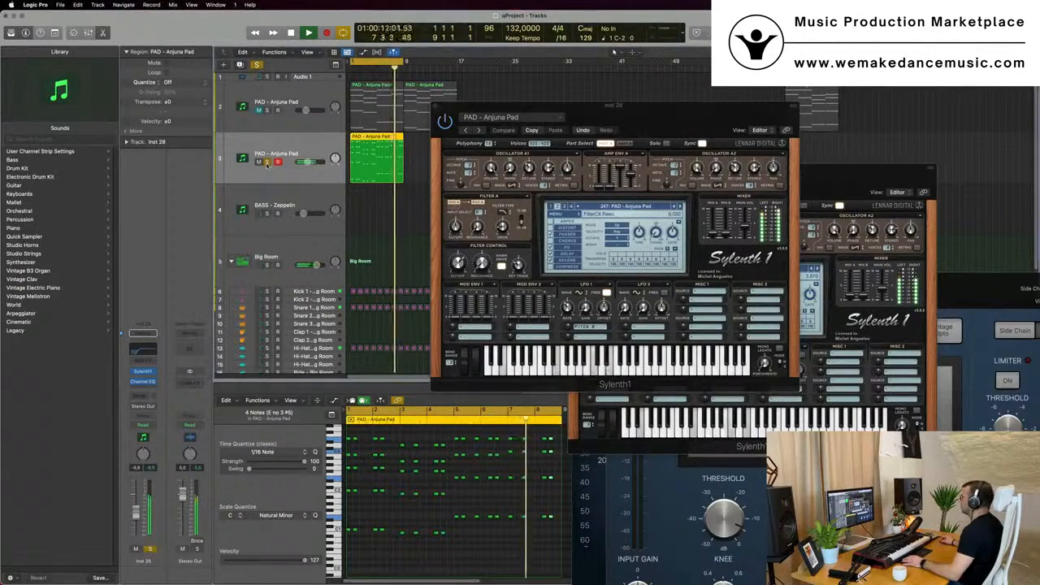
pyautogui.click(267, 162)
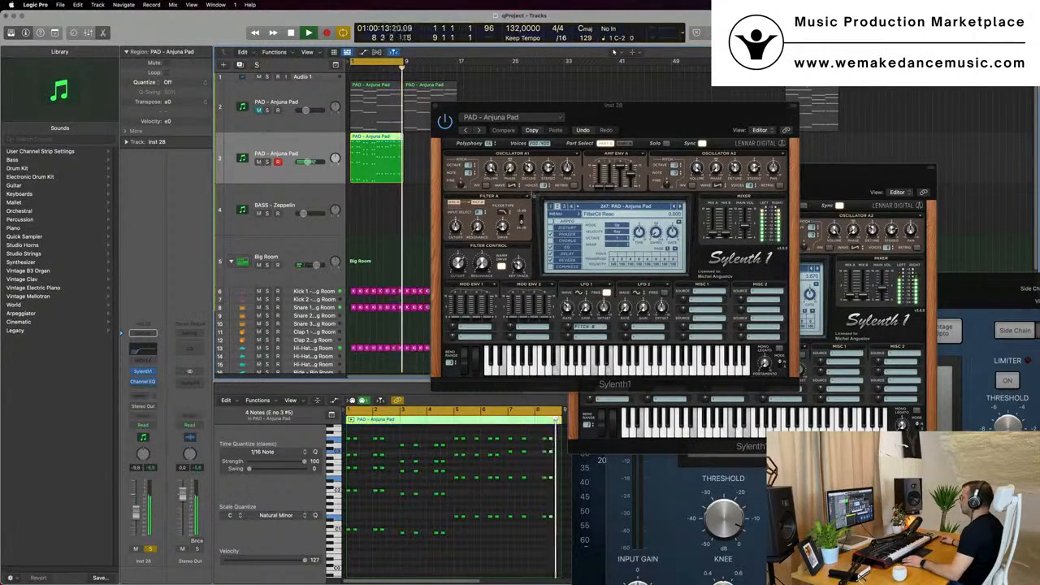
# Step: Adjust the Sylenth1 filter cutoff on the chord stabs and lower the stab track's volume to about -15.6 dB
pyautogui.moveTo(459, 260); pyautogui.dragTo(458, 254)
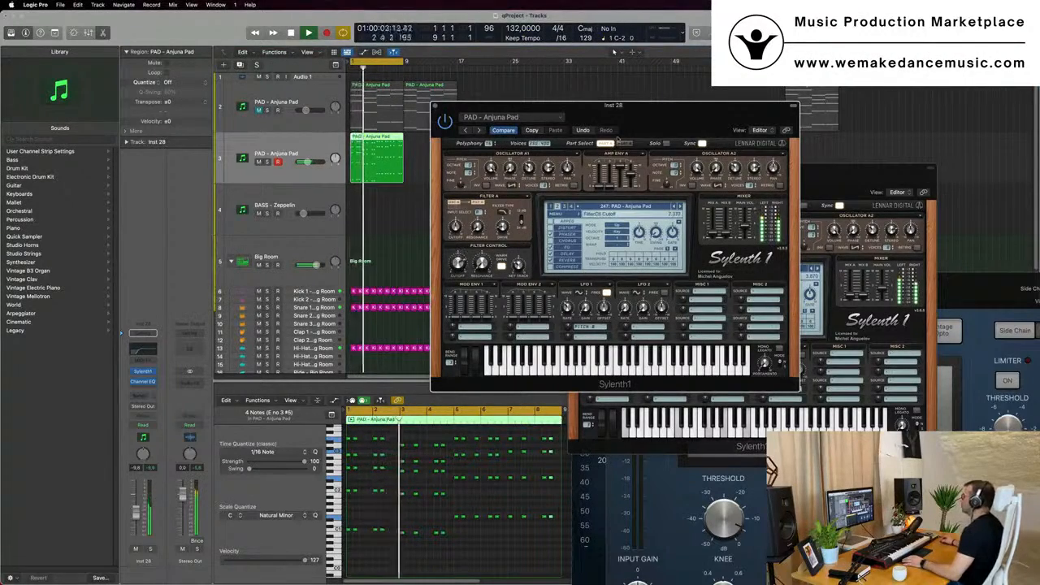
pyautogui.moveTo(617, 108); pyautogui.dragTo(857, 78)
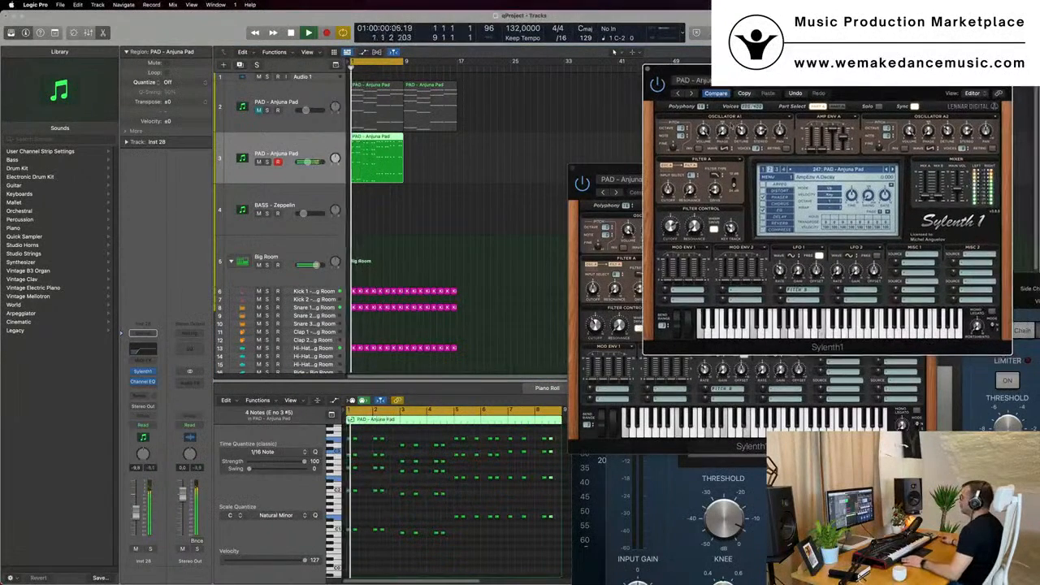
pyautogui.press('space')
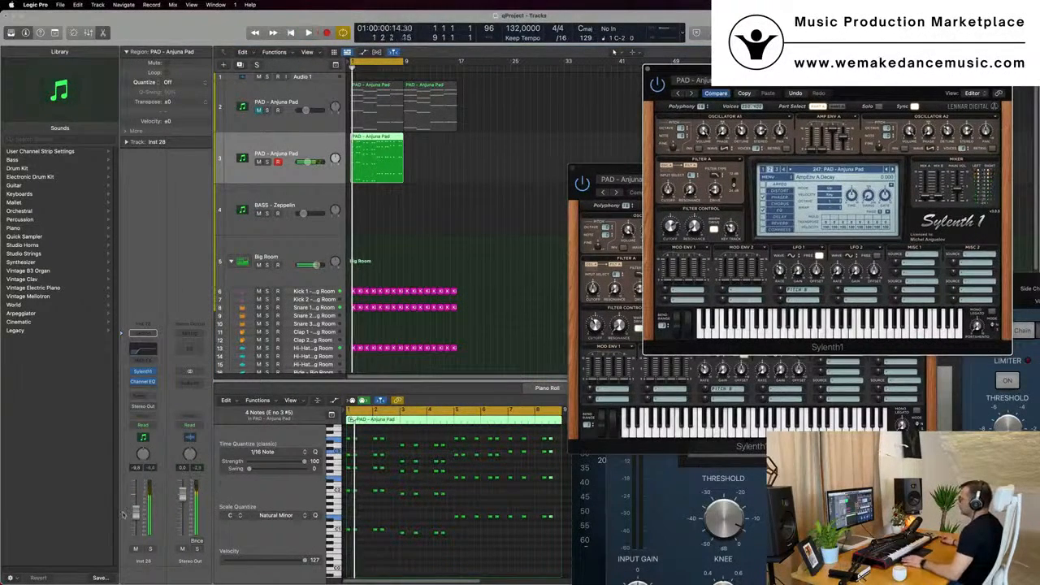
pyautogui.press('space')
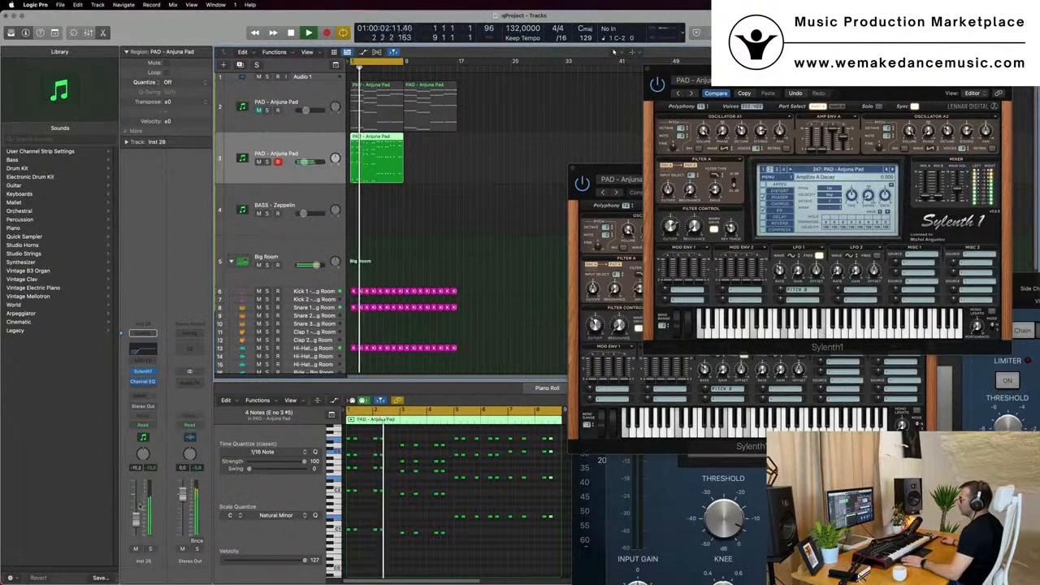
pyautogui.press('space')
# Step: Add a send from the chord-stab track to Bus 5
pyautogui.click(140, 393)
pyautogui.moveTo(145, 410)
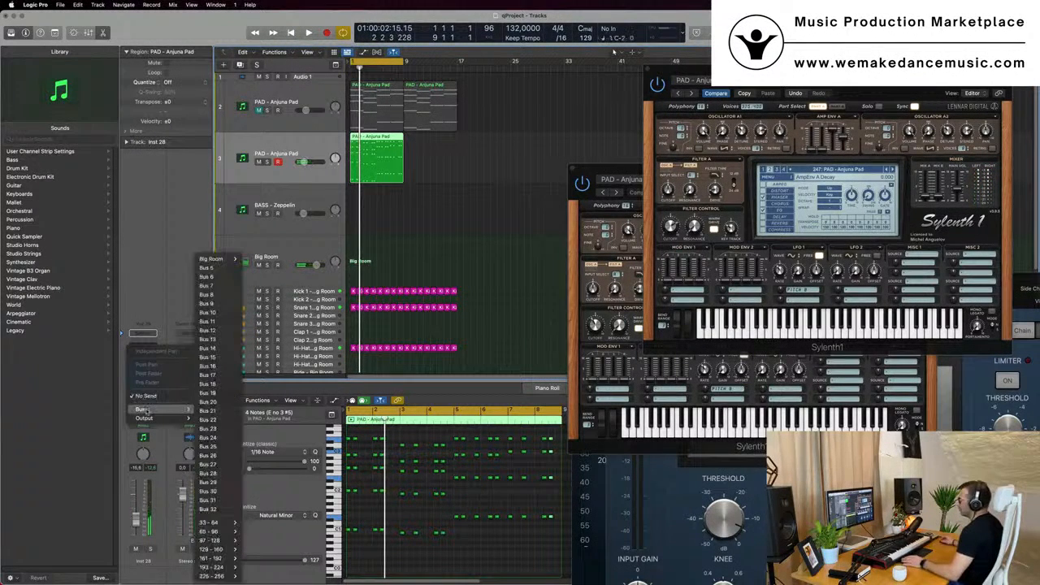
pyautogui.click(225, 268)
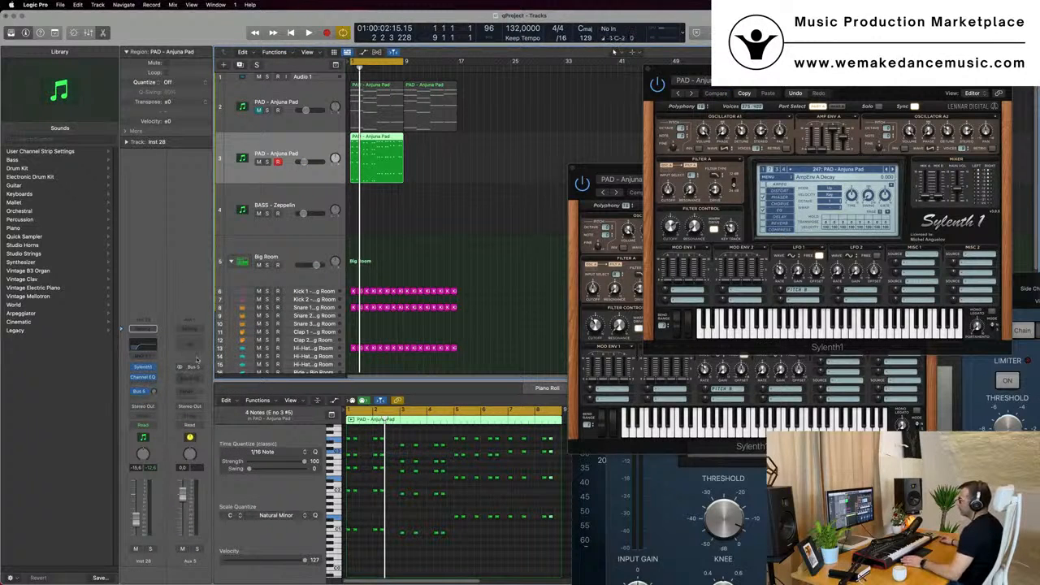
# Step: Insert a stereo SilverVerb on the Bus 5 aux, load the grandiose preset, and raise its wet output to 100%
pyautogui.click(193, 380)
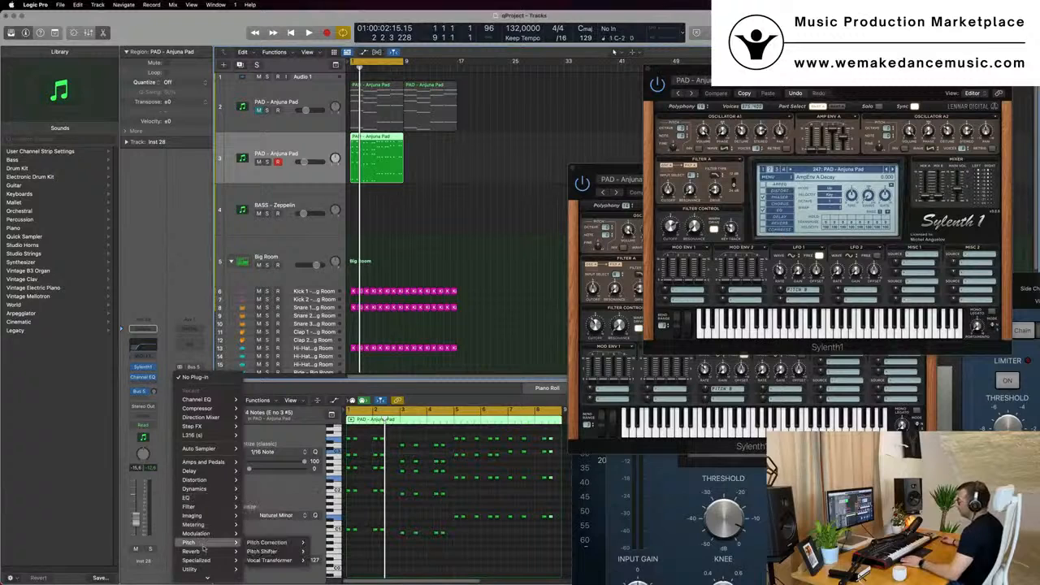
pyautogui.moveTo(204, 552)
pyautogui.moveTo(278, 569)
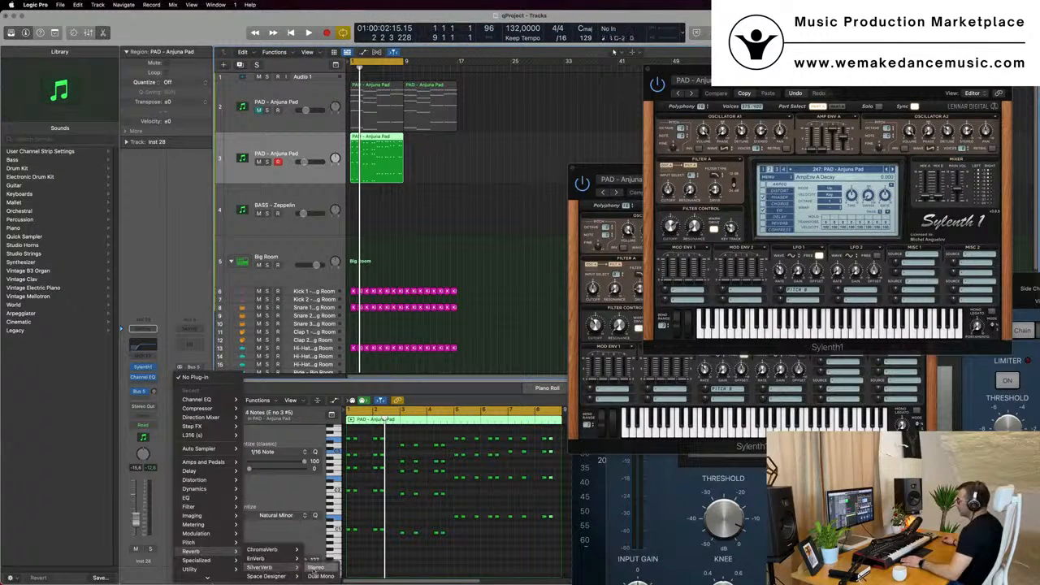
pyautogui.click(316, 567)
pyautogui.click(410, 127)
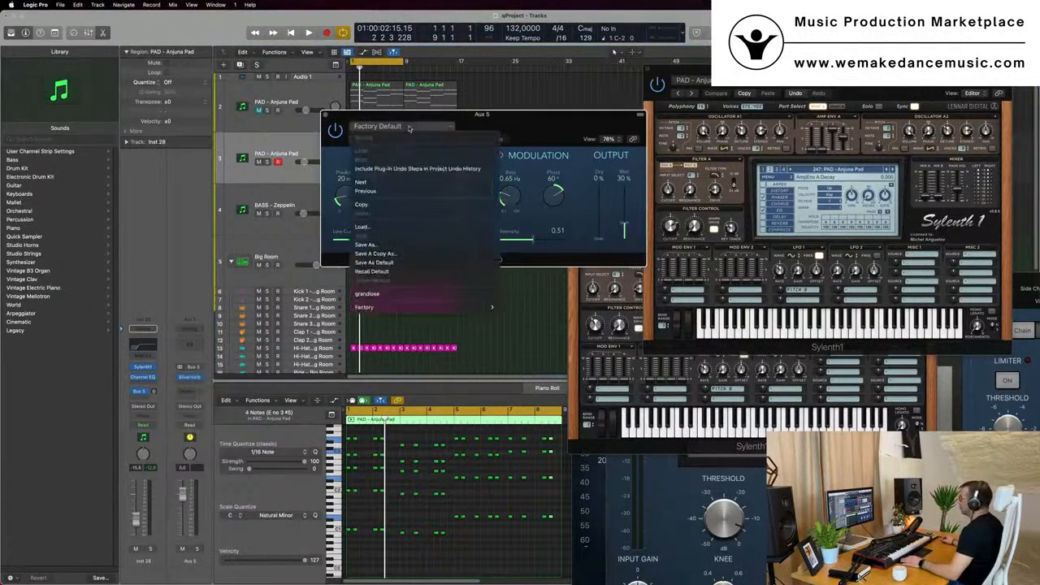
pyautogui.click(414, 297)
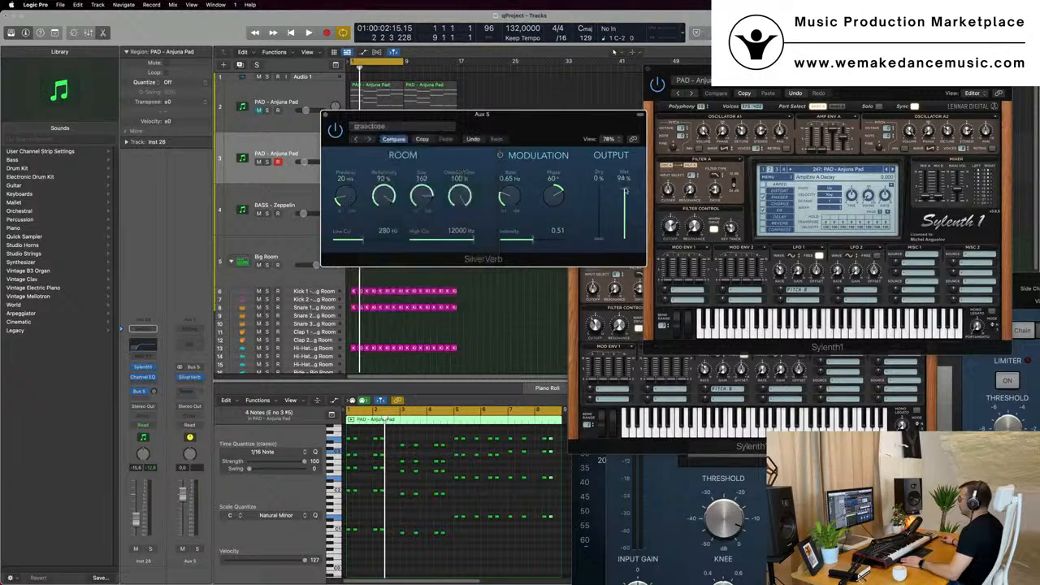
# Step: Raise the stab track's reverb send level during playback, and close the SilverVerb window
pyautogui.press('space')
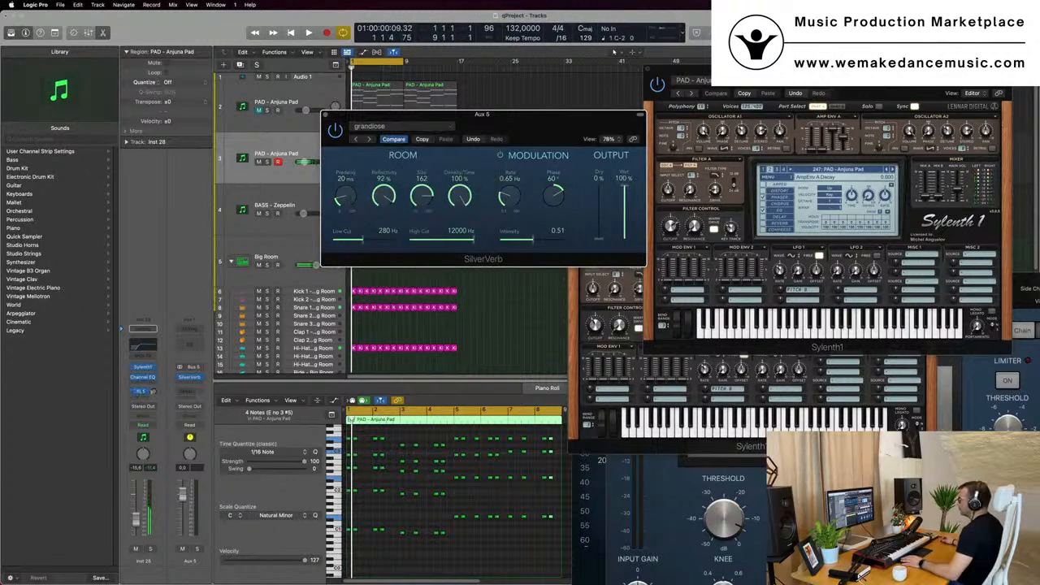
pyautogui.press('space')
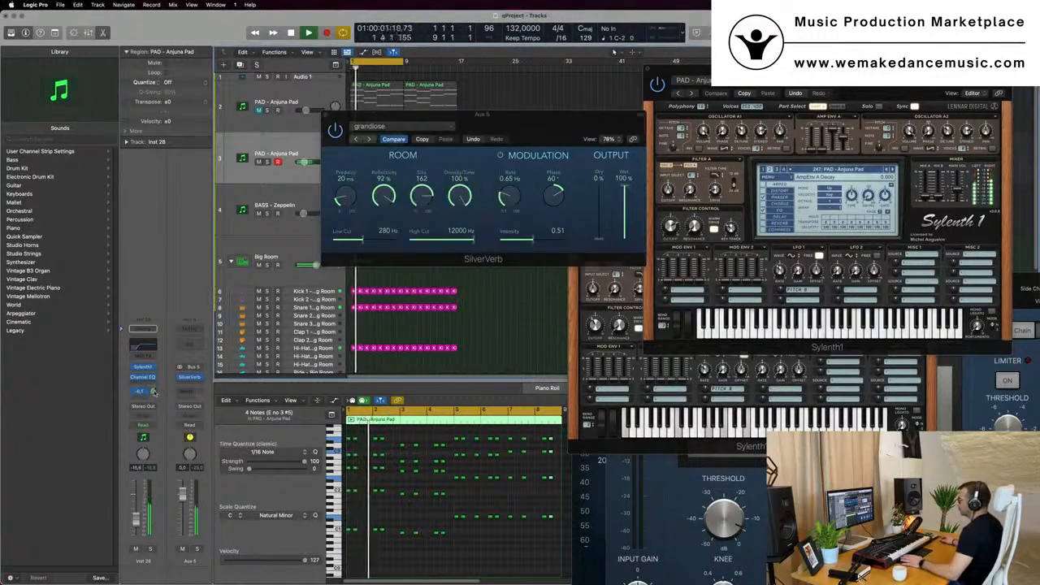
pyautogui.moveTo(324, 112); pyautogui.dragTo(563, 161)
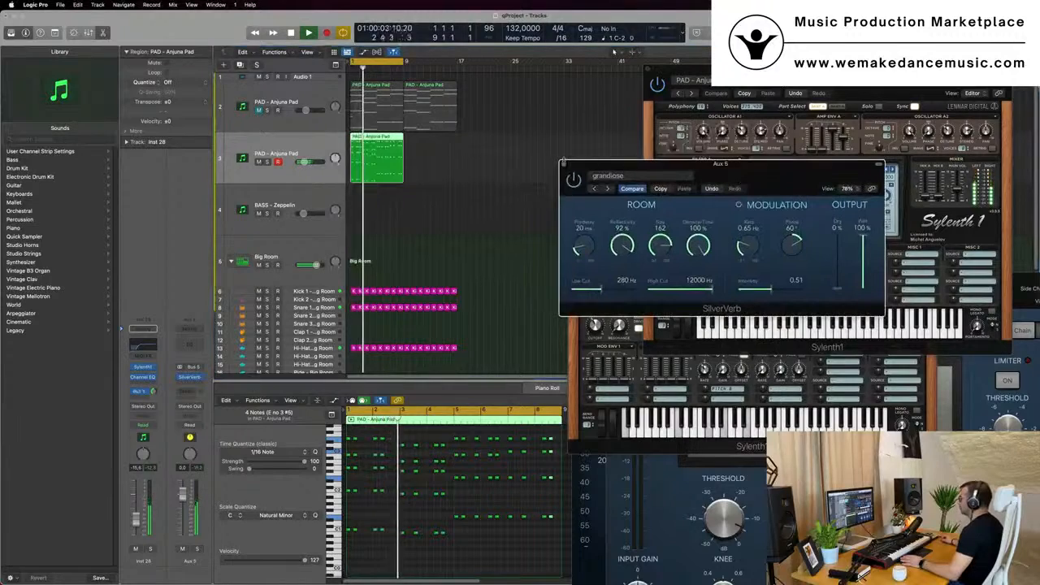
pyautogui.click(329, 151)
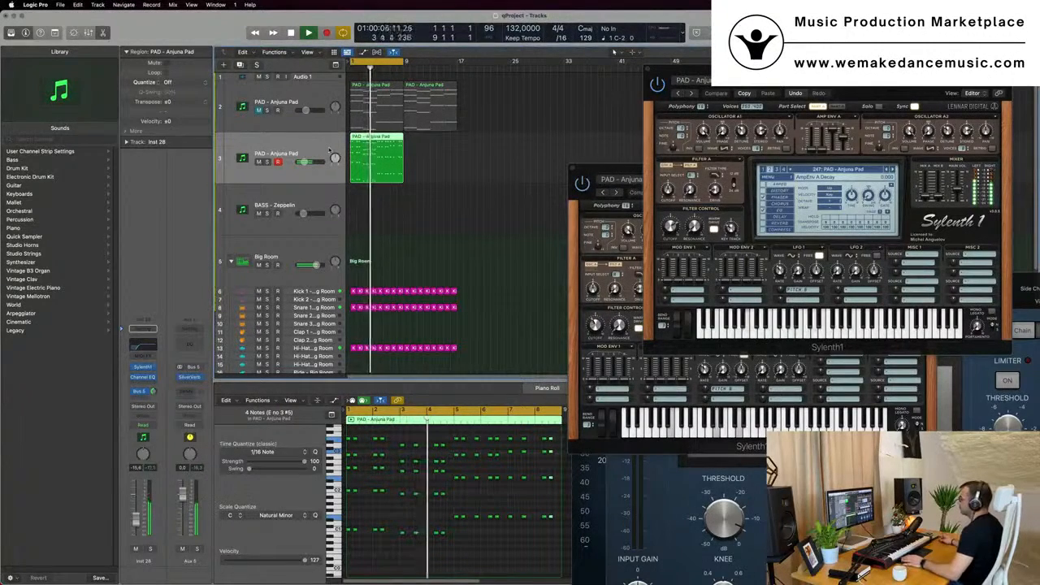
pyautogui.press('super+Left')
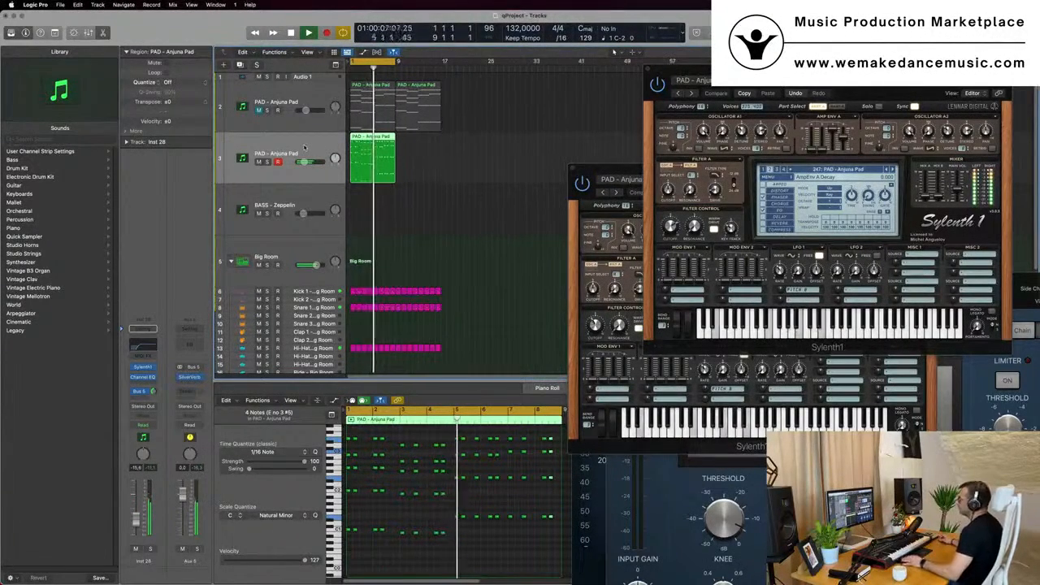
pyautogui.press('space')
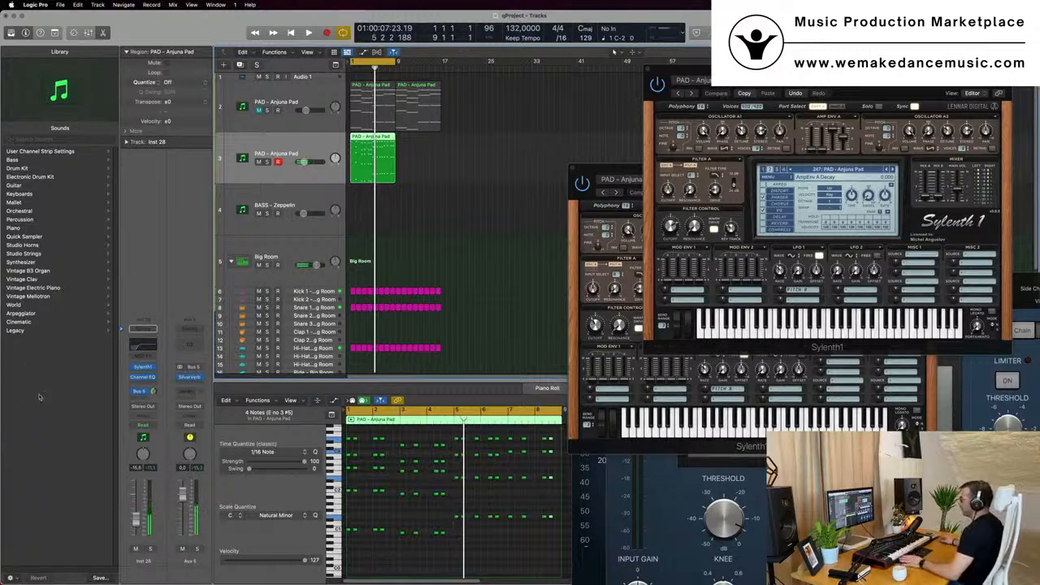
# Step: Insert a stereo Compressor after the reverb on the aux channel and browse its instrument side-chain sources
pyautogui.click(189, 386)
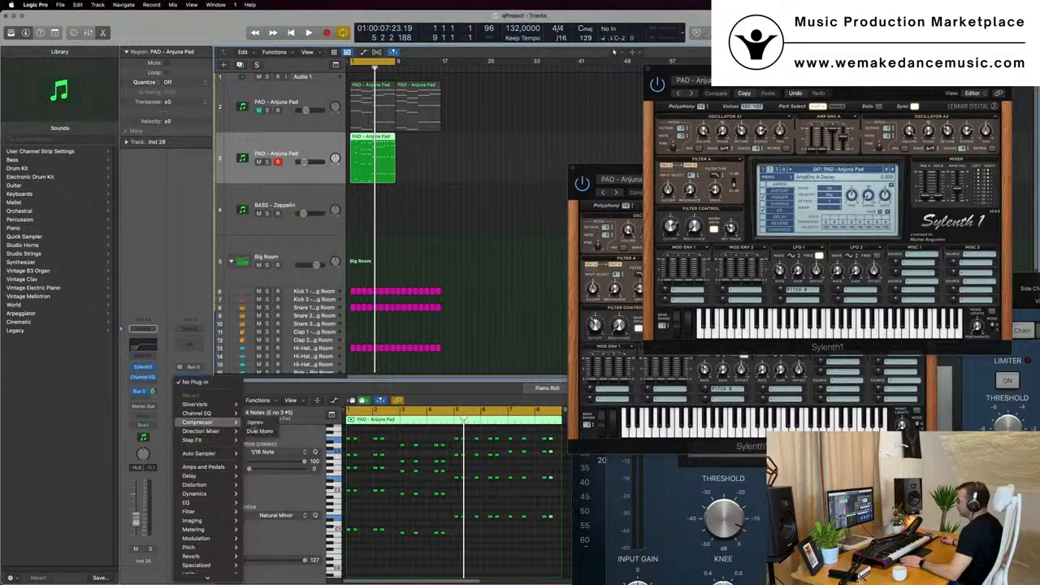
pyautogui.click(257, 423)
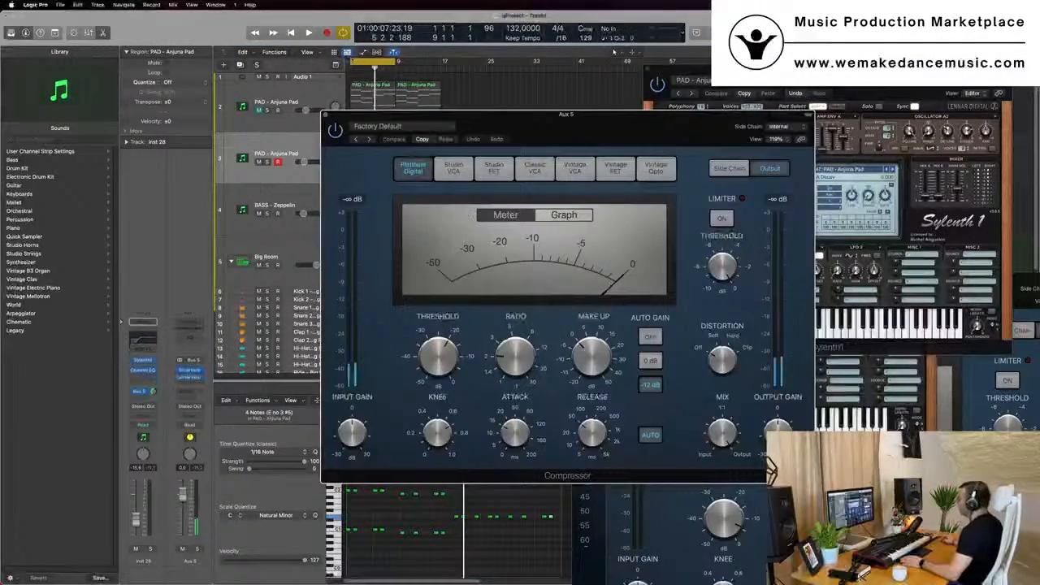
pyautogui.click(763, 139)
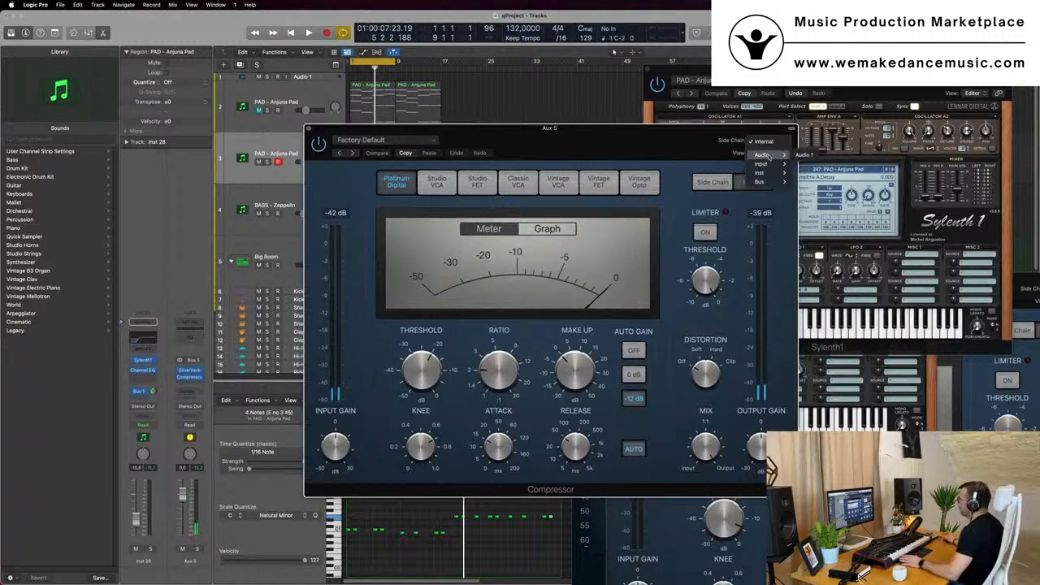
pyautogui.moveTo(769, 165)
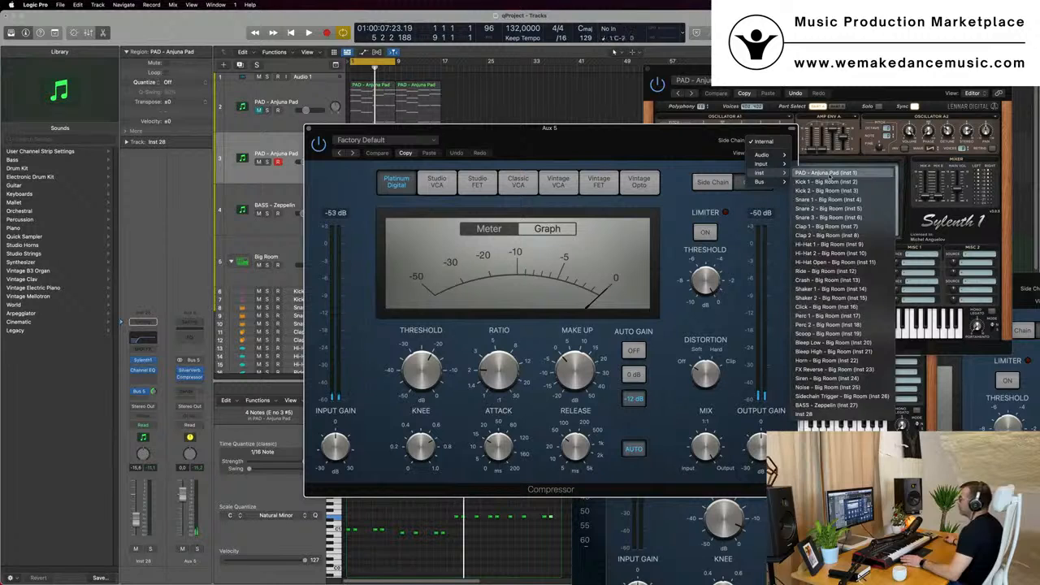
pyautogui.click(650, 150)
pyautogui.moveTo(651, 151); pyautogui.dragTo(849, 147)
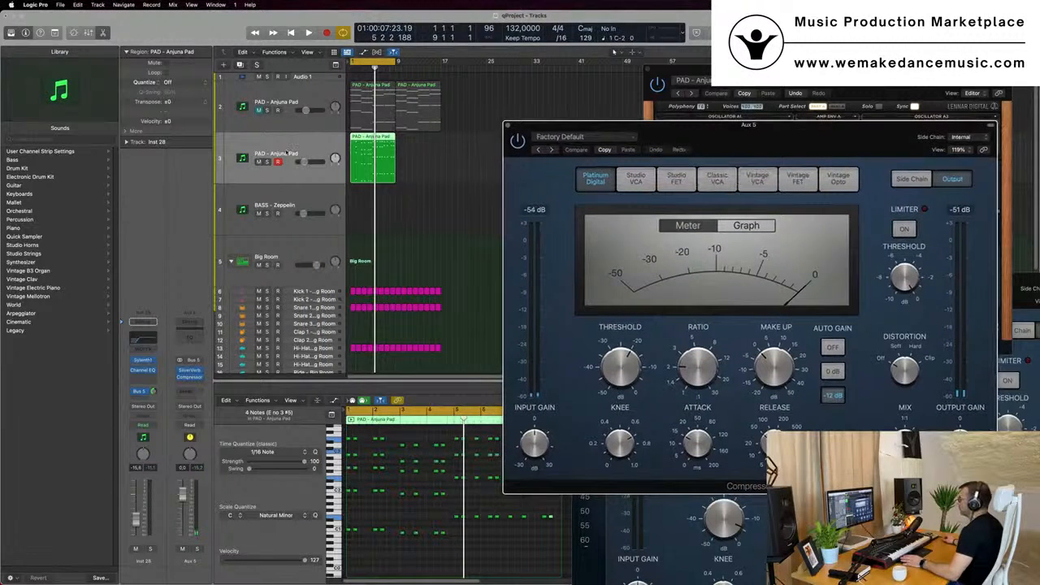
# Step: Rename the duplicated pad track STABS and select it (Inst 28) as the reverb compressor's side-chain source
pyautogui.click(286, 157)
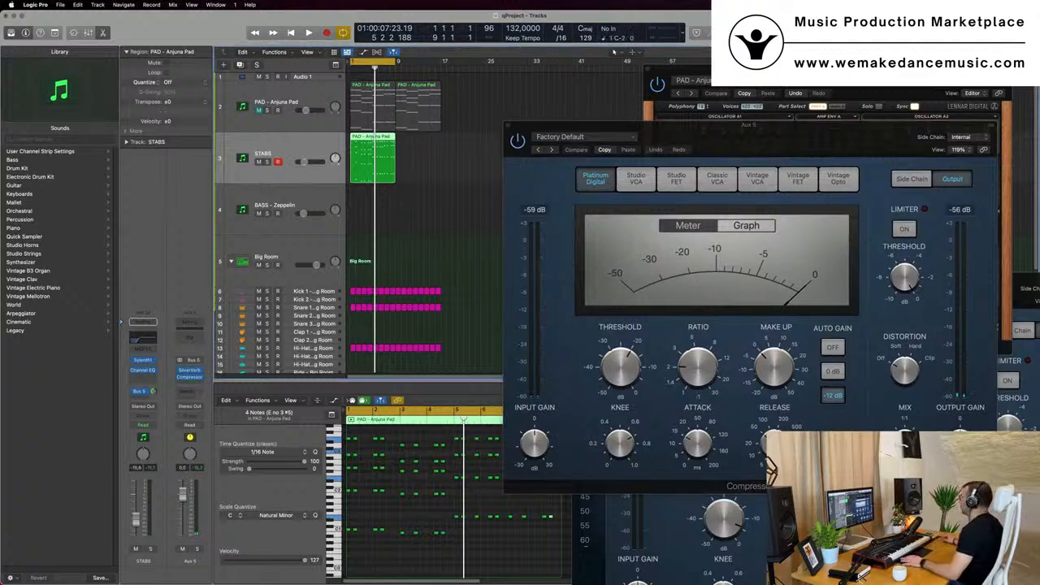
pyautogui.moveTo(959, 140); pyautogui.dragTo(785, 156)
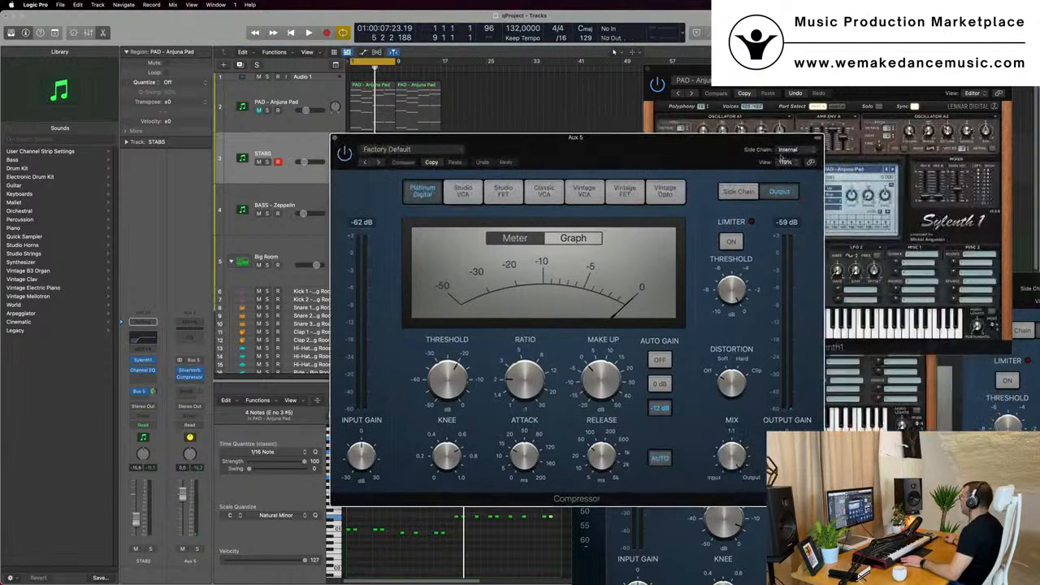
pyautogui.click(796, 150)
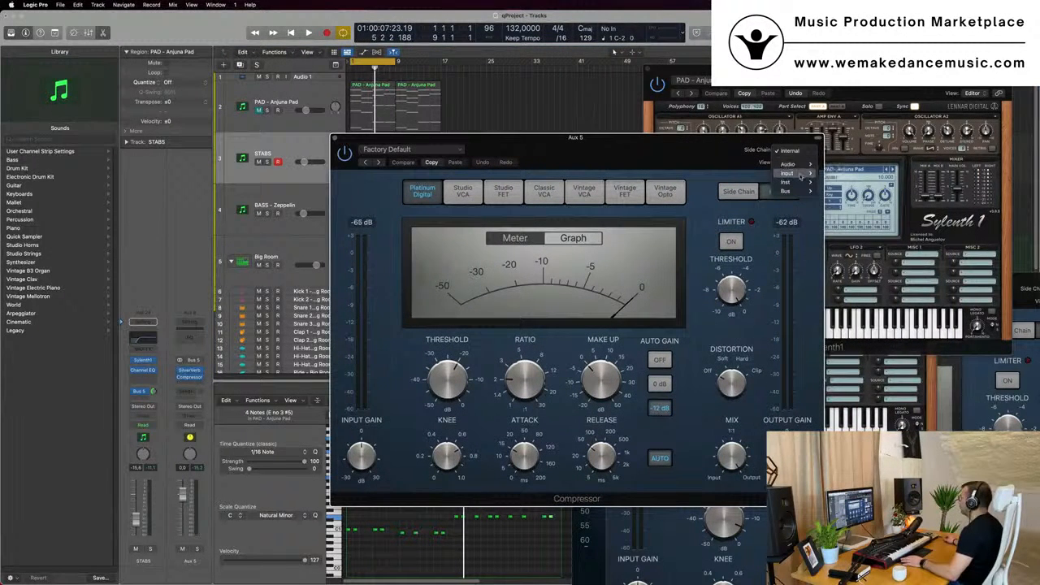
pyautogui.moveTo(801, 182)
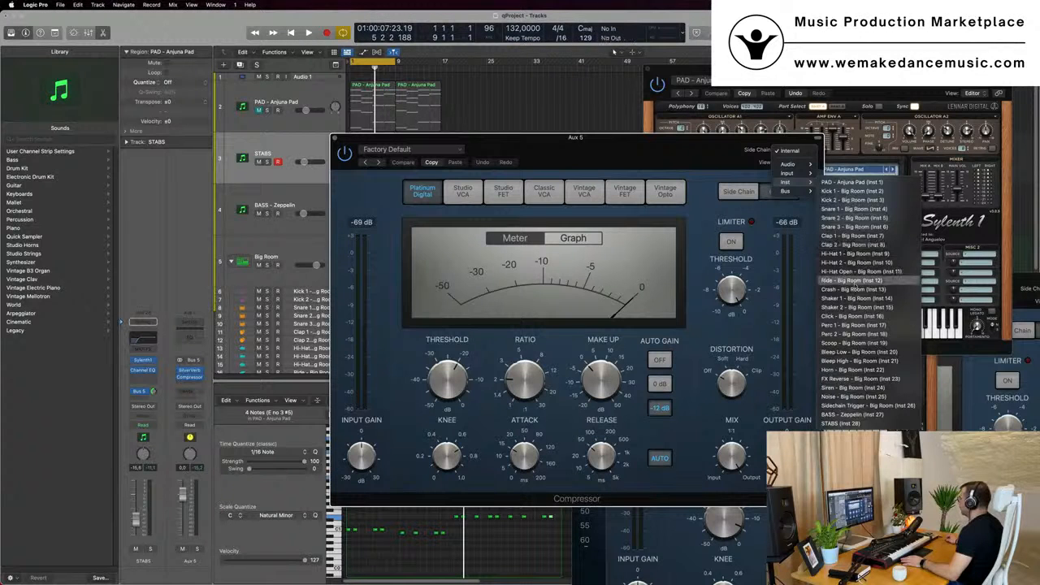
pyautogui.click(843, 423)
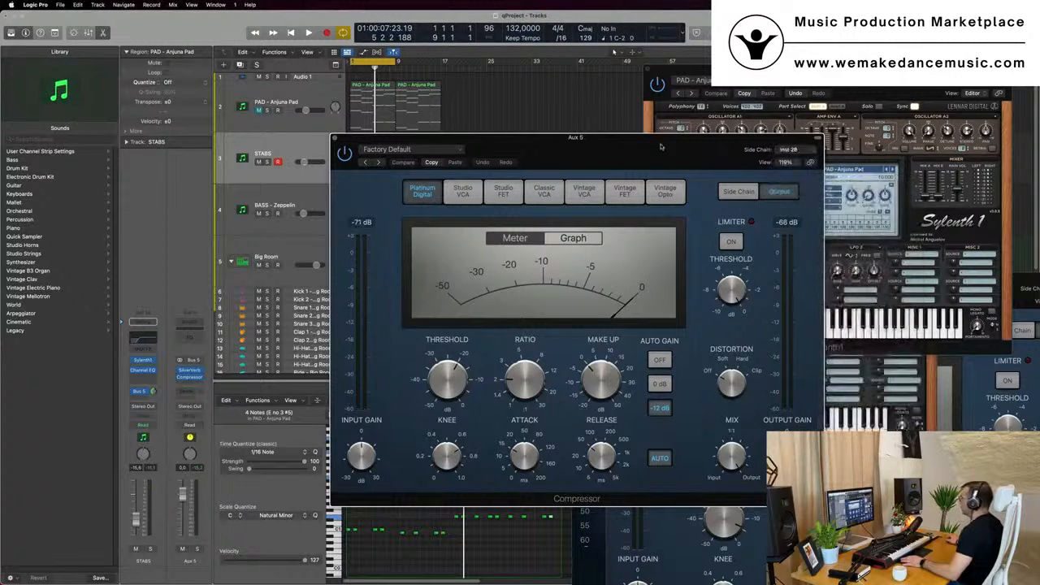
pyautogui.moveTo(631, 149); pyautogui.dragTo(707, 111)
# Step: Play the loop from the start, turn off the reverb compressor's automatic release, and fine-tune its threshold
pyautogui.press('space')
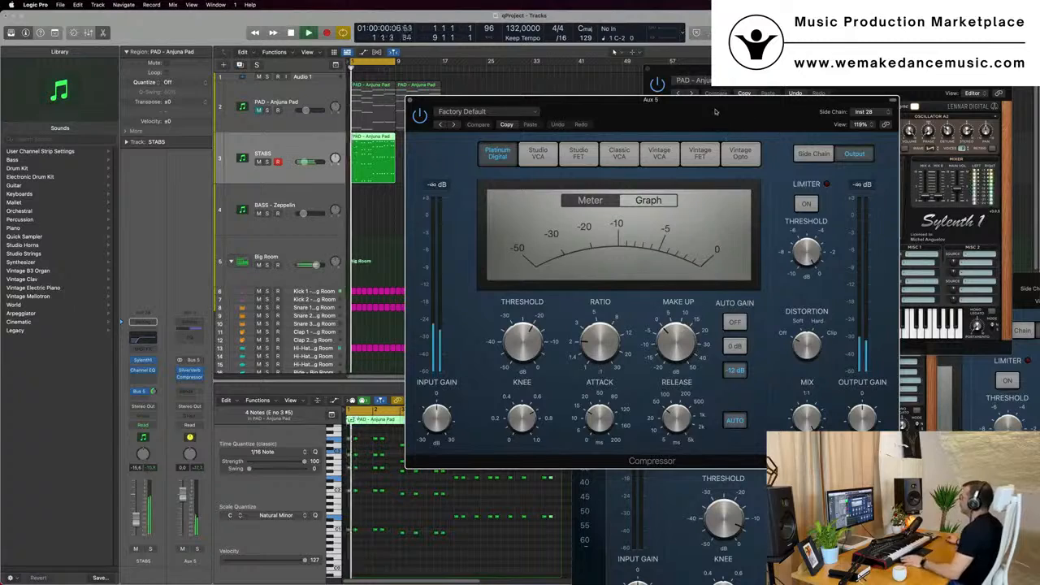
pyautogui.moveTo(728, 137); pyautogui.dragTo(702, 133)
pyautogui.click(709, 416)
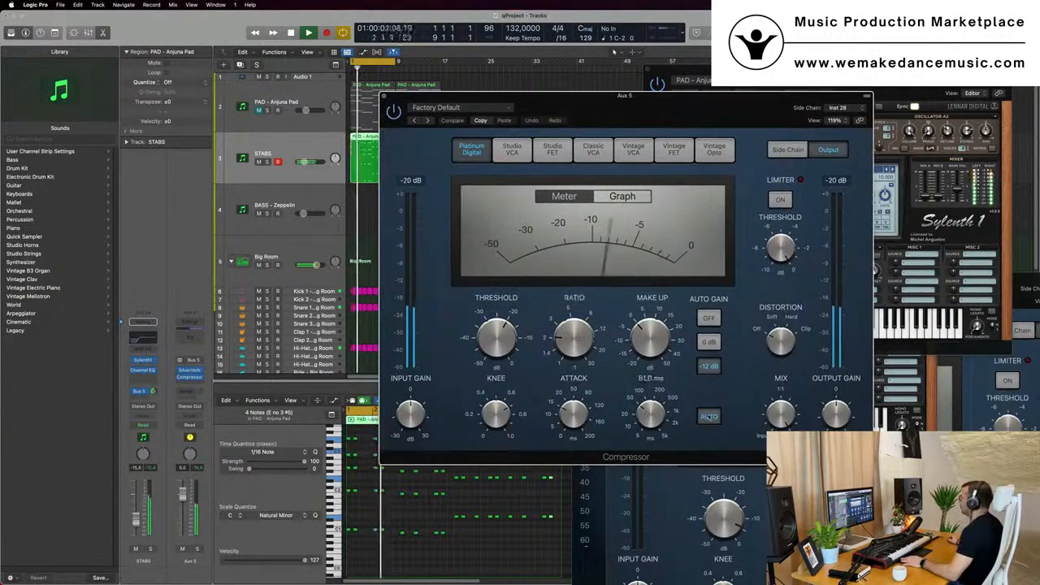
pyautogui.moveTo(510, 329); pyautogui.dragTo(510, 330)
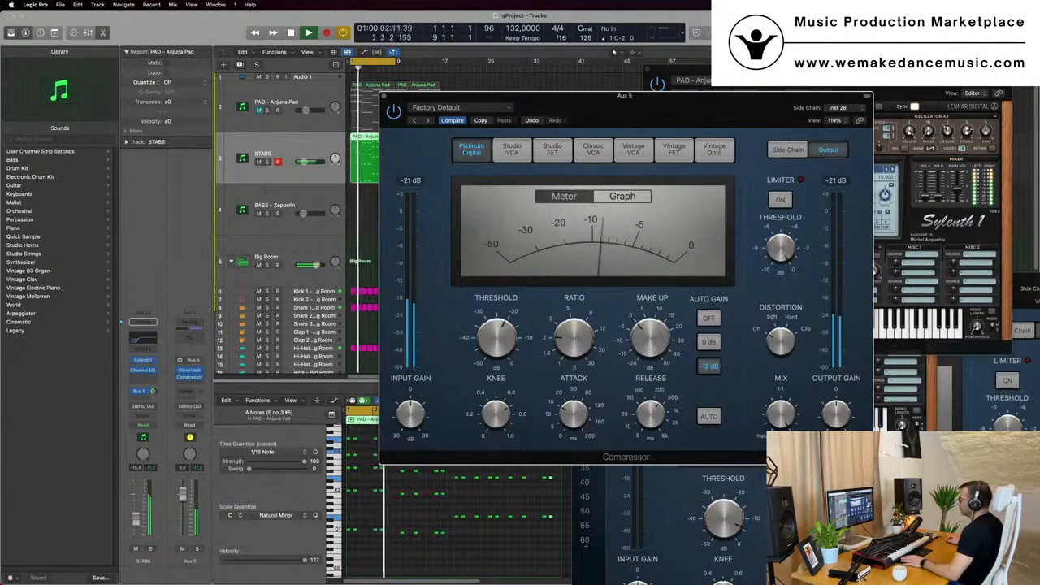
pyautogui.click(136, 524)
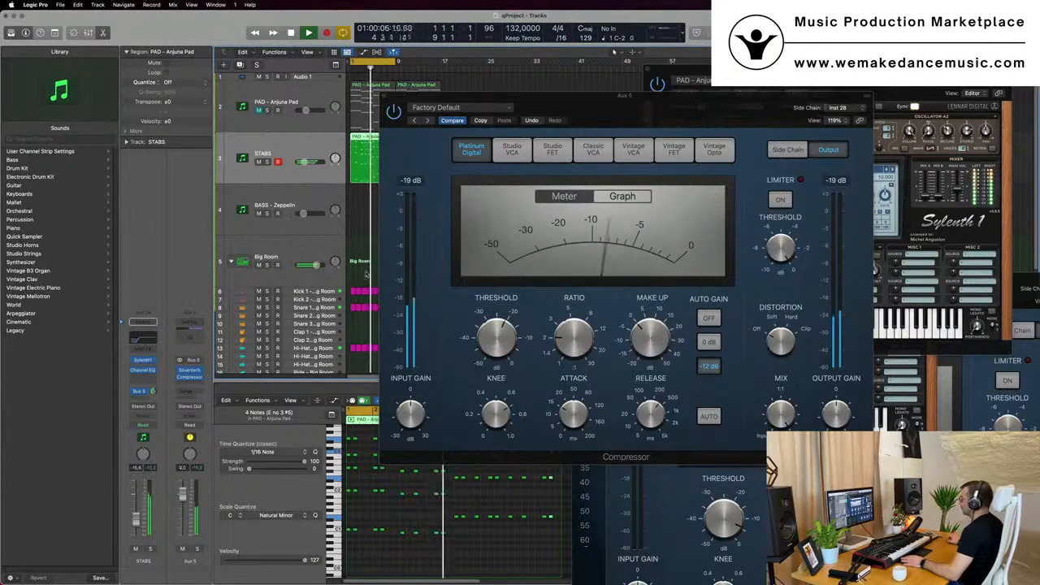
pyautogui.moveTo(685, 96); pyautogui.dragTo(703, 101)
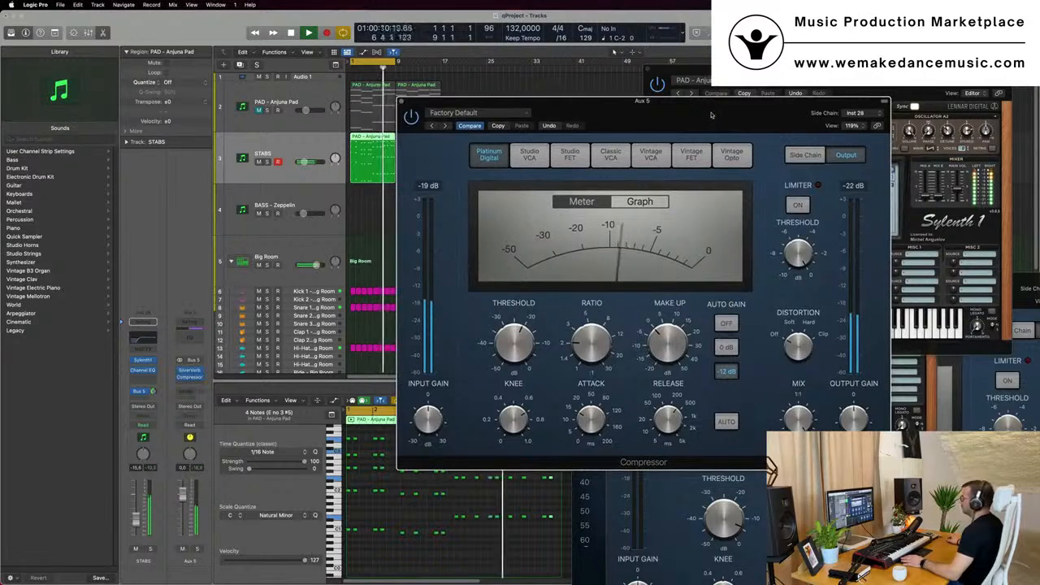
# Step: Set the reverb compressor's threshold to -20 dB and its release to about 370 ms while listening to the ducking
pyautogui.moveTo(520, 341)
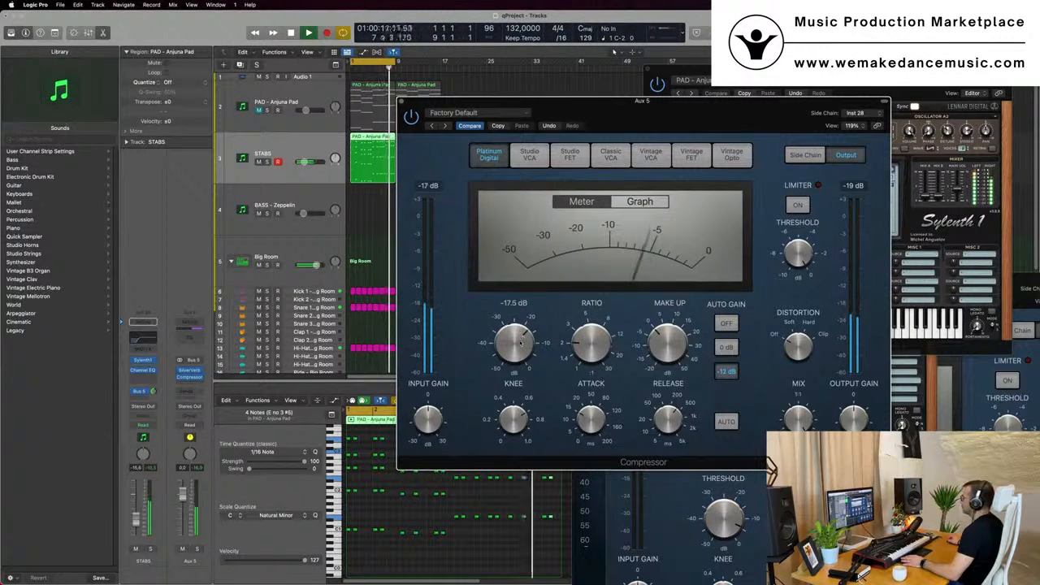
pyautogui.moveTo(521, 340); pyautogui.dragTo(539, 345)
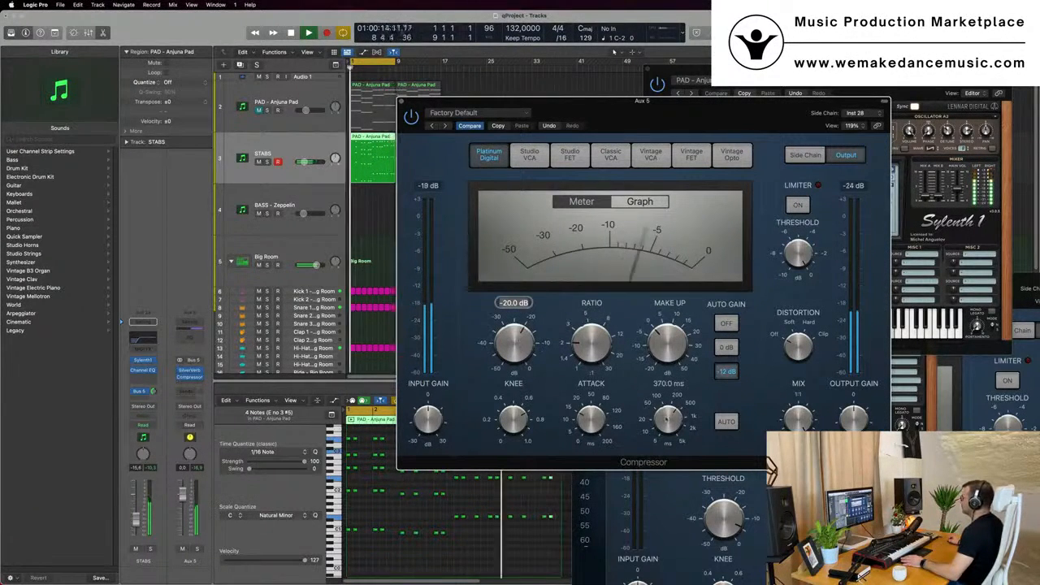
pyautogui.moveTo(668, 416)
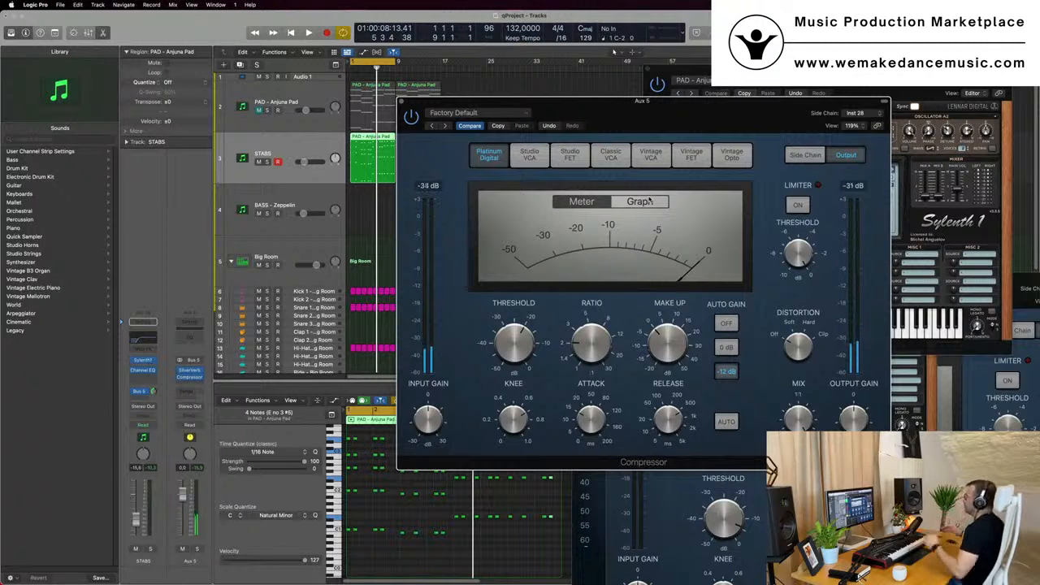
pyautogui.moveTo(641, 101); pyautogui.dragTo(649, 139)
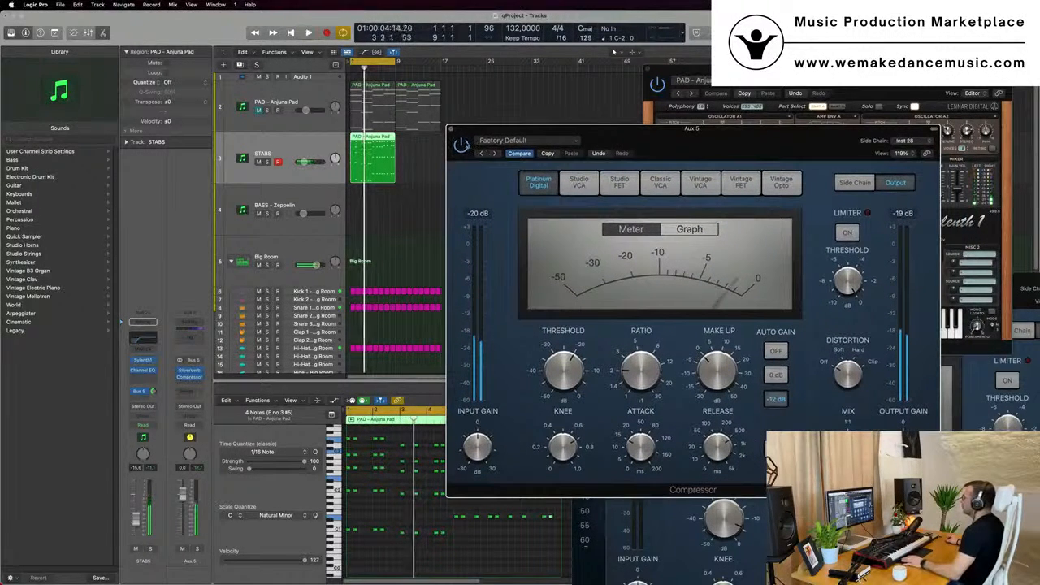
# Step: Raise the reverb compressor's release to about 410 ms while listening to the loop
pyautogui.press('space')
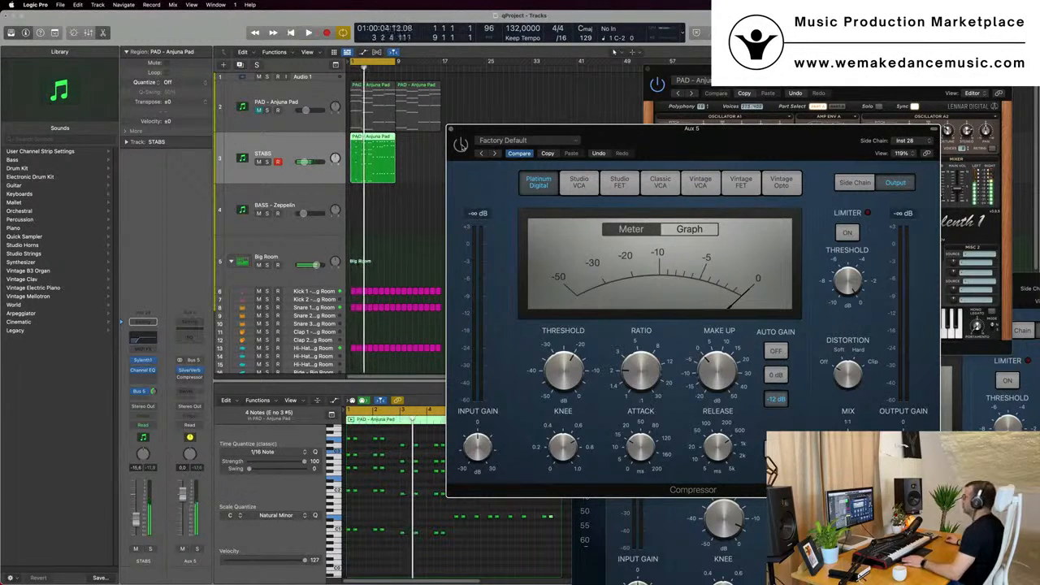
pyautogui.press('space')
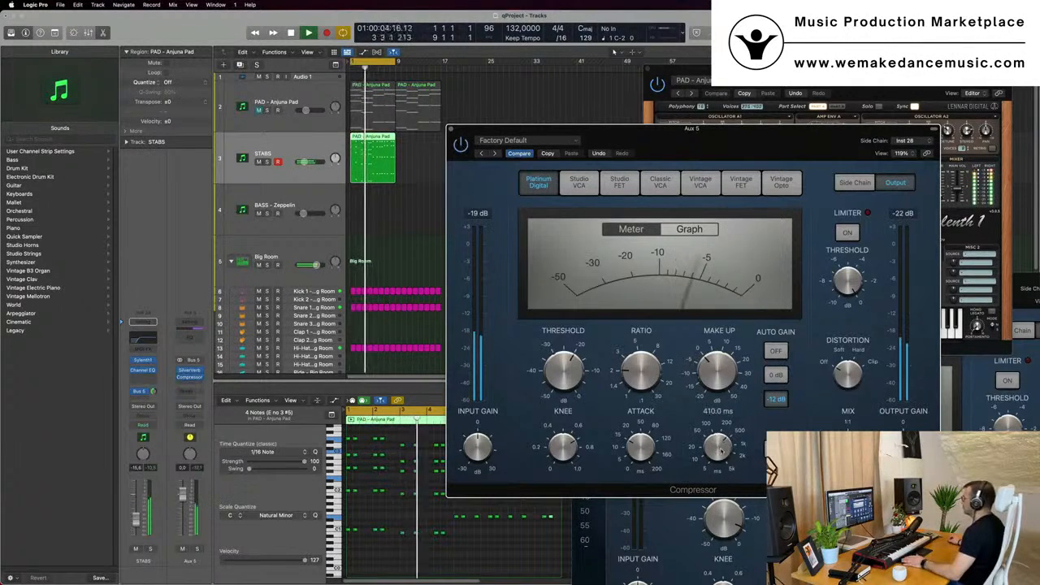
pyautogui.moveTo(779, 144); pyautogui.dragTo(772, 169)
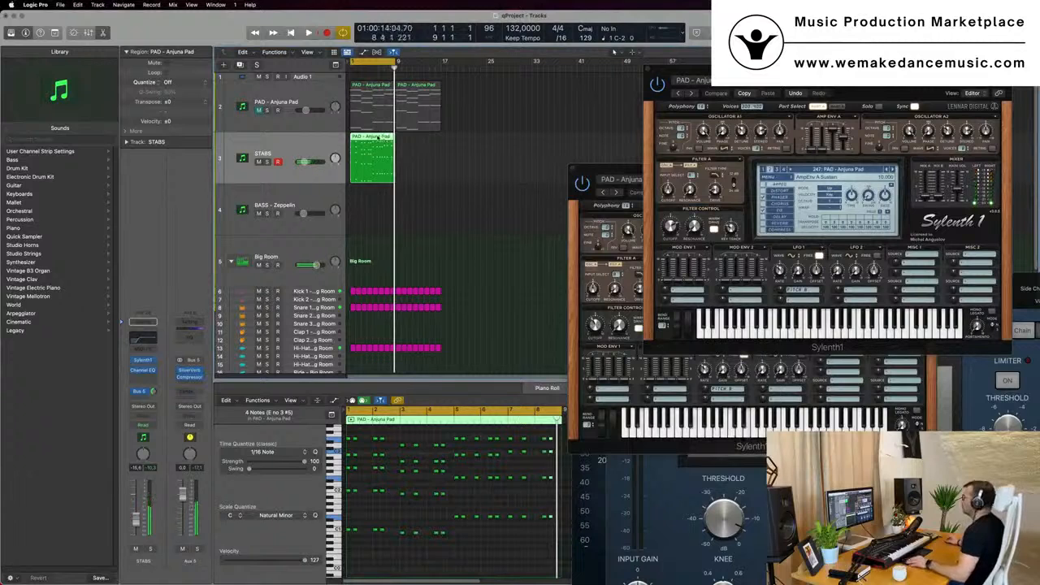
# Step: Duplicate the STABS region to bar 9 and extend the cycle range to bar 17
pyautogui.moveTo(377, 138); pyautogui.dragTo(424, 147)
pyautogui.moveTo(397, 62); pyautogui.dragTo(440, 63)
pyautogui.click(312, 149)
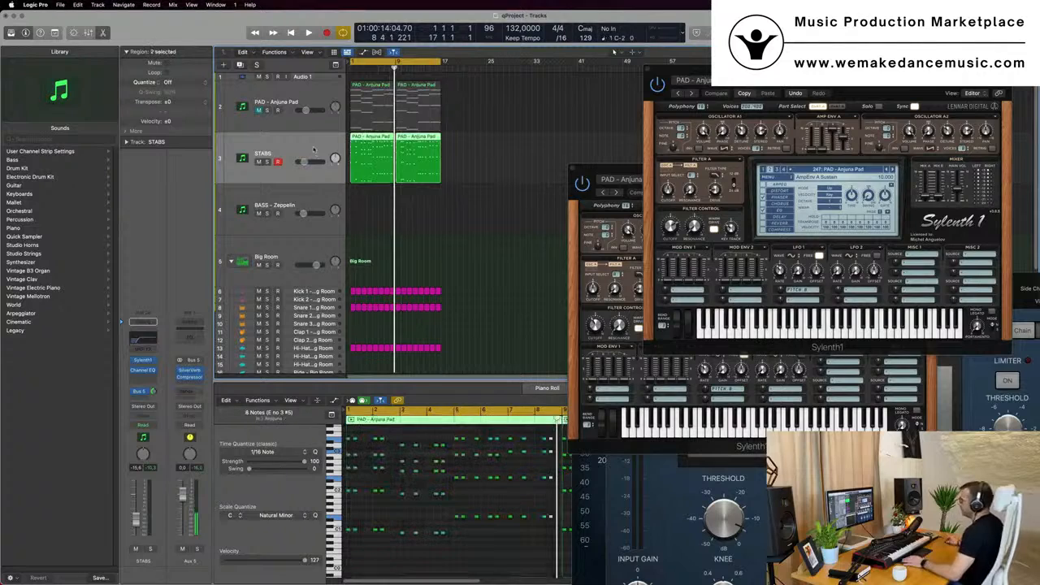
# Step: Copy the first eight-bar pad region onto the BASS - Zeppelin track at bar 1 and play it from the start
pyautogui.press('Return')
pyautogui.moveTo(370, 128); pyautogui.dragTo(370, 233)
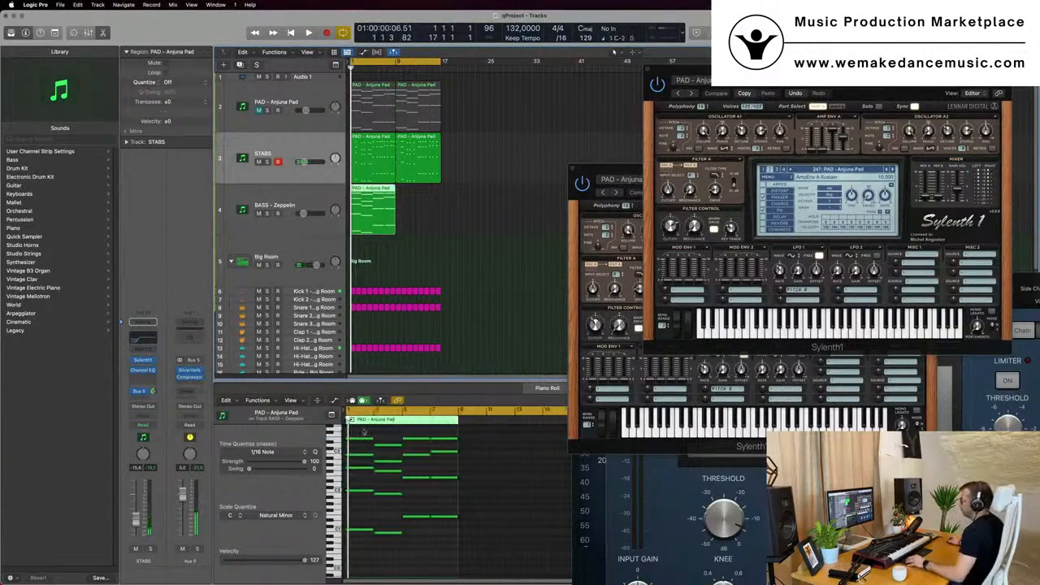
pyautogui.press('space')
# Step: Delete the upper chord notes from the bass region, keeping only the lowest line, and transpose it up one octave
pyautogui.moveTo(361, 433); pyautogui.dragTo(450, 500)
pyautogui.press('Delete')
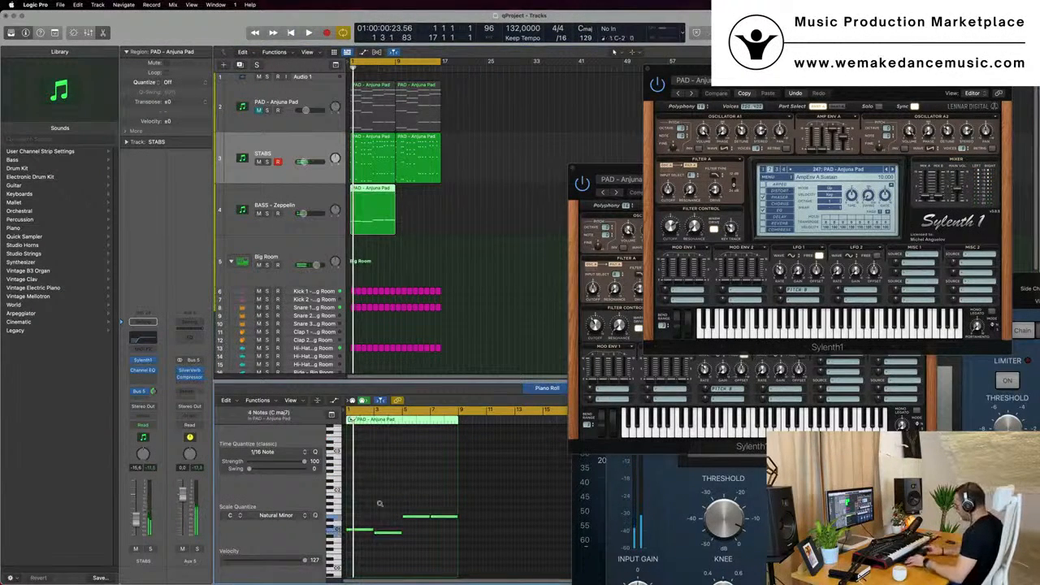
pyautogui.hotkey('alt', 'shift', 'Up')
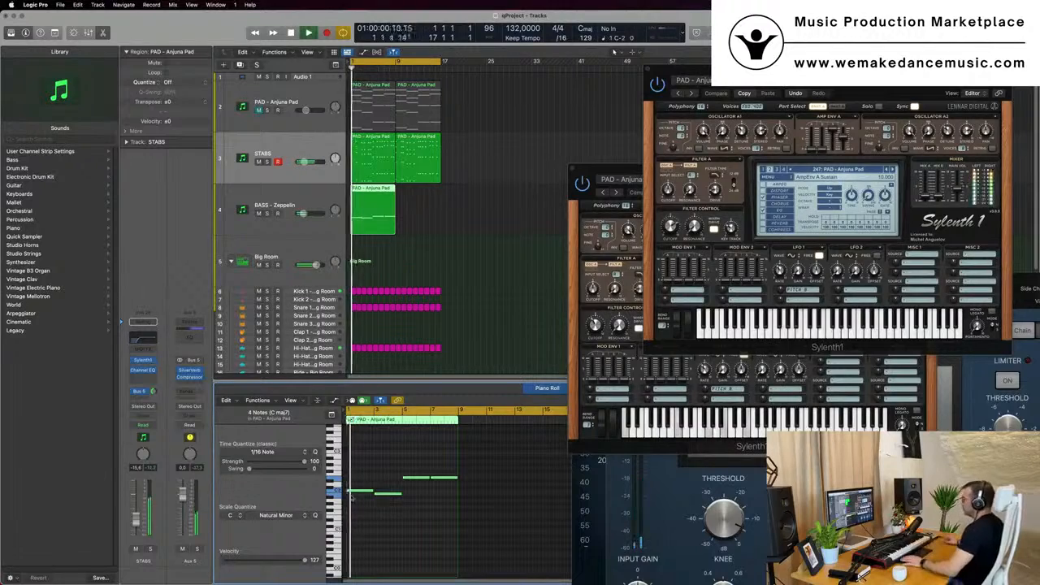
# Step: Open the bass track's Sylenth1 instrument and raise the track's volume to about -5.4 dB during playback
pyautogui.click(262, 225)
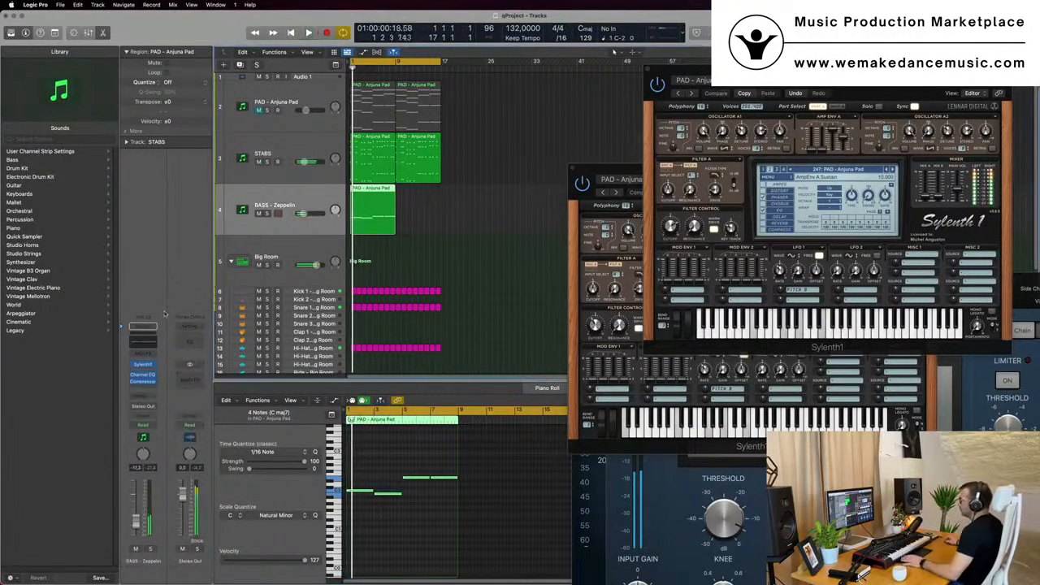
pyautogui.click(143, 366)
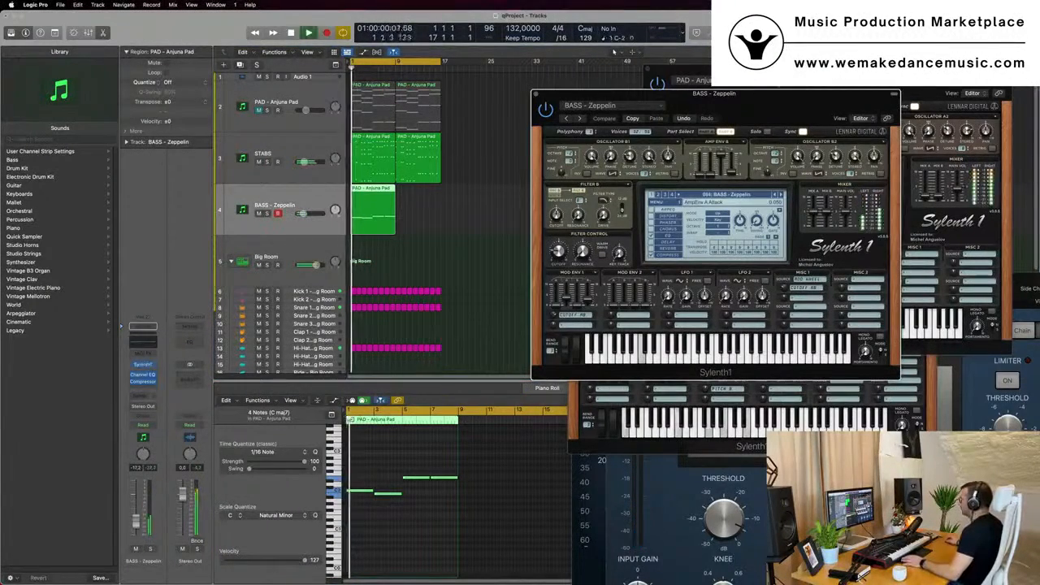
pyautogui.moveTo(764, 95); pyautogui.dragTo(722, 126)
pyautogui.press('space')
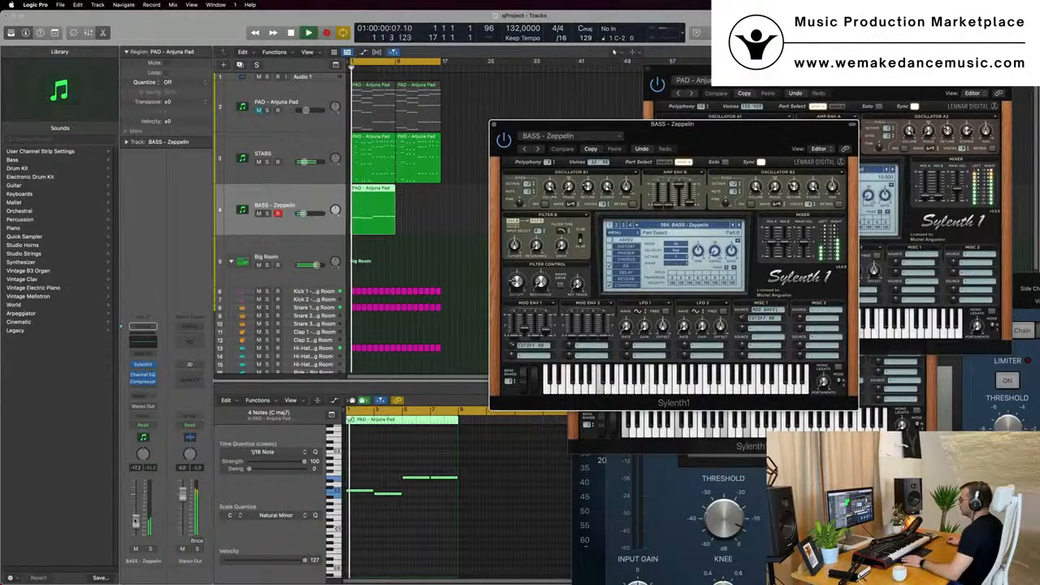
pyautogui.moveTo(136, 523); pyautogui.dragTo(136, 509)
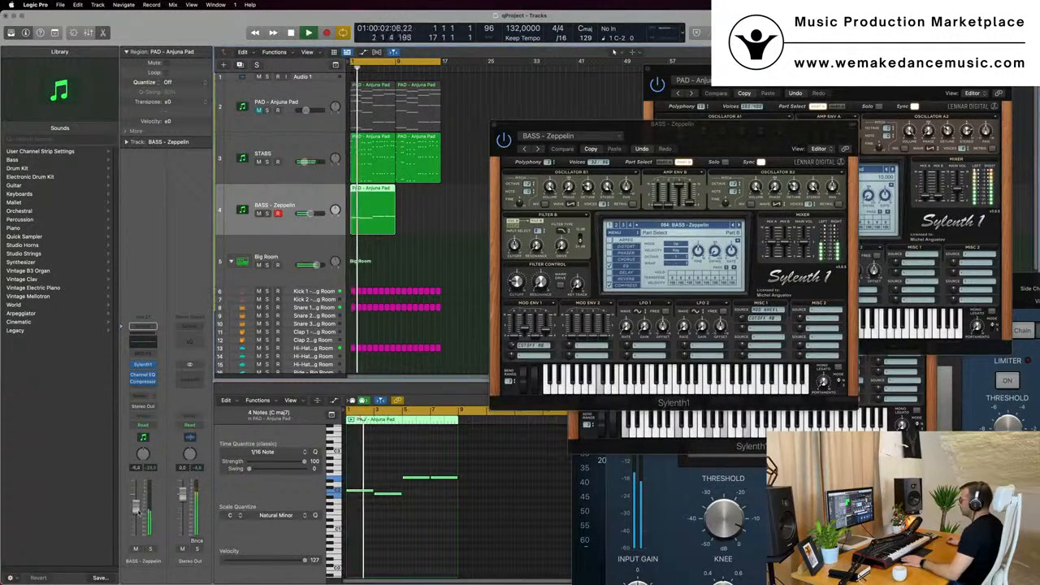
pyautogui.press('space')
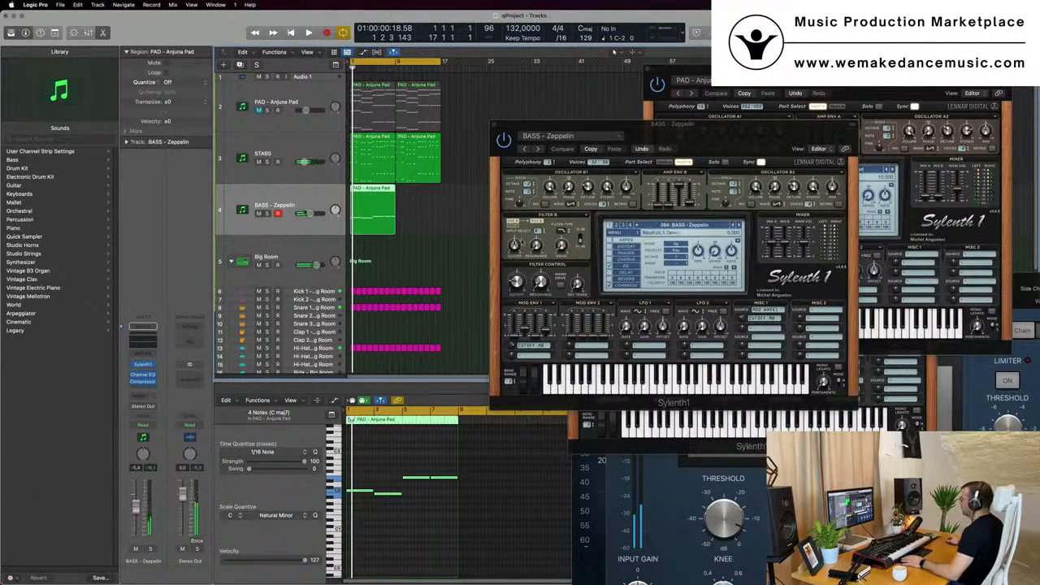
# Step: Try the arpeggiator on the BASS - Zeppelin patch while the loop plays
pyautogui.click(607, 242)
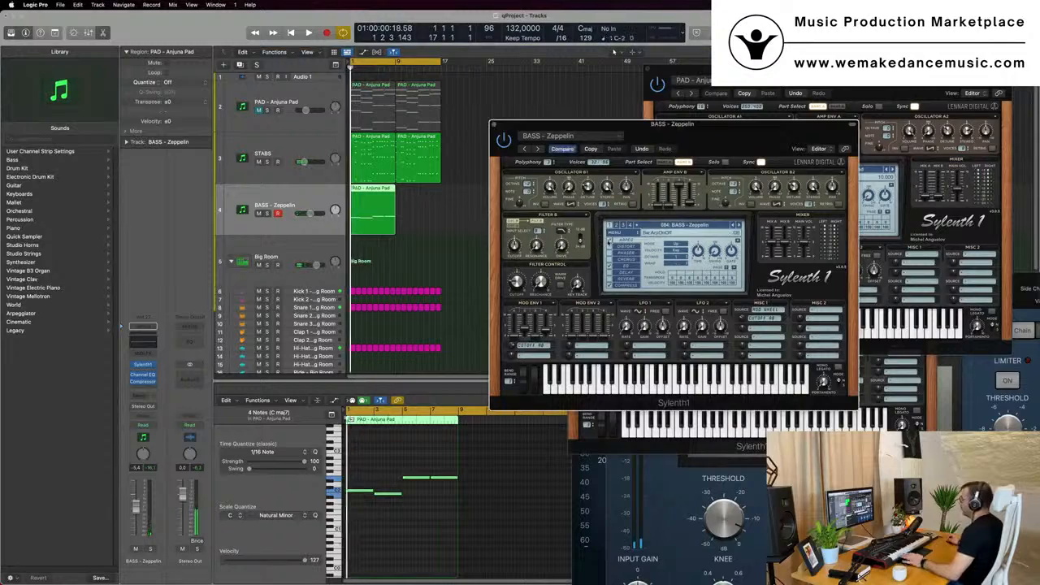
pyautogui.press('space')
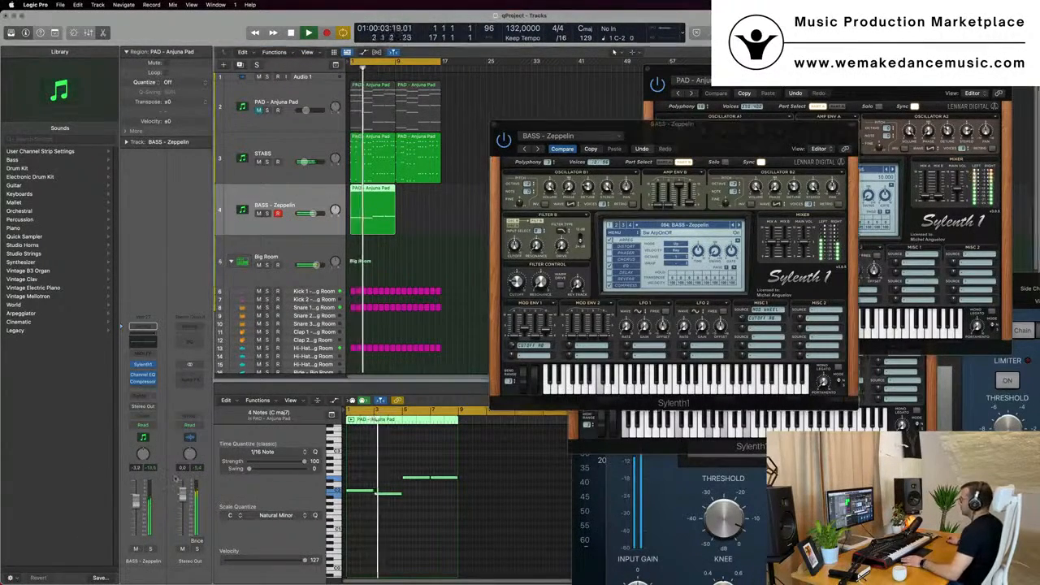
pyautogui.moveTo(723, 144); pyautogui.dragTo(673, 142)
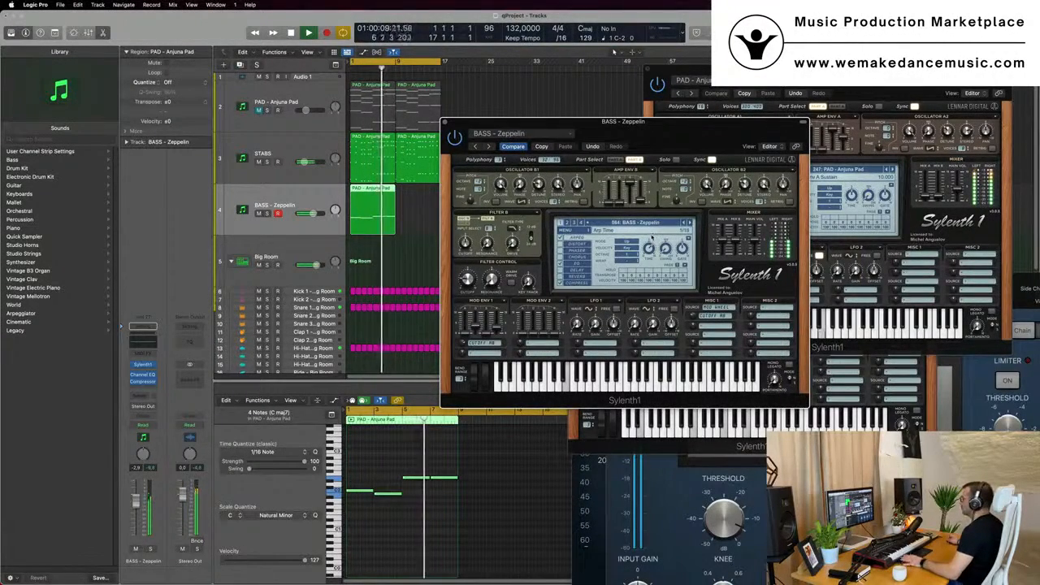
pyautogui.moveTo(679, 139); pyautogui.dragTo(714, 173)
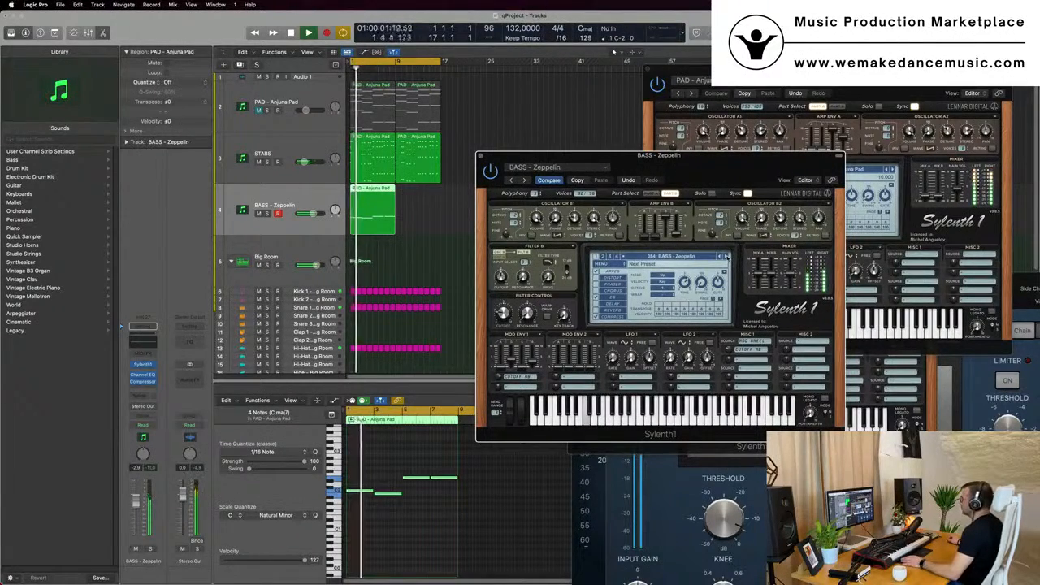
# Step: Load the preset 012: ARP - Trance Bassline on the bass track, audition it, and set the track's volume to about -4.7 dB
pyautogui.click(725, 256)
pyautogui.click(694, 257)
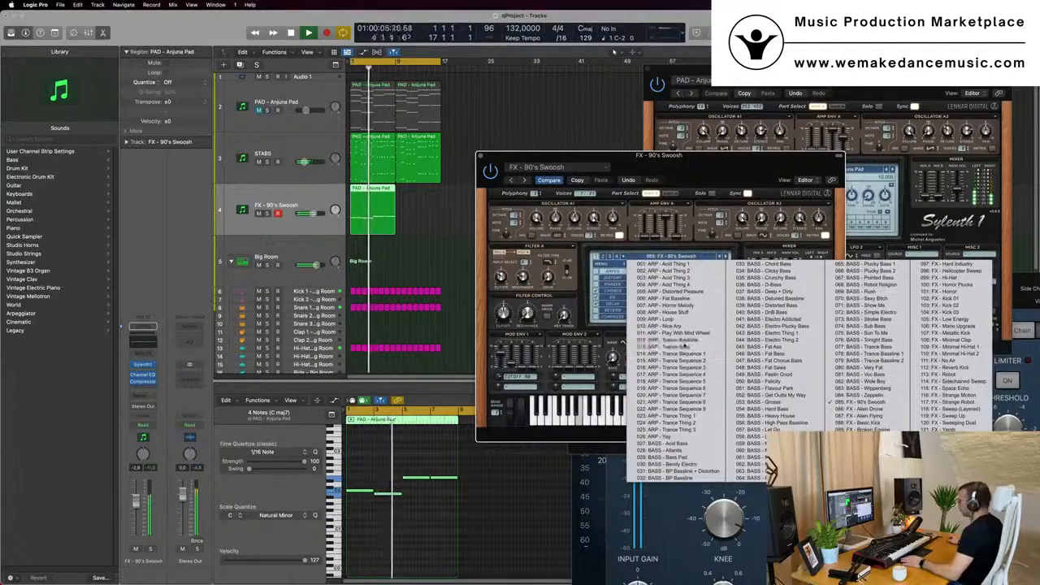
pyautogui.click(666, 340)
pyautogui.moveTo(706, 162); pyautogui.dragTo(715, 211)
pyautogui.press('space')
pyautogui.press('space')
pyautogui.press('space')
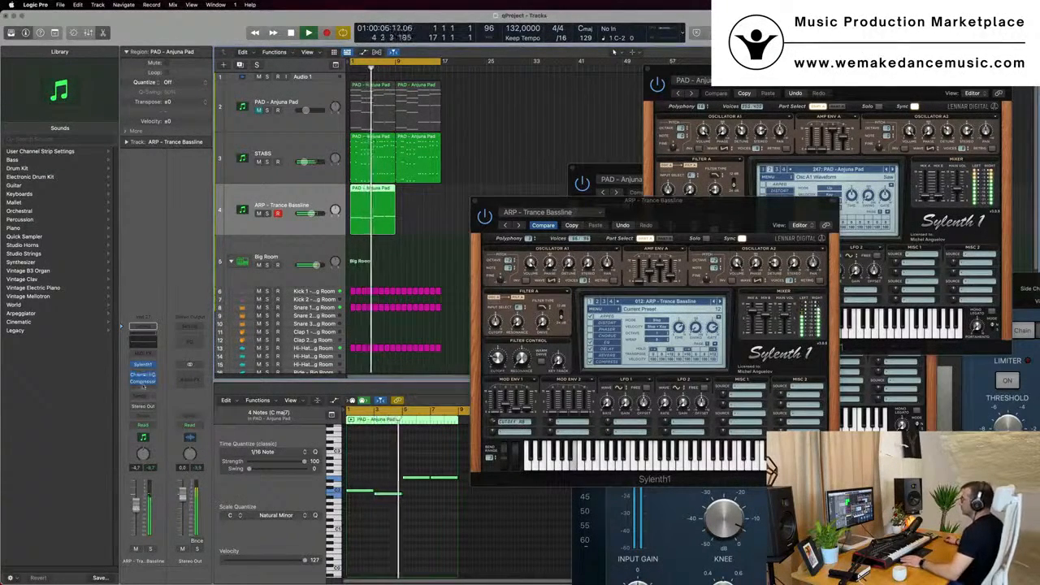
# Step: Open the Compressor on the ARP - Trance Bassline channel and browse its bus side-chain sources
pyautogui.click(144, 387)
pyautogui.click(143, 385)
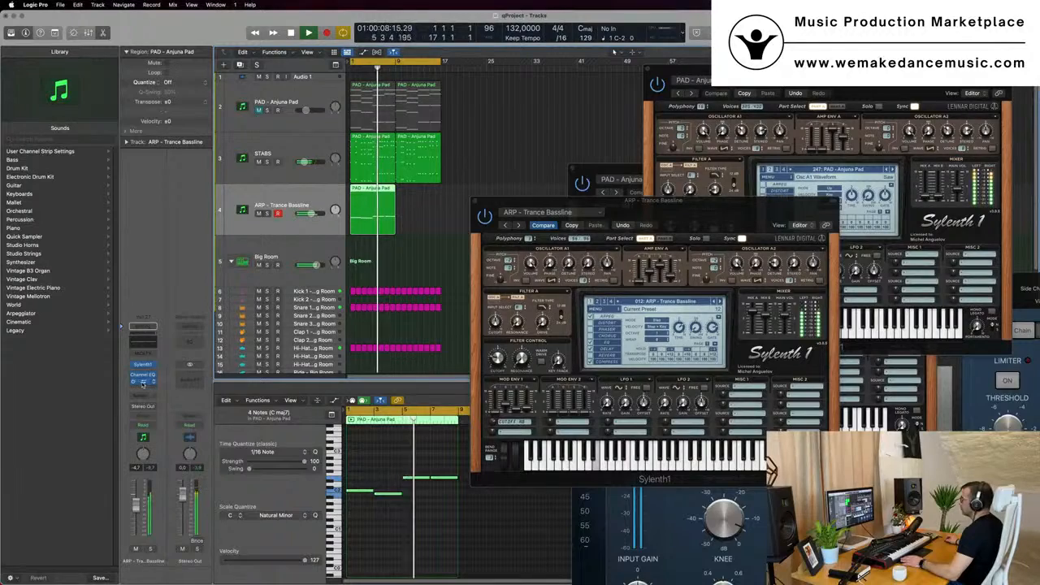
pyautogui.click(143, 382)
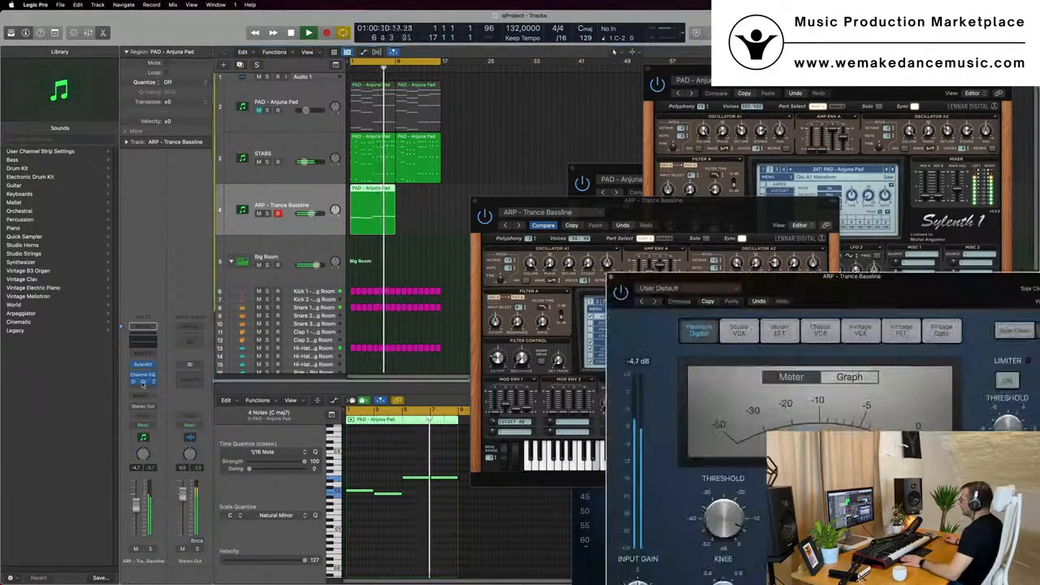
pyautogui.moveTo(815, 286); pyautogui.dragTo(594, 220)
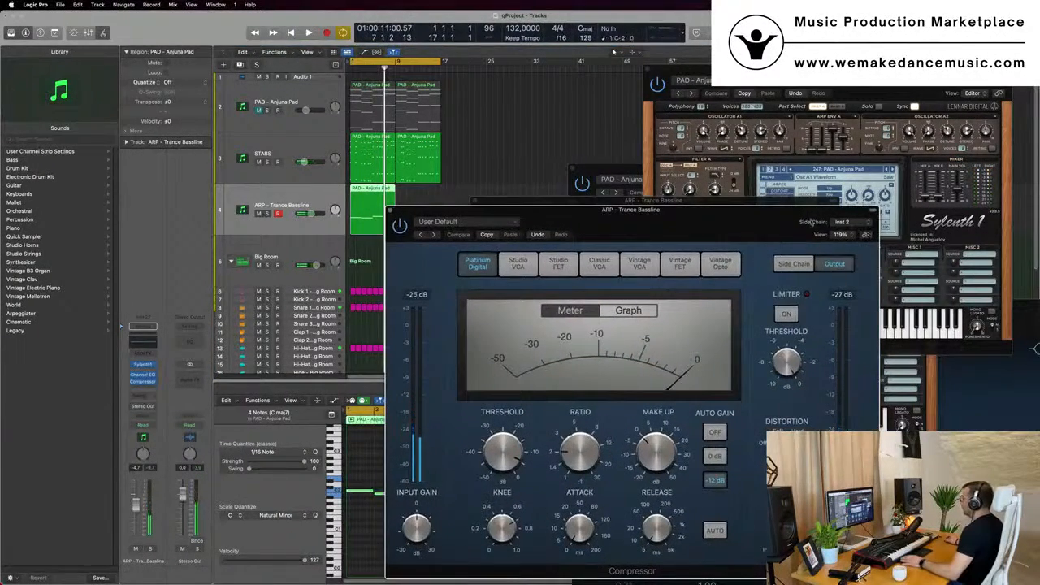
pyautogui.click(843, 222)
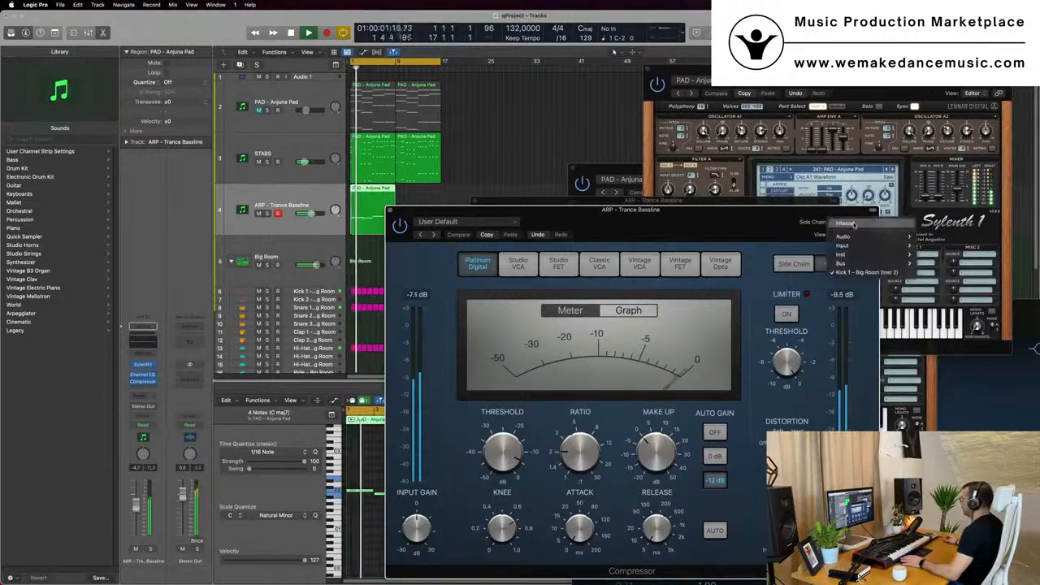
pyautogui.moveTo(843, 264)
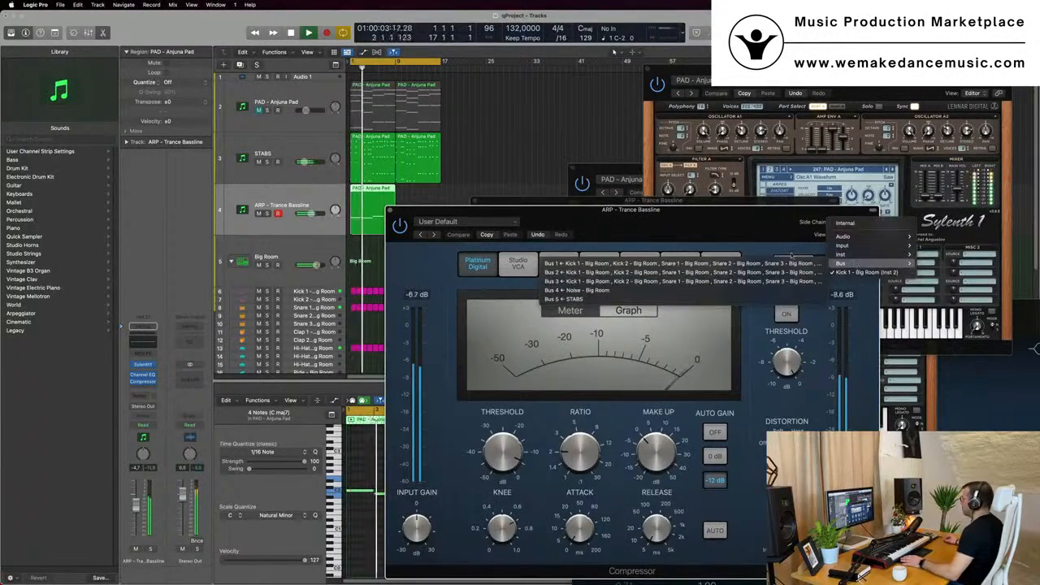
# Step: Add a Bus 7 send to the Kick 1 - Big Room track and pull the Aux 6 fader fully down
pyautogui.moveTo(688, 213); pyautogui.dragTo(822, 116)
pyautogui.click(443, 155)
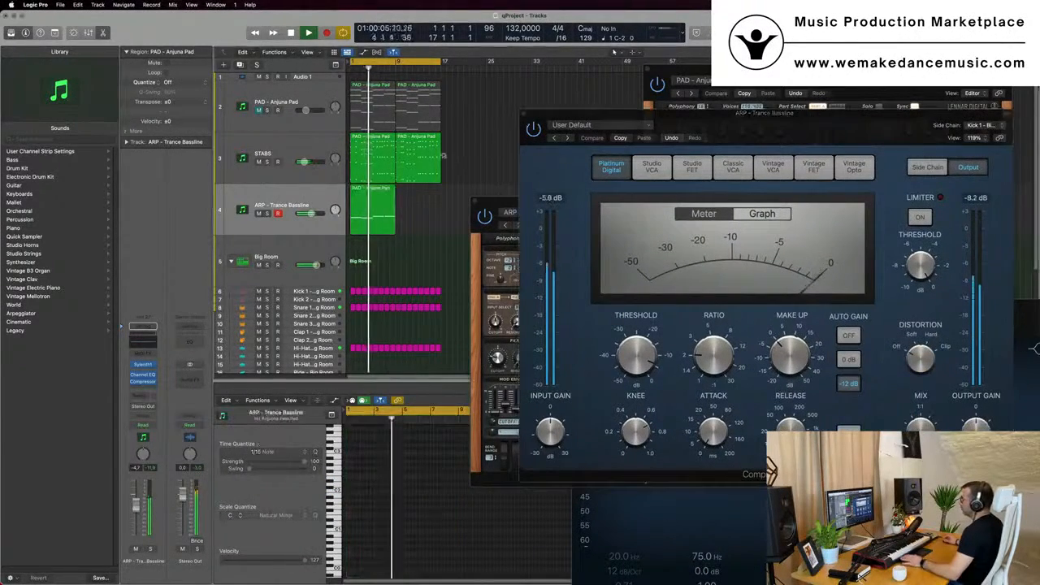
pyautogui.press('space')
pyautogui.click(308, 200)
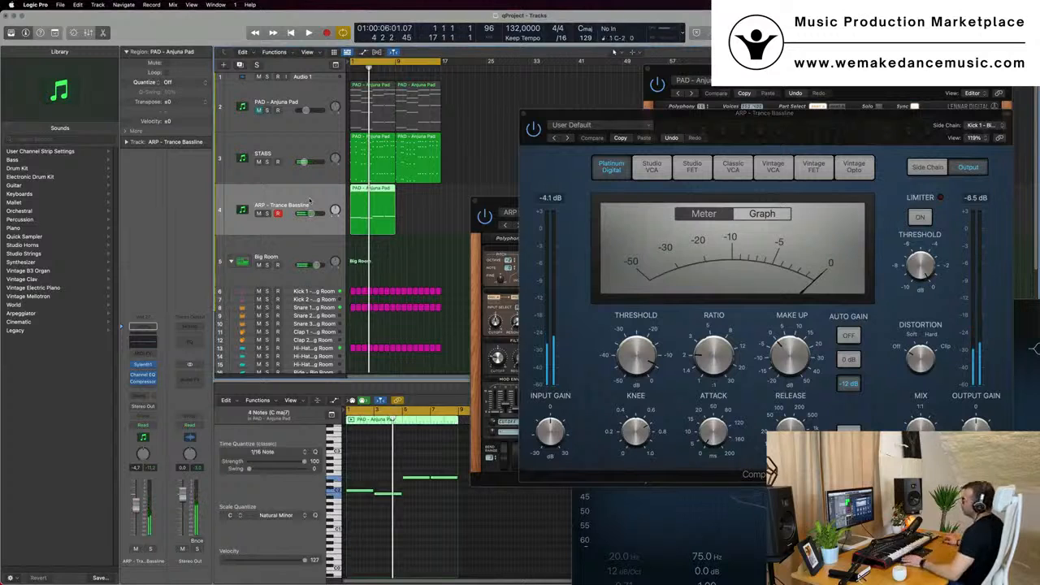
pyautogui.click(315, 291)
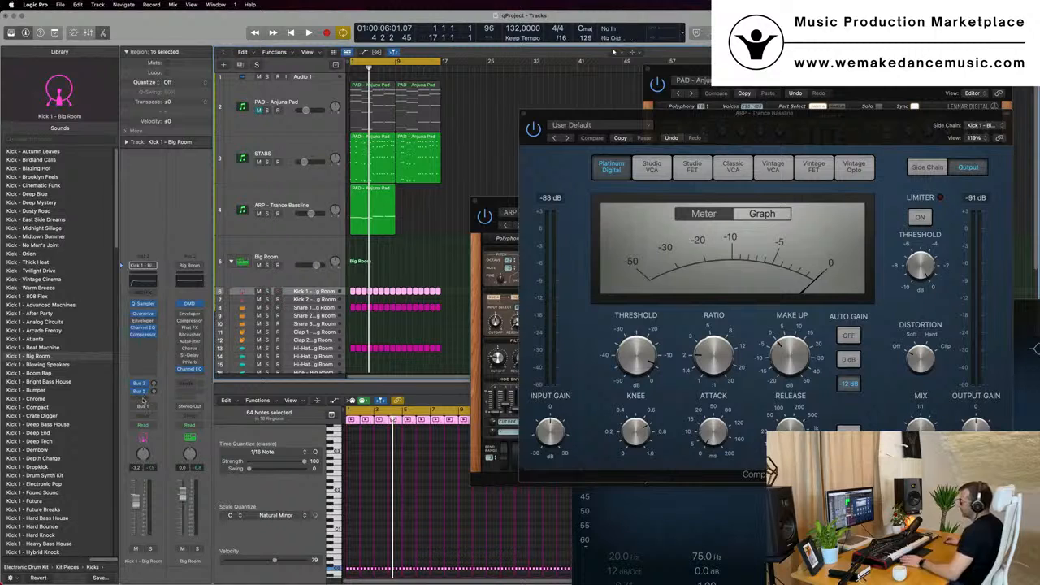
pyautogui.click(143, 399)
pyautogui.moveTo(158, 410)
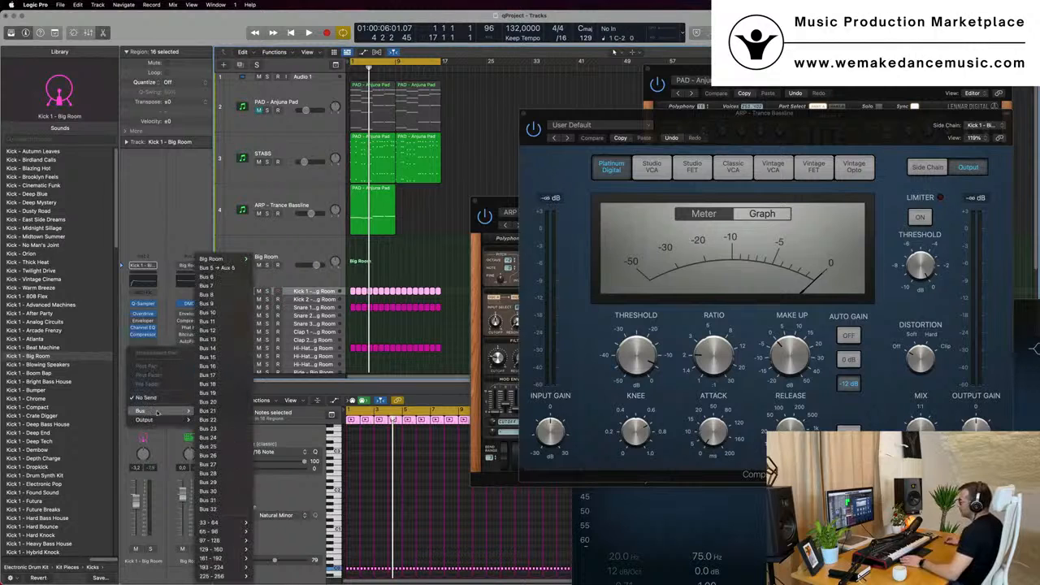
pyautogui.click(236, 287)
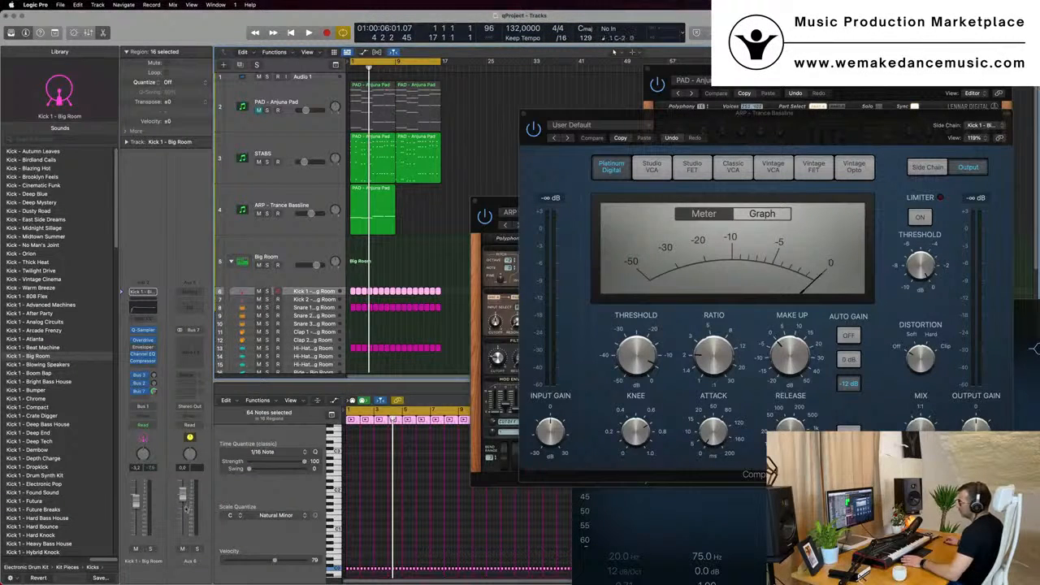
pyautogui.press('space')
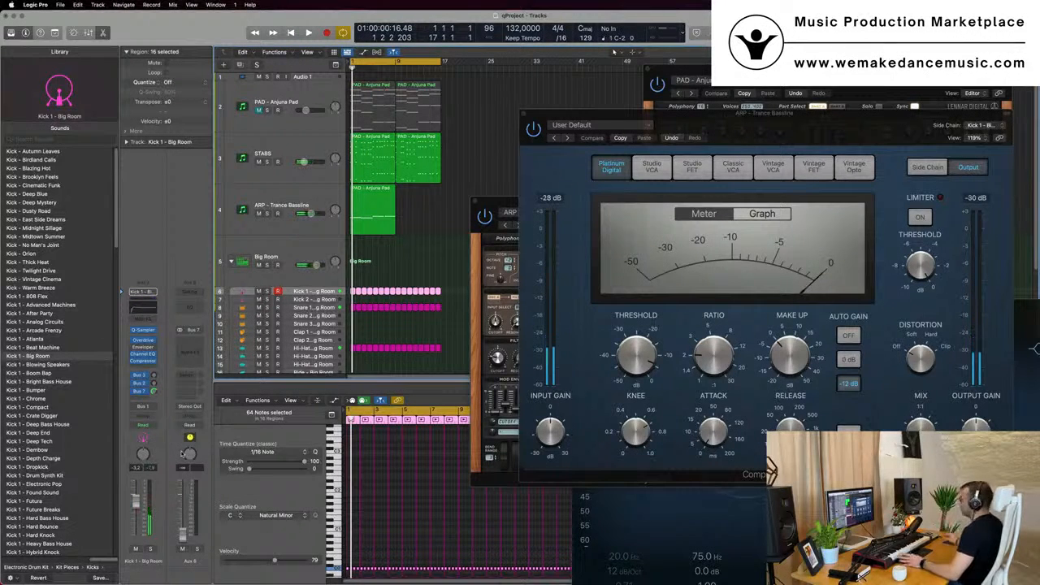
# Step: Choose Bus 7, fed by Kick 1 - Big Room, as the bassline compressor's side-chain source
pyautogui.moveTo(637, 124); pyautogui.dragTo(599, 127)
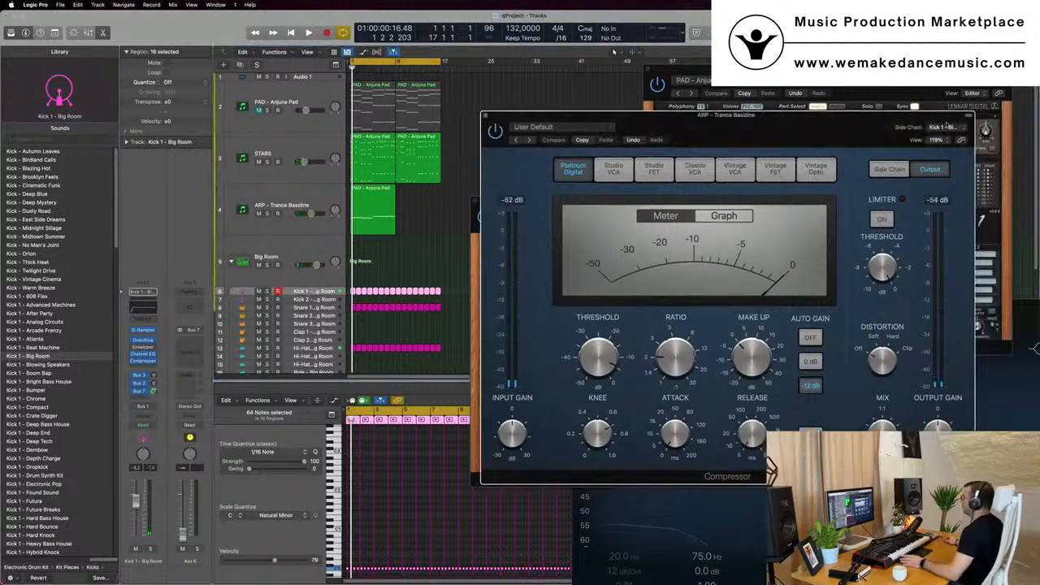
pyautogui.click(952, 127)
pyautogui.moveTo(935, 119)
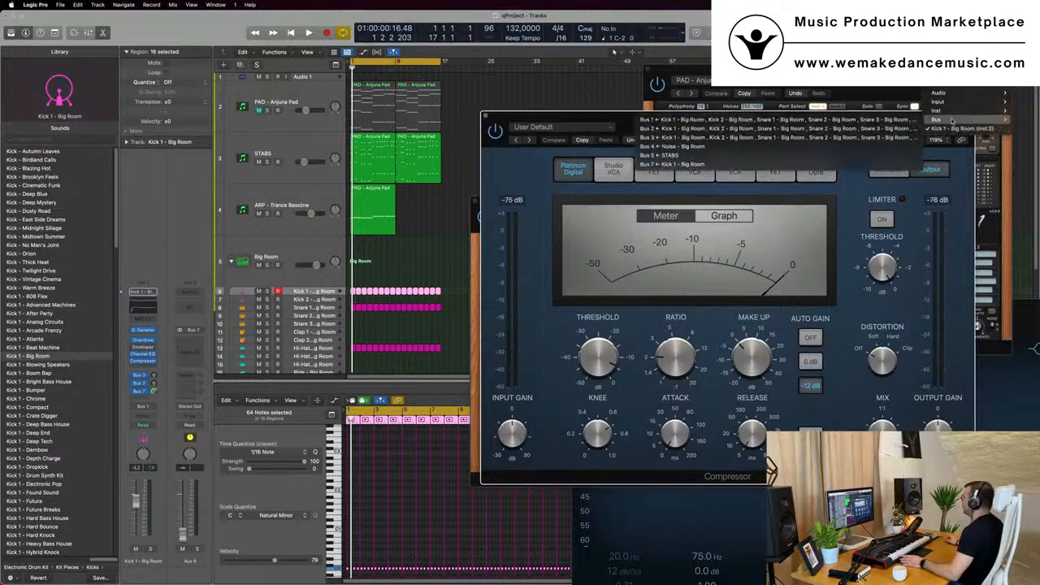
pyautogui.click(709, 165)
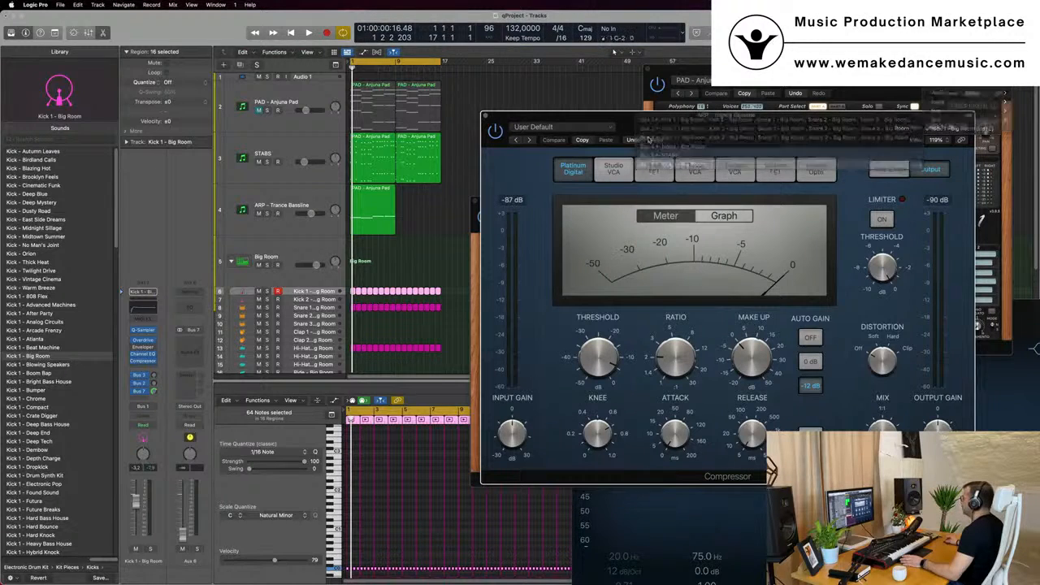
# Step: Lower the bassline compressor's threshold to about -20 dB and listen to the kick ducking the bass
pyautogui.press('space')
pyautogui.moveTo(710, 123); pyautogui.dragTo(616, 134)
pyautogui.moveTo(502, 386); pyautogui.dragTo(509, 354)
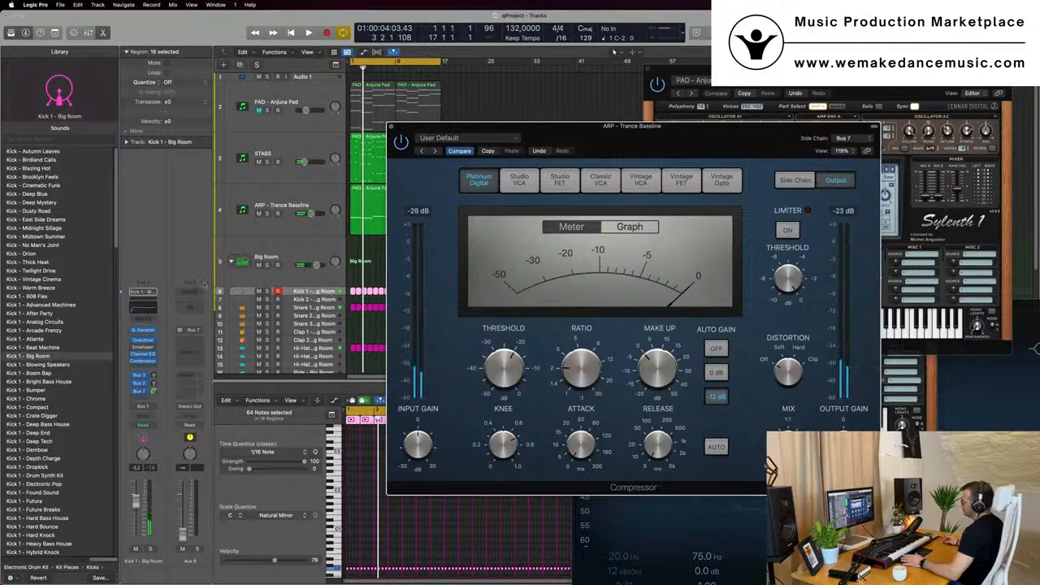
pyautogui.press('space')
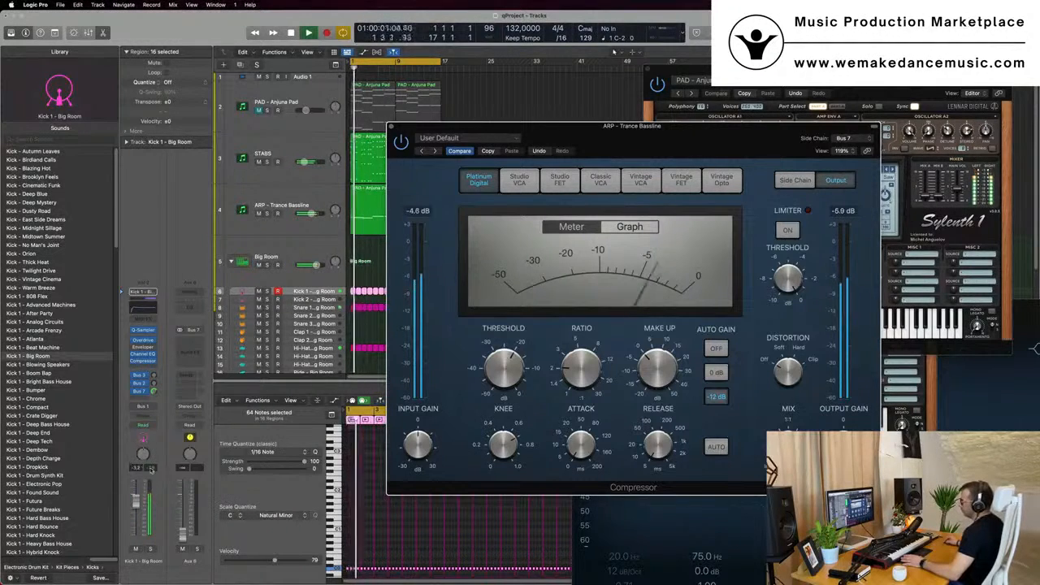
pyautogui.click(195, 245)
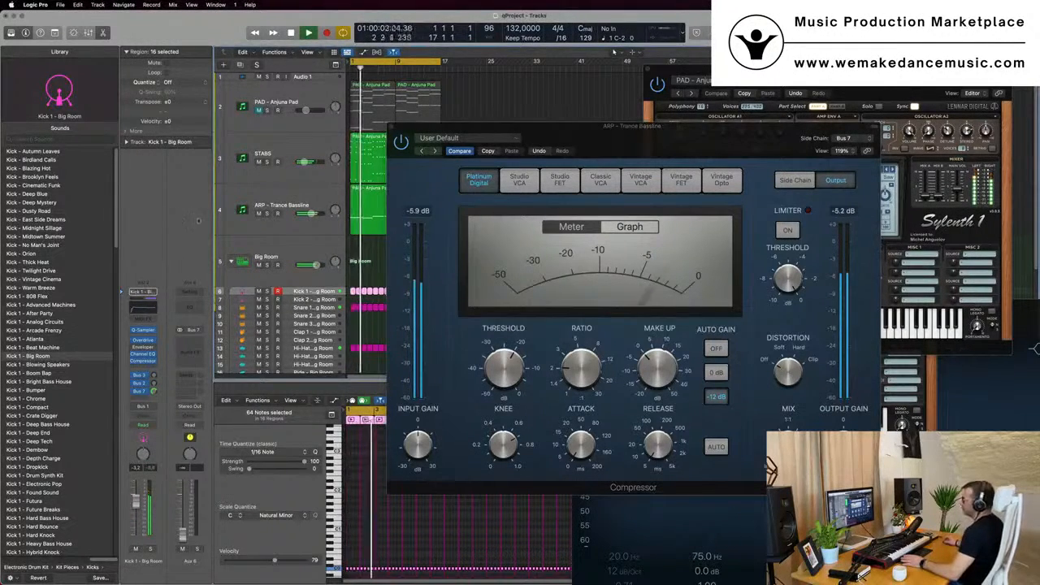
# Step: Close the bassline's Compressor and Sylenth1 windows after a short listen, then repeat the bassline region once so it fills bars 9 to 17
pyautogui.moveTo(603, 143); pyautogui.dragTo(547, 161)
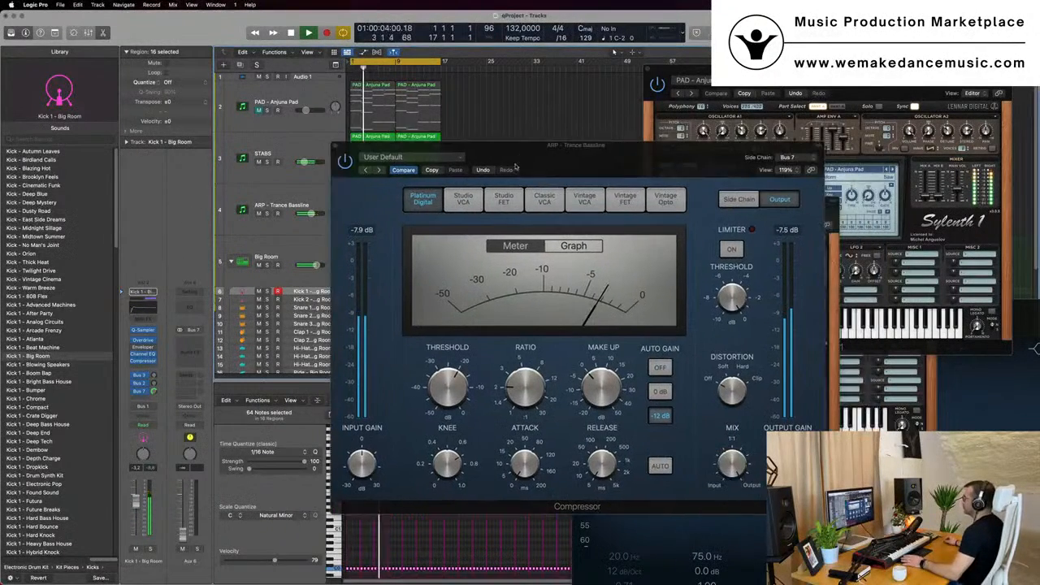
pyautogui.click(335, 147)
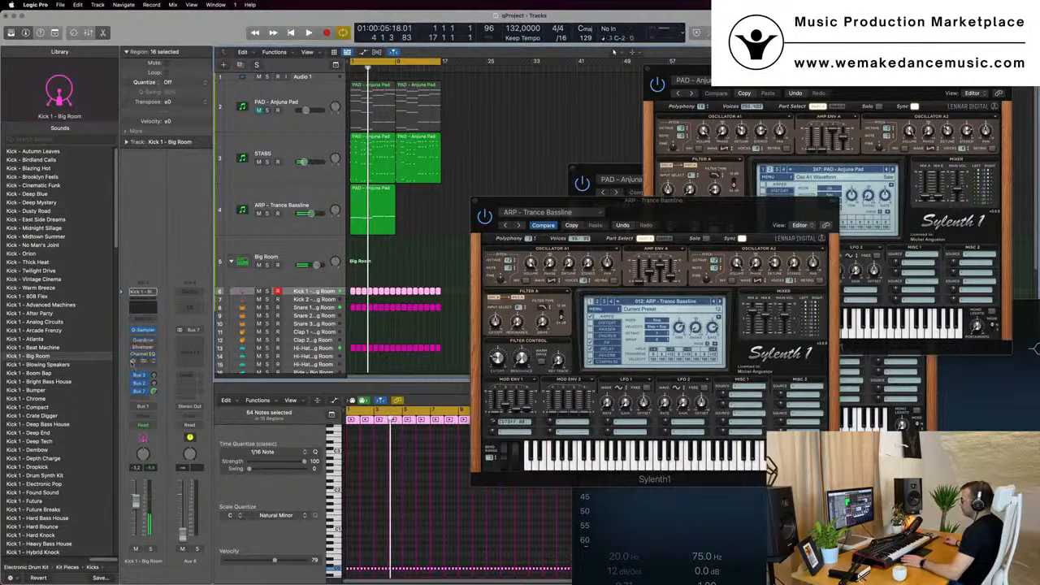
pyautogui.press('space')
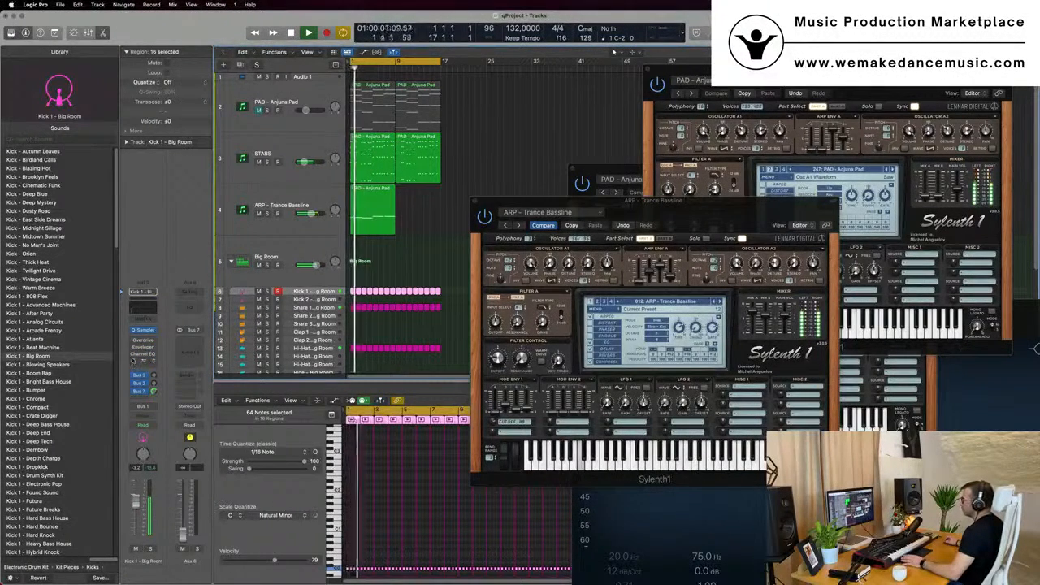
pyautogui.moveTo(739, 209); pyautogui.dragTo(724, 222)
pyautogui.press('space')
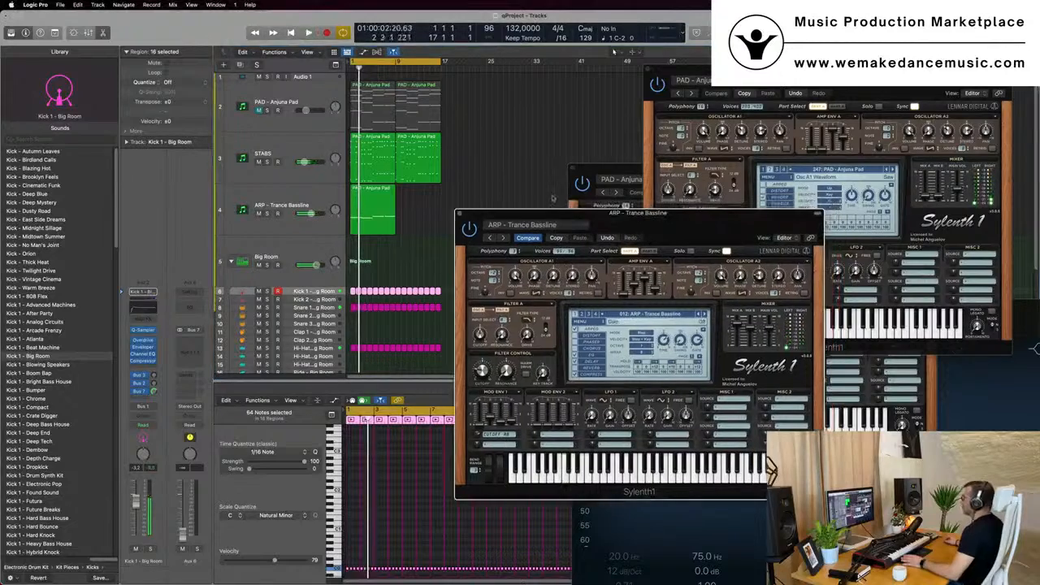
pyautogui.click(459, 214)
pyautogui.click(382, 208)
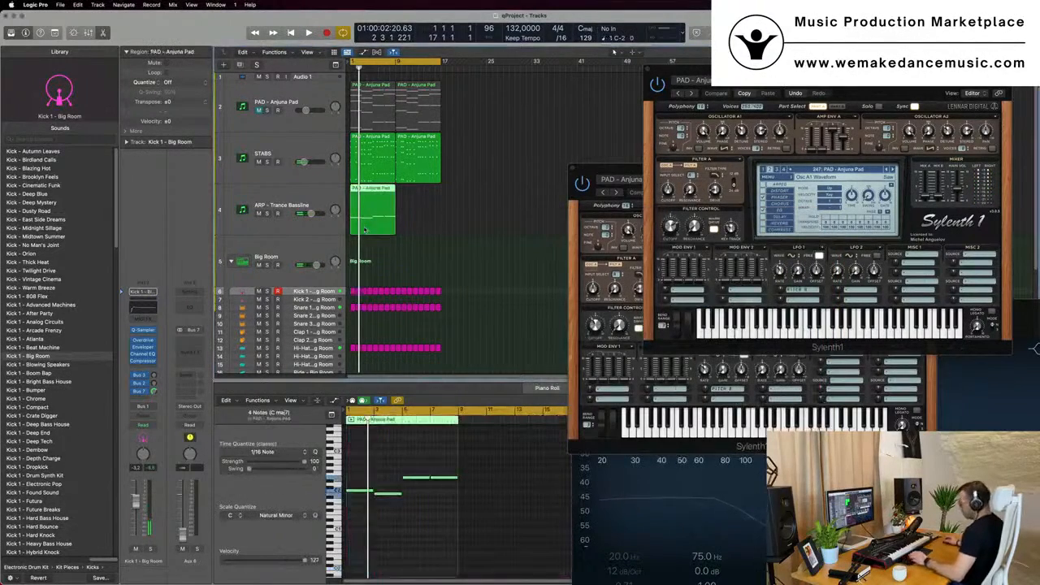
pyautogui.press('super+r')
# Step: Open the STABS track's Sylenth1, adjust its filter cutoff to about 6 during playback, and close its window
pyautogui.click(306, 202)
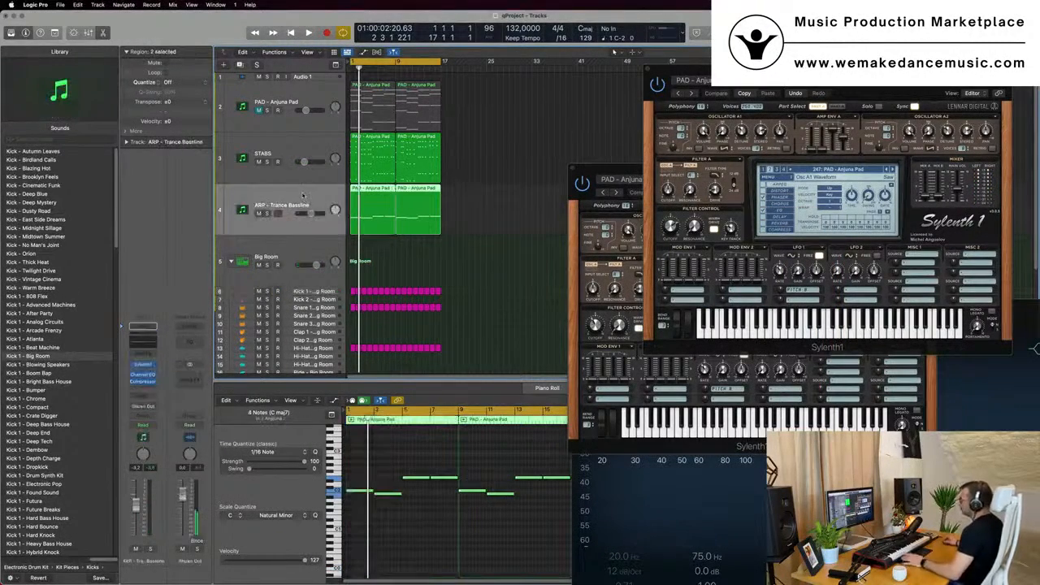
pyautogui.click(294, 146)
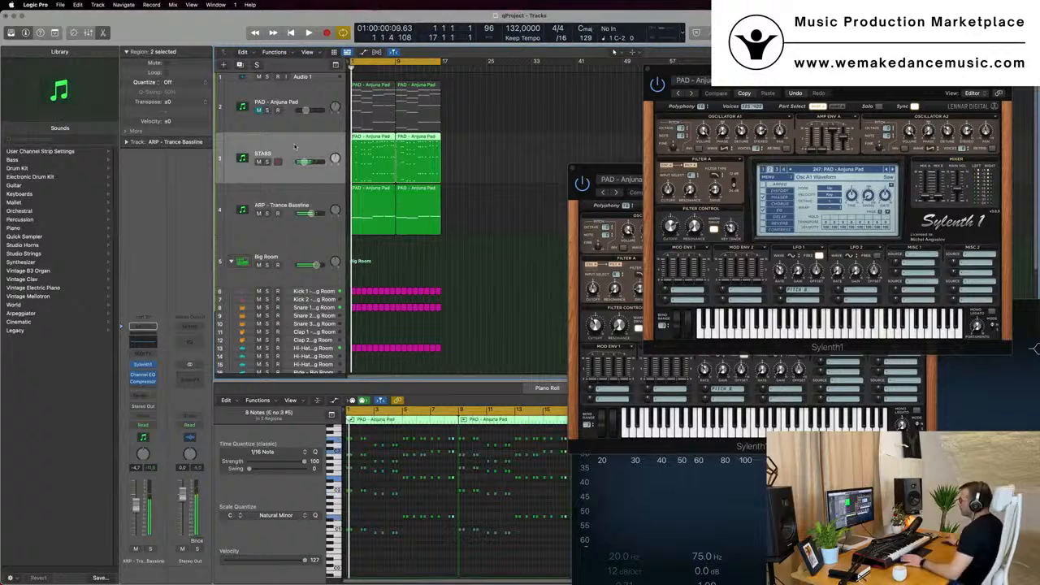
pyautogui.click(143, 368)
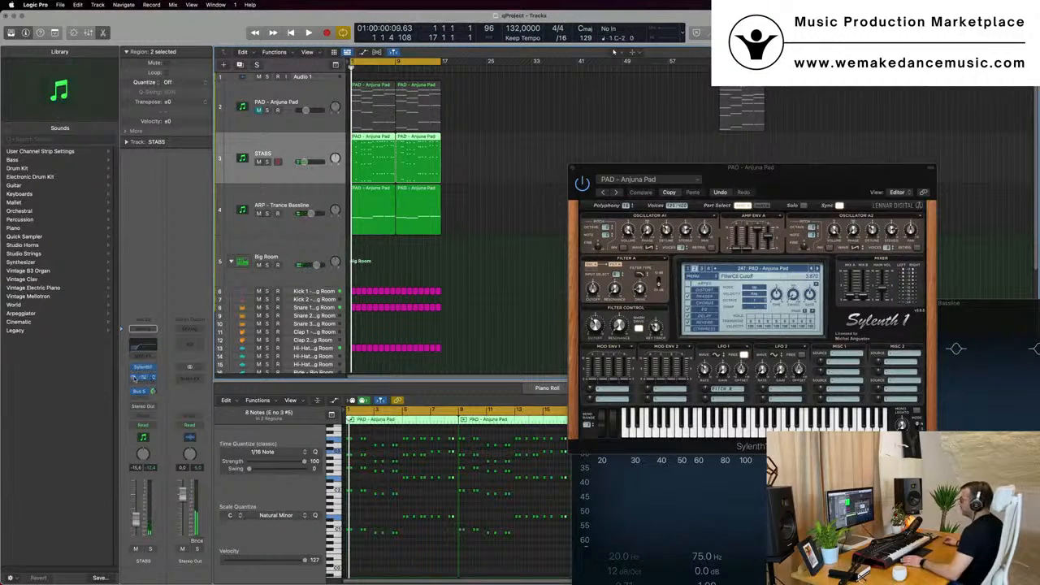
pyautogui.click(143, 370)
pyautogui.press('space')
pyautogui.moveTo(859, 80); pyautogui.dragTo(817, 87)
pyautogui.press('space')
pyautogui.press('space')
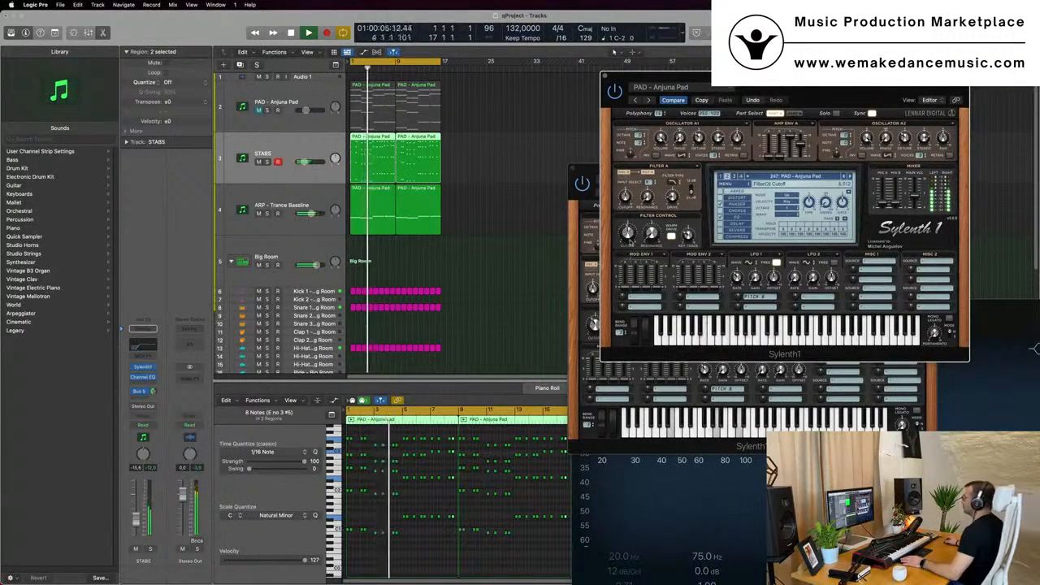
pyautogui.moveTo(850, 84); pyautogui.dragTo(692, 153)
pyautogui.click(447, 143)
pyautogui.press('Return')
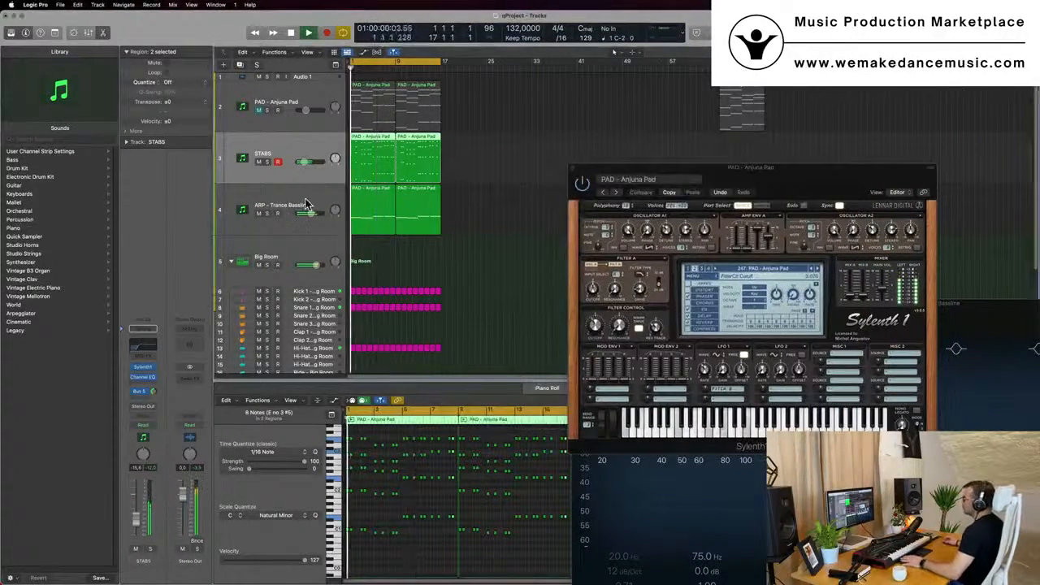
# Step: Open the Sylenth1 and Compressor on the ARP - Trance Bassline track and show the compressor's side-chain detection settings
pyautogui.click(307, 203)
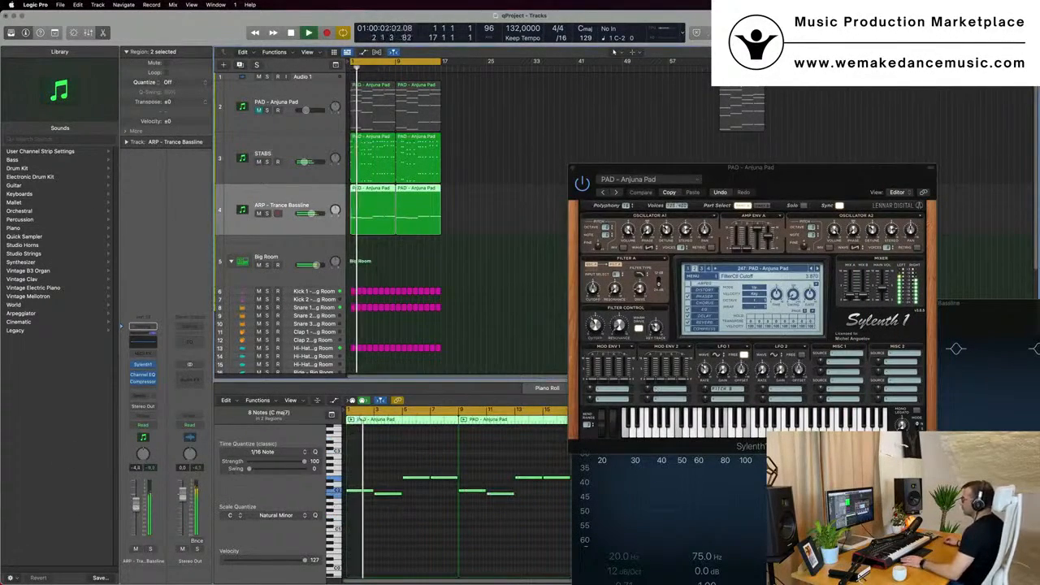
pyautogui.click(143, 365)
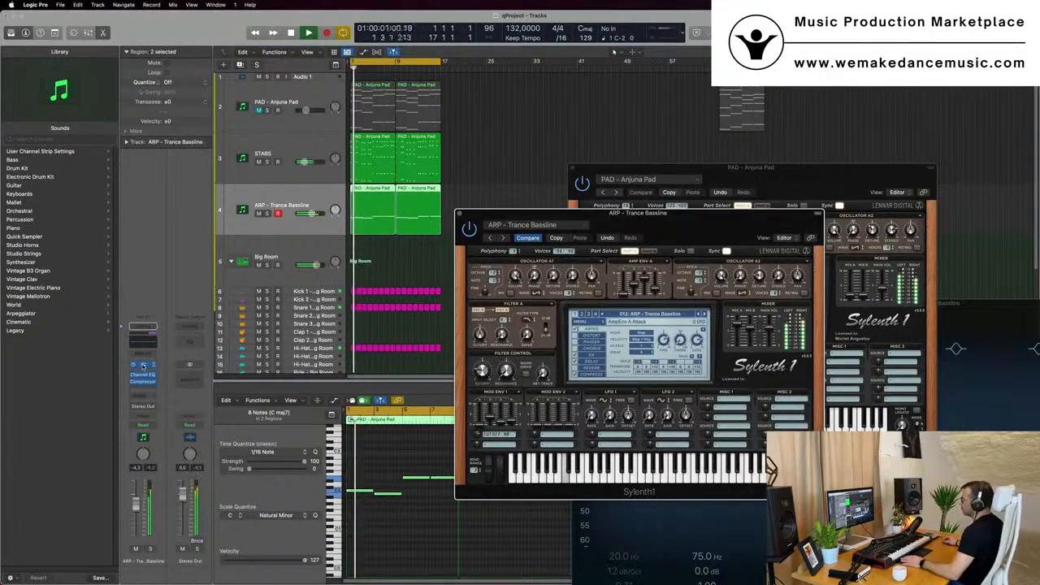
pyautogui.click(143, 381)
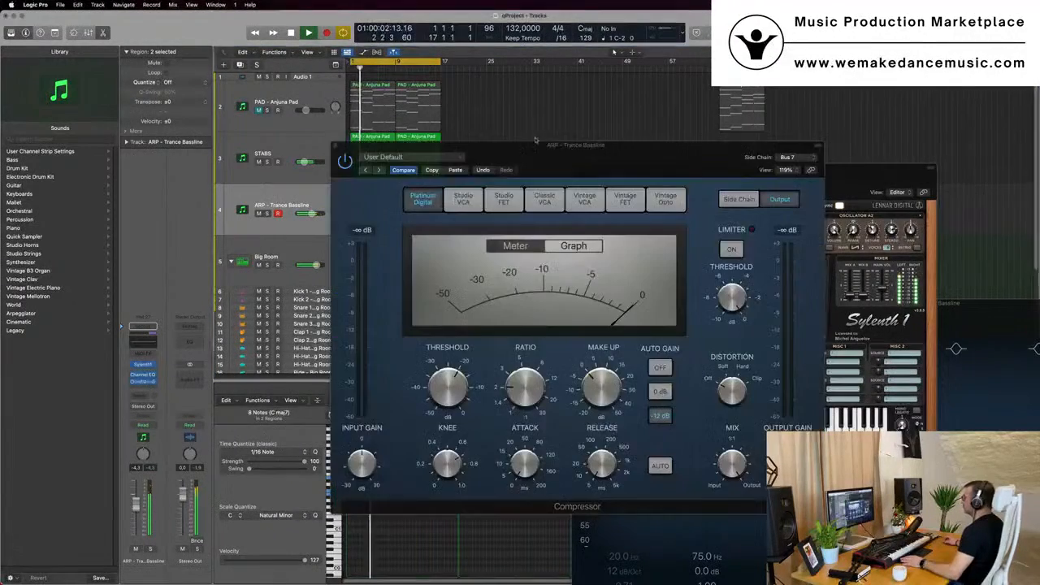
pyautogui.moveTo(536, 141); pyautogui.dragTo(511, 137)
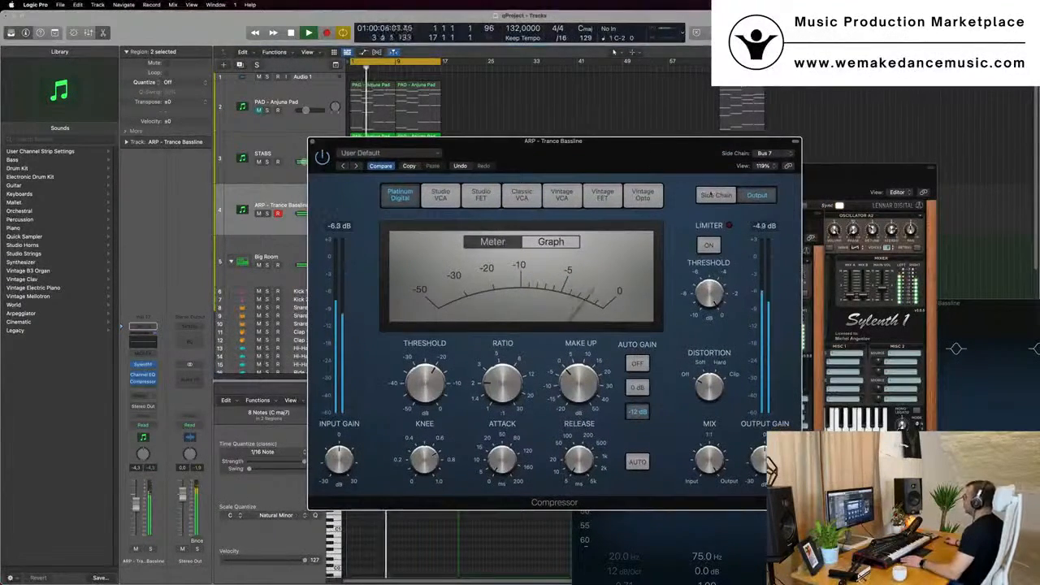
pyautogui.click(712, 195)
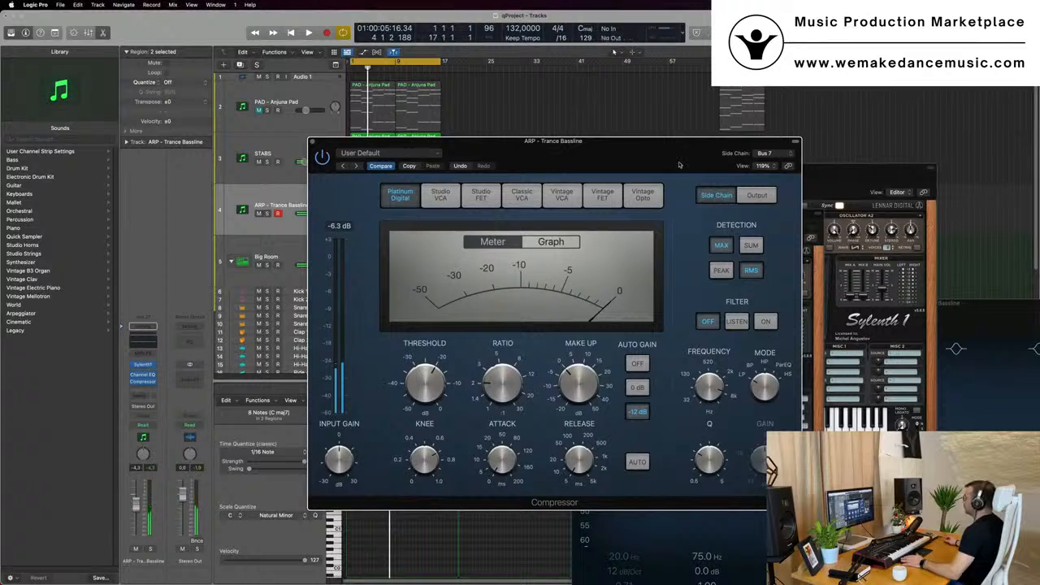
pyautogui.press('space')
# Step: Change the bassline compressor's side-chain source to the Kick 1 - Big Room instrument (Inst 2)
pyautogui.click(760, 154)
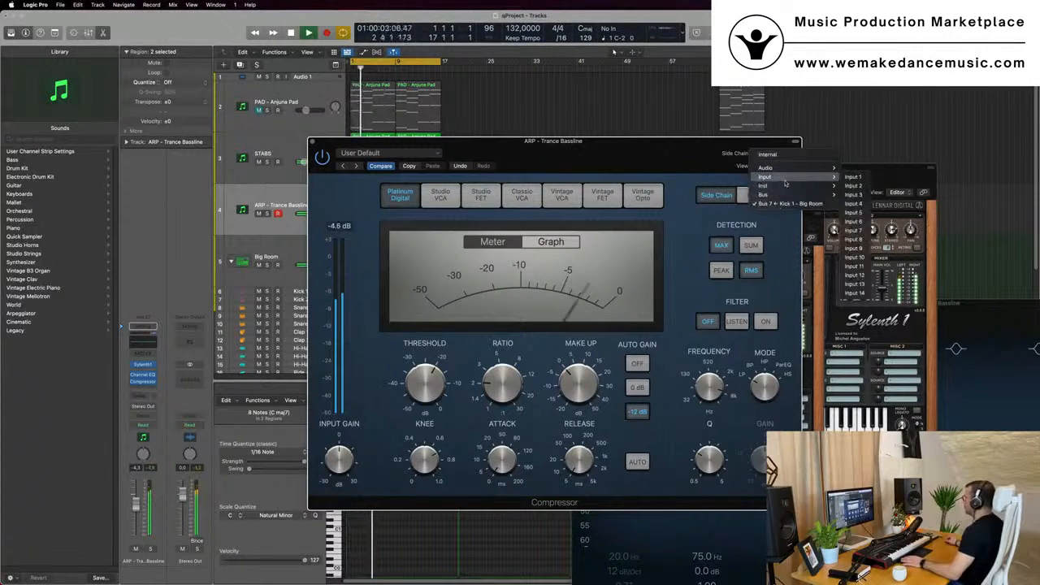
pyautogui.moveTo(784, 193)
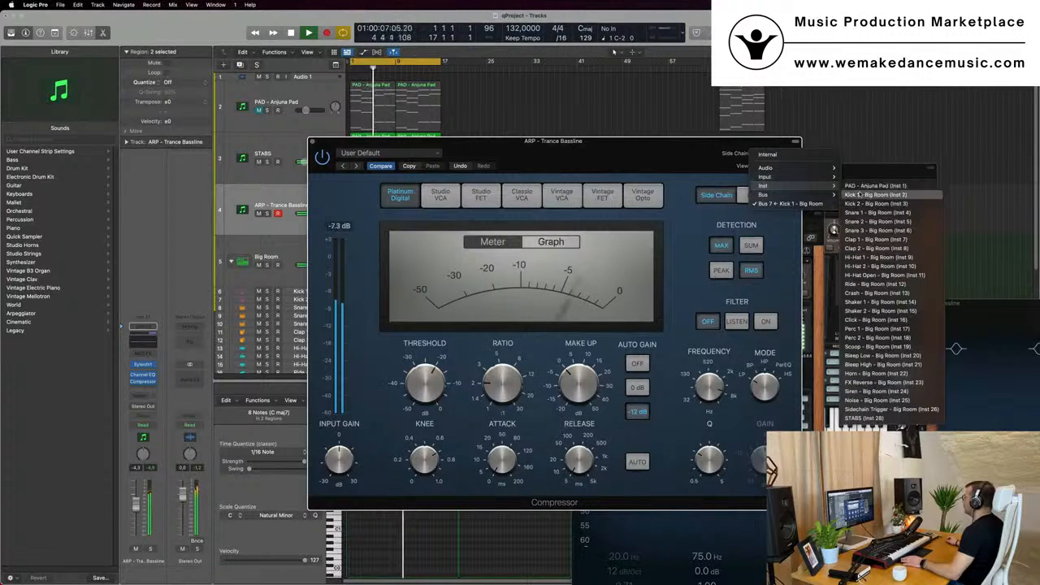
pyautogui.click(873, 194)
pyautogui.moveTo(623, 158); pyautogui.dragTo(708, 157)
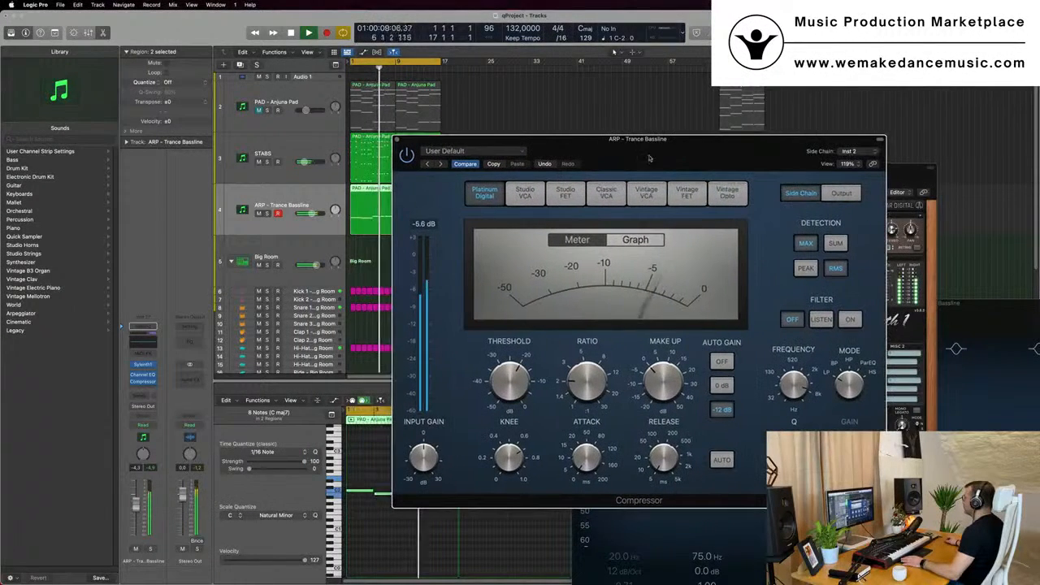
# Step: Raise the bassline compressor's threshold slightly, set its side-chain detection to Sum and Peak, and close the plug-in
pyautogui.moveTo(587, 386)
pyautogui.moveTo(591, 385); pyautogui.dragTo(590, 377)
pyautogui.moveTo(500, 383)
pyautogui.mouseDown()
pyautogui.moveTo(514, 341)
pyautogui.moveTo(513, 372)
pyautogui.mouseUp()
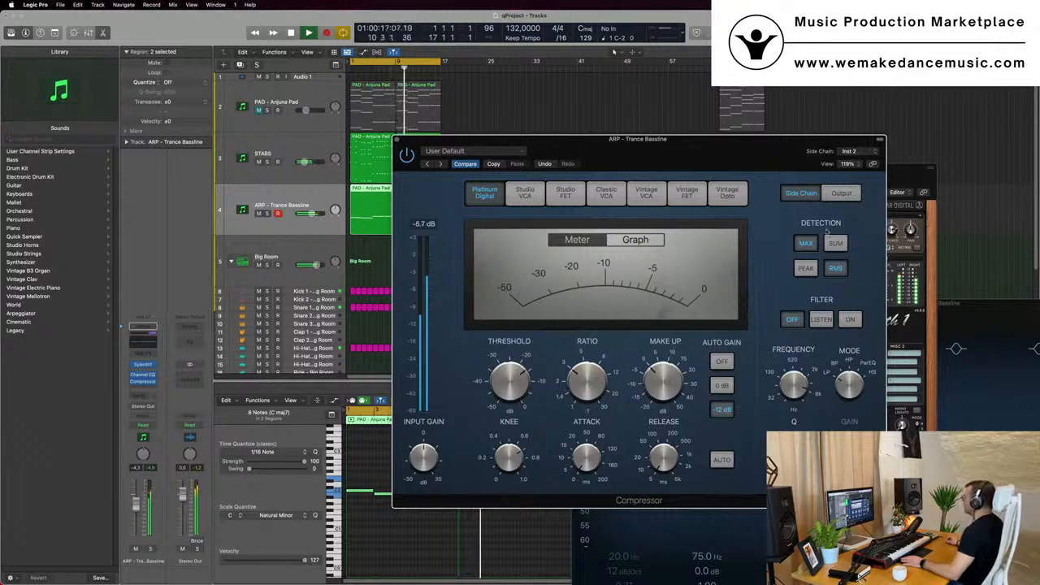
pyautogui.click(836, 246)
pyautogui.click(807, 268)
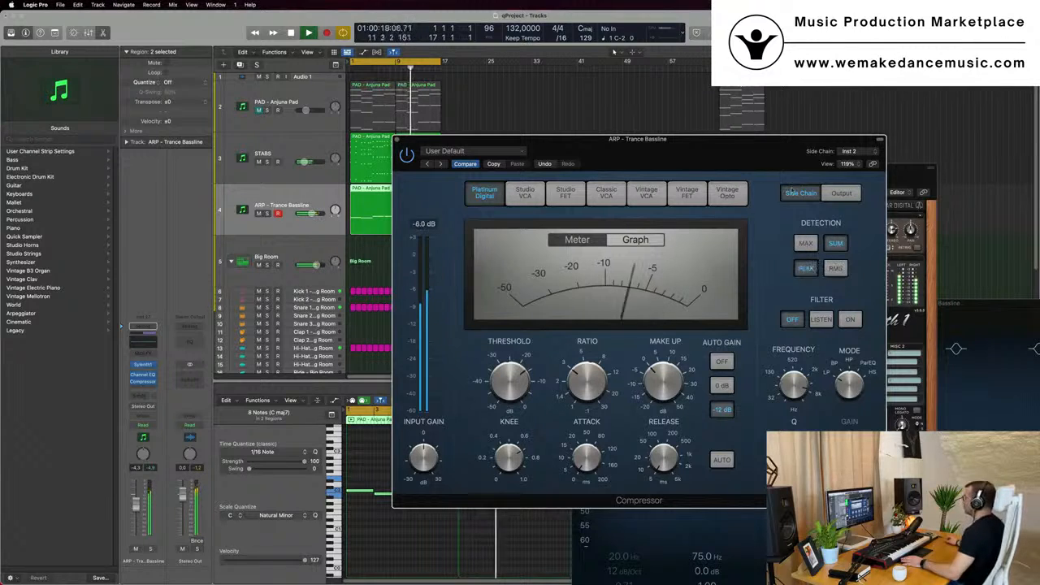
pyautogui.moveTo(405, 146); pyautogui.dragTo(472, 140)
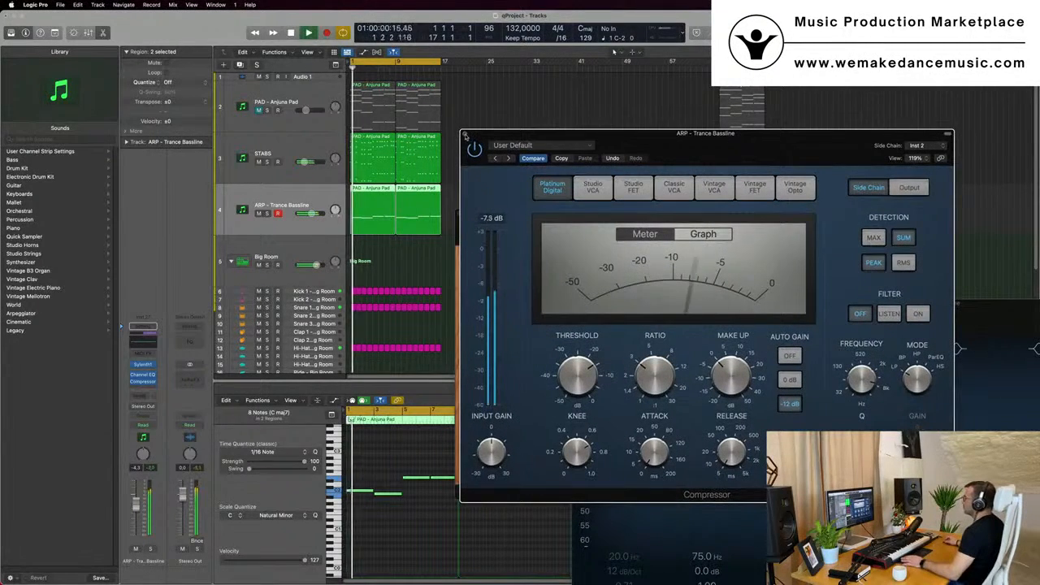
pyautogui.click(465, 134)
# Step: Adjust the bassline Sylenth1's filter cutoff to about 1.94 while listening to the loop
pyautogui.press('space')
pyautogui.press('space')
pyautogui.moveTo(681, 224); pyautogui.dragTo(675, 224)
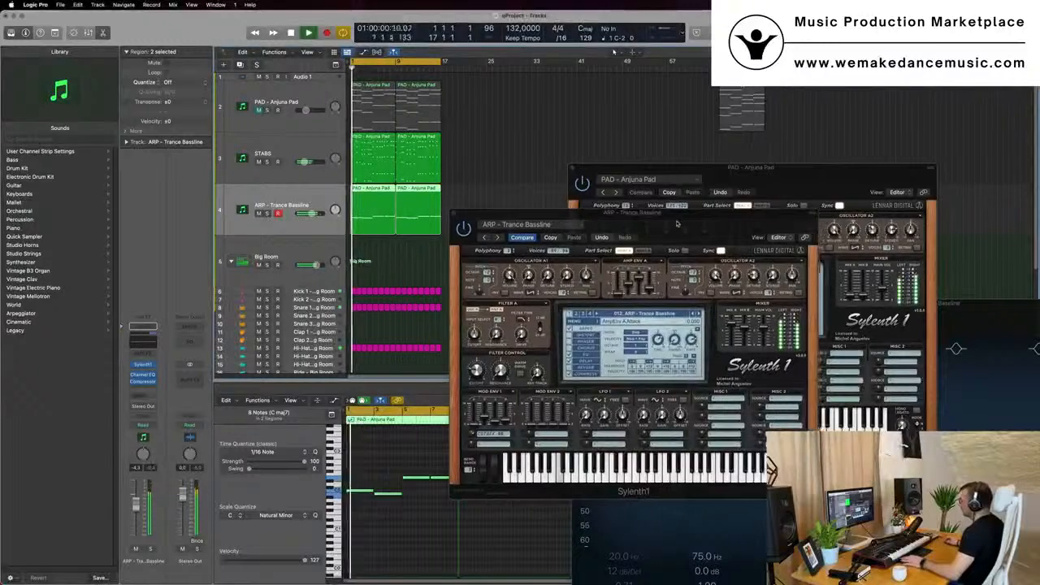
pyautogui.press('space')
pyautogui.press('space')
pyautogui.moveTo(476, 371); pyautogui.dragTo(475, 358)
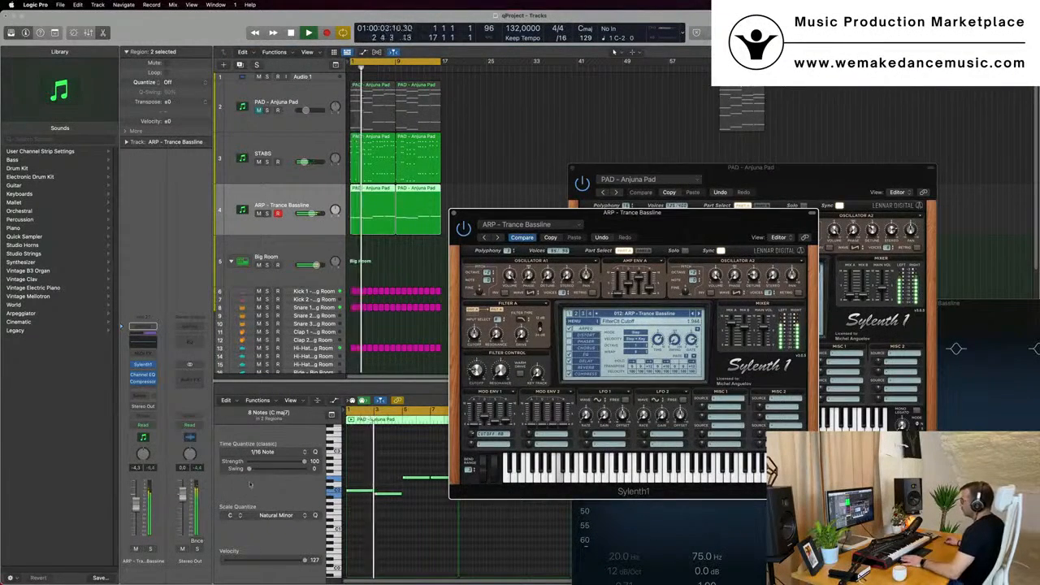
pyautogui.press('space')
pyautogui.press('space')
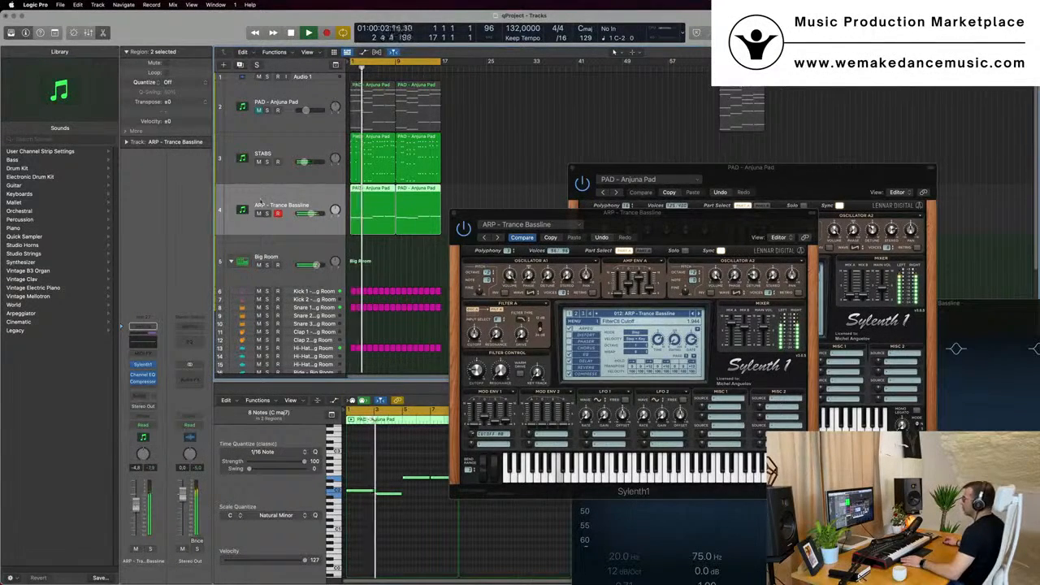
# Step: Lower the STABS track's volume slightly and reduce the ARP - Trance Bassline track to about -5.2 dB
pyautogui.press('Up')
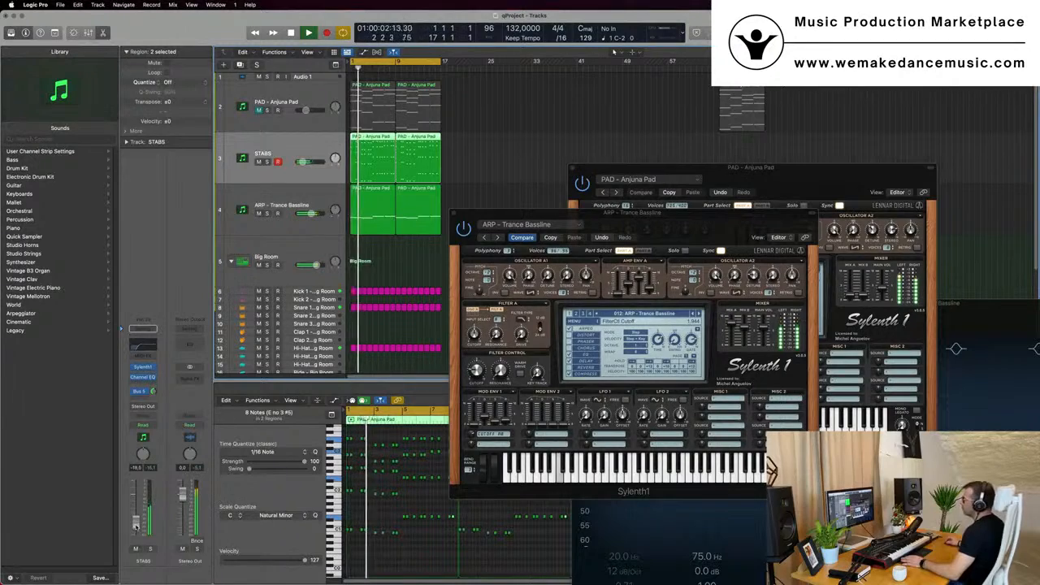
pyautogui.click(320, 199)
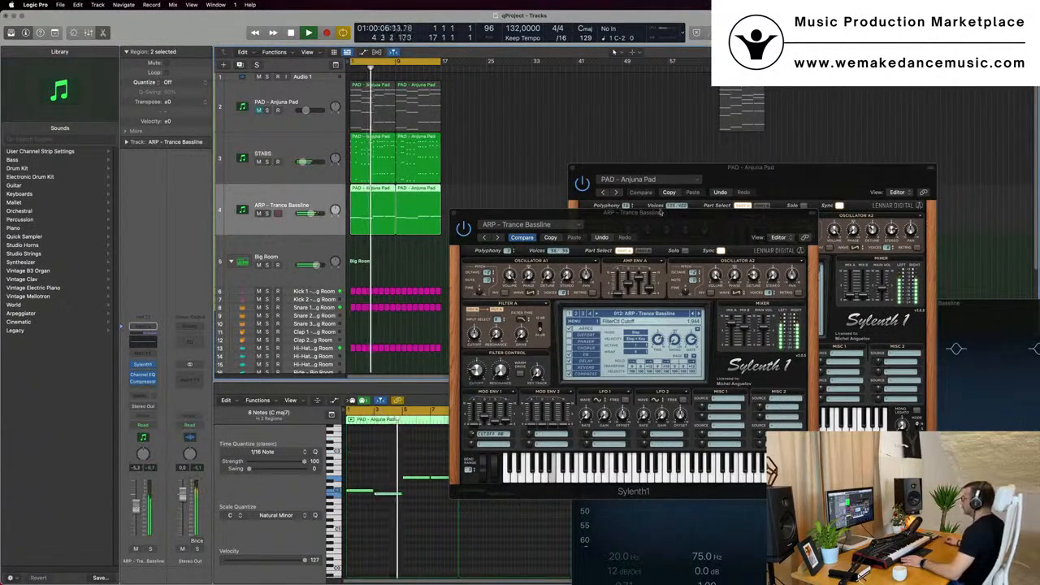
# Step: Show the bassline Sylenth1's arpeggiator settings and set the Arp Gate to about 47 % during playback
pyautogui.moveTo(660, 212); pyautogui.dragTo(571, 201)
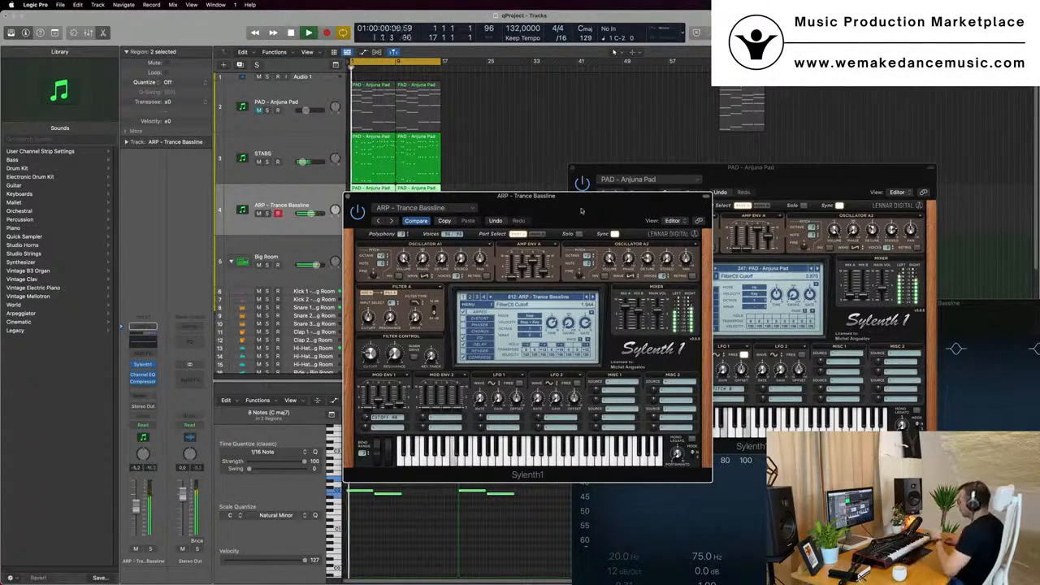
pyautogui.moveTo(583, 206); pyautogui.dragTo(645, 195)
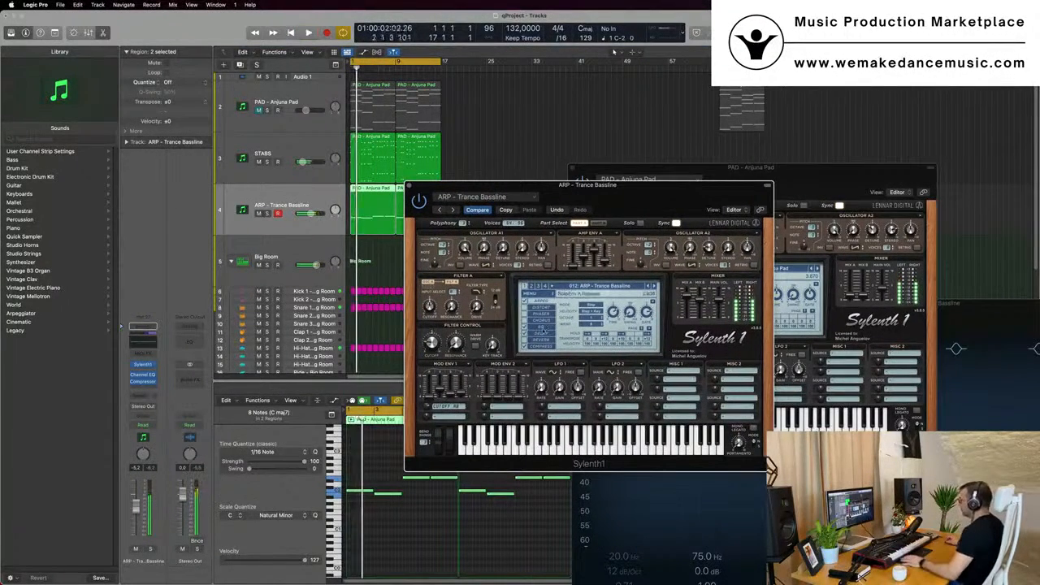
pyautogui.press('space')
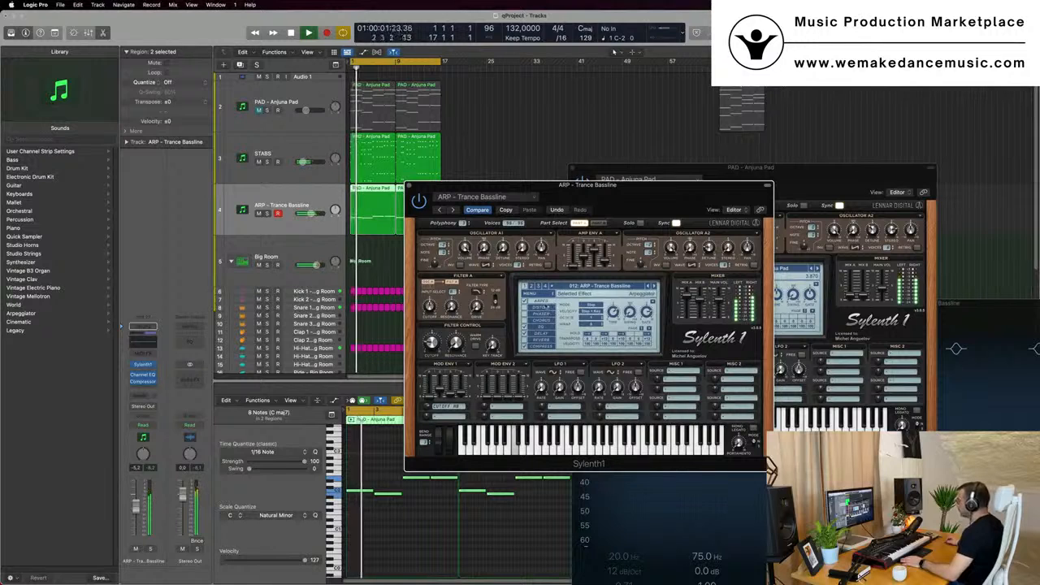
pyautogui.press('space')
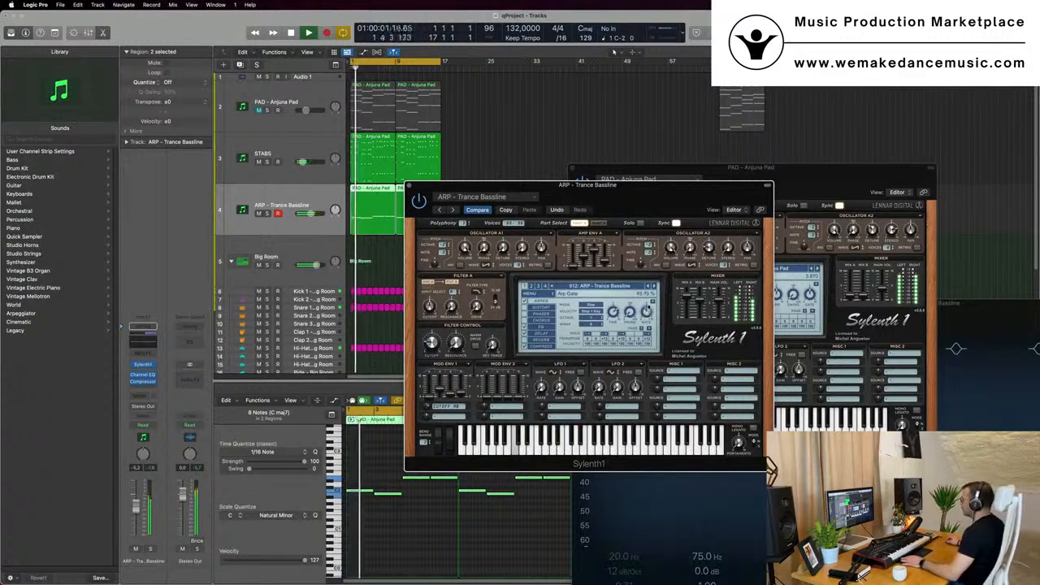
pyautogui.rightClick(650, 306)
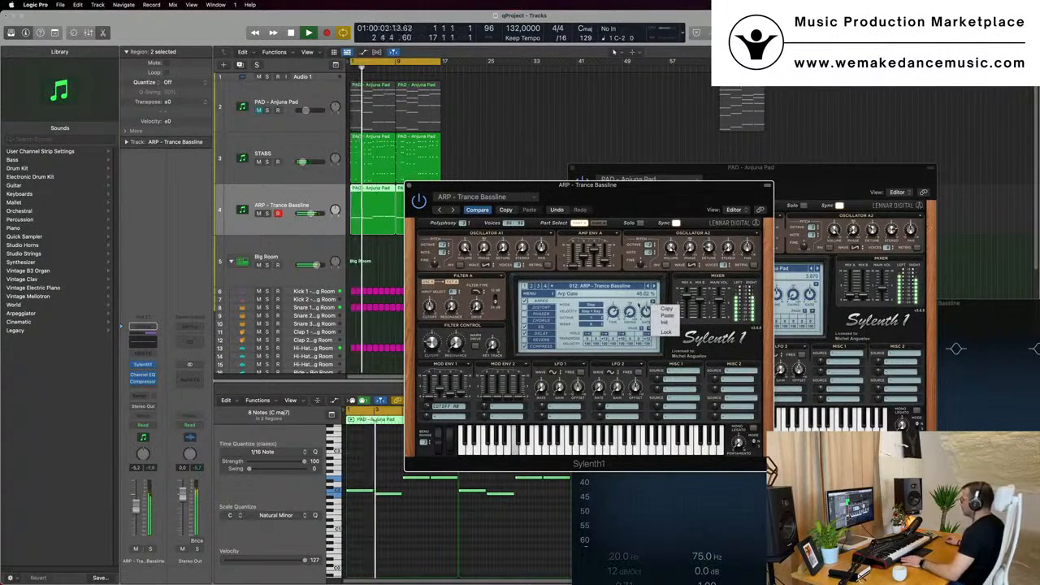
pyautogui.click(639, 306)
pyautogui.moveTo(646, 312); pyautogui.dragTo(650, 301)
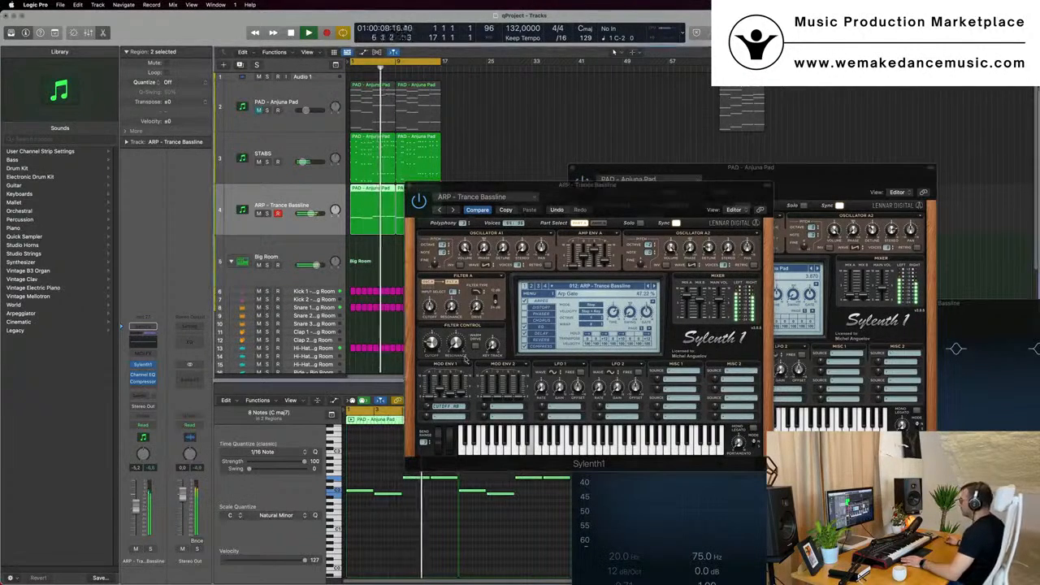
# Step: Fine-tune the bassline Sylenth1's filter cutoff to about 1.9 and lower the bassline track's volume to about -5.7 dB
pyautogui.click(430, 346)
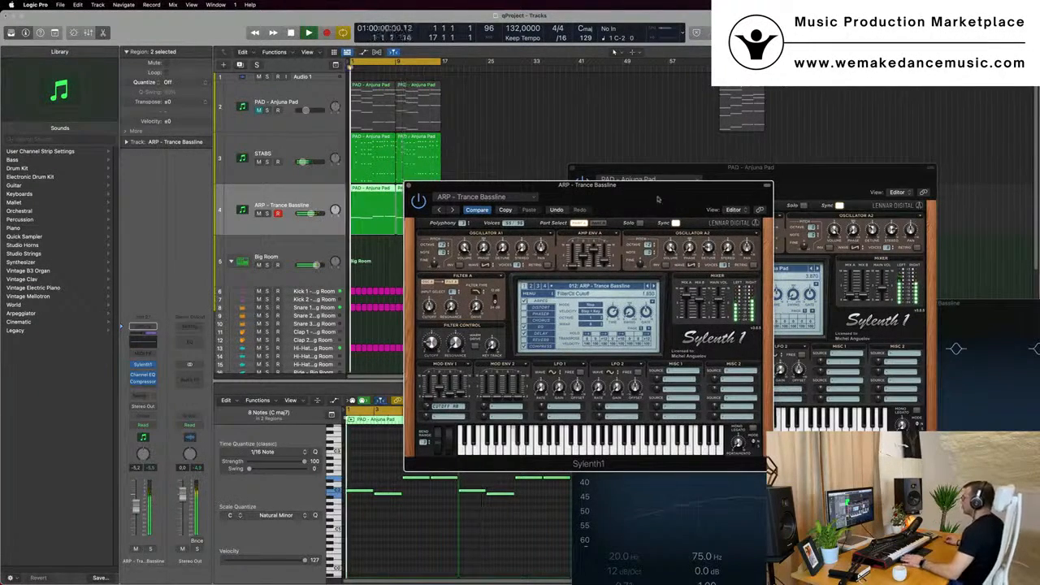
pyautogui.moveTo(647, 200); pyautogui.dragTo(692, 239)
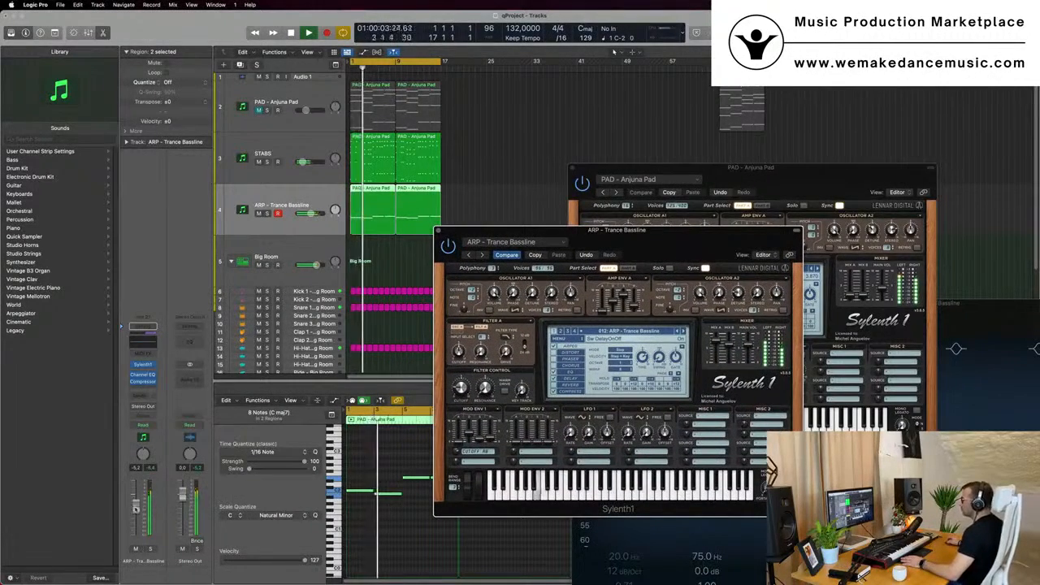
pyautogui.moveTo(697, 236); pyautogui.dragTo(676, 245)
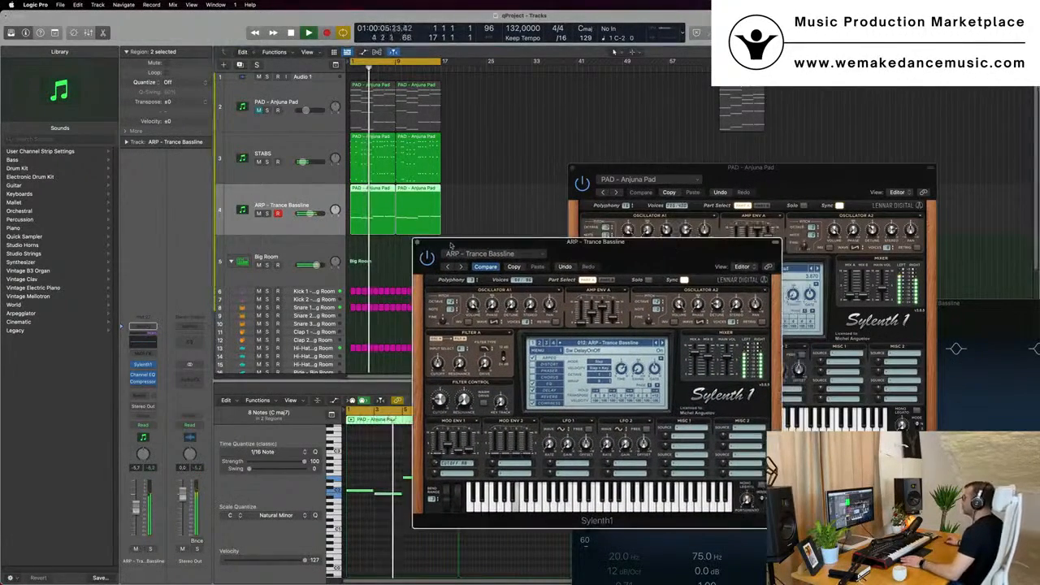
# Step: Close both open Sylenth1 windows and unmute the PAD - Anjuna Pad track
pyautogui.press('super+w')
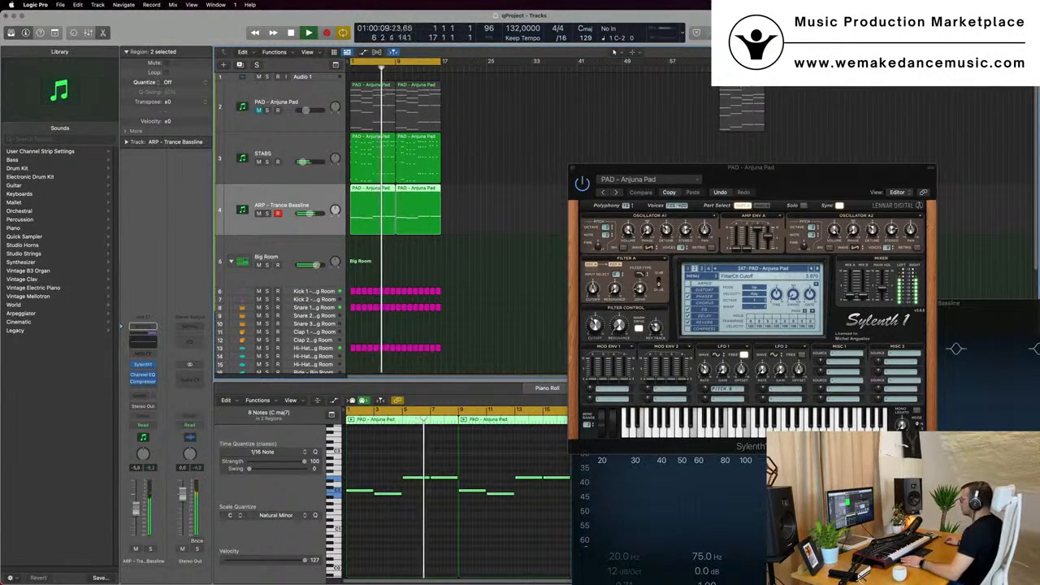
pyautogui.moveTo(810, 188); pyautogui.dragTo(527, 176)
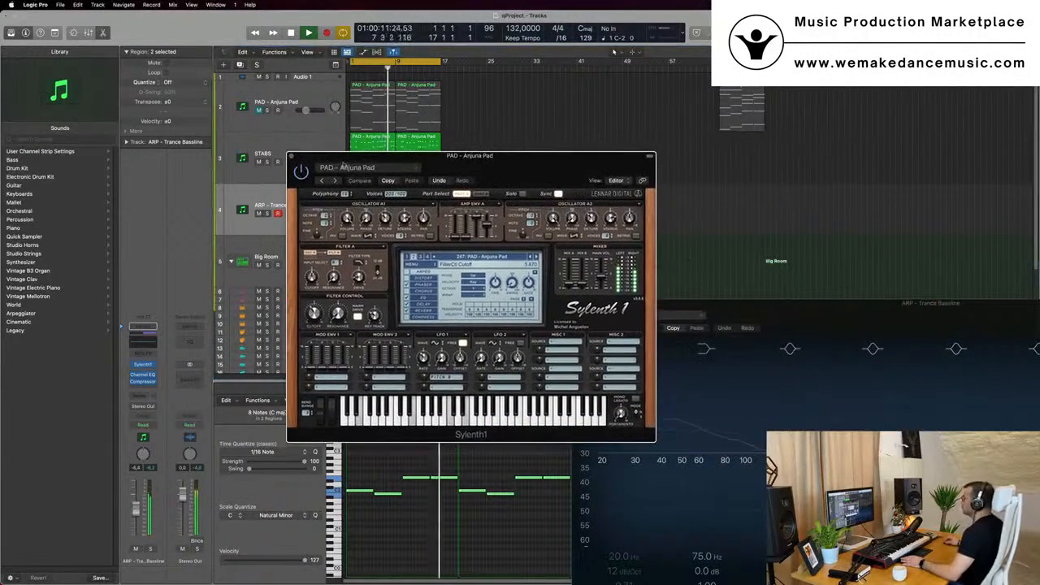
pyautogui.click(290, 157)
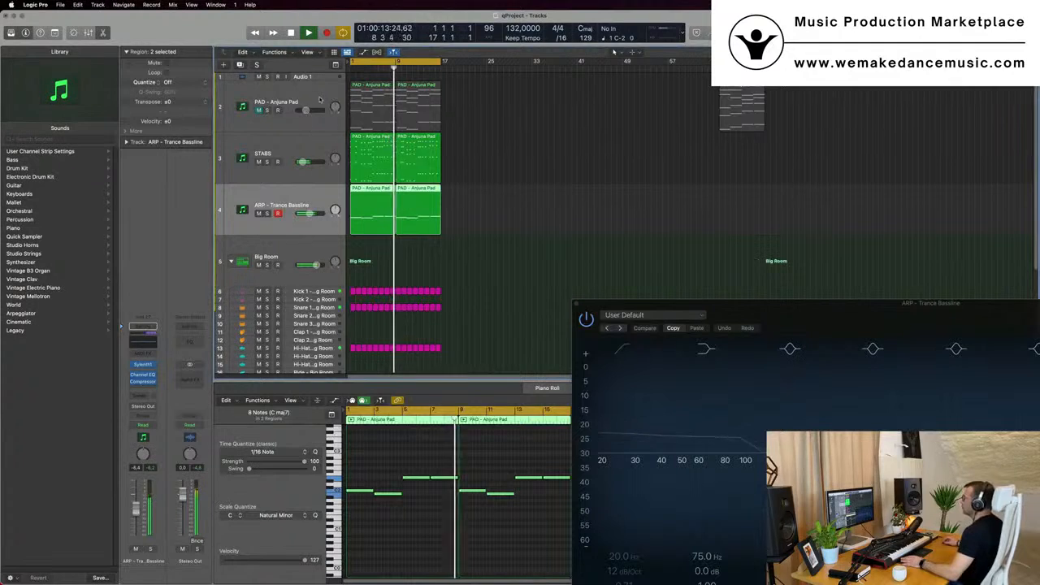
pyautogui.click(257, 119)
pyautogui.click(258, 110)
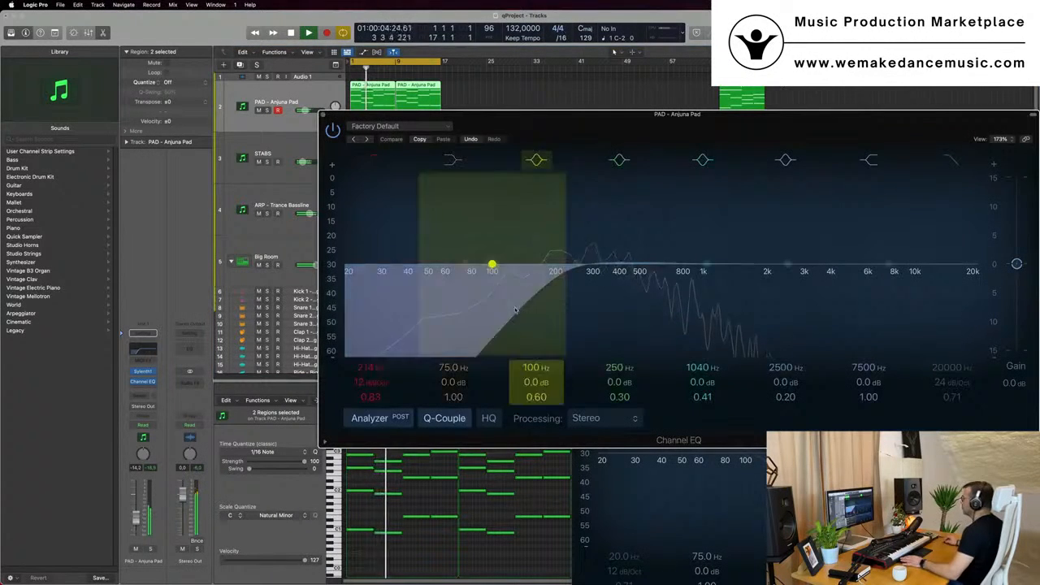
# Step: Raise the pad Channel EQ's low-cut frequency to 374 Hz and set the pad track's volume to about -10.6 dB
pyautogui.moveTo(492, 262); pyautogui.dragTo(599, 282)
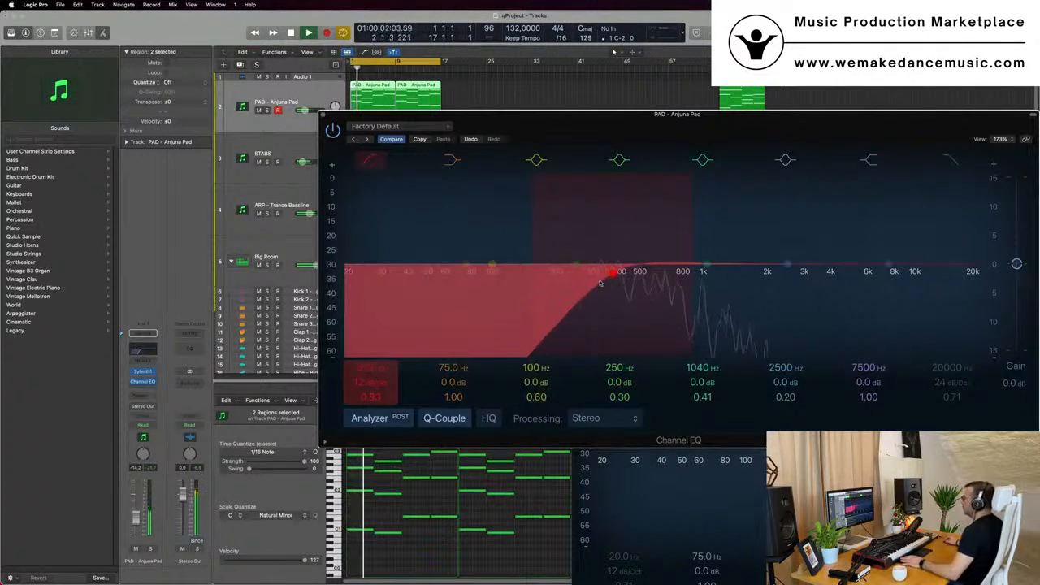
pyautogui.press('Return')
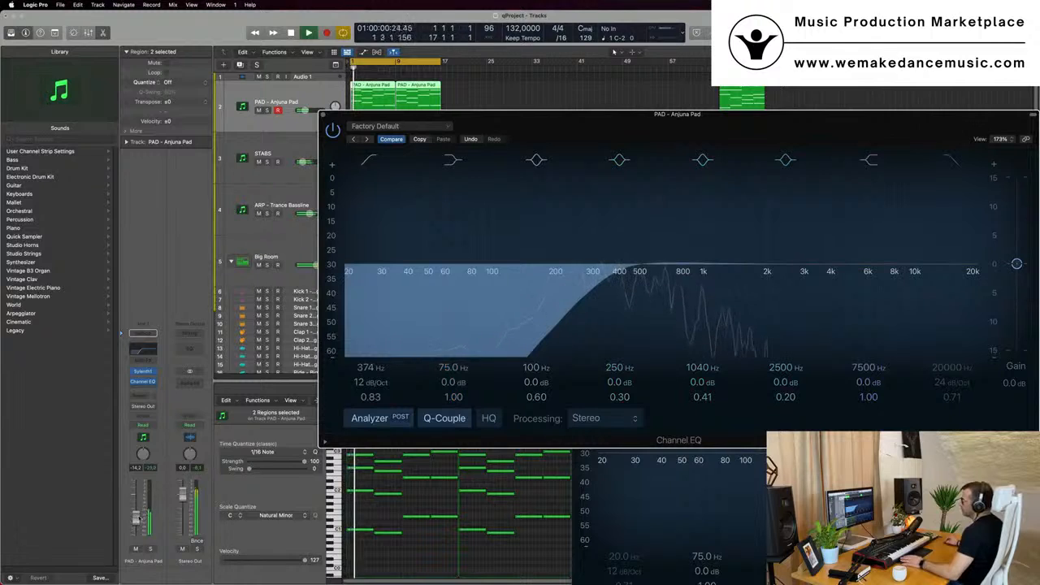
pyautogui.moveTo(136, 518); pyautogui.dragTo(137, 514)
pyautogui.click(150, 349)
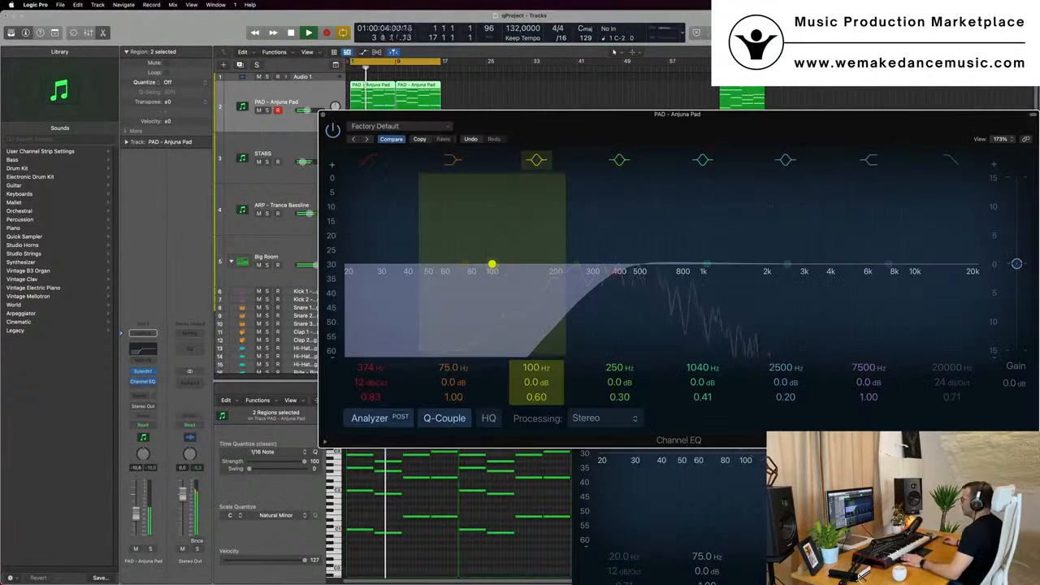
# Step: Open the pad's filter cutoff in its Sylenth1 to about 4.7, and close the pad's plug-in windows
pyautogui.press('space')
pyautogui.click(143, 372)
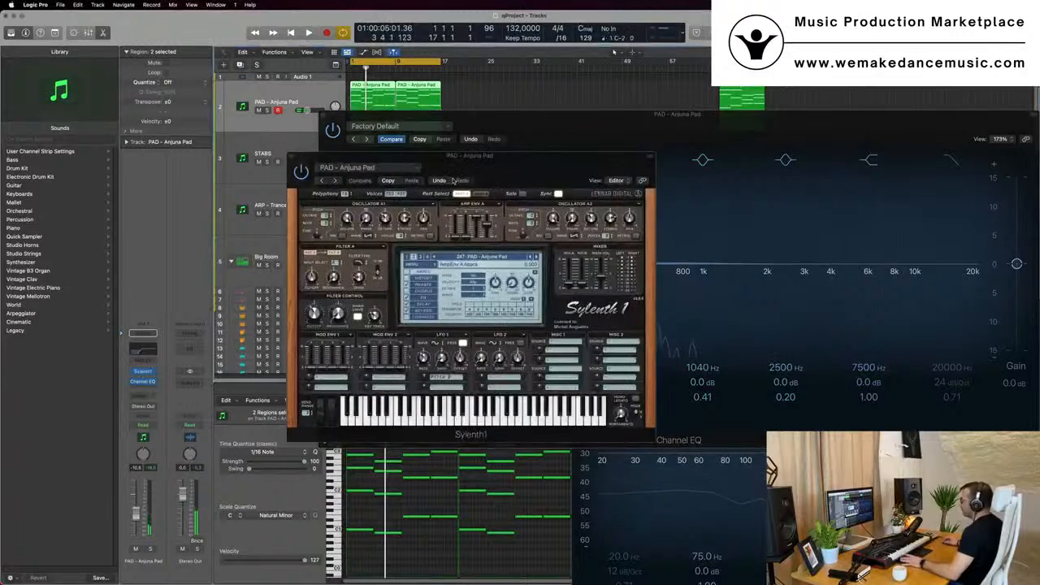
pyautogui.press('space')
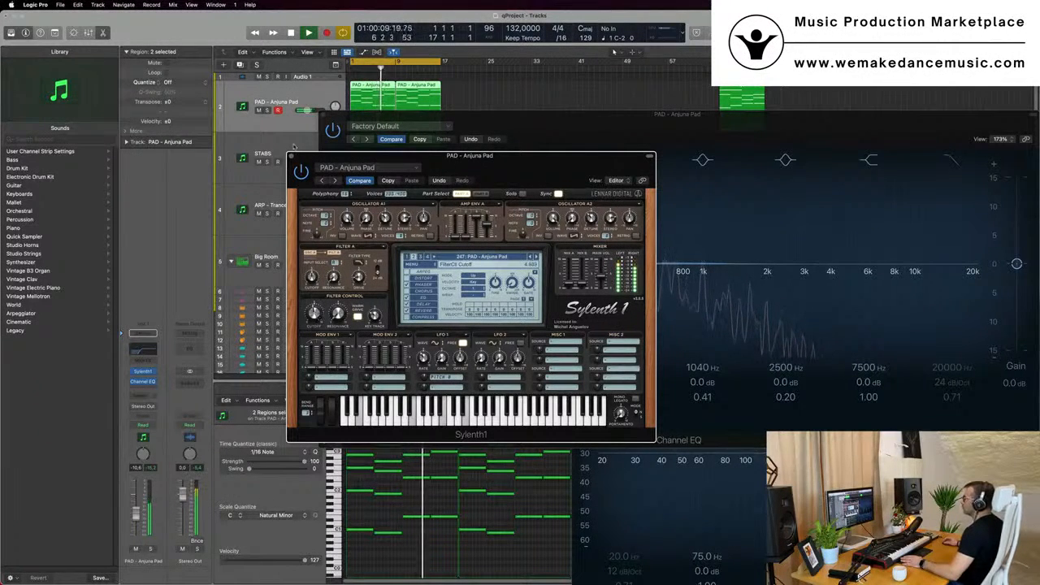
pyautogui.click(291, 156)
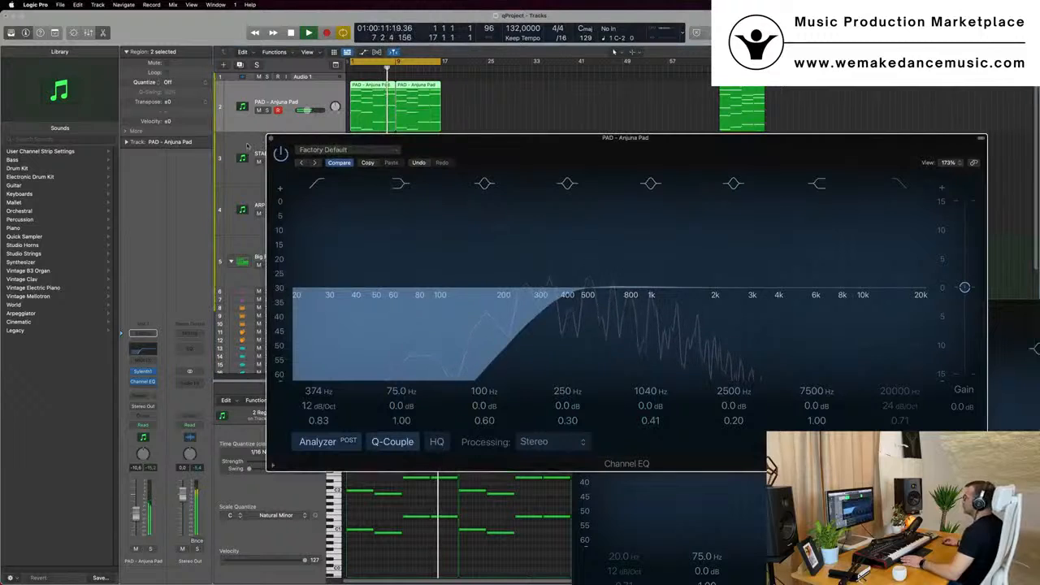
pyautogui.click(271, 138)
# Step: Restart the loop and lower the Snare 1 - Big Room track's volume to about -13 dB
pyautogui.press('Return')
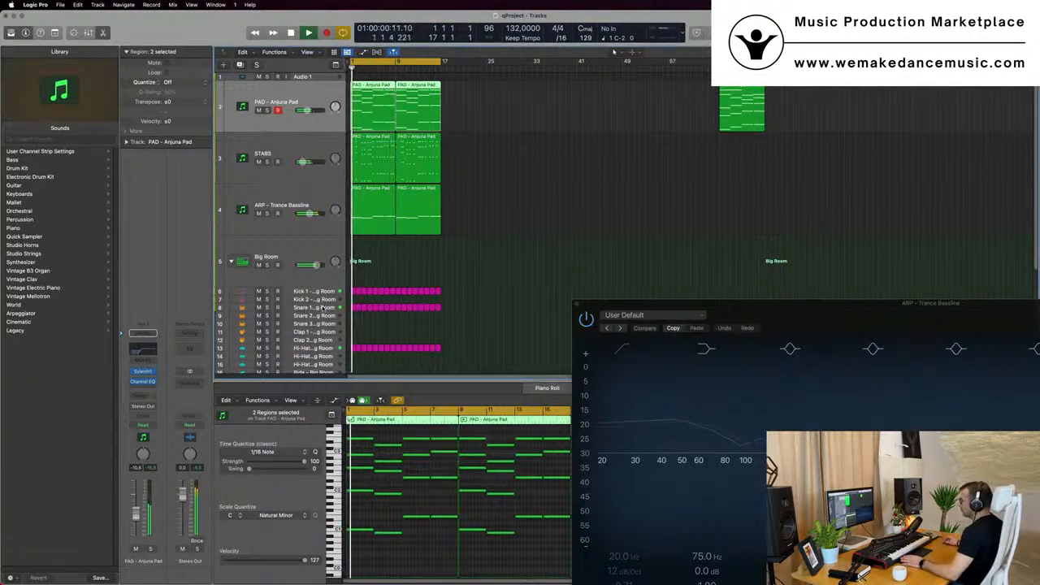
pyautogui.click(306, 307)
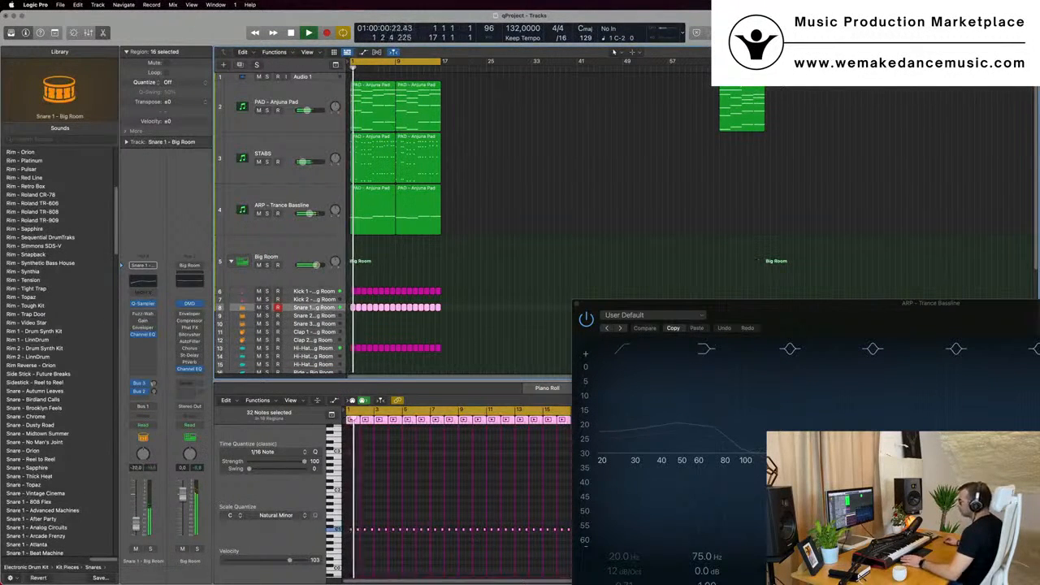
pyautogui.moveTo(135, 514)
pyautogui.mouseDown()
pyautogui.moveTo(136, 530)
pyautogui.moveTo(136, 517)
pyautogui.mouseUp()
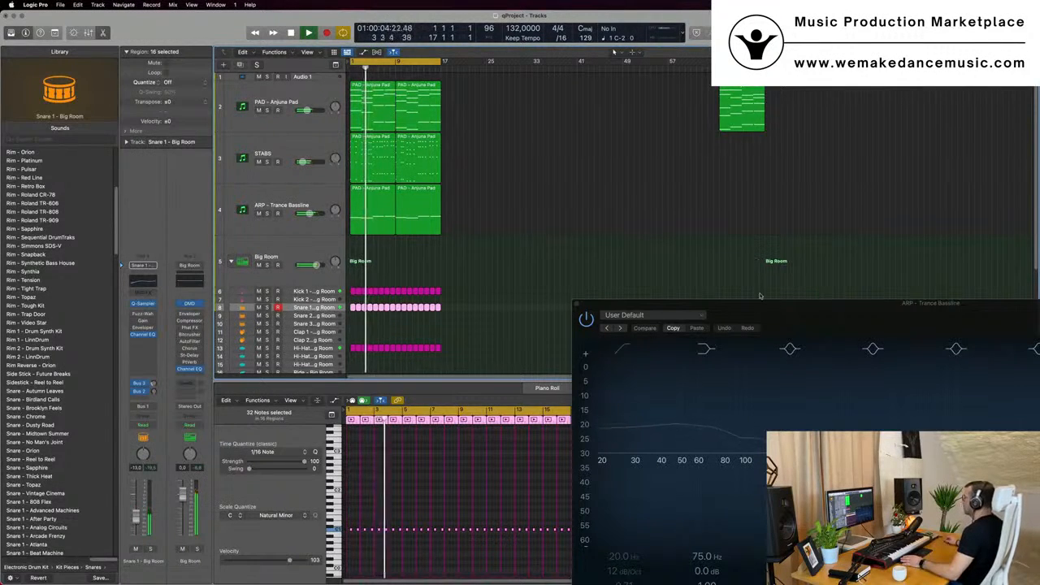
# Step: Close the ARP - Trance Bassline track's Channel EQ window
pyautogui.moveTo(760, 296); pyautogui.dragTo(604, 225)
pyautogui.moveTo(575, 303); pyautogui.dragTo(455, 254)
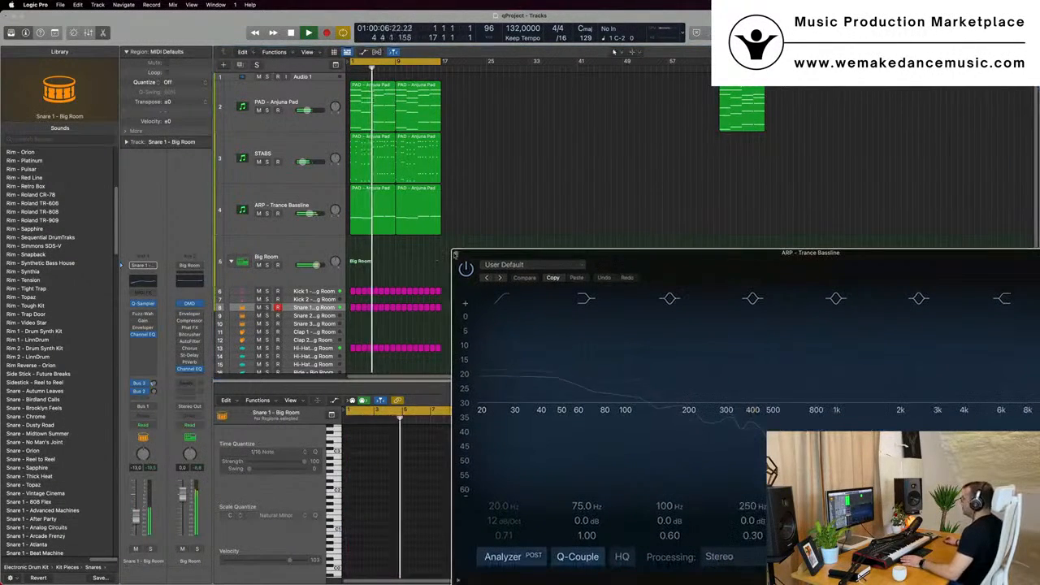
pyautogui.click(456, 254)
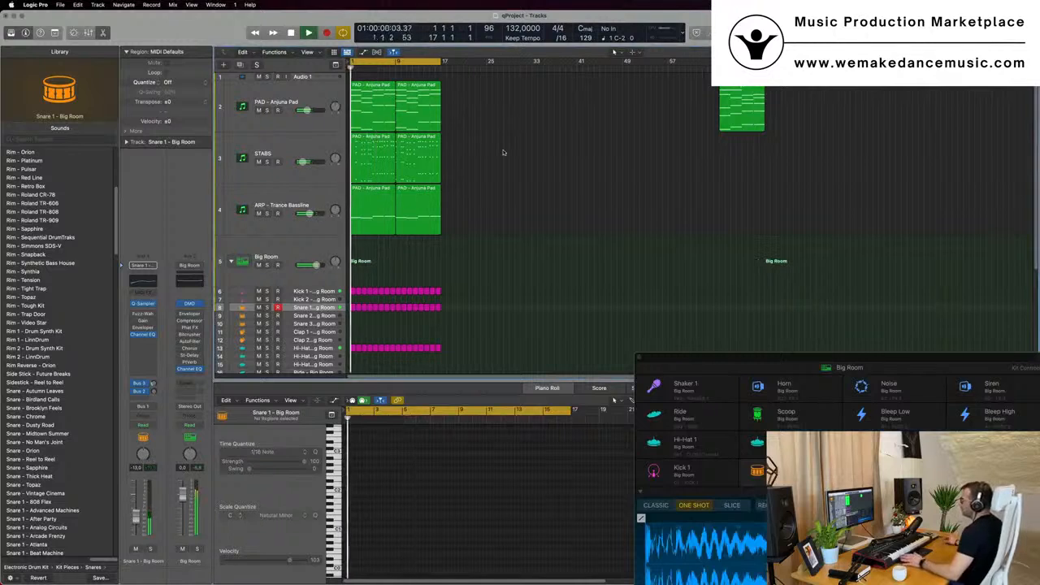
# Step: Repeat all regions in the arrangement once so the music extends to bar 33
pyautogui.scroll(2, 501, 162)
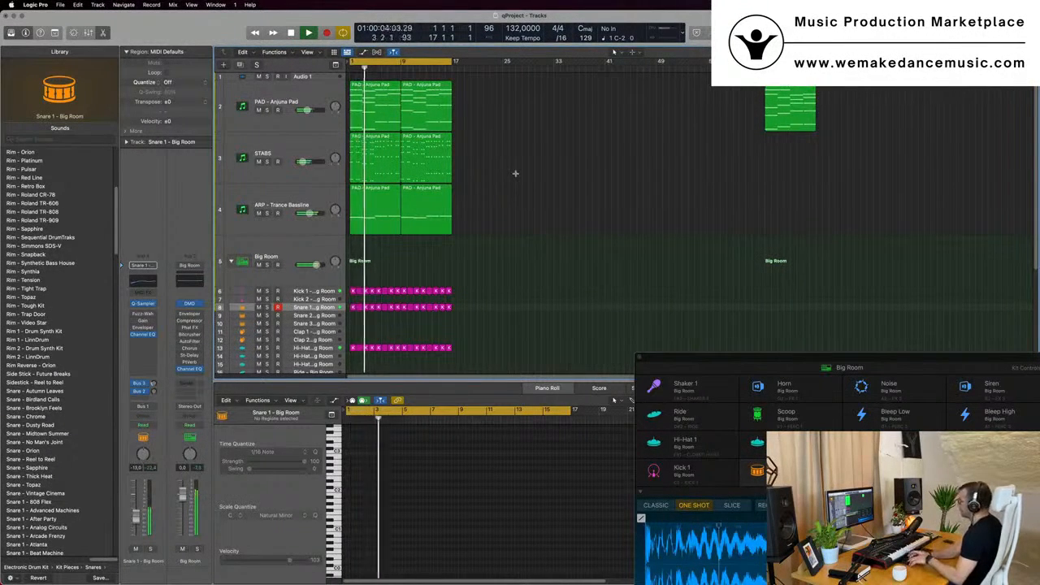
pyautogui.press('super+a')
pyautogui.press('super+r')
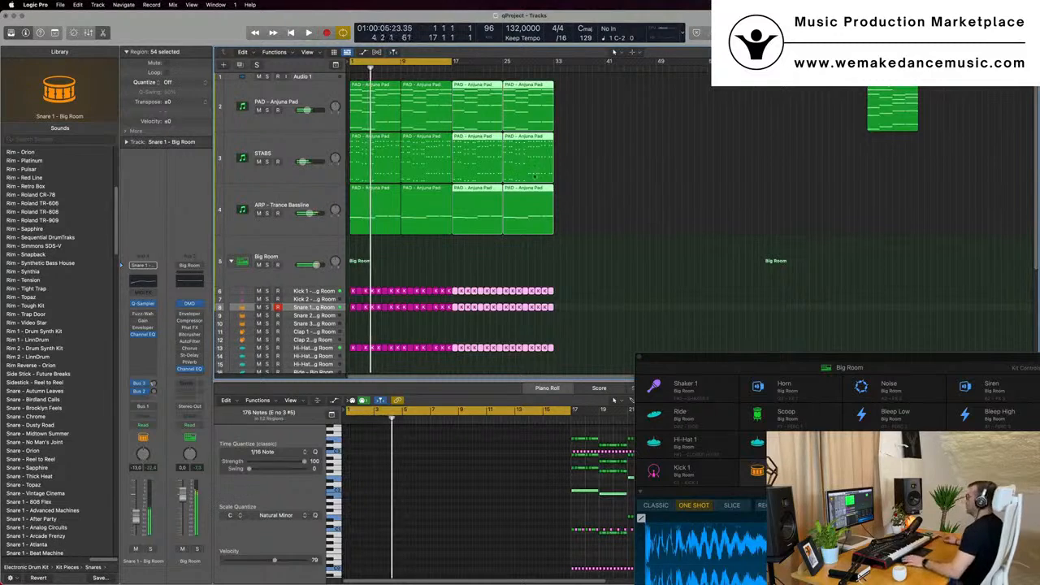
pyautogui.scroll(-1, 524, 167)
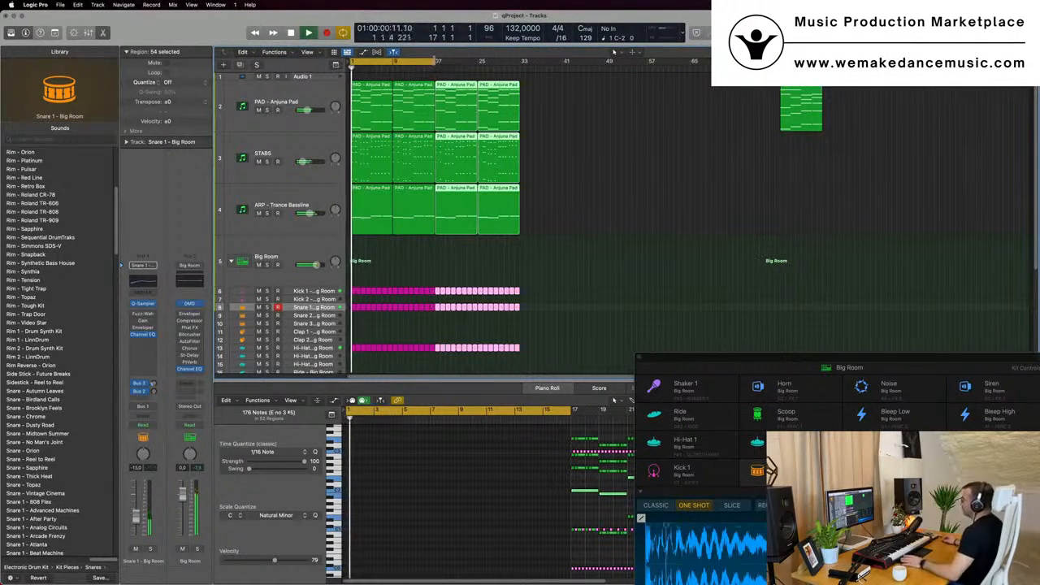
# Step: Extend the cycle range to bar 33 and restart playback from the beginning
pyautogui.moveTo(429, 62); pyautogui.dragTo(520, 64)
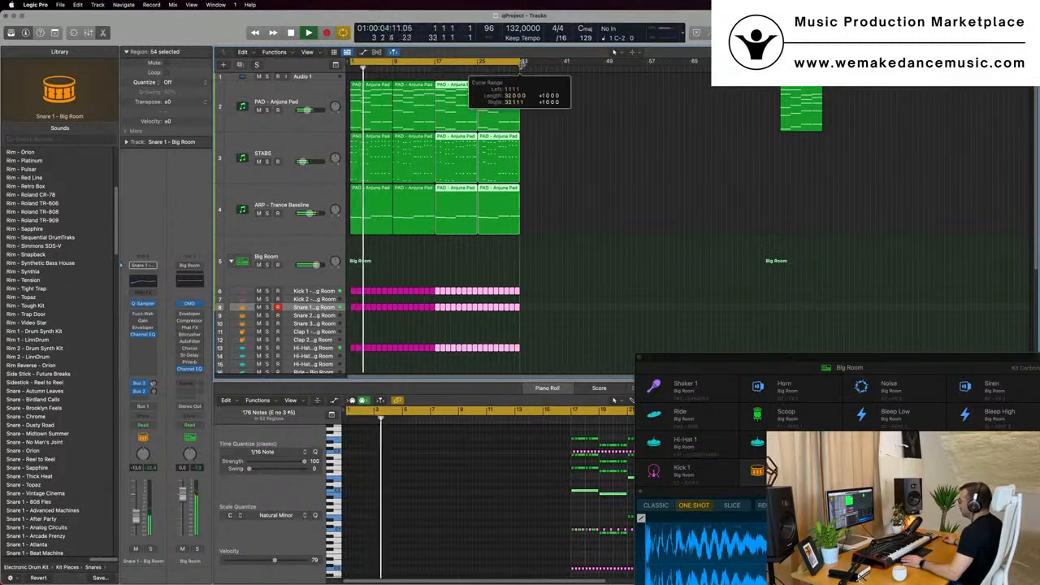
pyautogui.click(610, 159)
pyautogui.scroll(3, 610, 159)
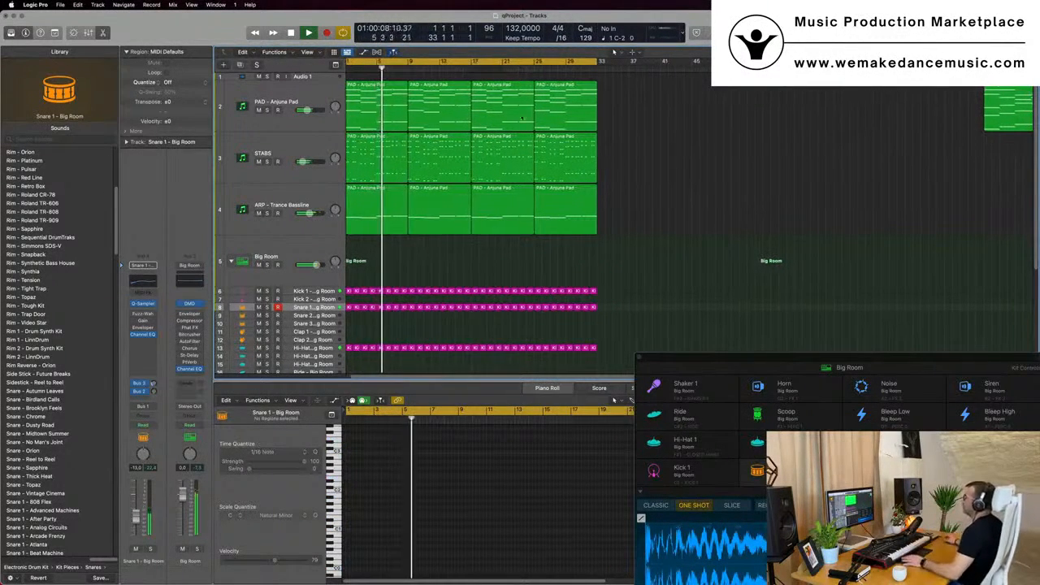
pyautogui.scroll(-3, 408, 232)
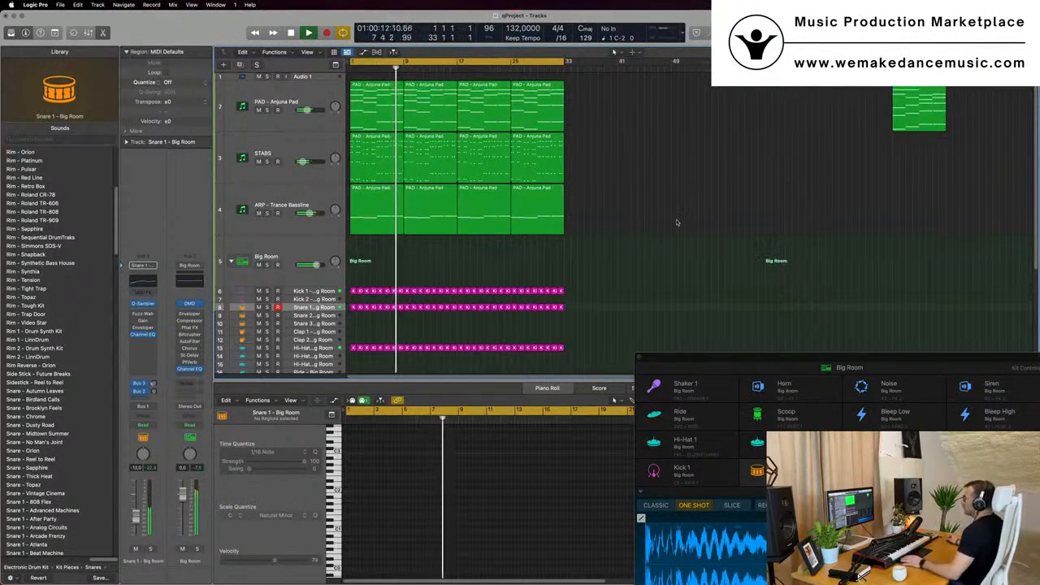
pyautogui.press('Return')
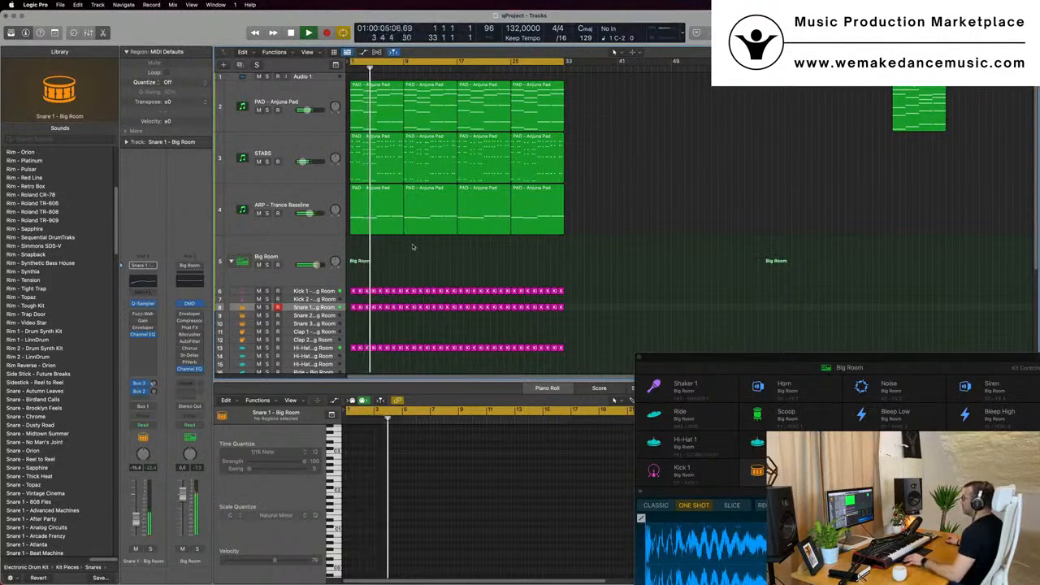
# Step: Duplicate the ARP - Trance Bassline track with its settings, and reduce the STABS track's volume to about -48 dB
pyautogui.click(312, 192)
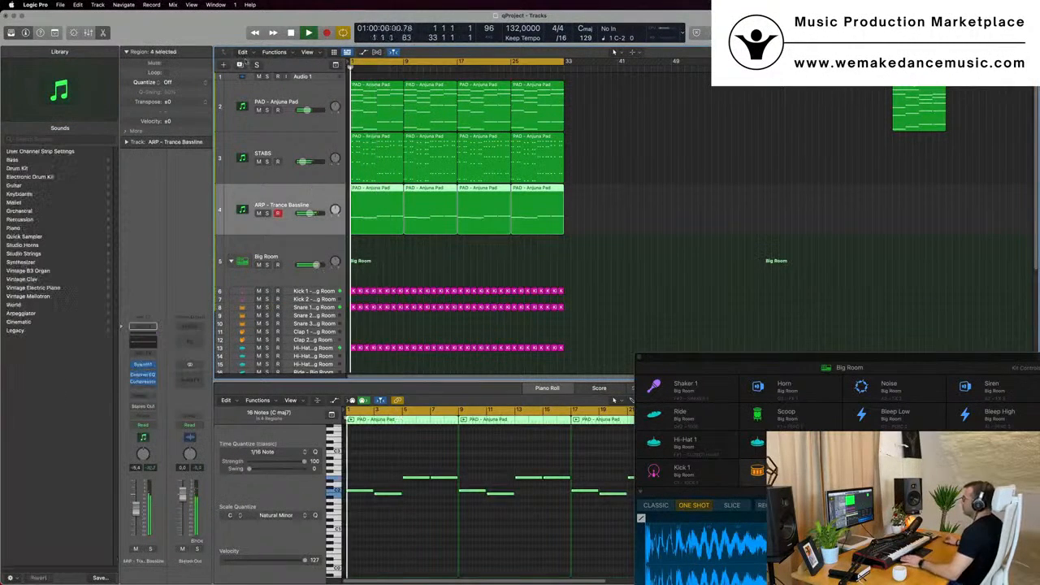
pyautogui.click(239, 65)
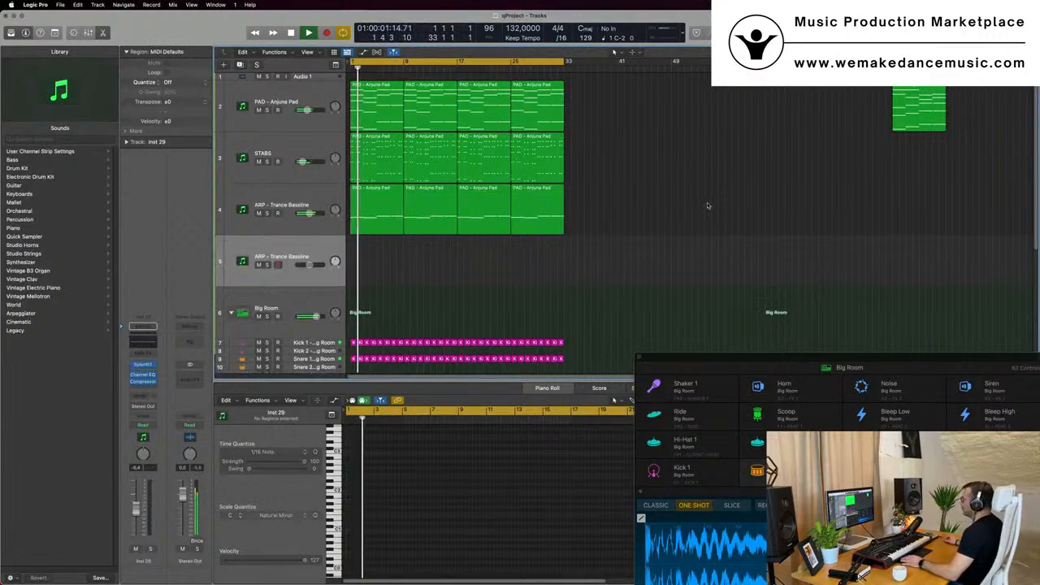
pyautogui.click(294, 120)
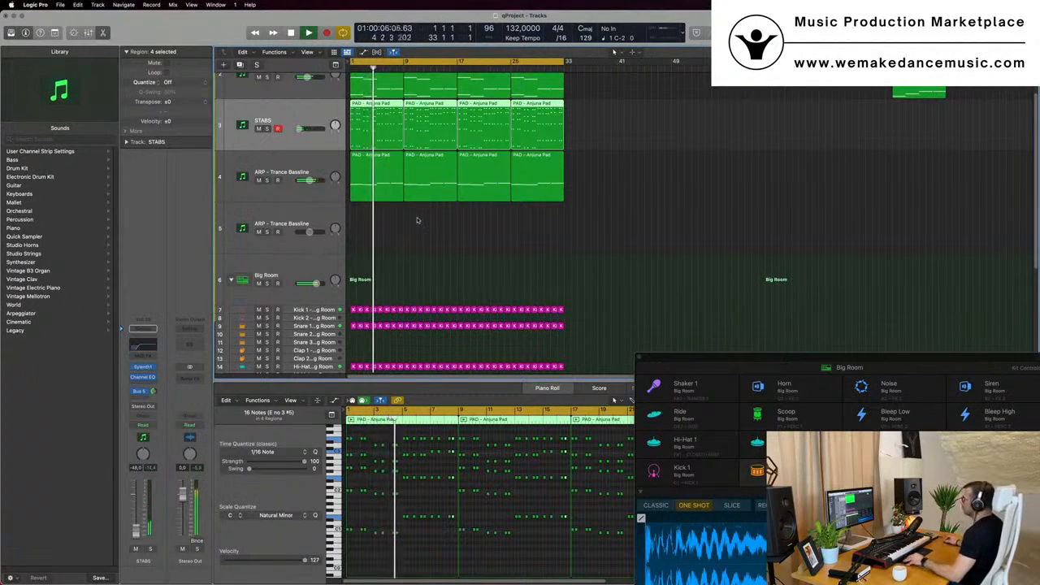
# Step: Load the LEAD - 80's Lead preset in the Sylenth1 on the duplicated bassline track
pyautogui.click(318, 226)
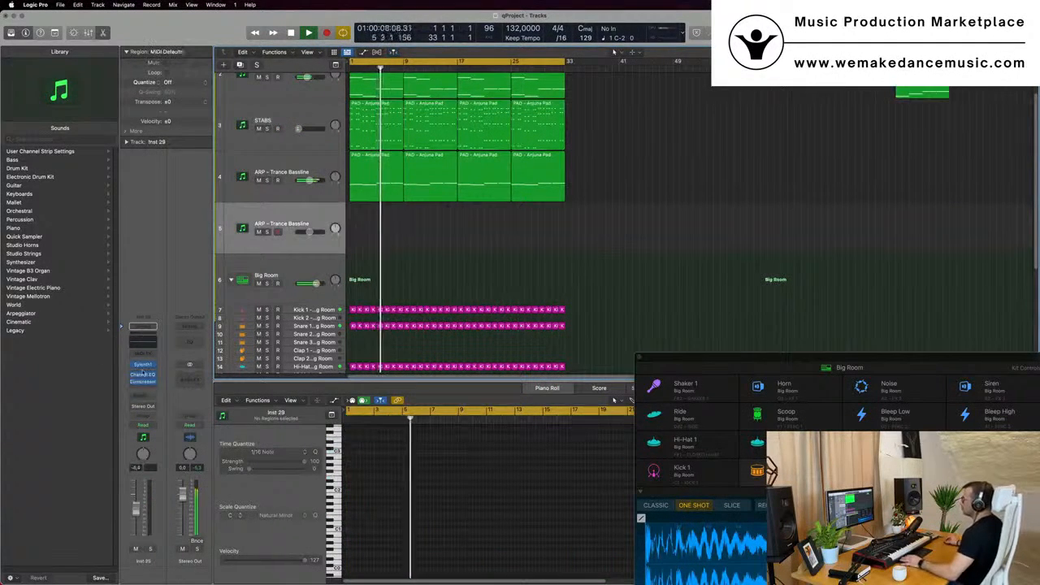
pyautogui.click(143, 365)
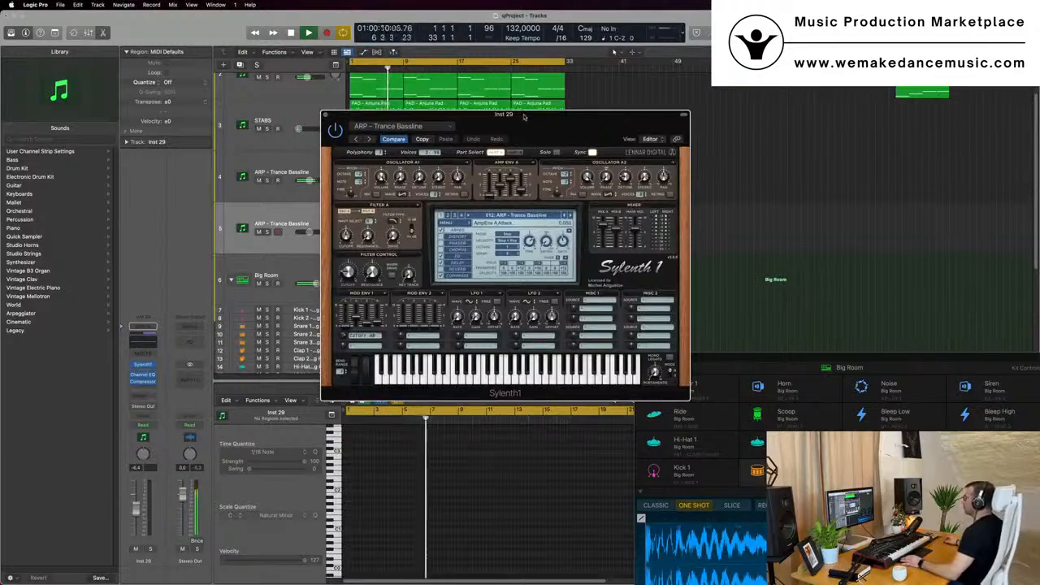
pyautogui.moveTo(524, 116); pyautogui.dragTo(545, 128)
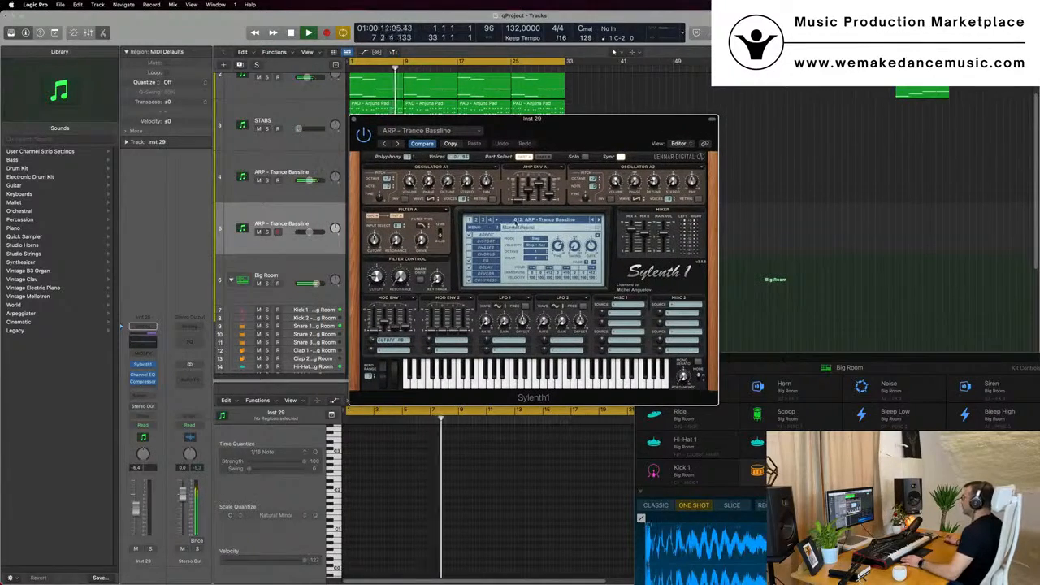
pyautogui.click(516, 224)
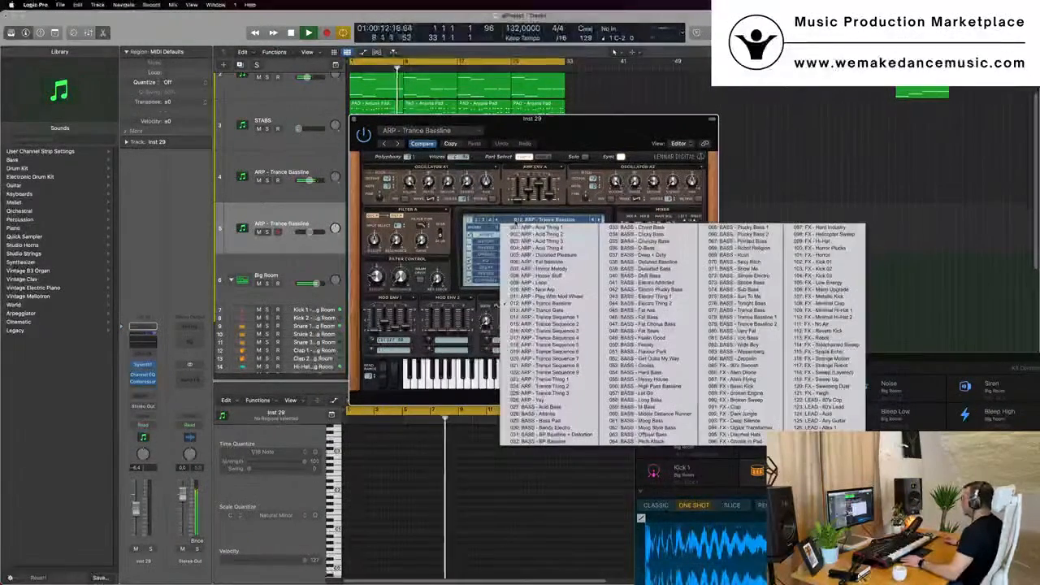
pyautogui.click(842, 406)
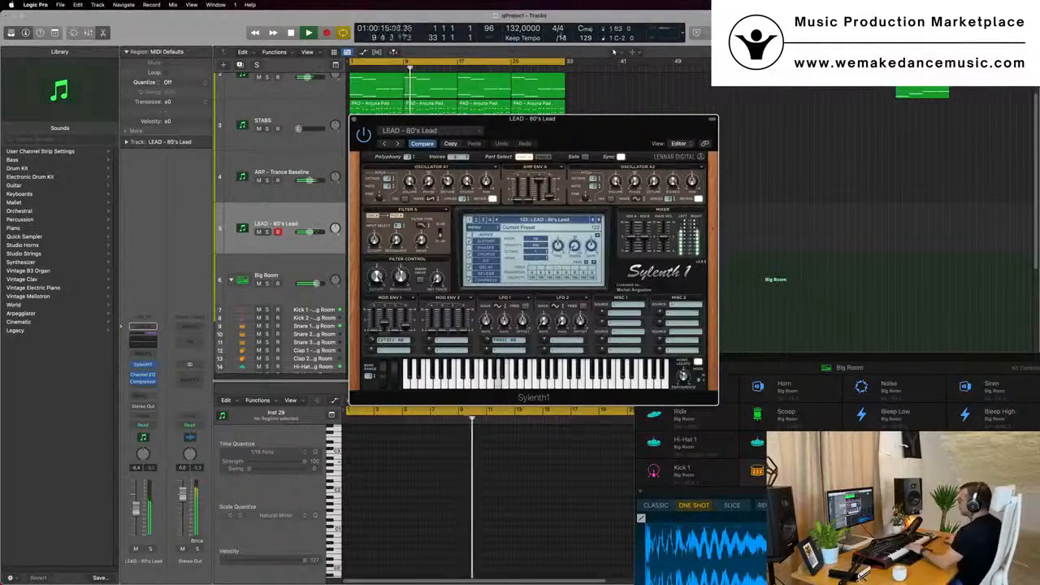
pyautogui.moveTo(532, 119); pyautogui.dragTo(636, 117)
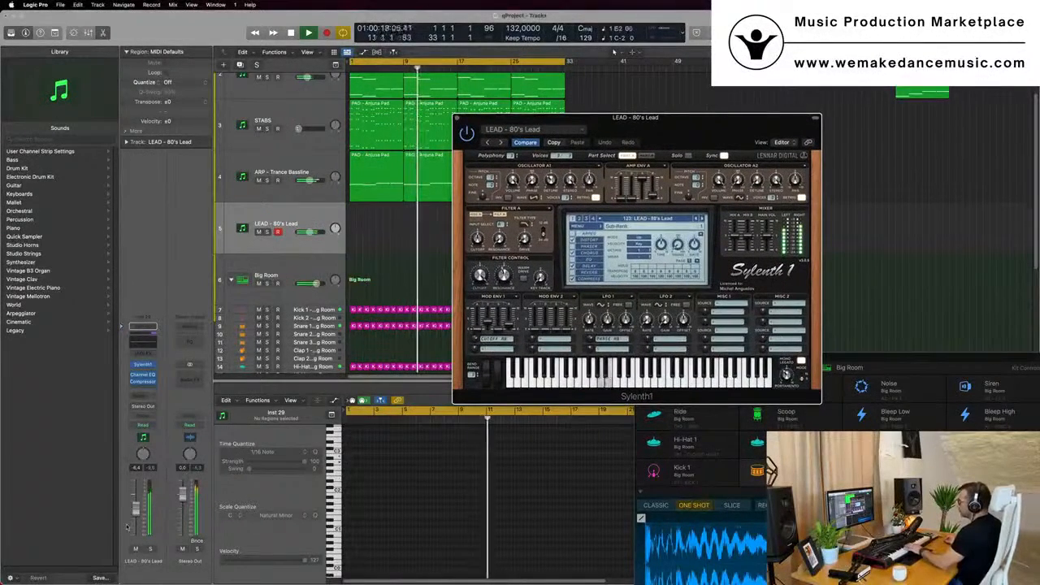
# Step: Lower the LEAD - 80's Lead track to about -13 dB and add a slightly raised send to Bus 5
pyautogui.moveTo(135, 509); pyautogui.dragTo(136, 519)
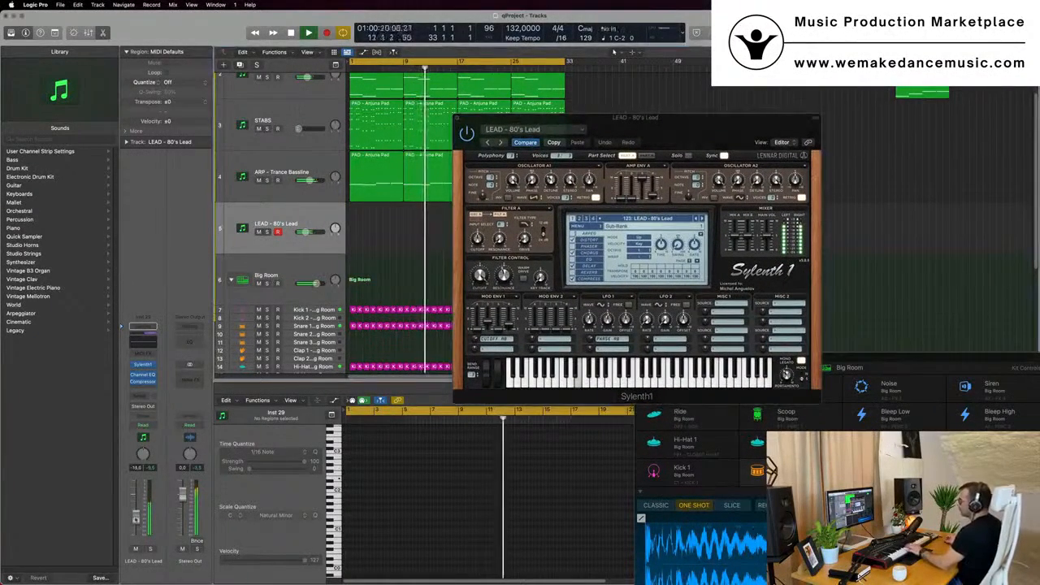
pyautogui.click(143, 395)
pyautogui.moveTo(190, 404)
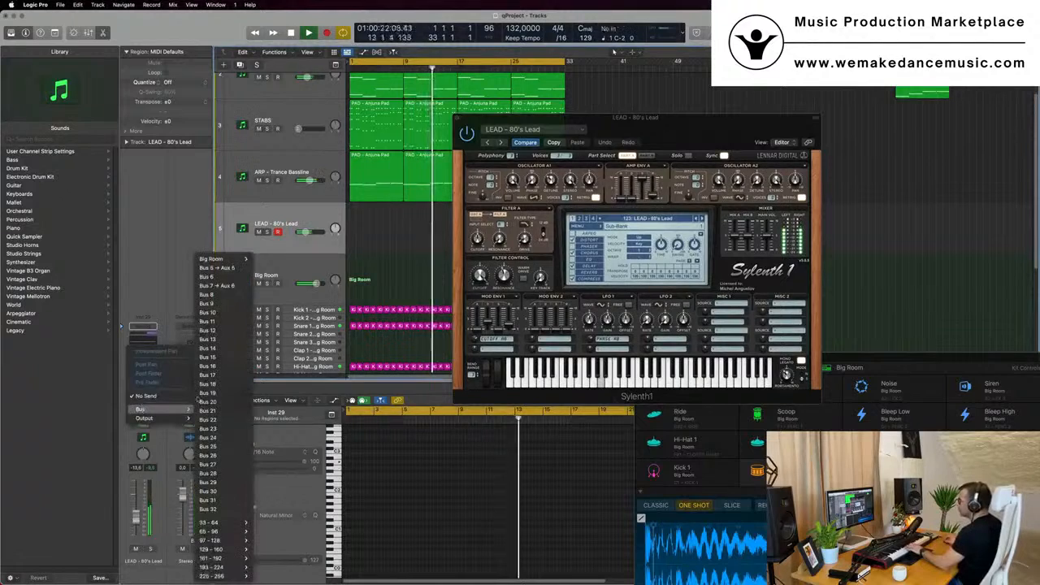
pyautogui.click(217, 267)
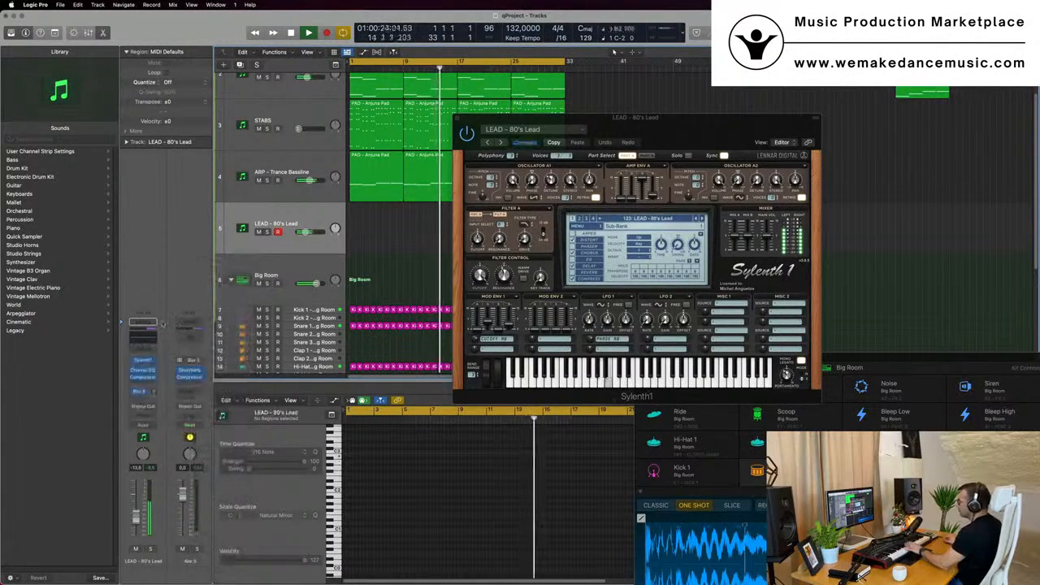
pyautogui.moveTo(152, 393); pyautogui.dragTo(153, 391)
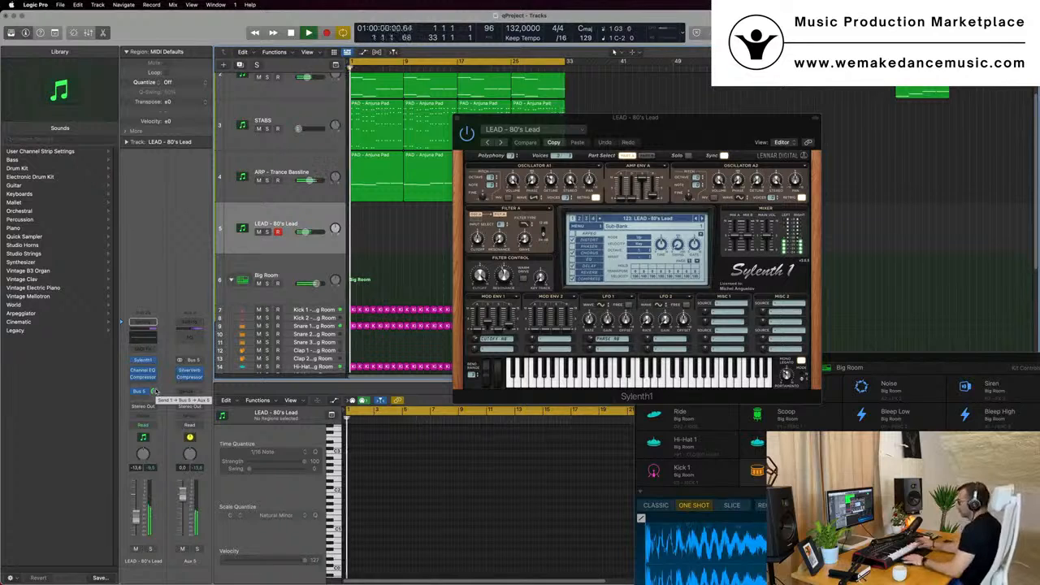
# Step: Record a four-bar lead melody from bar 1 on the LEAD - 80's Lead track, quantized to 1/16 notes, and play it back
pyautogui.press('r')
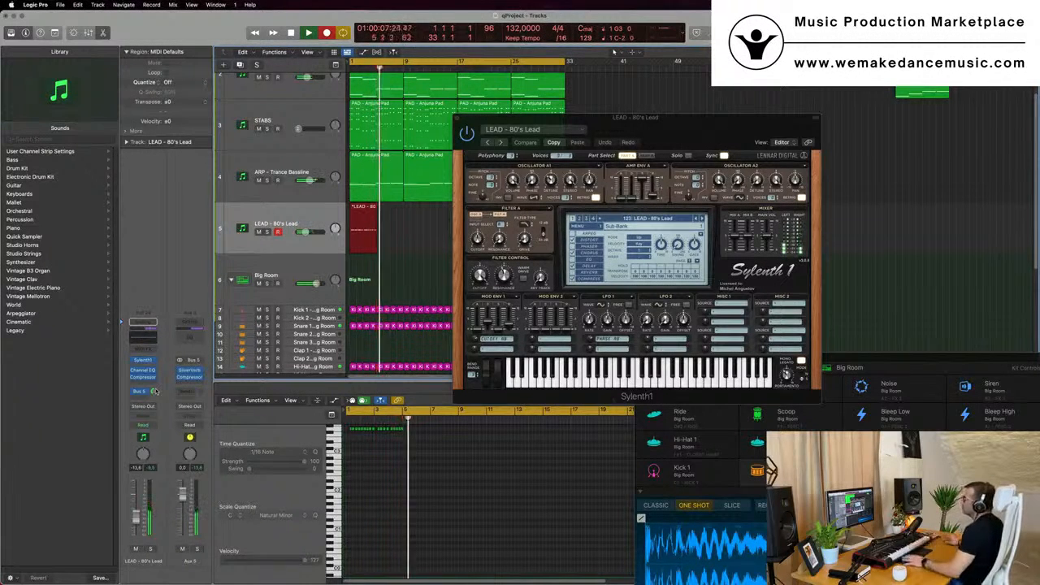
pyautogui.press('space')
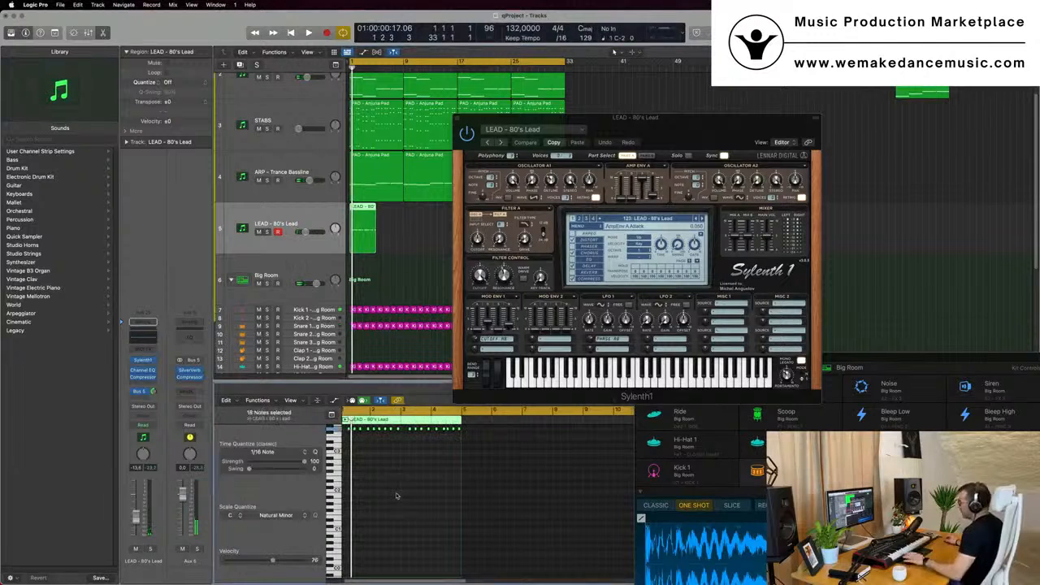
pyautogui.press('space')
pyautogui.scroll(5, 403, 502)
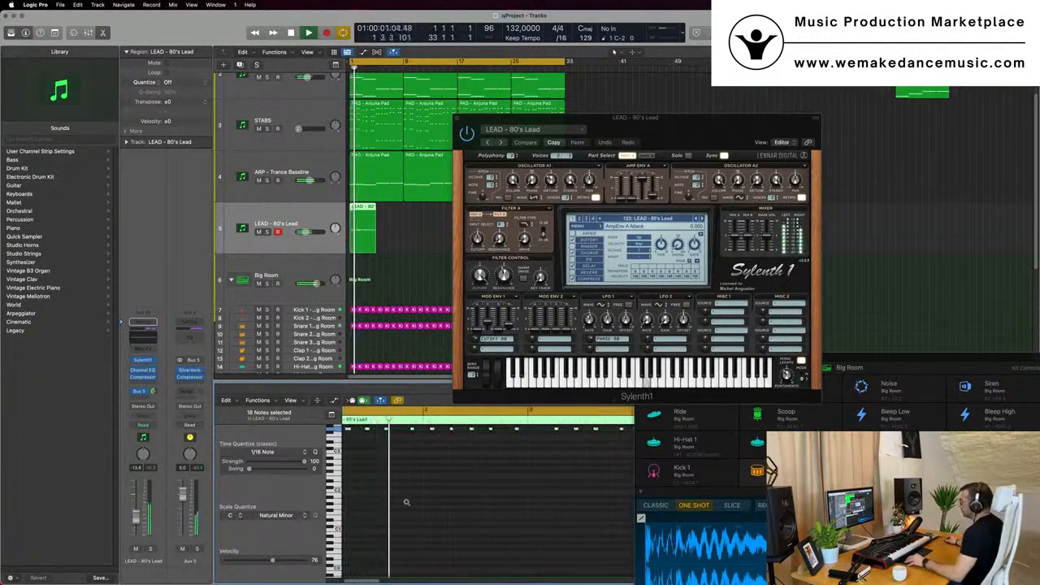
pyautogui.scroll(-3, 407, 501)
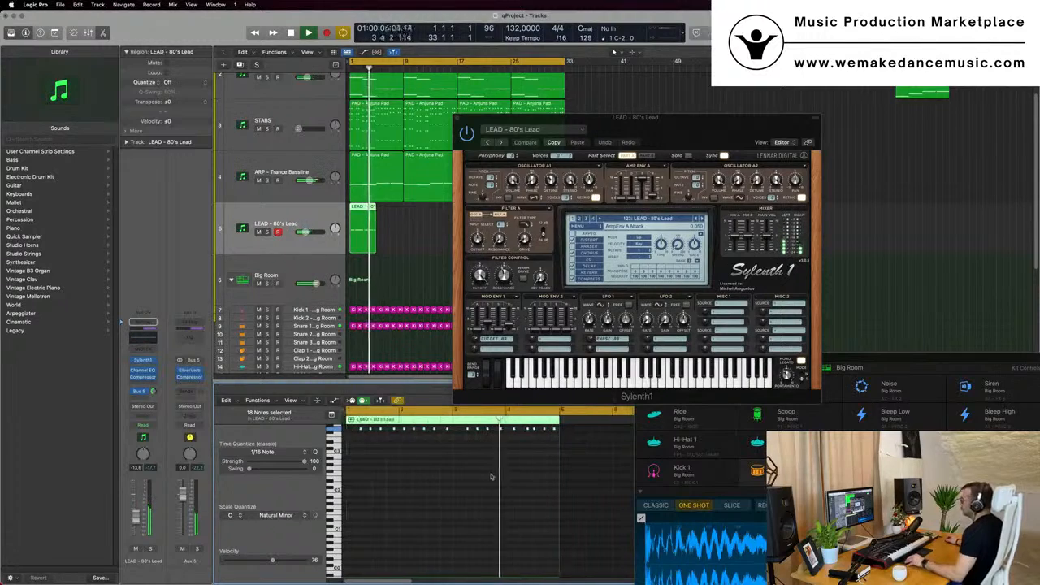
pyautogui.scroll(-2, 491, 477)
pyautogui.scroll(-1, 491, 478)
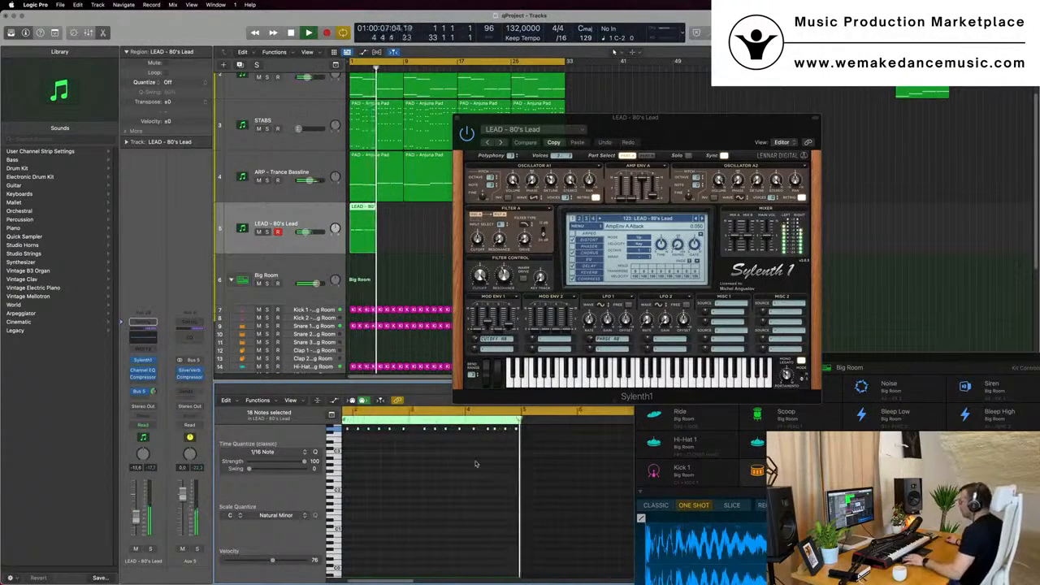
pyautogui.press('super+Right')
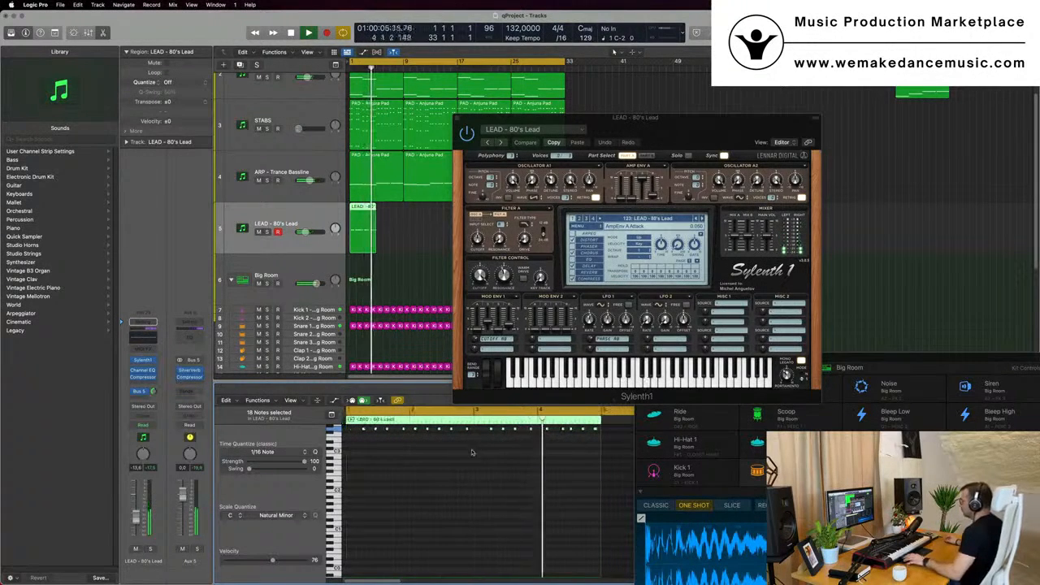
pyautogui.press('space')
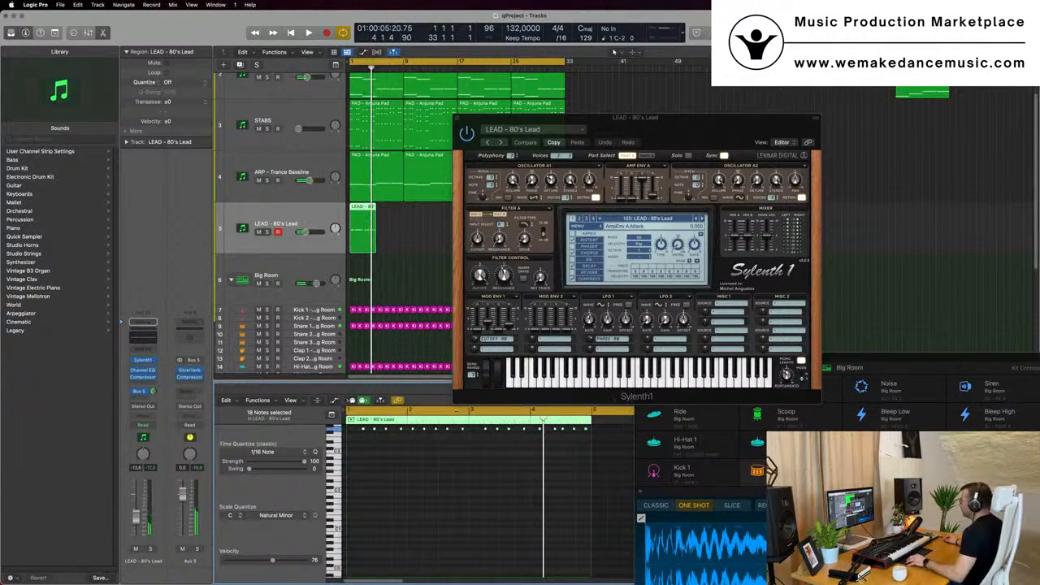
# Step: Adjust the lead notes in bars 3 and 4 in the Piano Roll, play the part back, and move the Sylenth1 window aside
pyautogui.scroll(3, 487, 472)
pyautogui.moveTo(473, 437); pyautogui.dragTo(600, 477)
pyautogui.press('Delete')
pyautogui.moveTo(478, 446)
pyautogui.mouseDown()
pyautogui.moveTo(356, 470)
pyautogui.moveTo(488, 451)
pyautogui.mouseUp()
pyautogui.press('space')
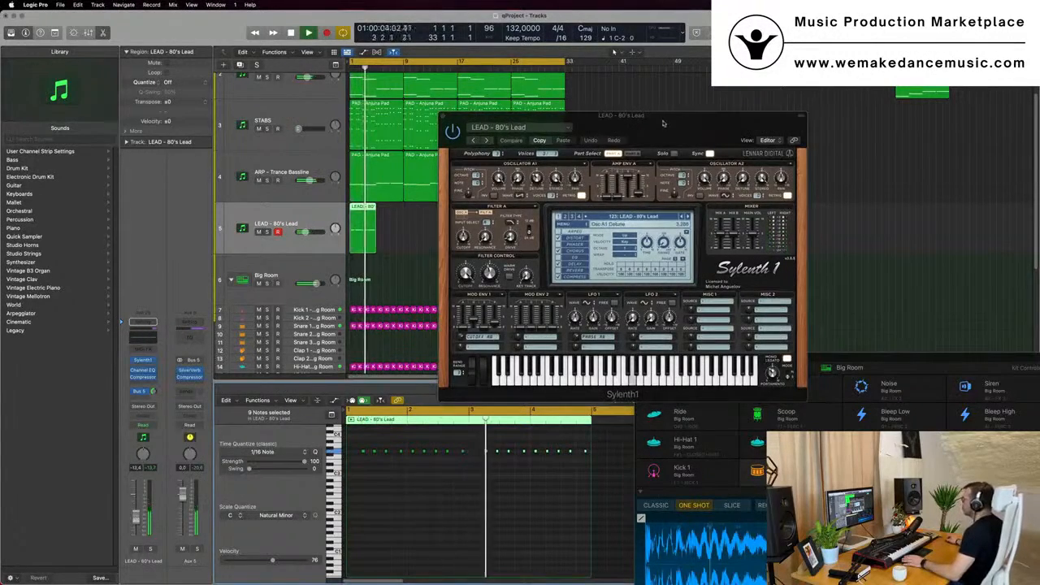
pyautogui.moveTo(662, 130); pyautogui.dragTo(878, 144)
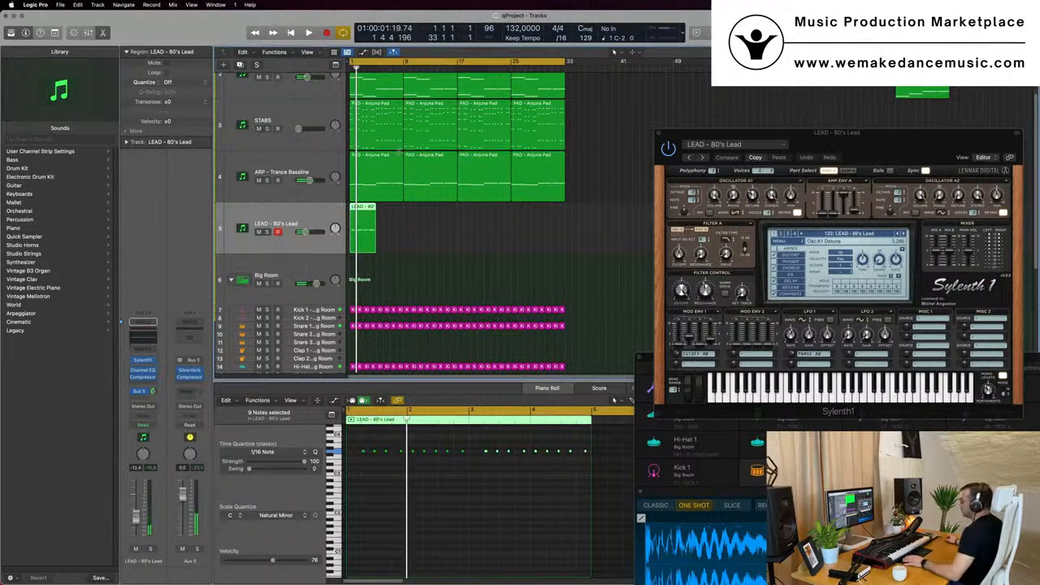
# Step: Compare the lead notes with the first STABS and ARP - Trance Bassline regions together in the Piano Roll
pyautogui.moveTo(362, 266); pyautogui.dragTo(387, 194)
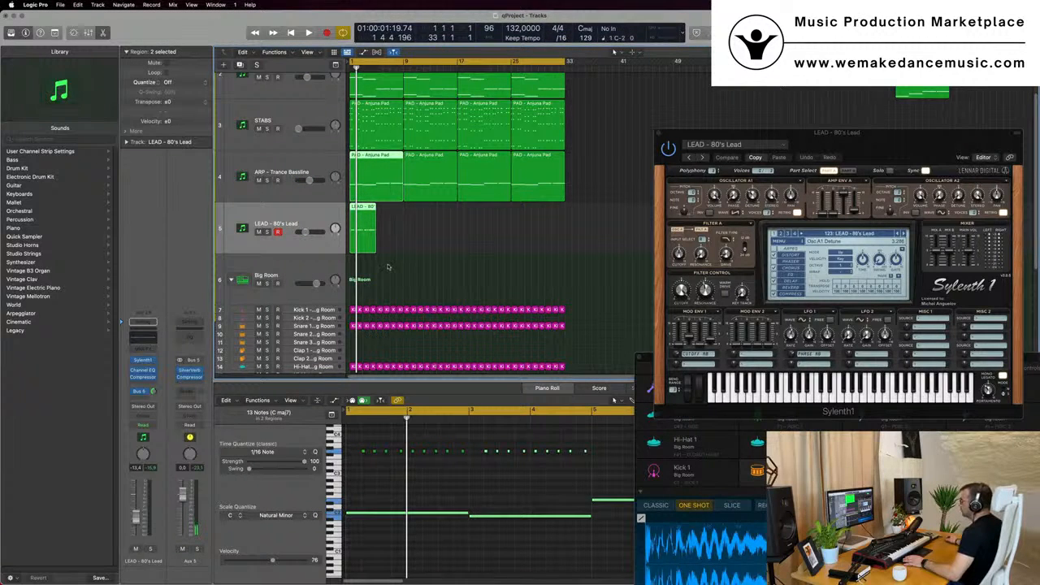
pyautogui.moveTo(372, 267); pyautogui.dragTo(372, 109)
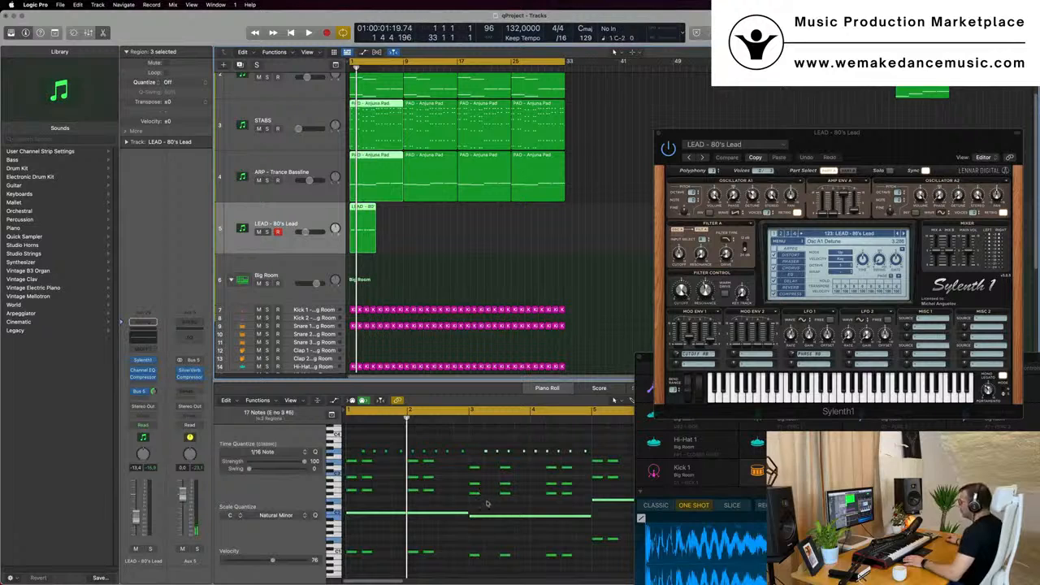
pyautogui.hscroll(3, 486, 504)
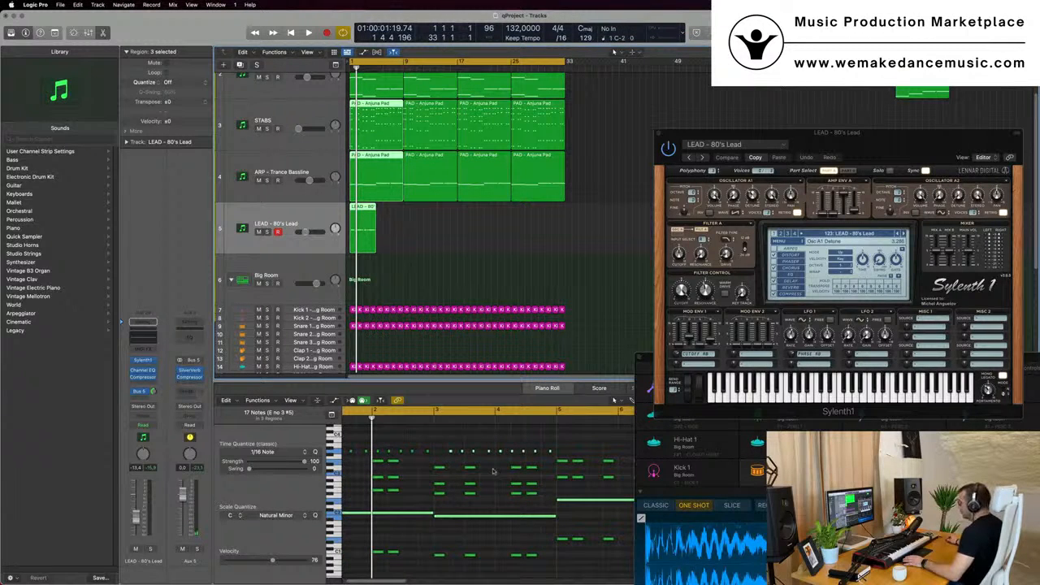
pyautogui.scroll(-1, 527, 477)
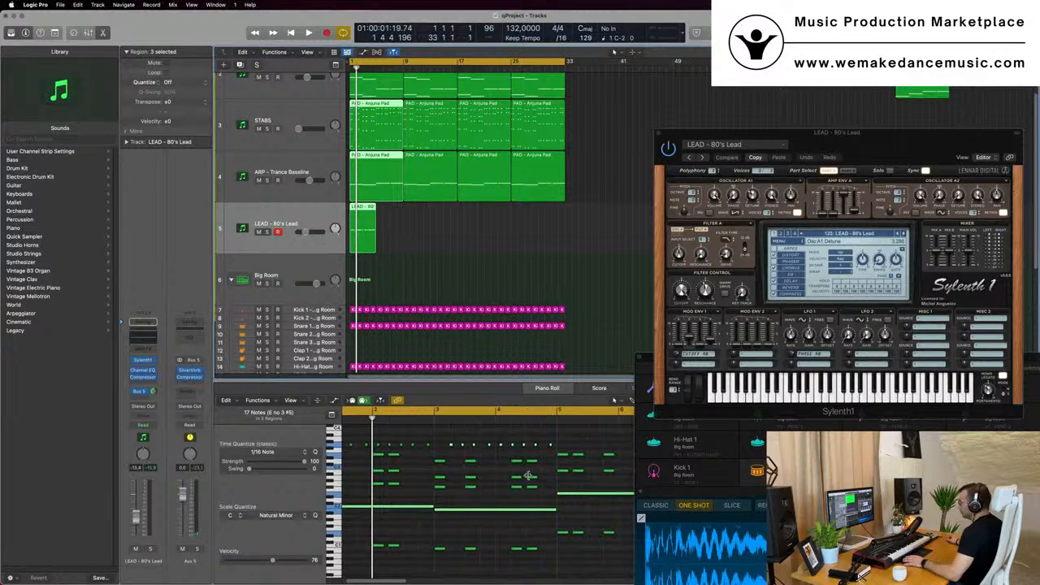
pyautogui.scroll(10, 528, 475)
# Step: Copy the selected LEAD, ARP and STABS regions to bar 5 and check their notes in the Piano Roll
pyautogui.moveTo(357, 209); pyautogui.dragTo(386, 210)
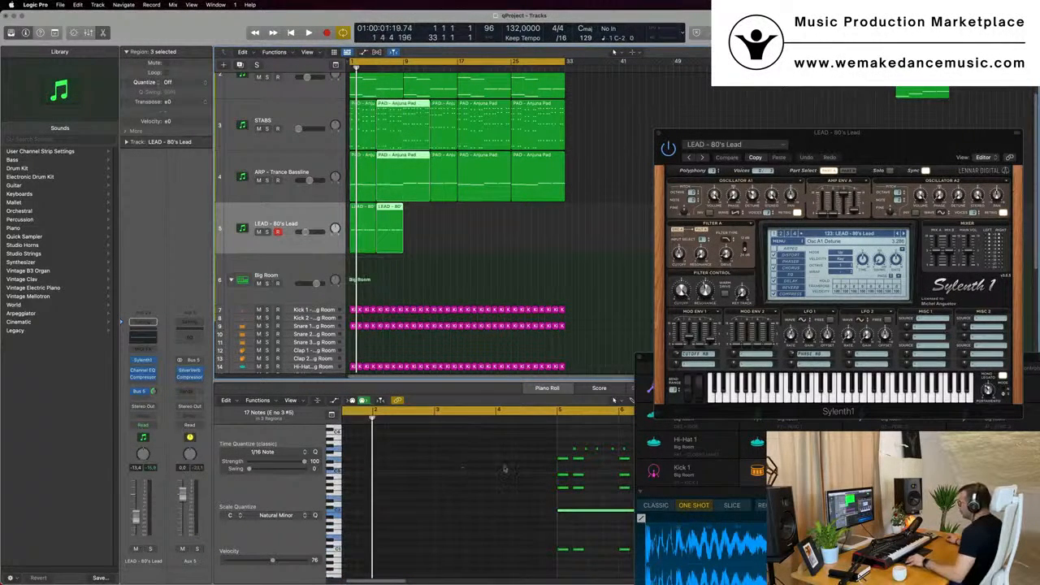
pyautogui.hscroll(5, 503, 469)
pyautogui.hscroll(-6, 467, 444)
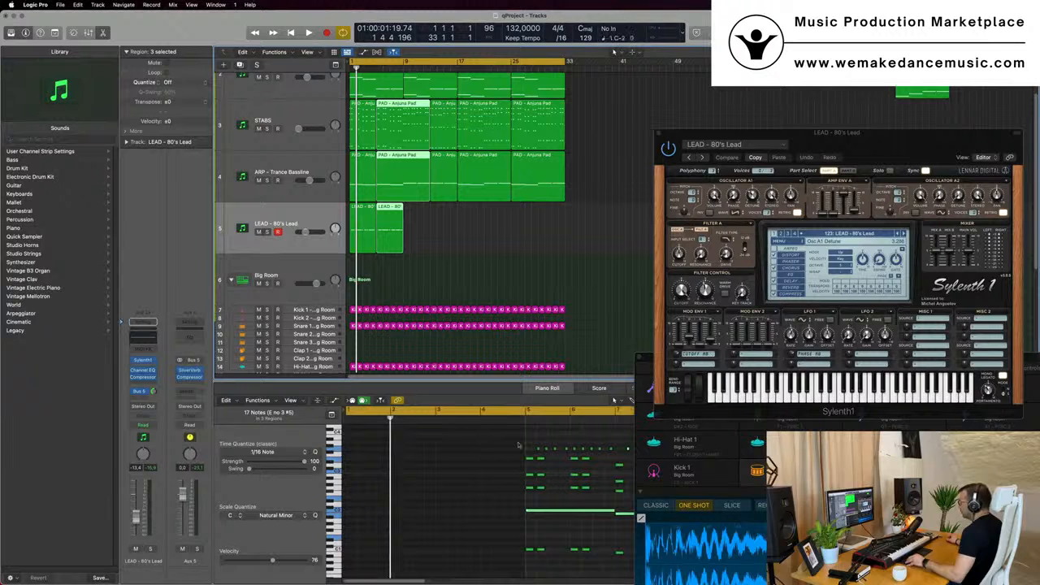
pyautogui.hscroll(6, 518, 445)
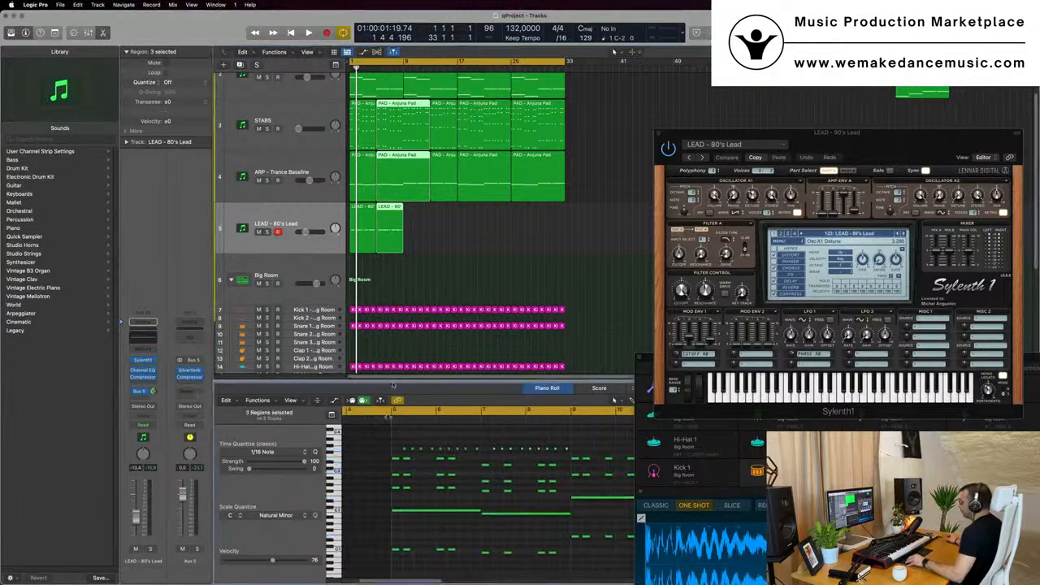
# Step: Lower the pitch of all notes in the copied lead region at bar 5, and play the result from the beginning
pyautogui.click(389, 230)
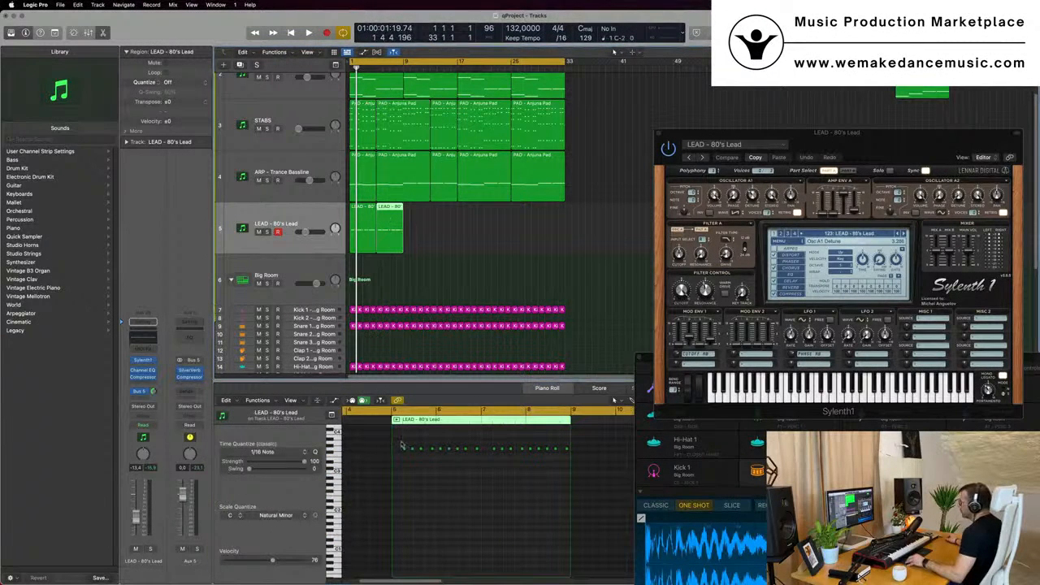
pyautogui.moveTo(400, 444); pyautogui.dragTo(580, 458)
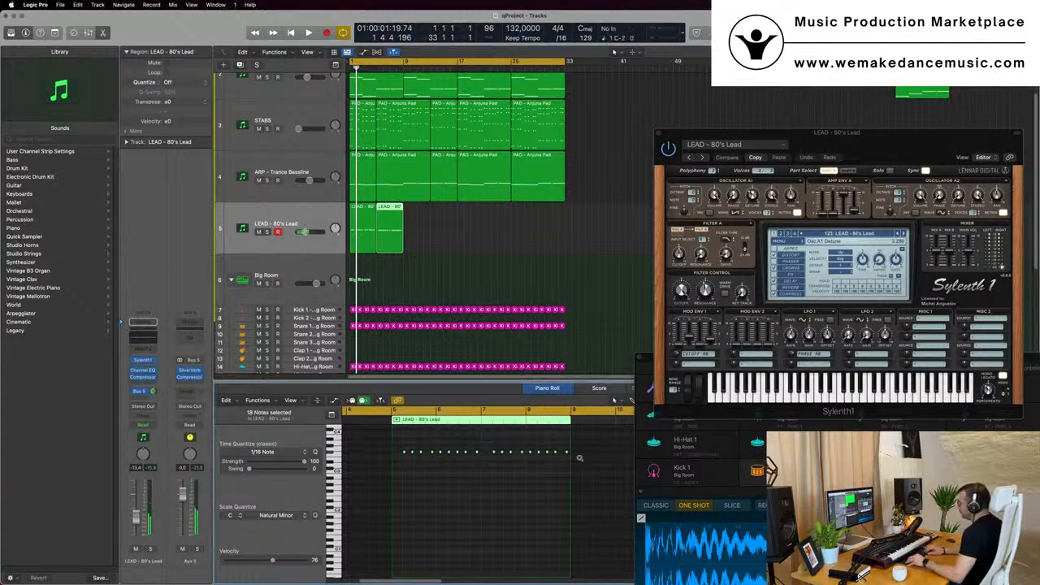
pyautogui.press('space')
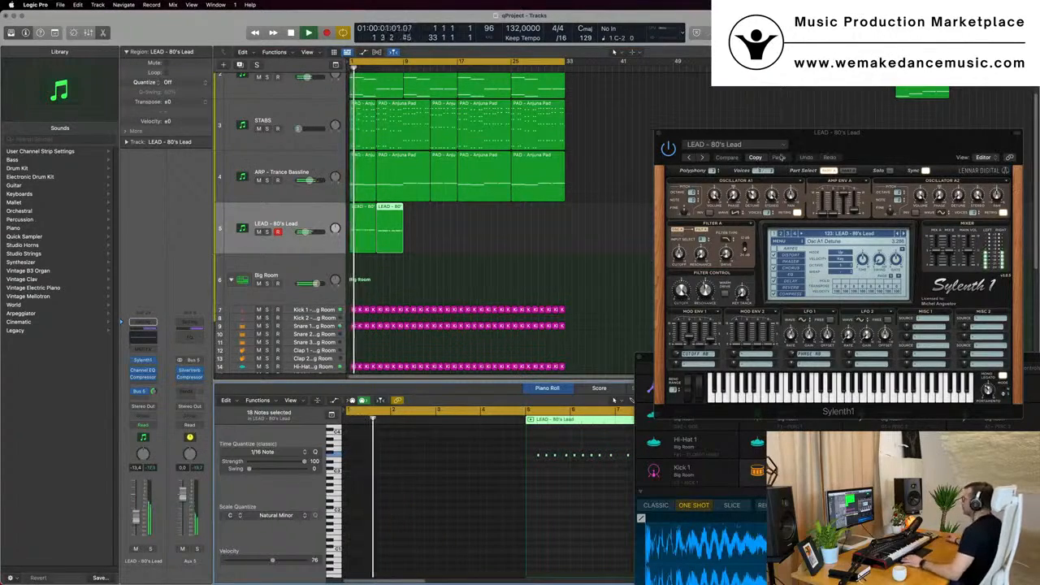
pyautogui.moveTo(823, 150); pyautogui.dragTo(725, 192)
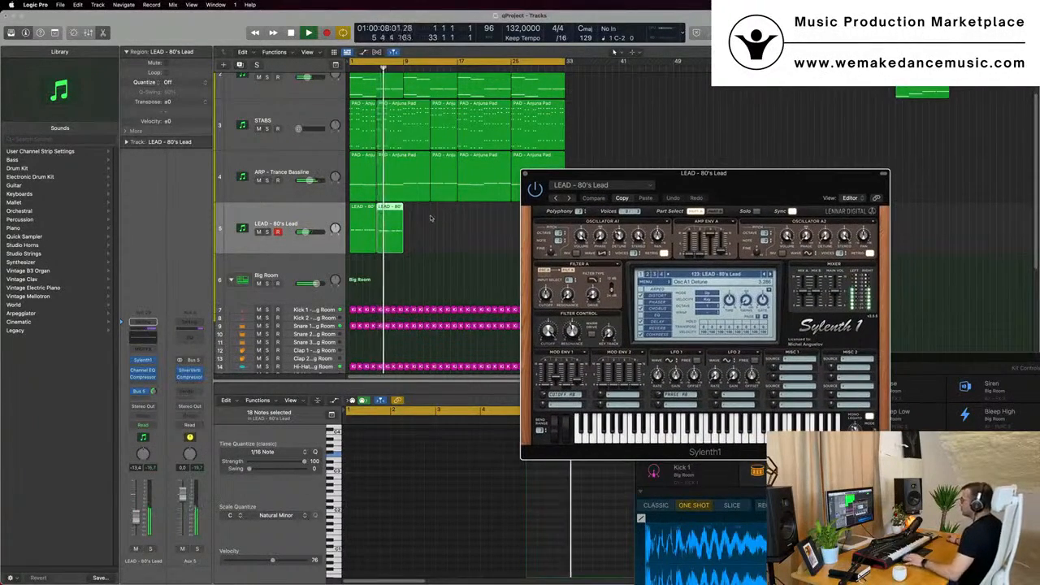
pyautogui.press('space')
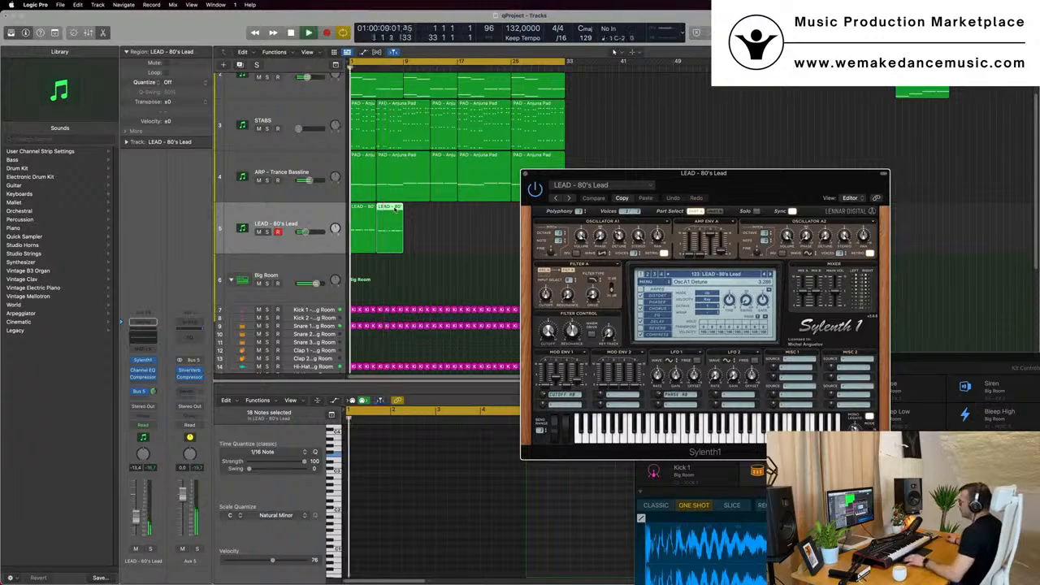
# Step: Compare the copied lead notes with the overlapping PAD, STABS and ARP regions in the Piano Roll during playback
pyautogui.doubleClick(395, 210)
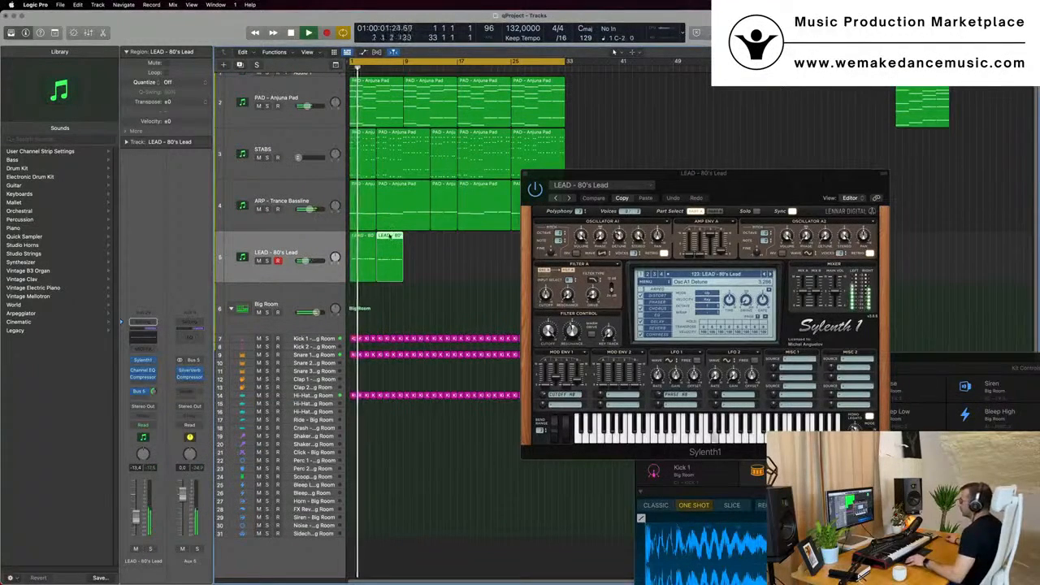
pyautogui.doubleClick(390, 236)
pyautogui.moveTo(395, 293); pyautogui.dragTo(392, 107)
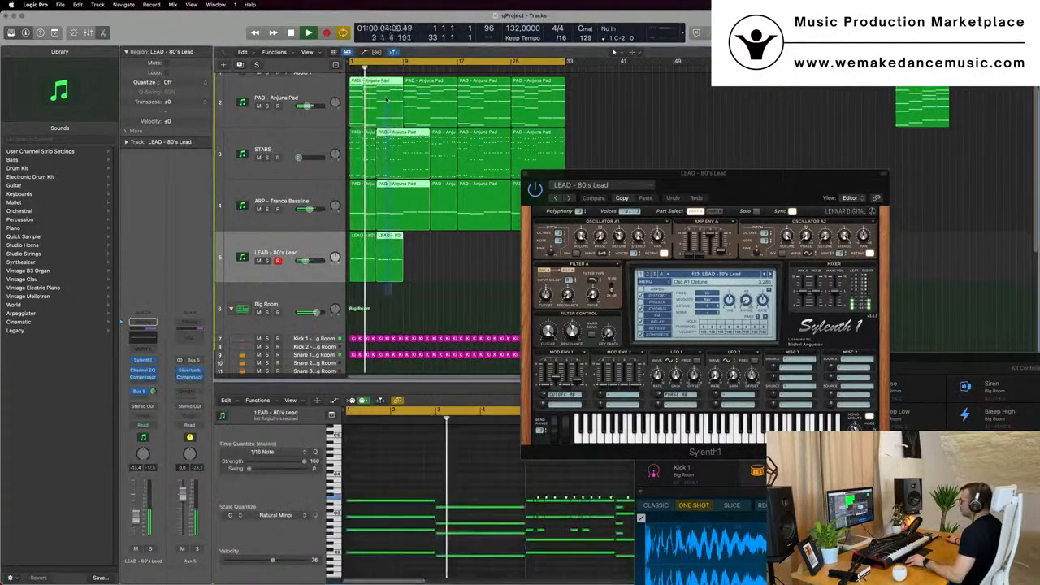
pyautogui.scroll(-4, 490, 478)
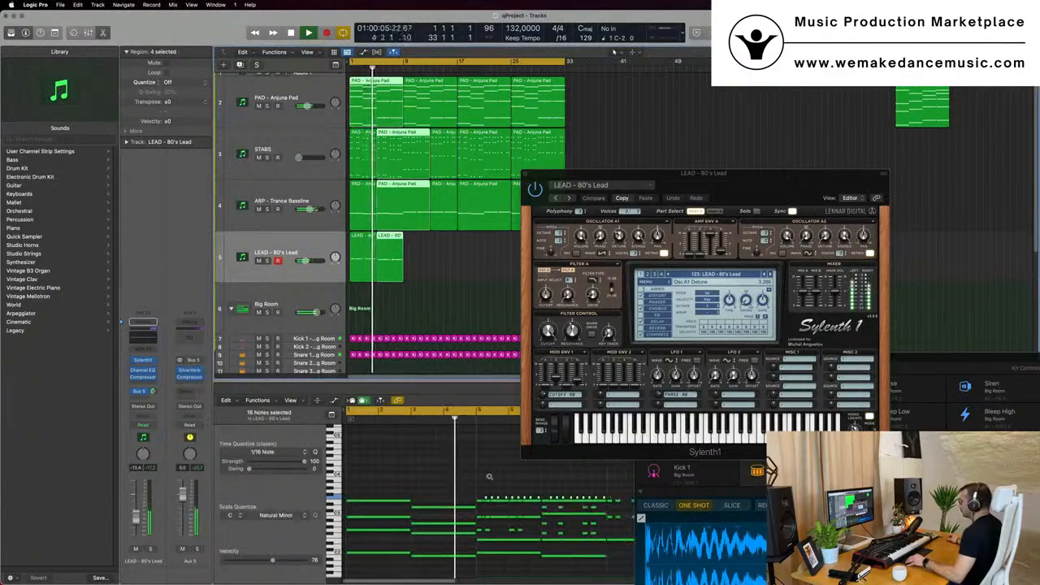
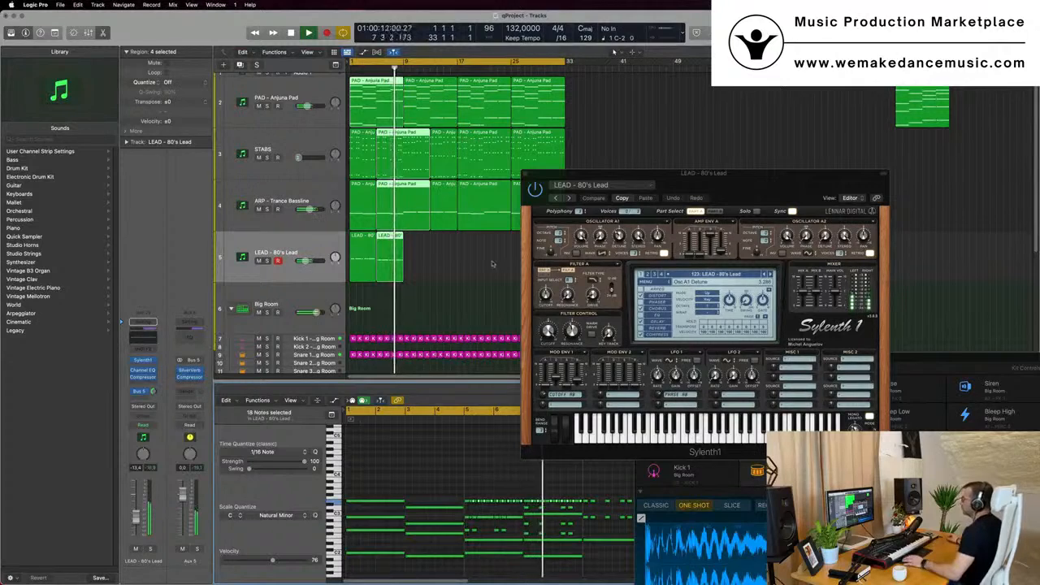
pyautogui.moveTo(577, 196); pyautogui.dragTo(640, 173)
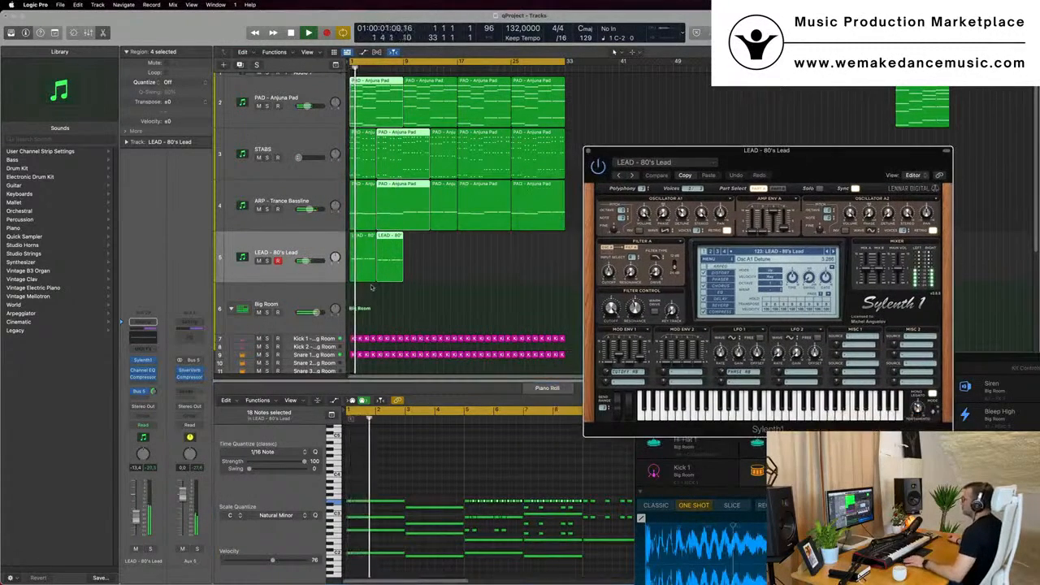
pyautogui.click(472, 275)
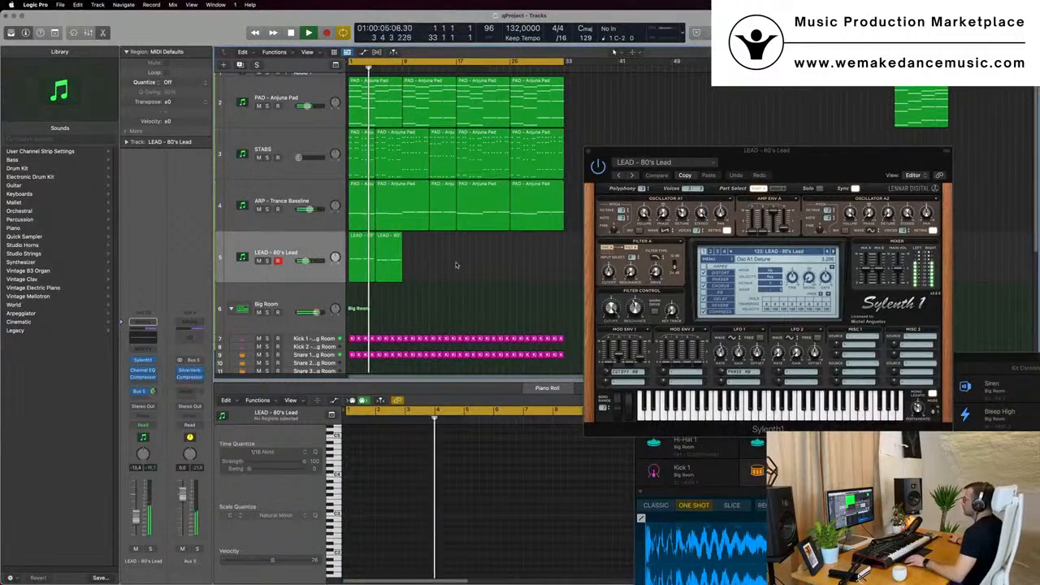
# Step: Examine the notes of the first and second ARP - Trance Bassline regions while playing the opening bars
pyautogui.scroll(1, 455, 266)
pyautogui.scroll(-2, 455, 266)
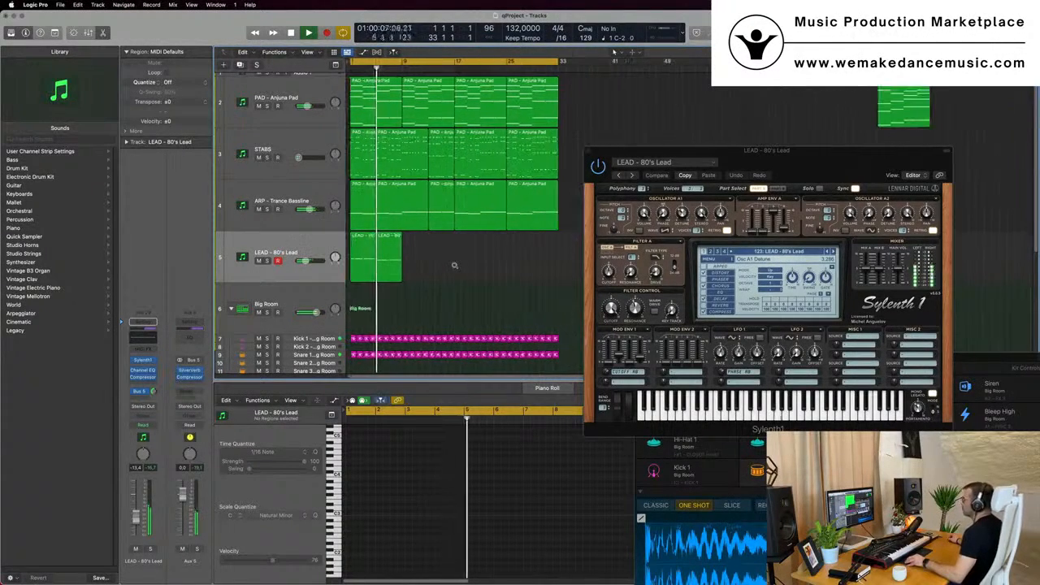
pyautogui.scroll(-2, 451, 267)
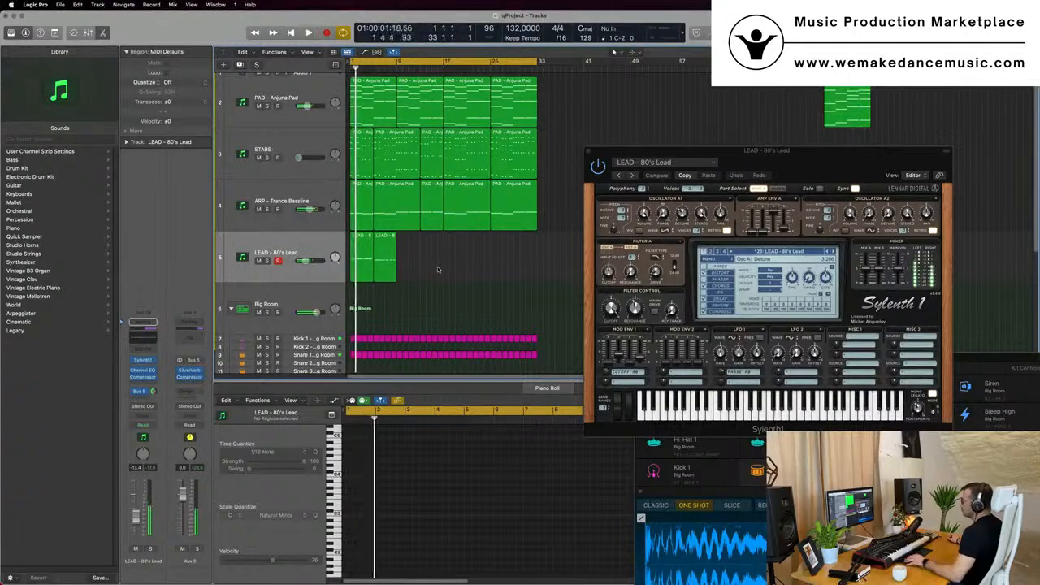
pyautogui.scroll(5, 438, 270)
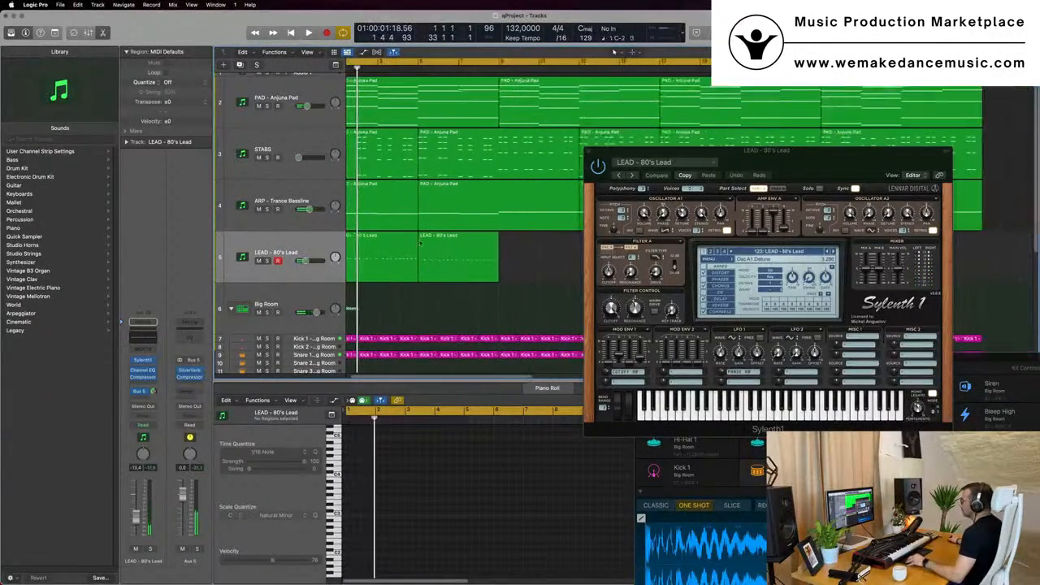
pyautogui.click(400, 220)
pyautogui.scroll(-2, 400, 220)
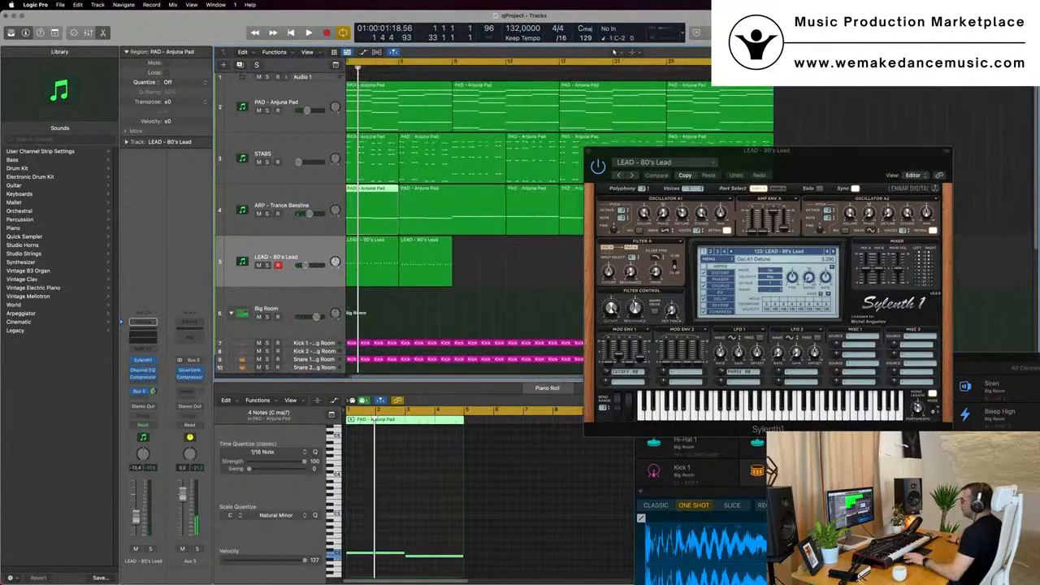
pyautogui.click(436, 212)
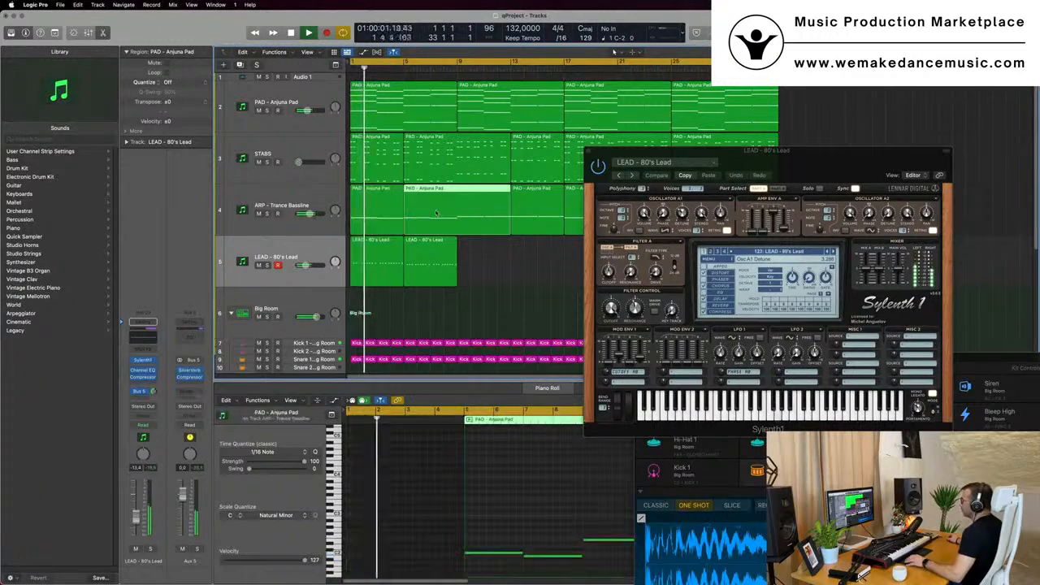
pyautogui.scroll(-3, 436, 213)
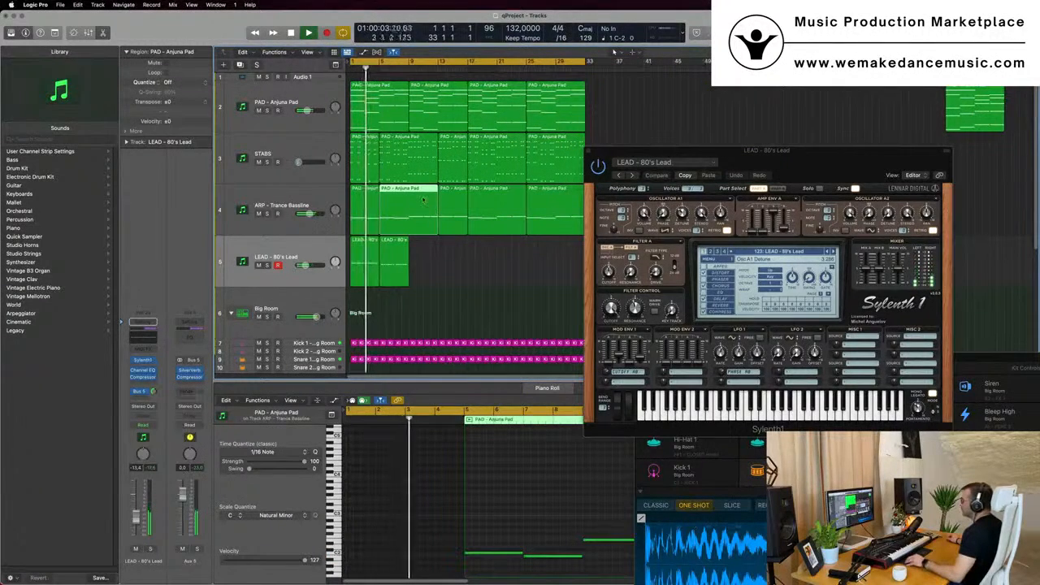
pyautogui.click(366, 211)
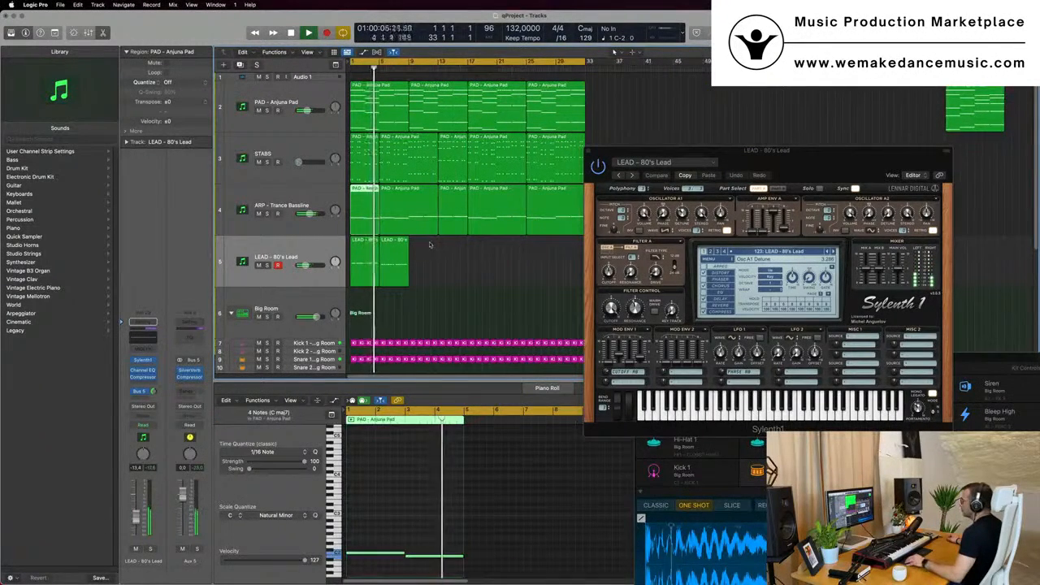
pyautogui.scroll(-2, 447, 238)
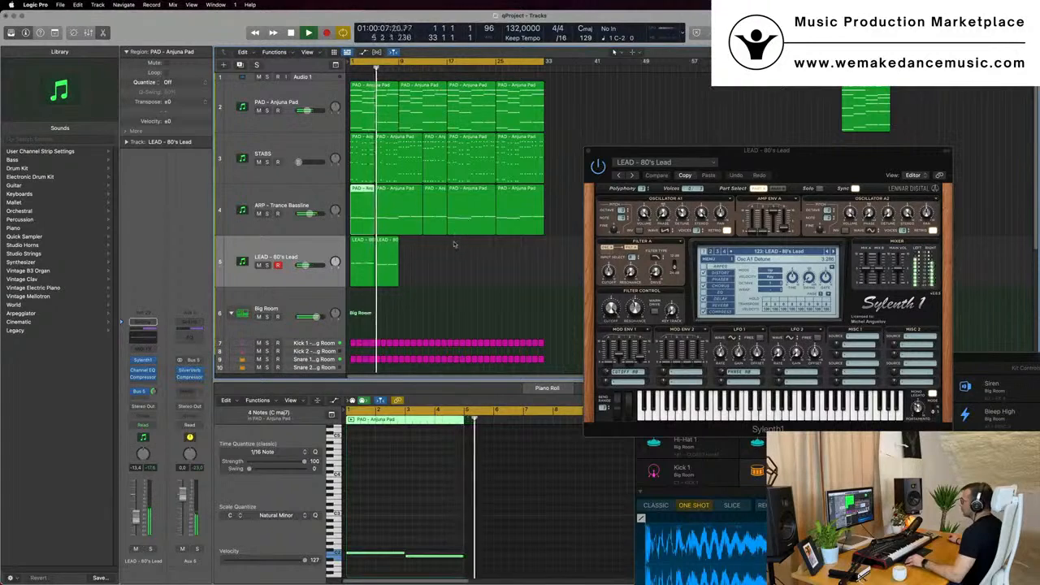
# Step: Replace the ARP - Trance Bassline regions before bar 25 with the eight-bar region from bar 25, placed at bars 1 and 9
pyautogui.moveTo(455, 249); pyautogui.dragTo(403, 221)
pyautogui.press('Delete')
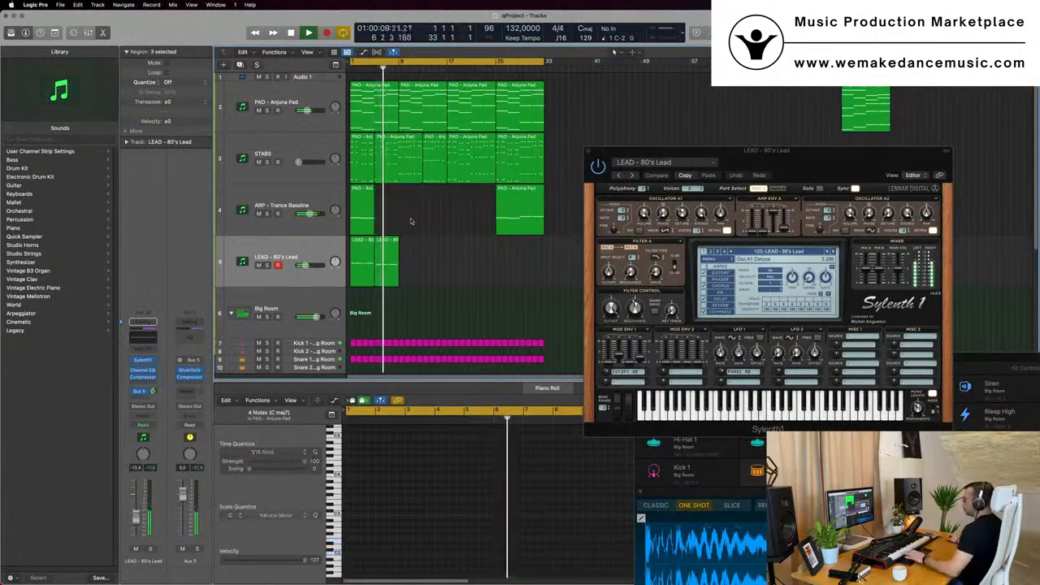
pyautogui.click(358, 218)
pyautogui.press('Delete')
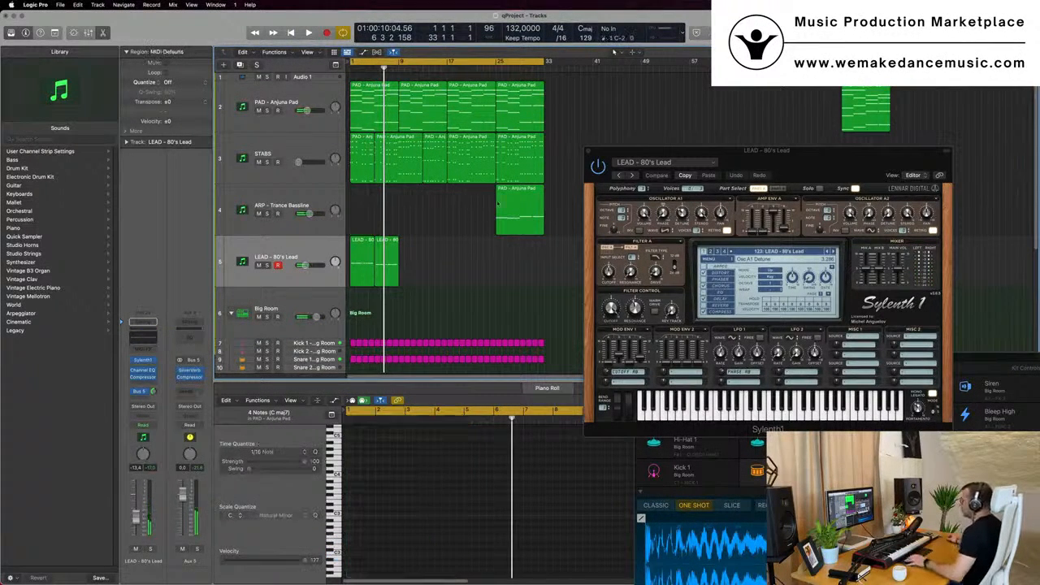
pyautogui.moveTo(514, 205); pyautogui.dragTo(425, 198)
pyautogui.press('space')
# Step: Replace the uneven STABS regions before bar 17 with copies of the eight-bar region
pyautogui.click(435, 167)
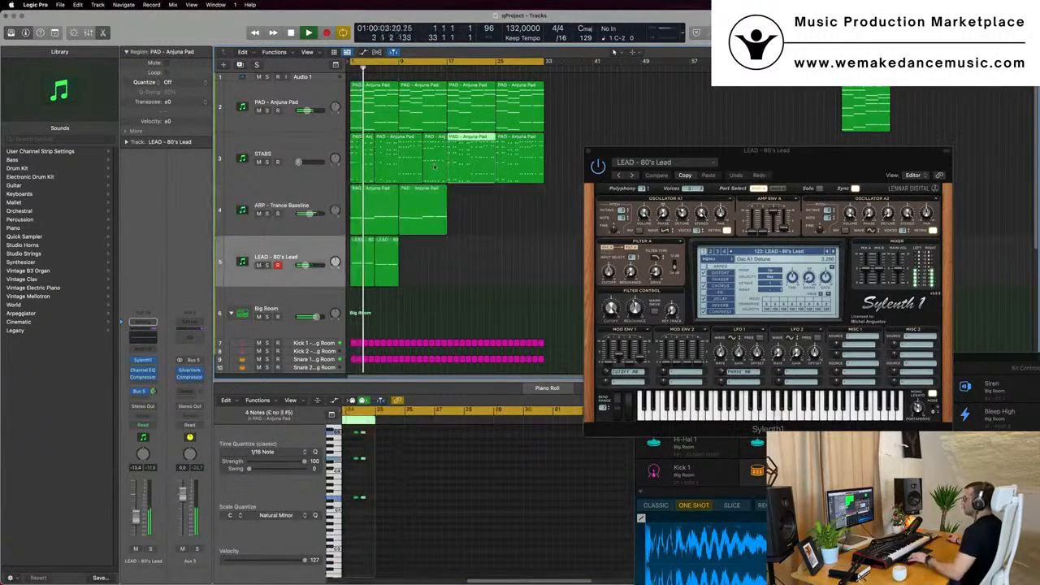
pyautogui.press('Delete')
pyautogui.moveTo(381, 171); pyautogui.dragTo(364, 167)
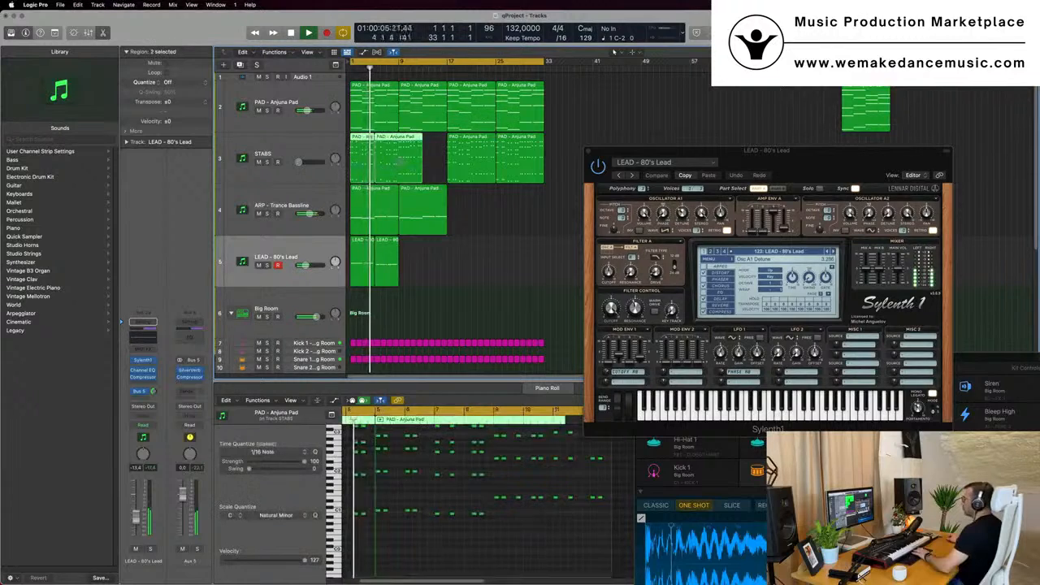
pyautogui.press('Delete')
pyautogui.moveTo(464, 160); pyautogui.dragTo(436, 162)
pyautogui.press('space')
# Step: Copy the ARP regions to fill bars 17 to 33, and repeat the two LEAD regions up to bar 33
pyautogui.moveTo(494, 218); pyautogui.dragTo(462, 212)
pyautogui.moveTo(452, 266); pyautogui.dragTo(353, 270)
pyautogui.press('super+r')
pyautogui.press('super+r')
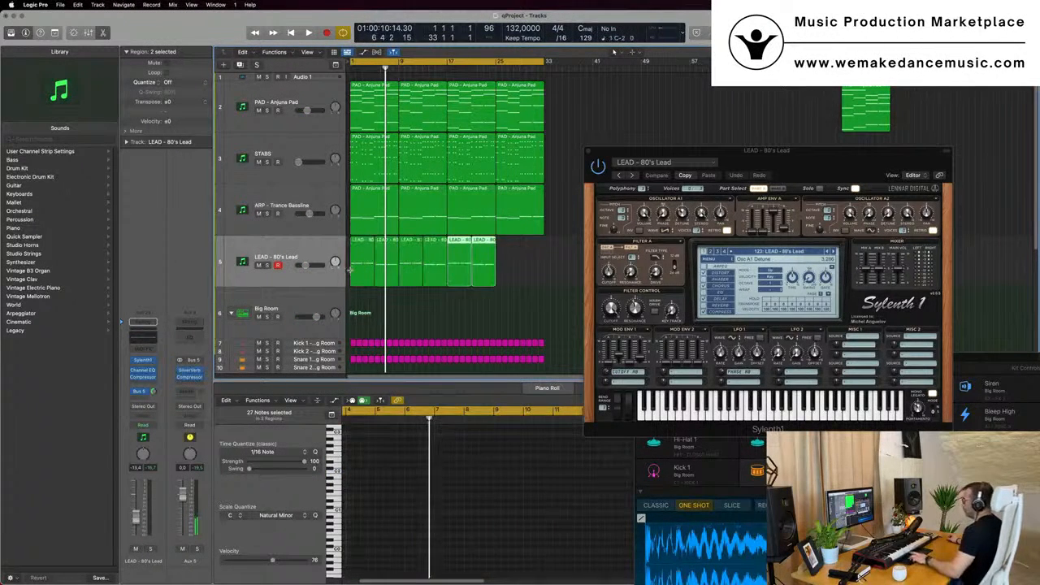
pyautogui.press('super+r')
# Step: Play the arrangement from the start and raise the LEAD - 80's Lead track's volume slightly
pyautogui.press('Return')
pyautogui.press('space')
pyautogui.moveTo(790, 161); pyautogui.dragTo(609, 166)
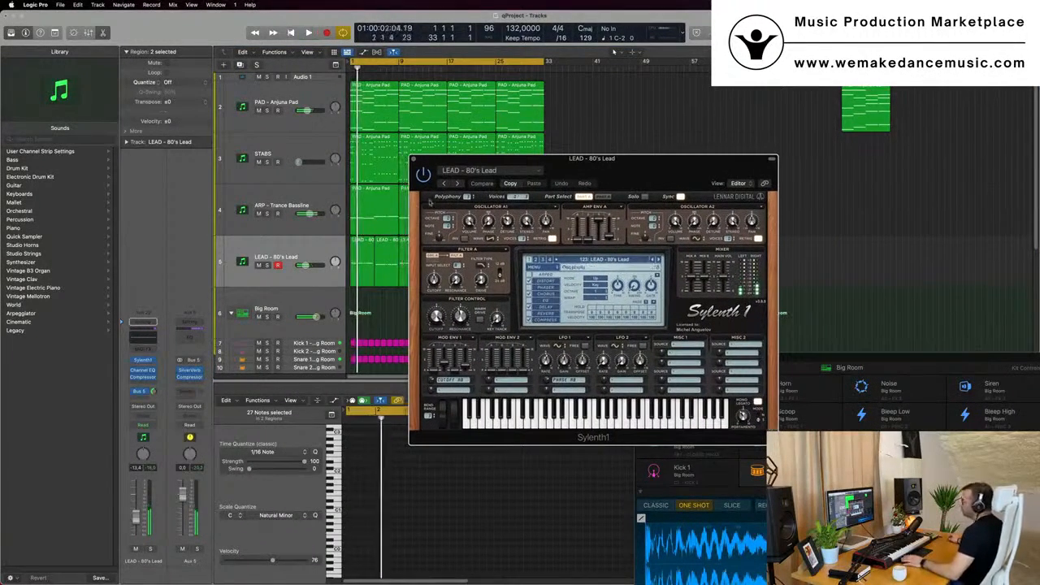
pyautogui.click(134, 515)
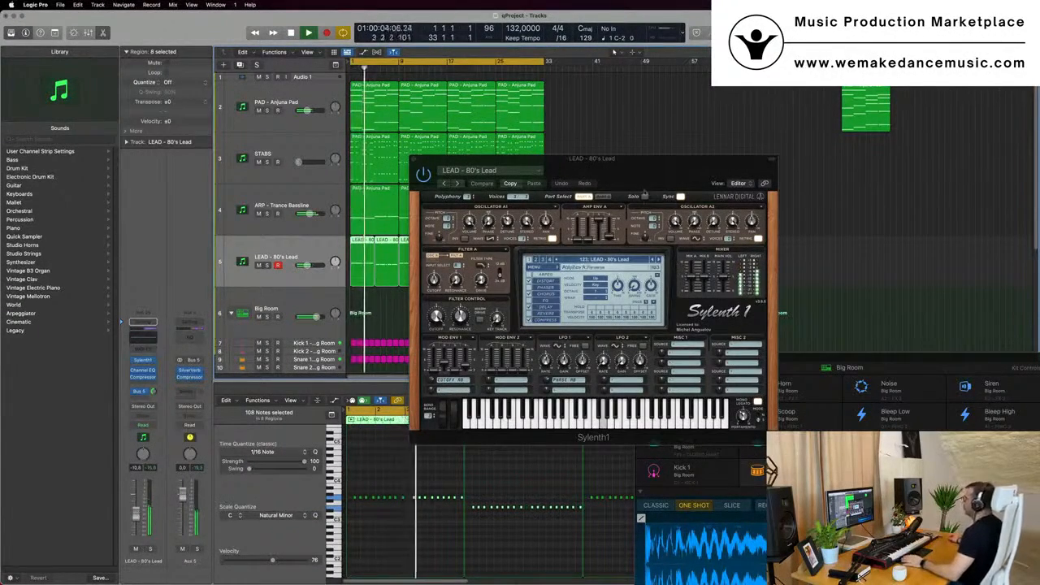
# Step: Repeat all regions on every track, including the drums, from bar 33 to bar 65
pyautogui.moveTo(591, 159); pyautogui.dragTo(862, 150)
pyautogui.press('super+Left')
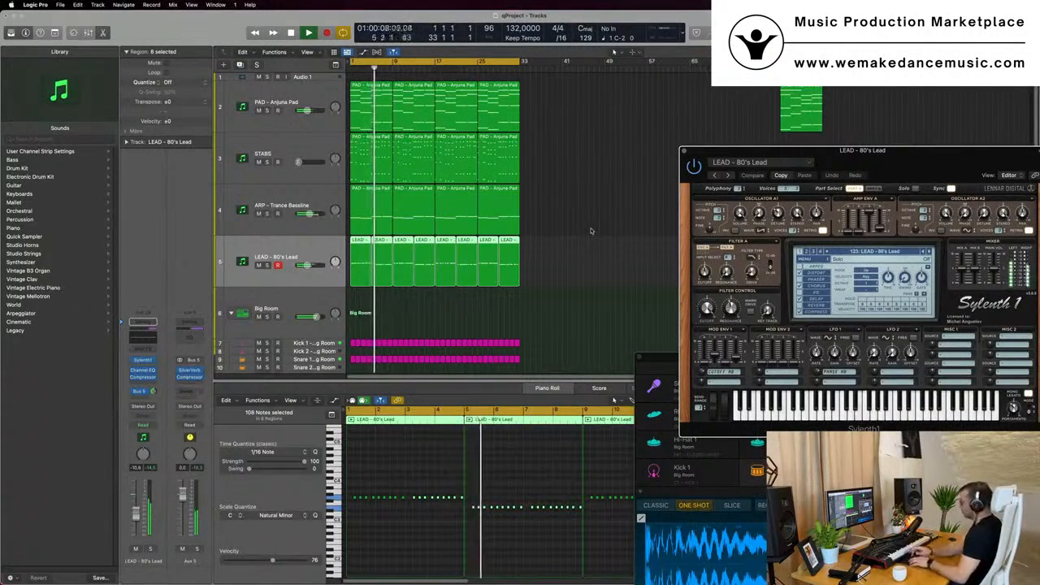
pyautogui.press('super+r')
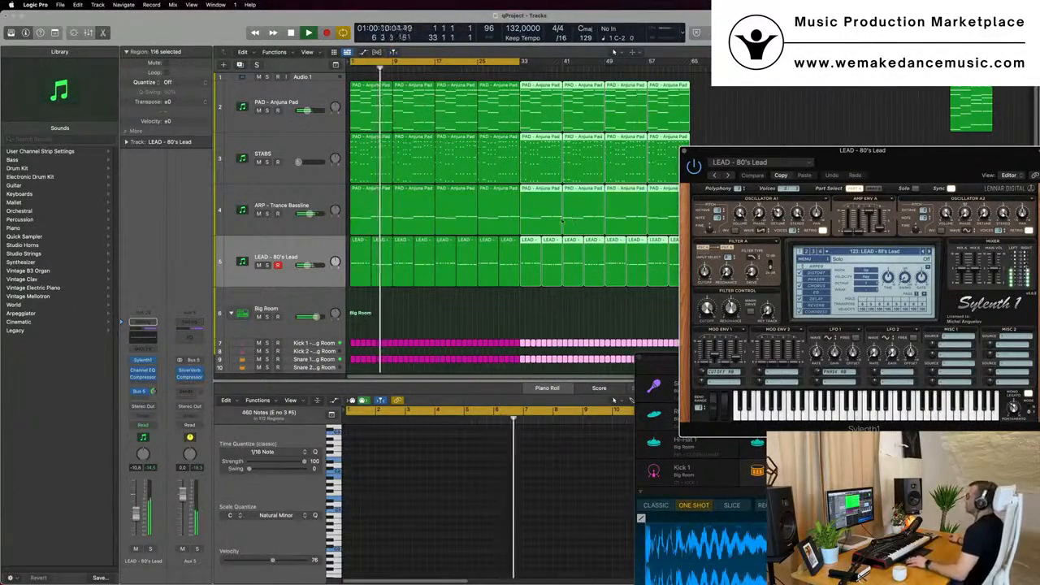
# Step: Show the global tracks and turn on the secondary ruler for the arrangement
pyautogui.click(335, 65)
pyautogui.click(315, 54)
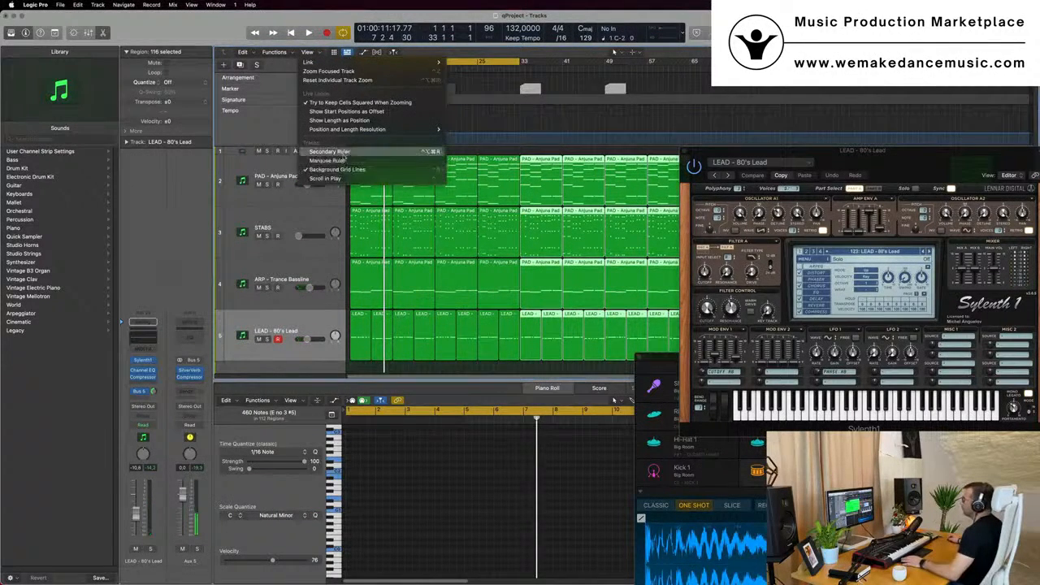
pyautogui.click(329, 151)
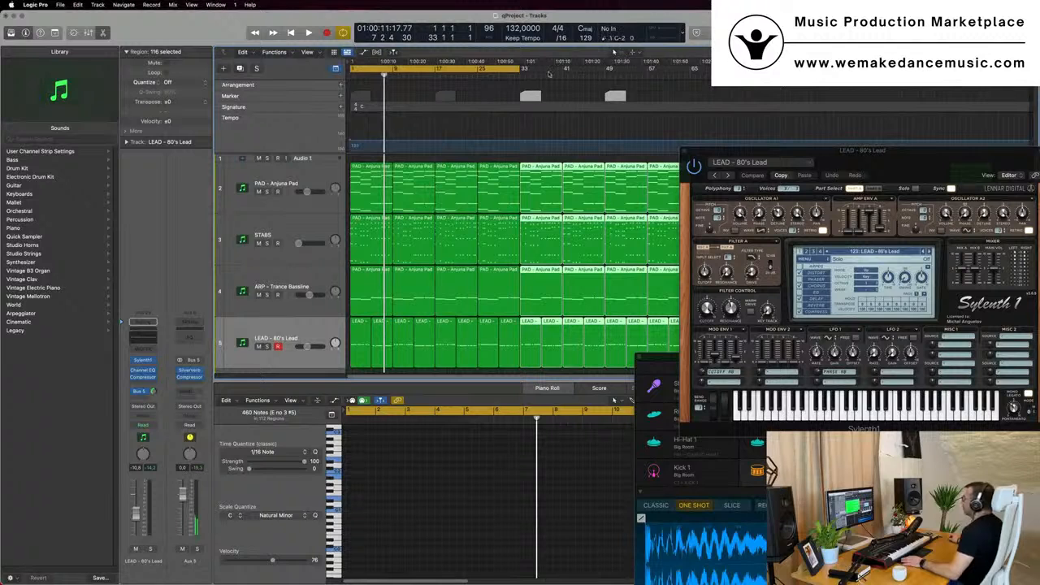
# Step: Extend the cycle range to bar 65 and hide the global tracks again
pyautogui.moveTo(518, 71); pyautogui.dragTo(689, 86)
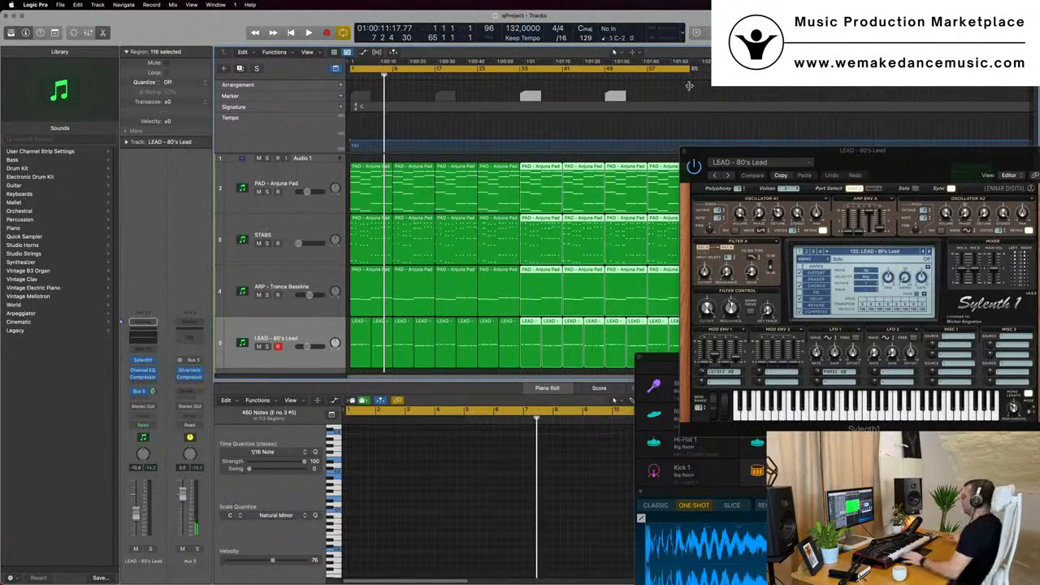
pyautogui.click(536, 130)
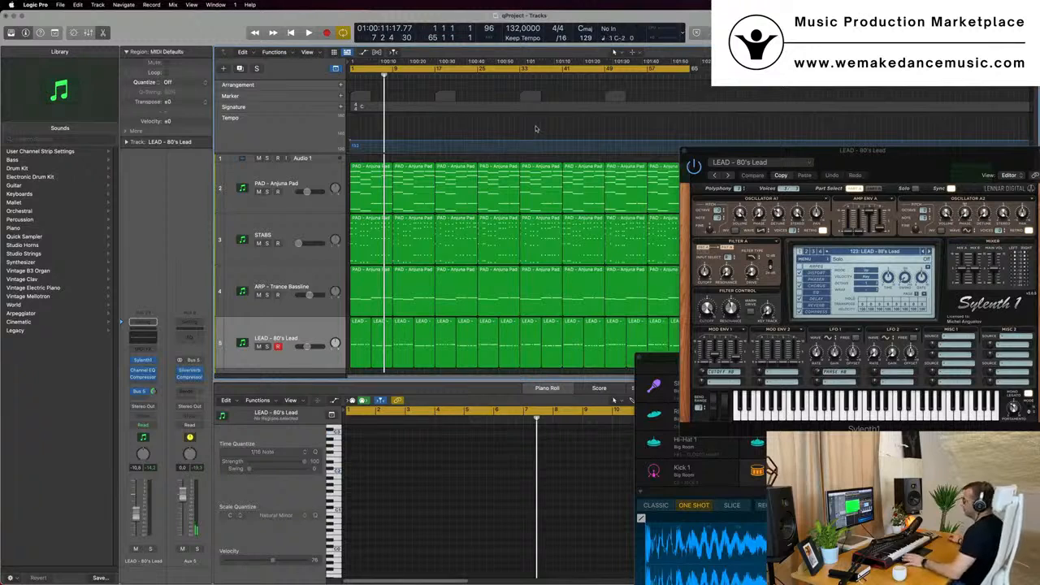
pyautogui.press('space')
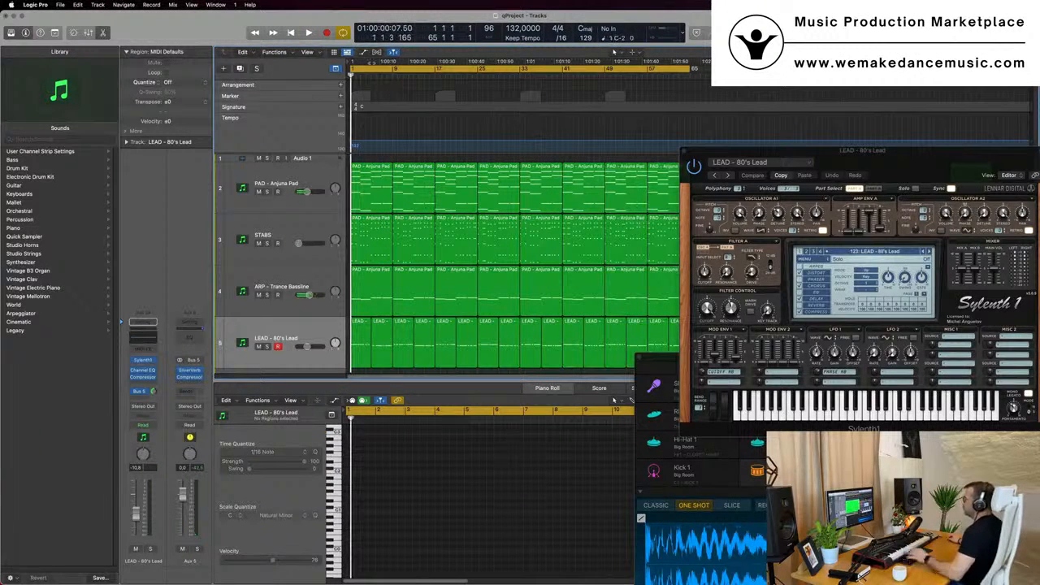
pyautogui.click(334, 70)
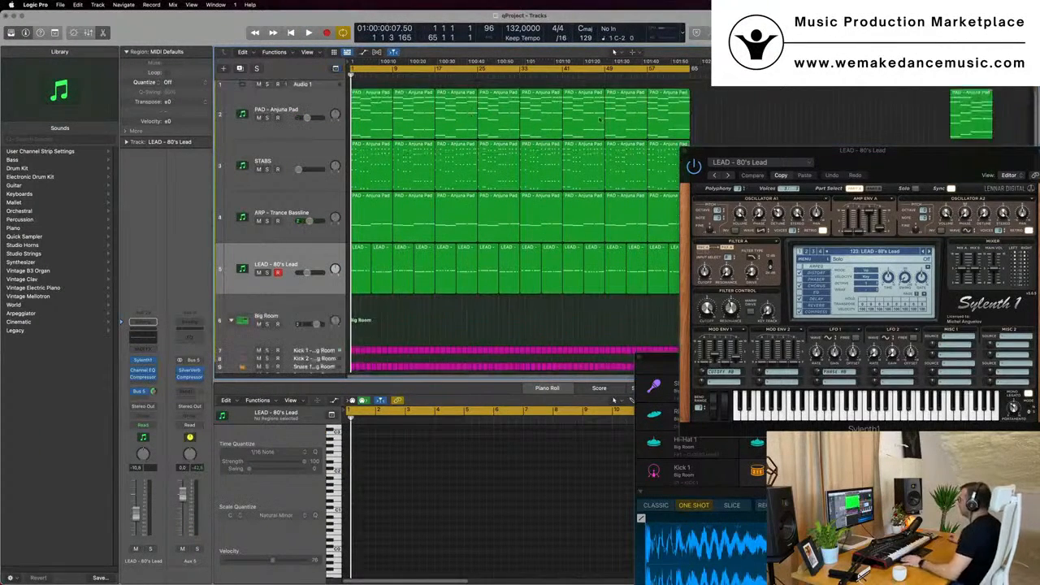
# Step: Select the STABS track during playback, close the lead's synth window and restart from the beginning
pyautogui.moveTo(821, 151); pyautogui.dragTo(734, 233)
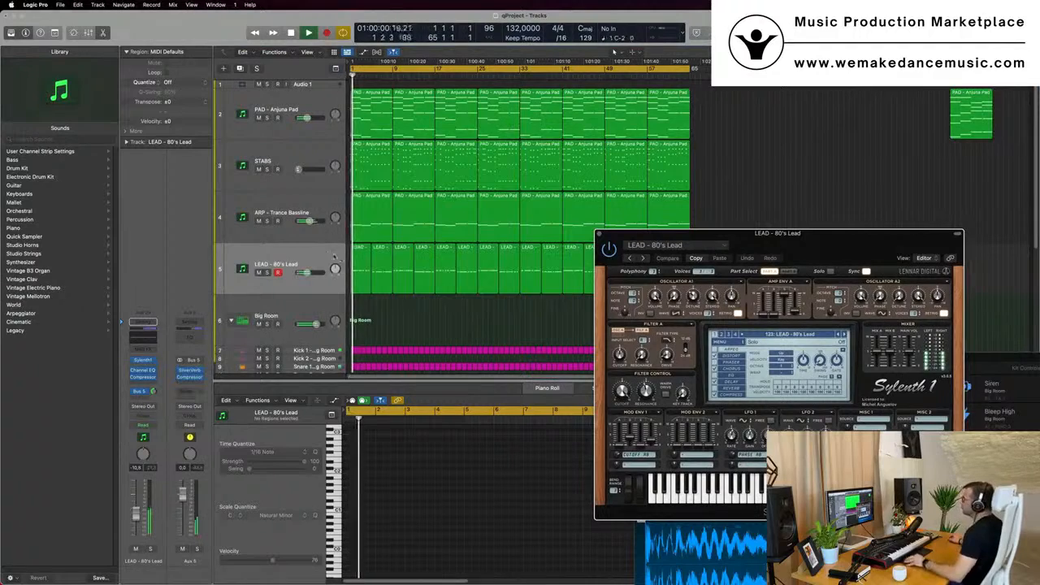
pyautogui.click(280, 155)
pyautogui.moveTo(815, 232); pyautogui.dragTo(667, 210)
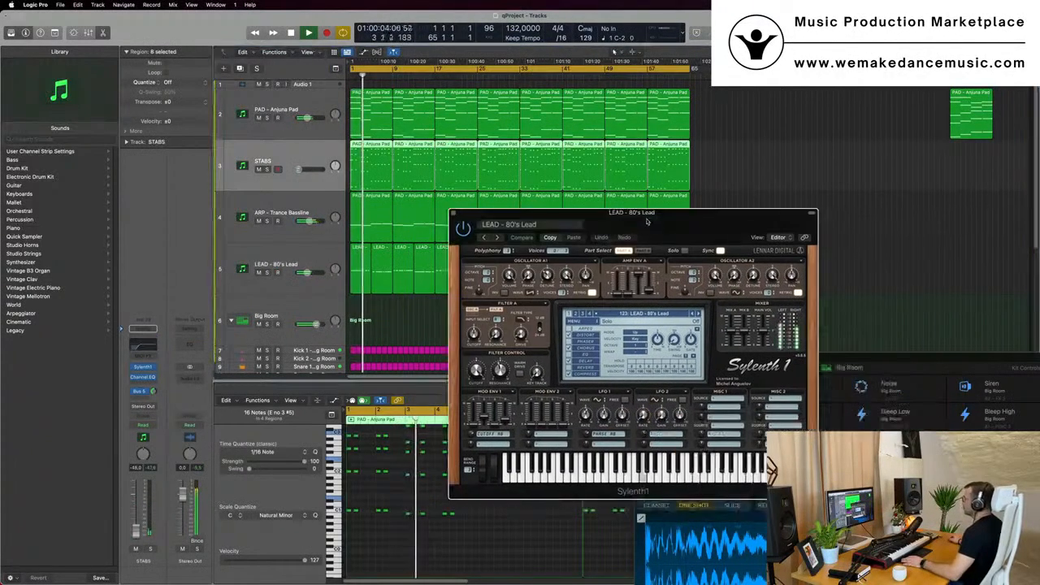
pyautogui.click(453, 212)
pyautogui.press('Return')
# Step: Open Sylenth1 on the LEAD - 80's Lead track and replay the arrangement from the start
pyautogui.click(298, 270)
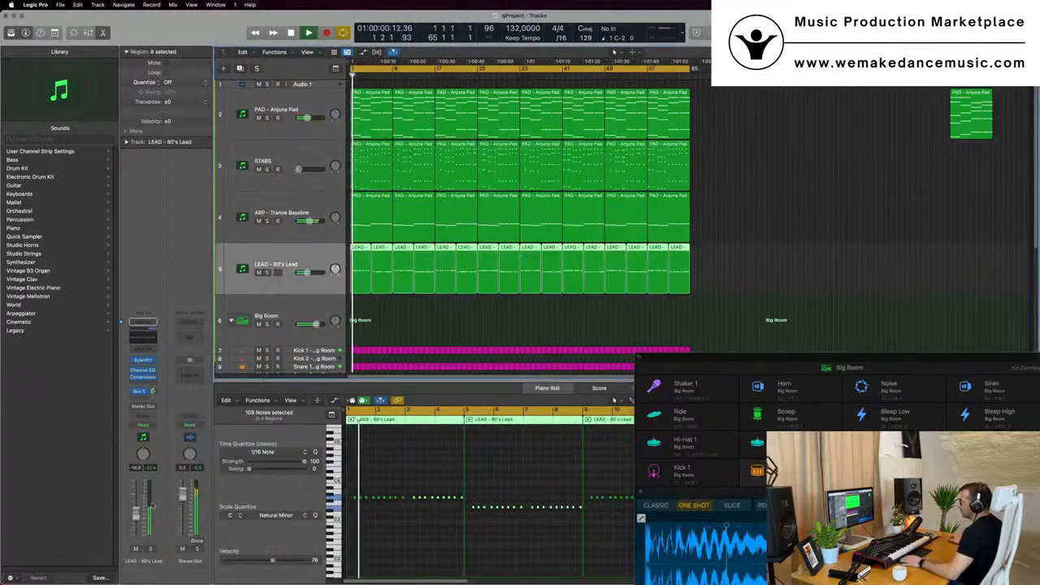
pyautogui.click(143, 360)
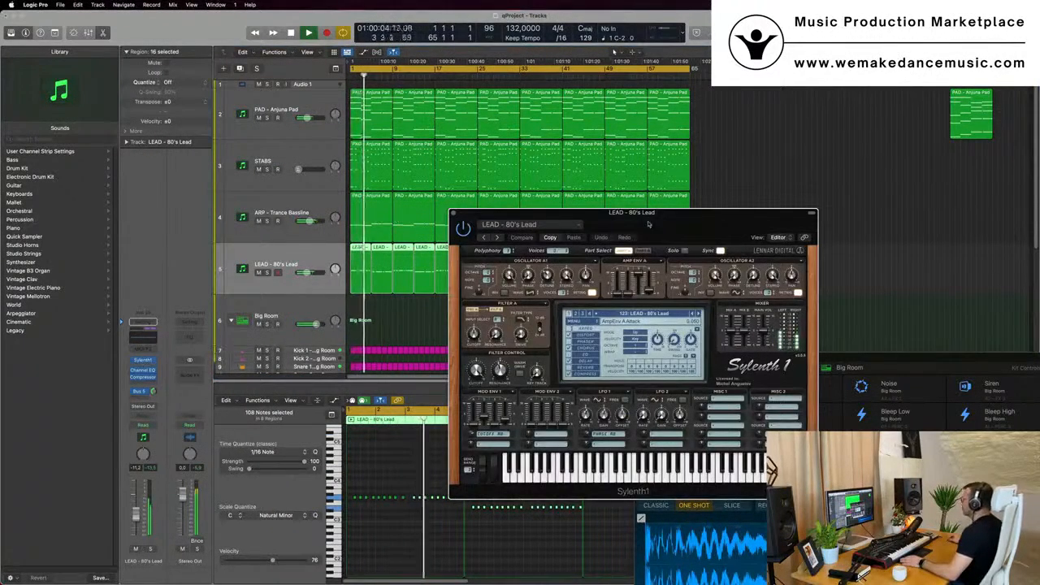
pyautogui.moveTo(648, 224); pyautogui.dragTo(646, 159)
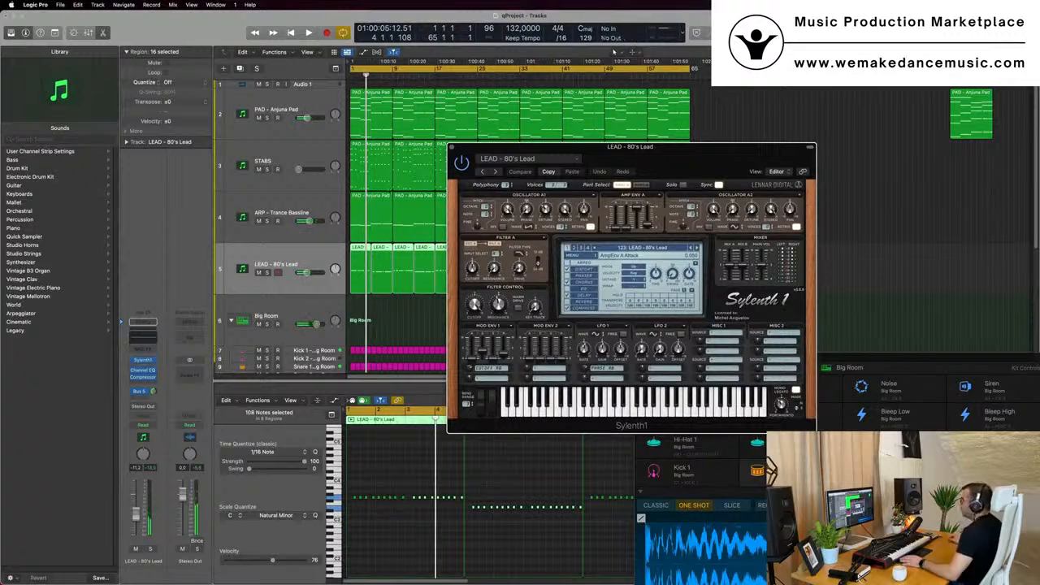
pyautogui.press('Return')
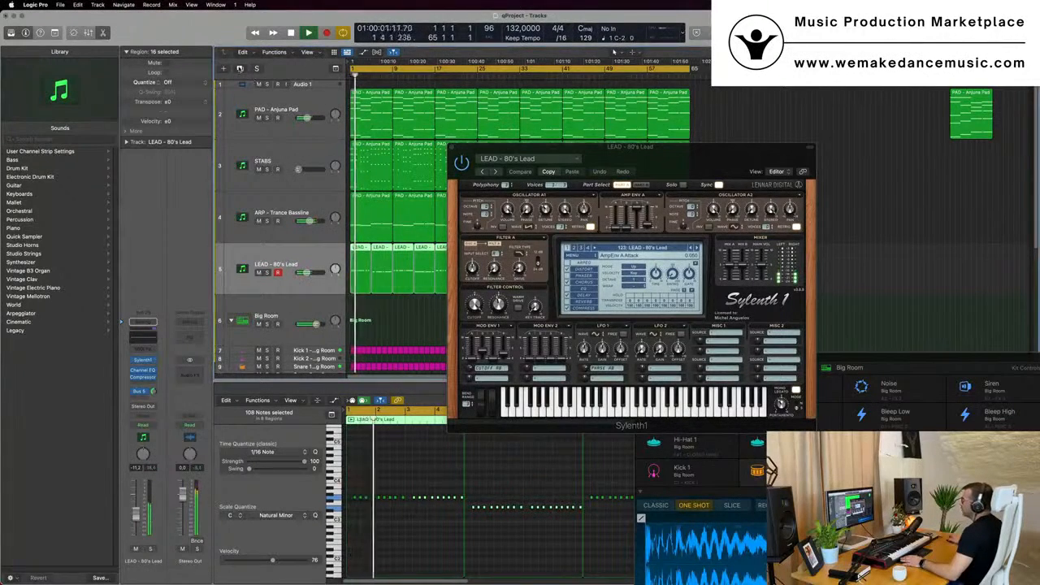
# Step: Duplicate the LEAD - 80's Lead track together with all its regions, and mute the duplicate
pyautogui.press('super+d')
pyautogui.moveTo(630, 147); pyautogui.dragTo(856, 144)
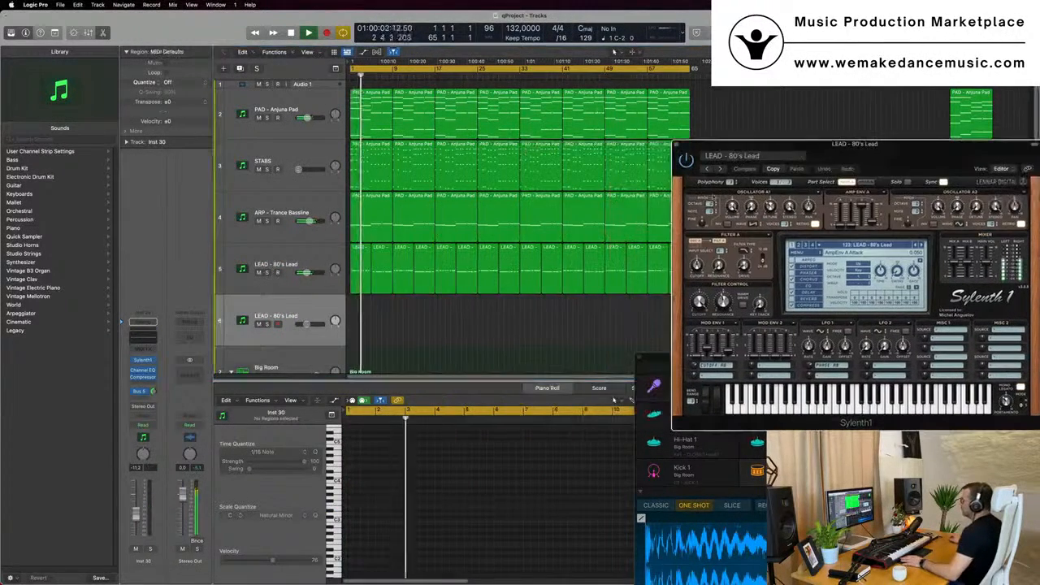
pyautogui.press('Return')
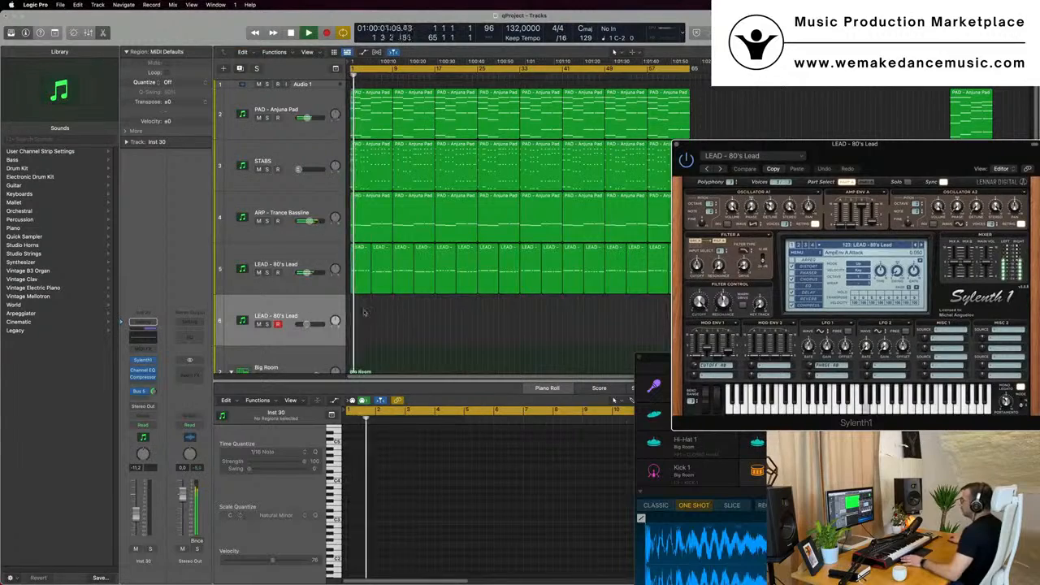
pyautogui.click(622, 286)
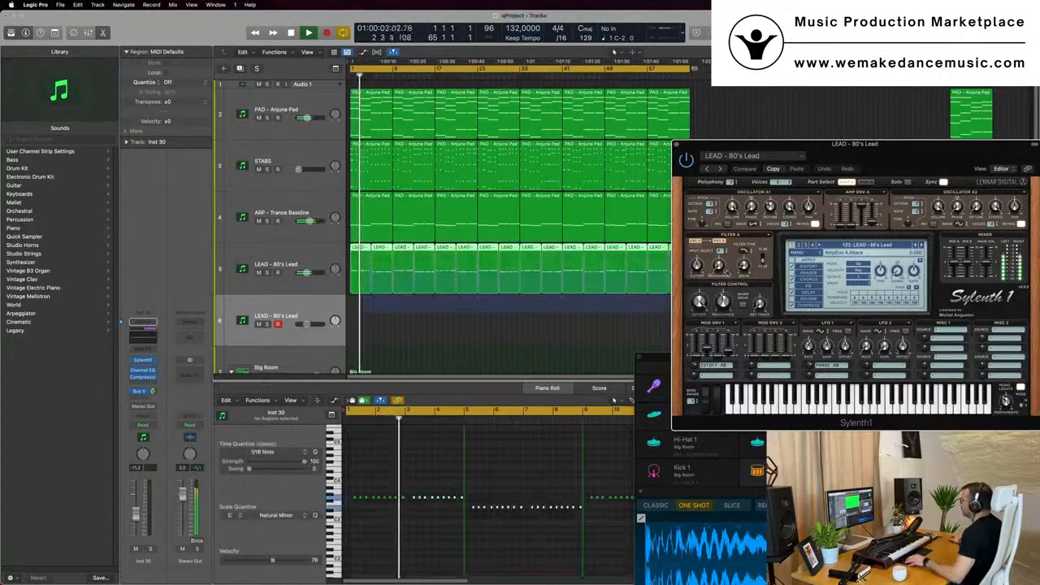
pyautogui.moveTo(745, 145); pyautogui.dragTo(978, 141)
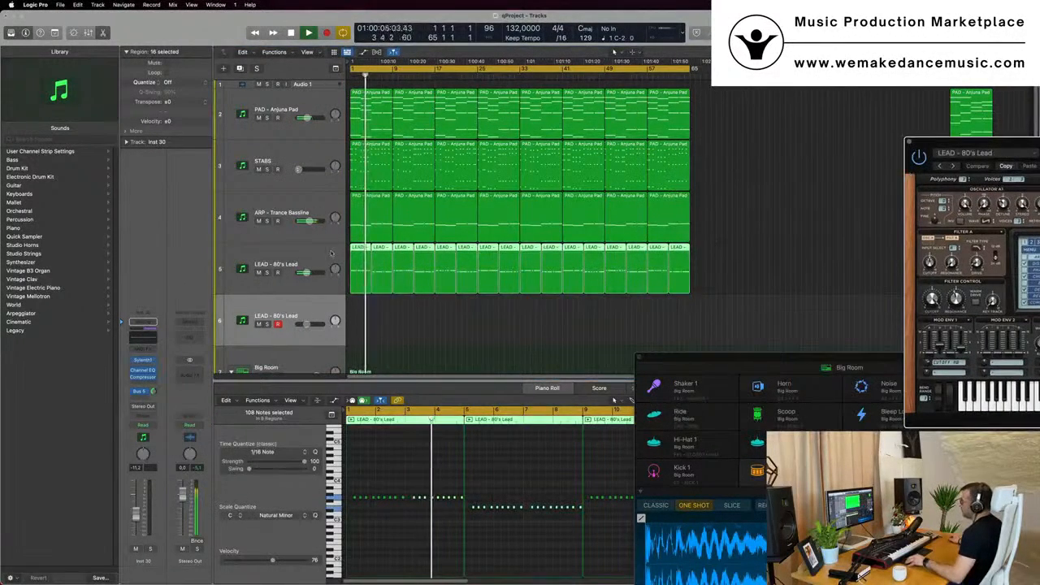
pyautogui.moveTo(356, 273); pyautogui.dragTo(355, 313)
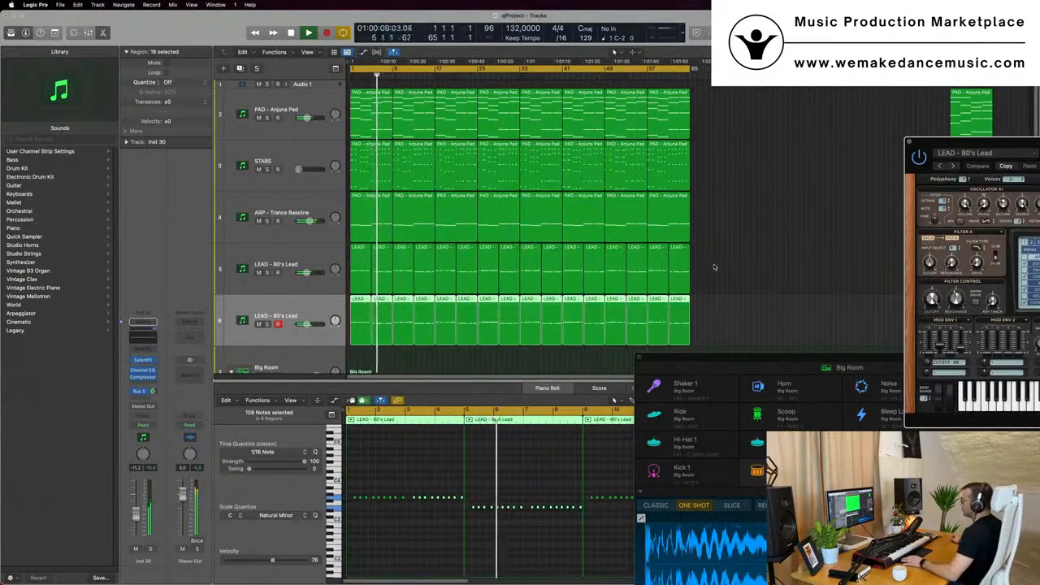
pyautogui.click(258, 324)
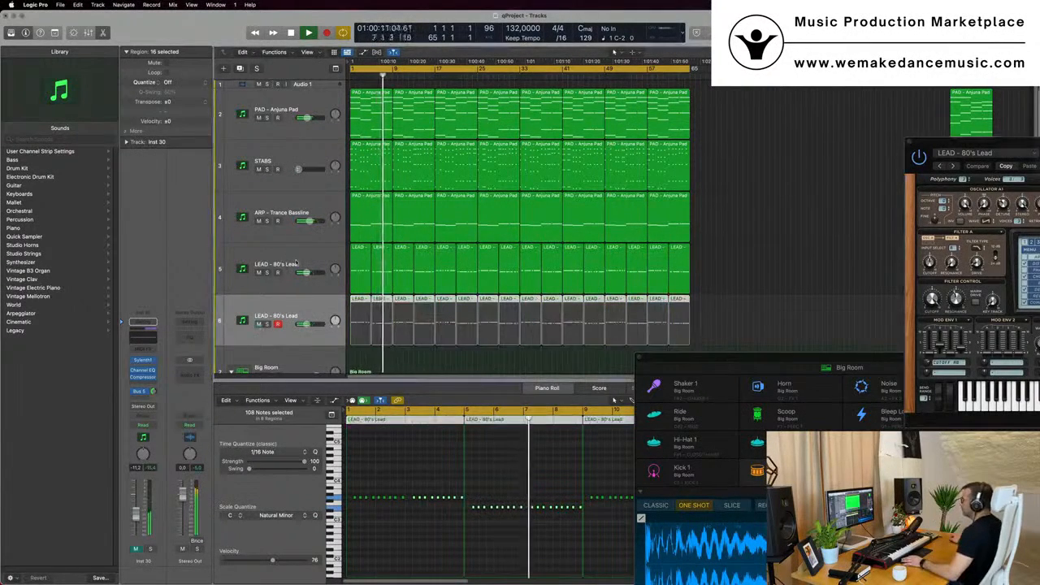
# Step: Browse Sylenth1 lead presets on the original LEAD track during playback and load LEAD - Basic Super Saw
pyautogui.press('Up')
pyautogui.moveTo(1015, 146); pyautogui.dragTo(541, 154)
pyautogui.click(536, 168)
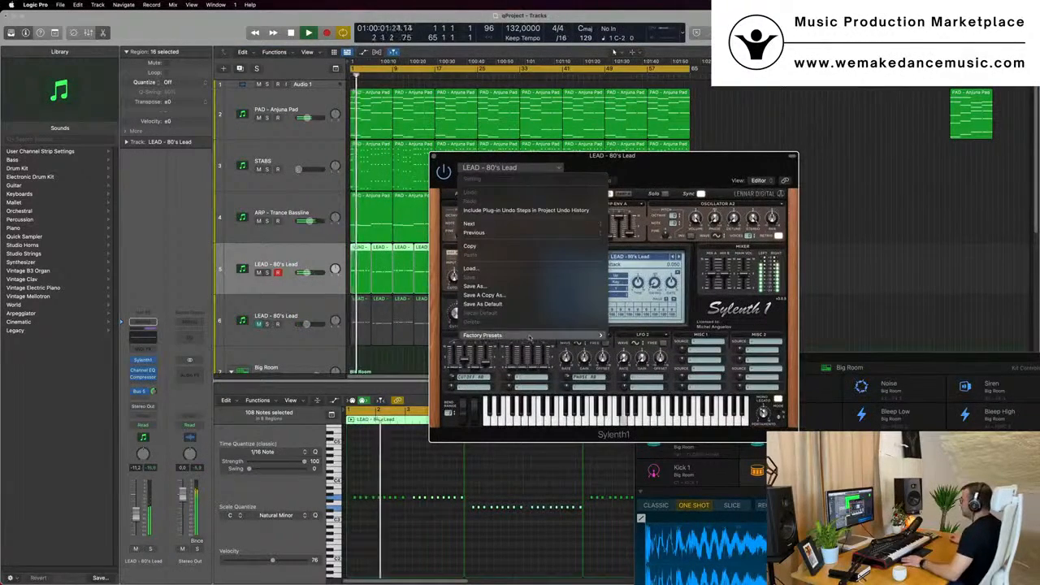
pyautogui.moveTo(529, 337)
pyautogui.click(752, 164)
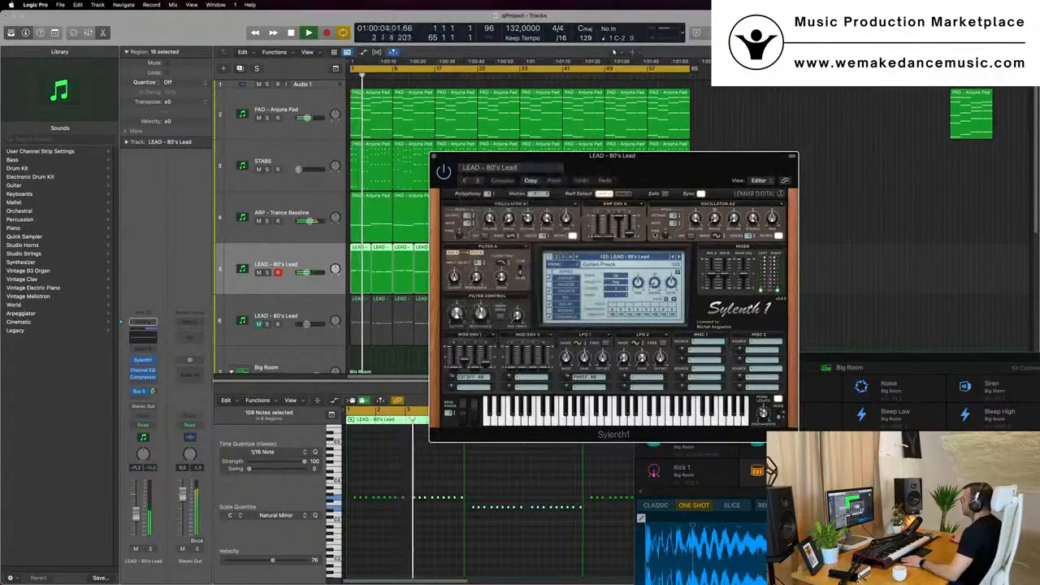
pyautogui.click(677, 256)
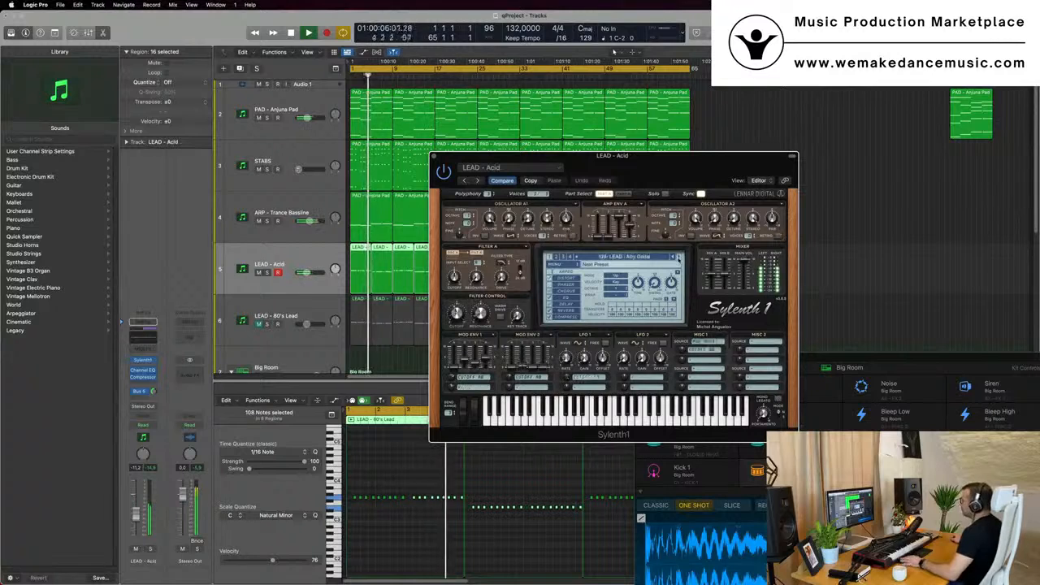
pyautogui.click(677, 257)
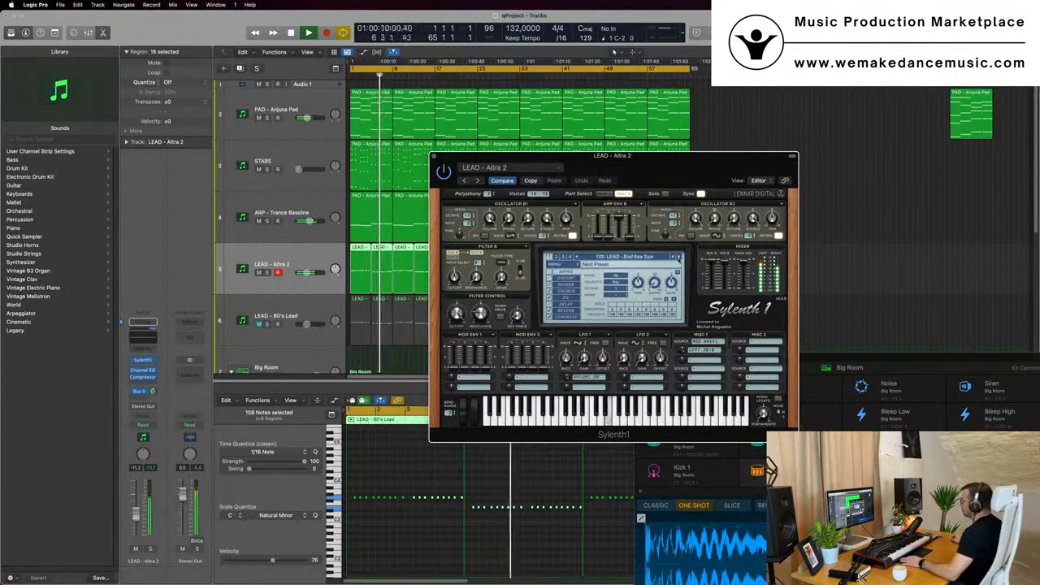
pyautogui.click(678, 257)
pyautogui.moveTo(695, 170); pyautogui.dragTo(780, 193)
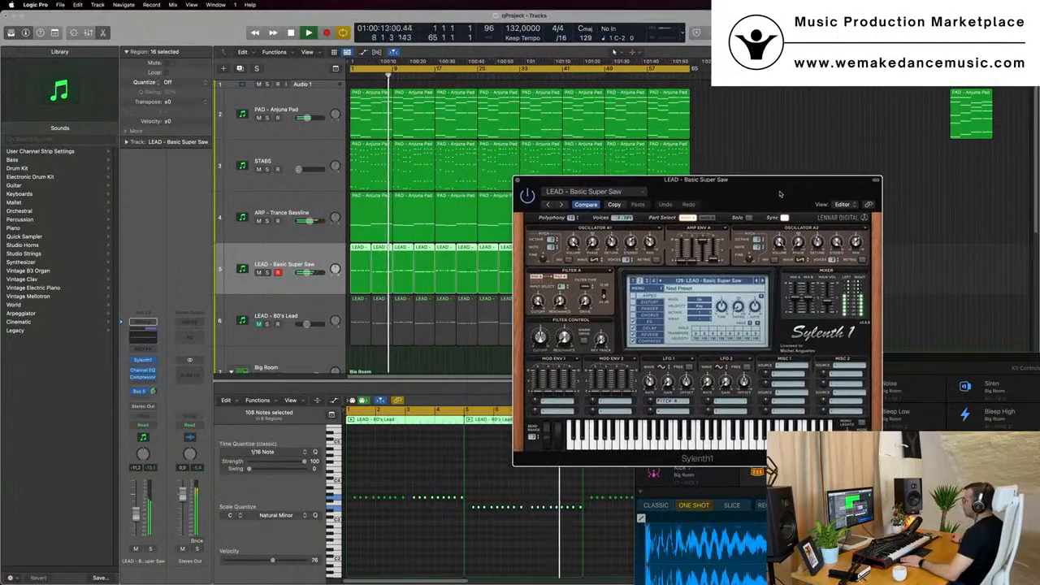
# Step: Raise the STABS track's volume to about -20 dB, comparing the mix with STABS muted and unmuted
pyautogui.click(311, 148)
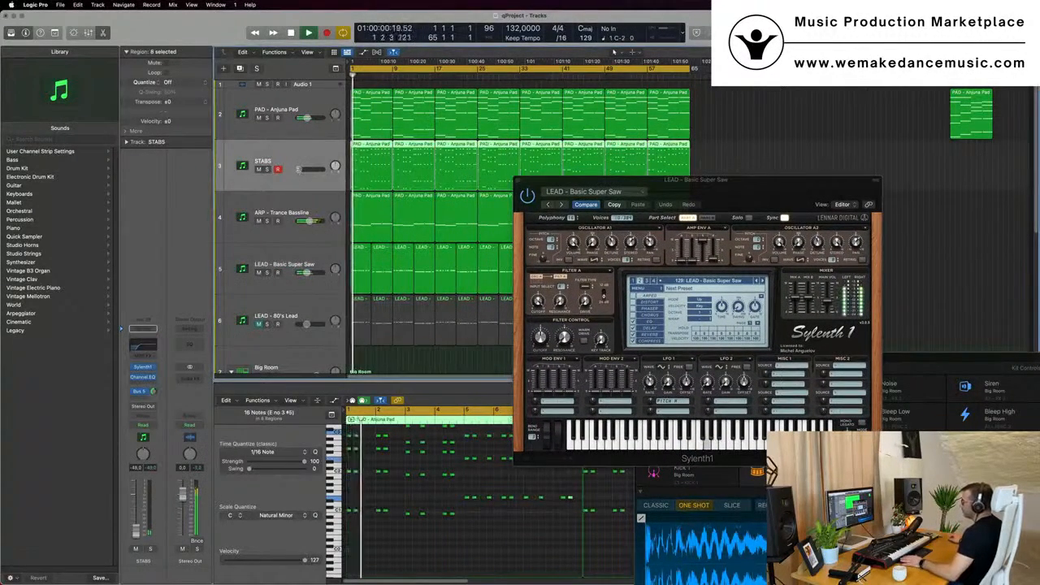
pyautogui.moveTo(298, 170); pyautogui.dragTo(302, 169)
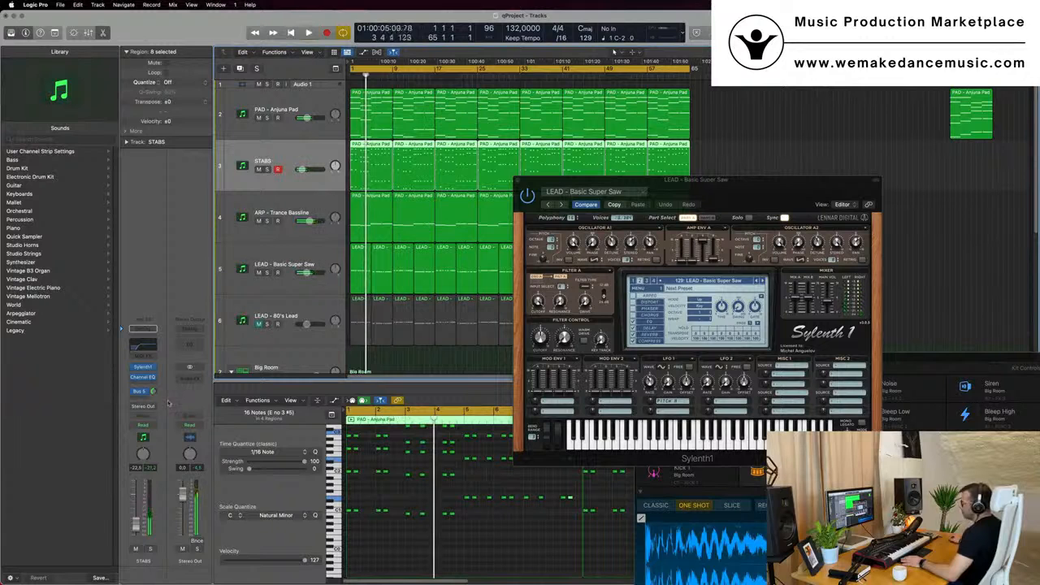
pyautogui.press('space')
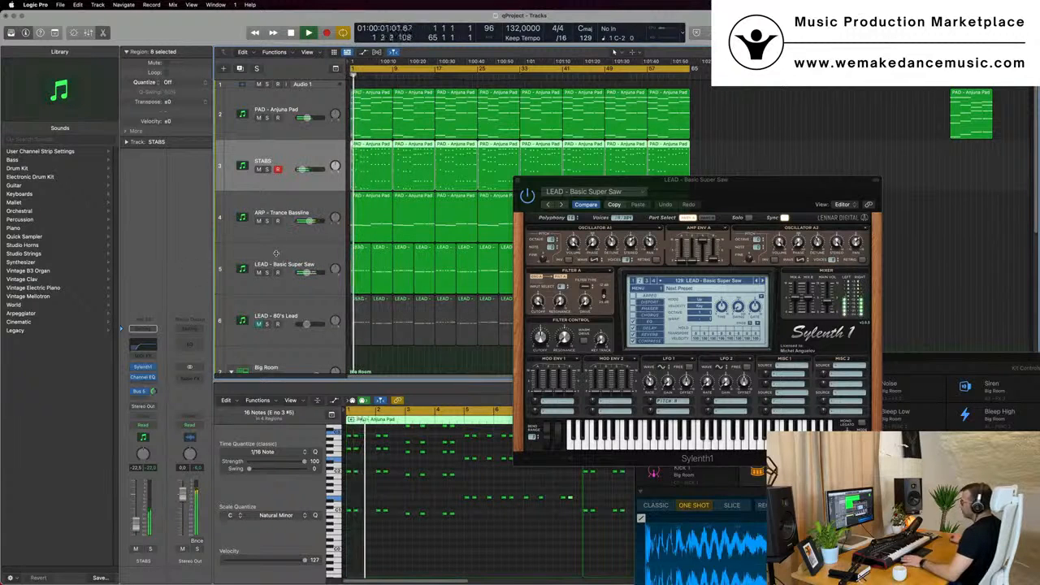
pyautogui.click(259, 169)
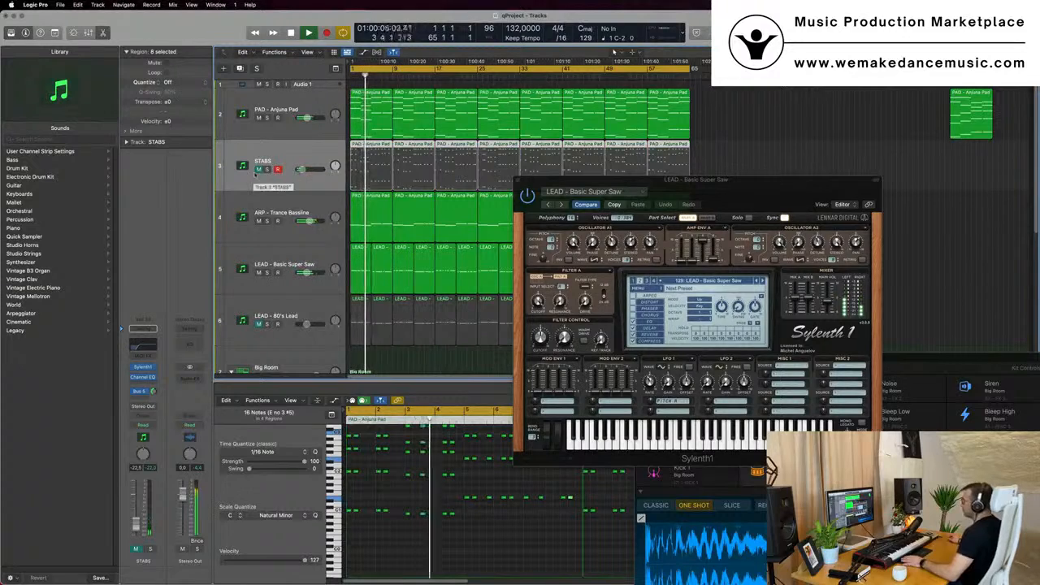
pyautogui.click(258, 169)
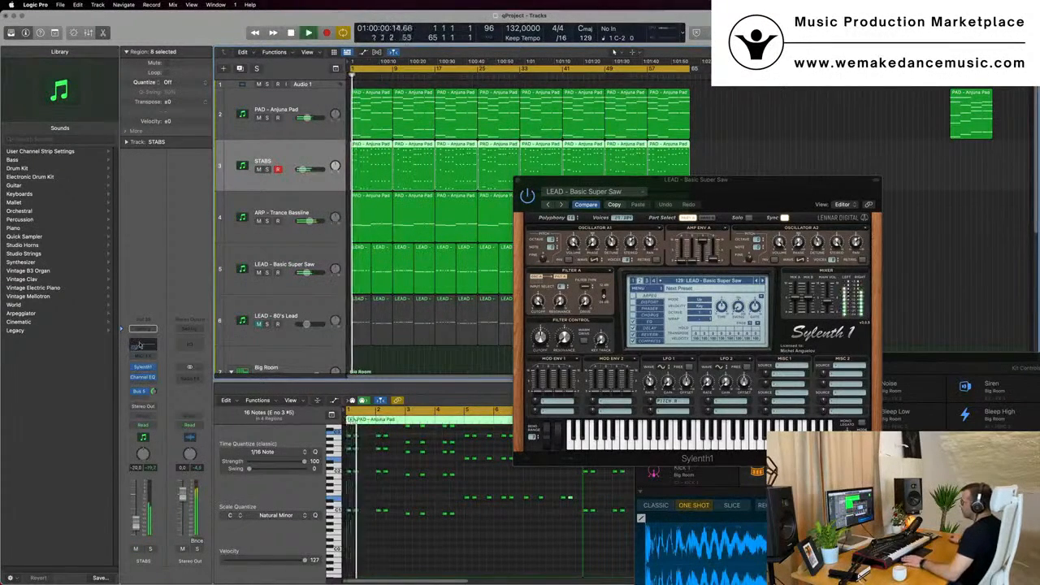
# Step: Raise the STABS track's volume to about -17.6 dB and adjust the filter cutoff in its Sylenth1, closing the synth window
pyautogui.click(143, 367)
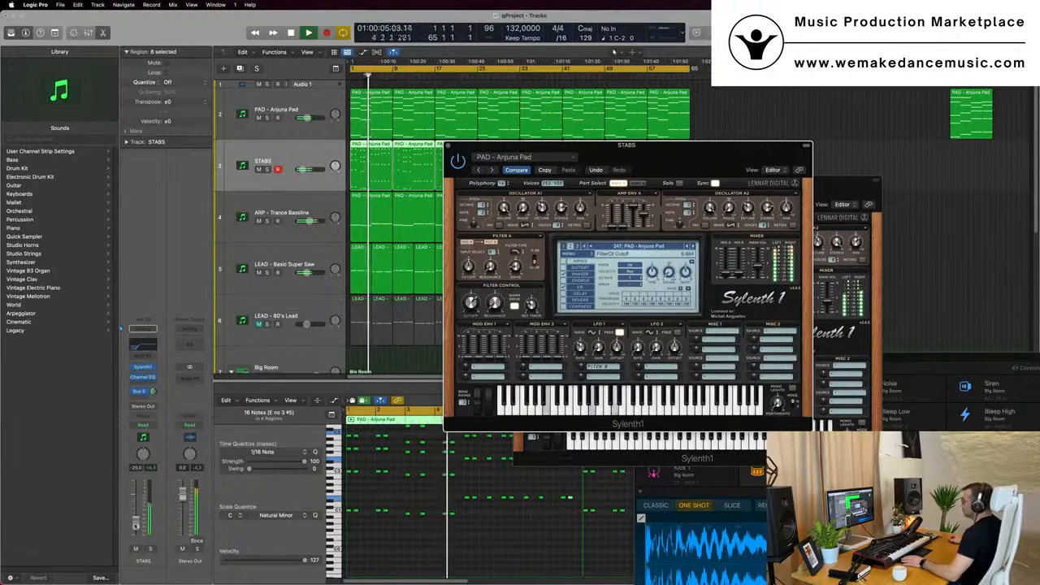
pyautogui.moveTo(135, 527); pyautogui.dragTo(135, 524)
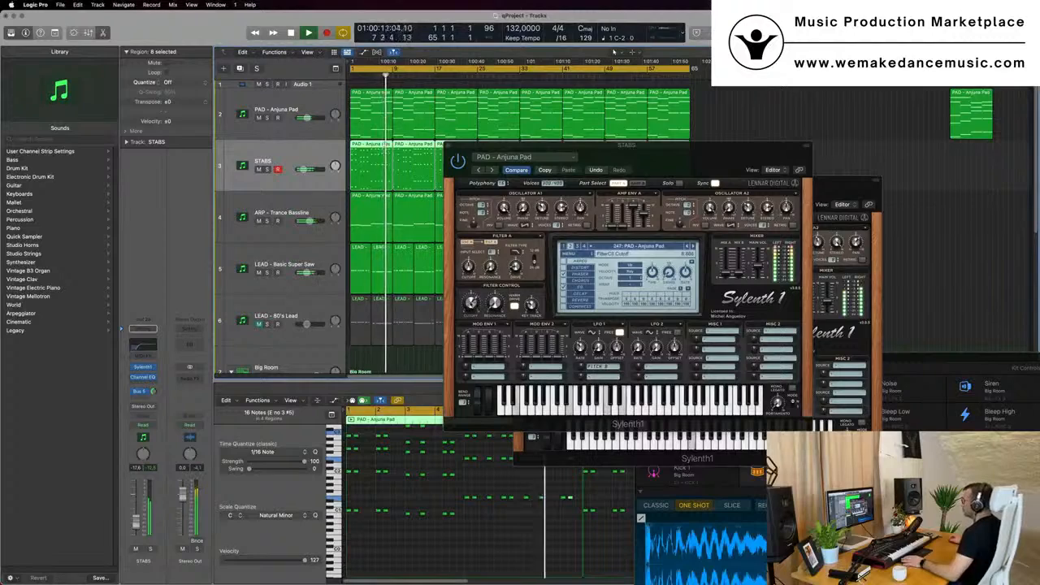
pyautogui.moveTo(471, 305); pyautogui.dragTo(470, 318)
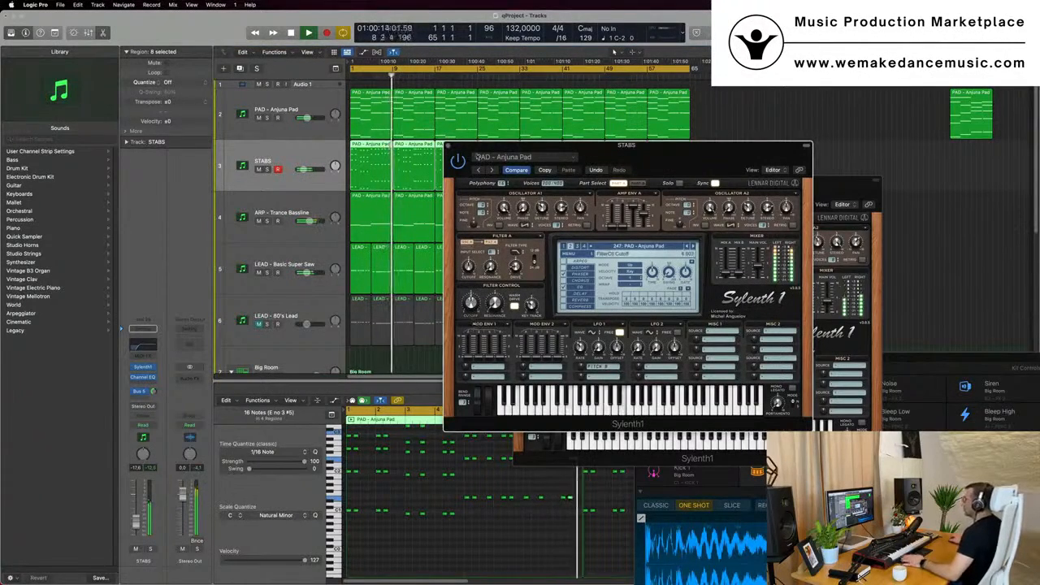
pyautogui.click(449, 146)
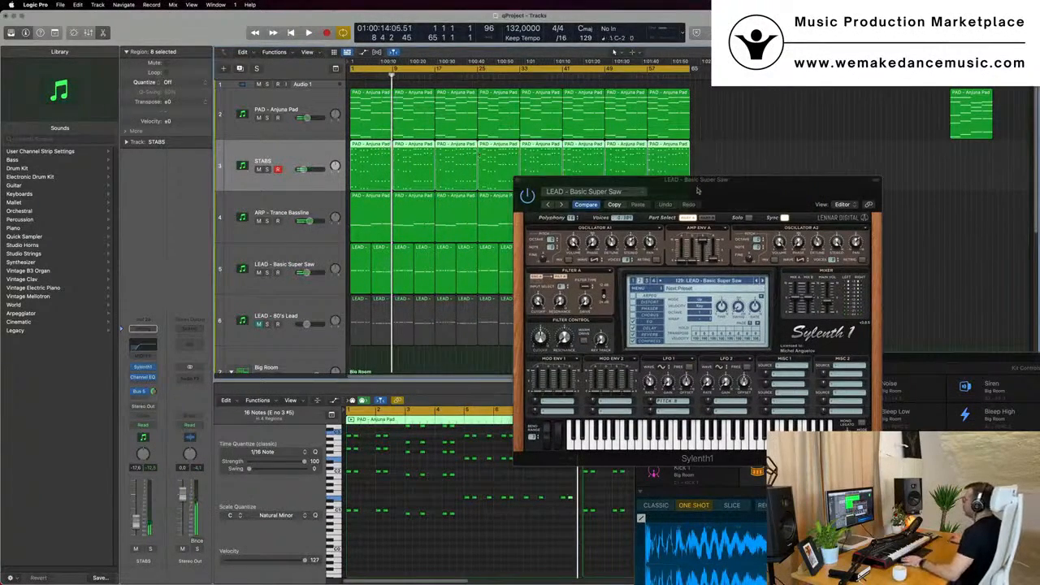
# Step: Move the lead's Sylenth1 window aside and advance its preset from LEAD - Basic Super Saw to LEAD - Brazil 1 during playback
pyautogui.moveTo(697, 190); pyautogui.dragTo(639, 186)
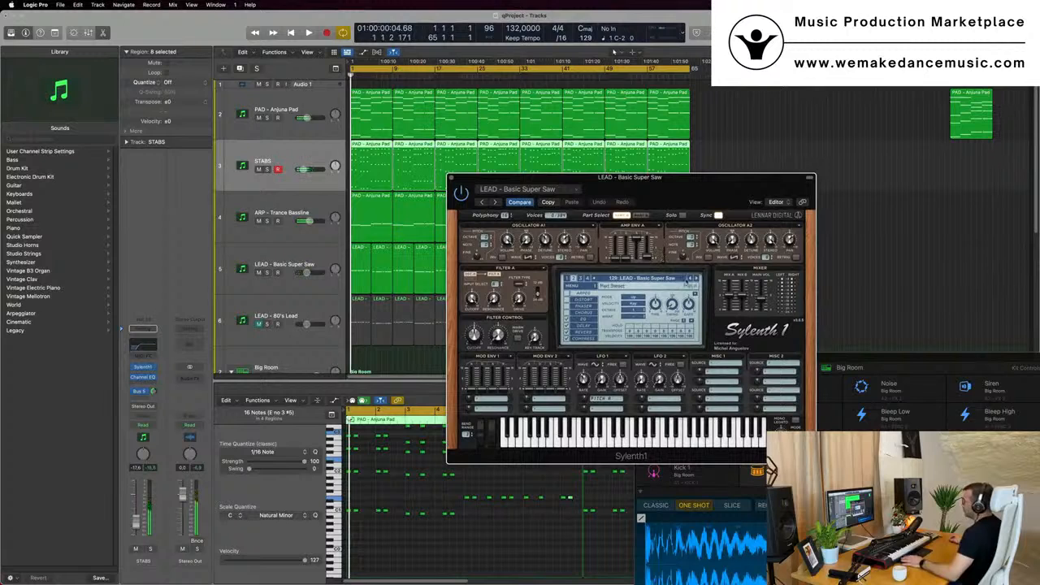
pyautogui.click(696, 279)
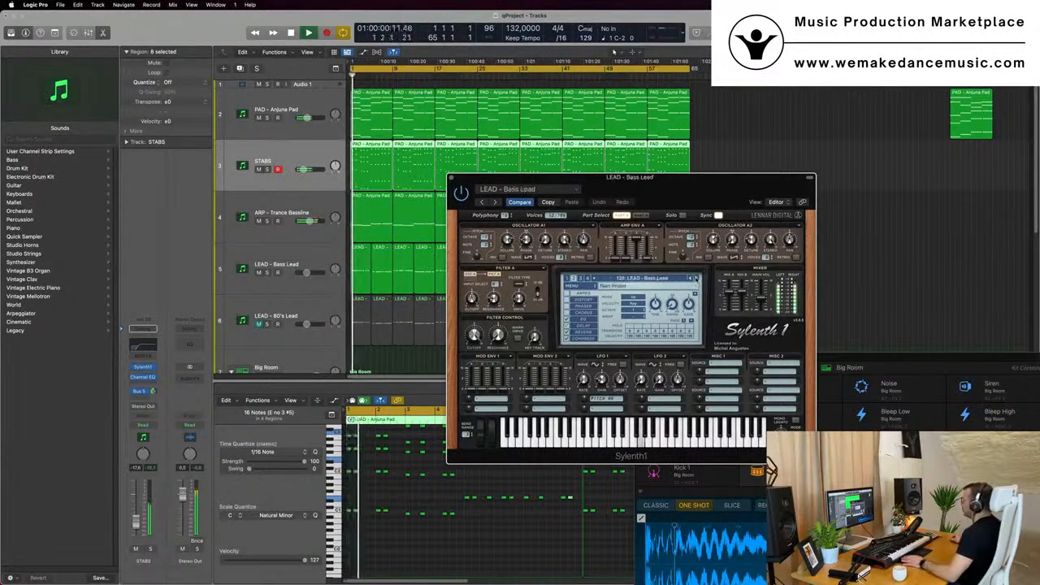
pyautogui.click(696, 279)
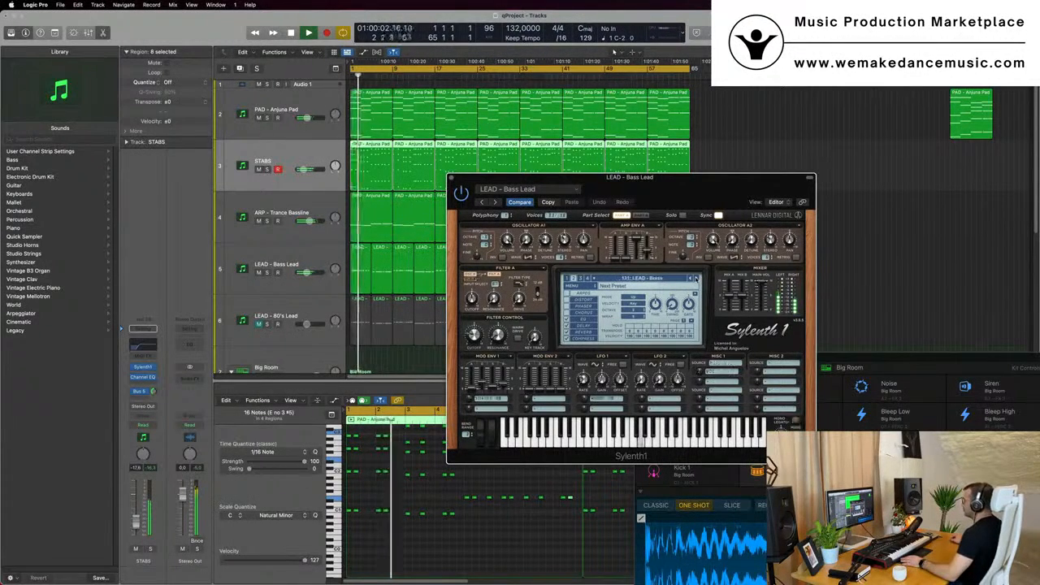
pyautogui.click(696, 278)
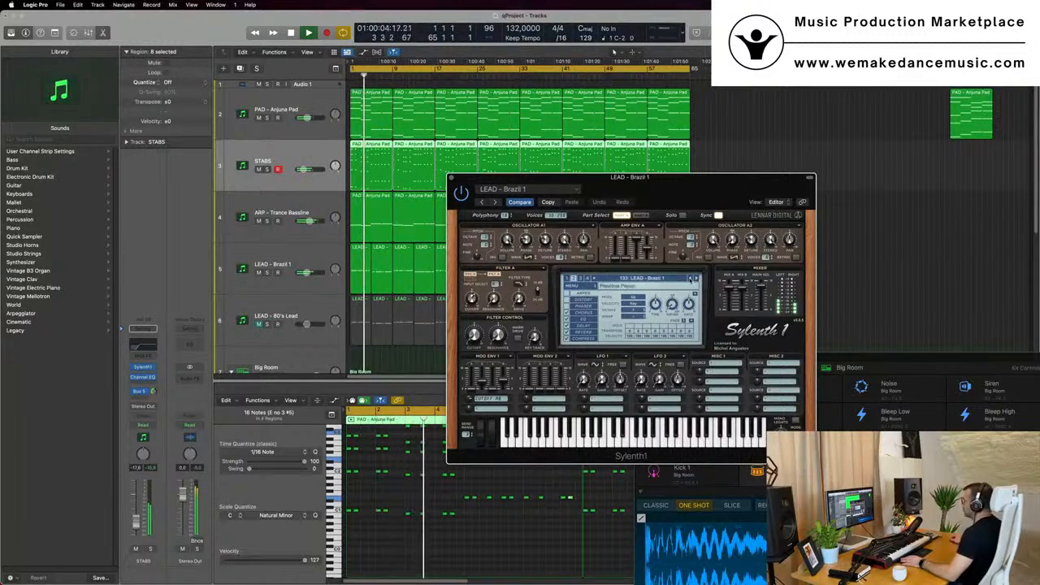
# Step: Restart playback and raise the STABS track's volume to about -12.2 dB
pyautogui.press('space')
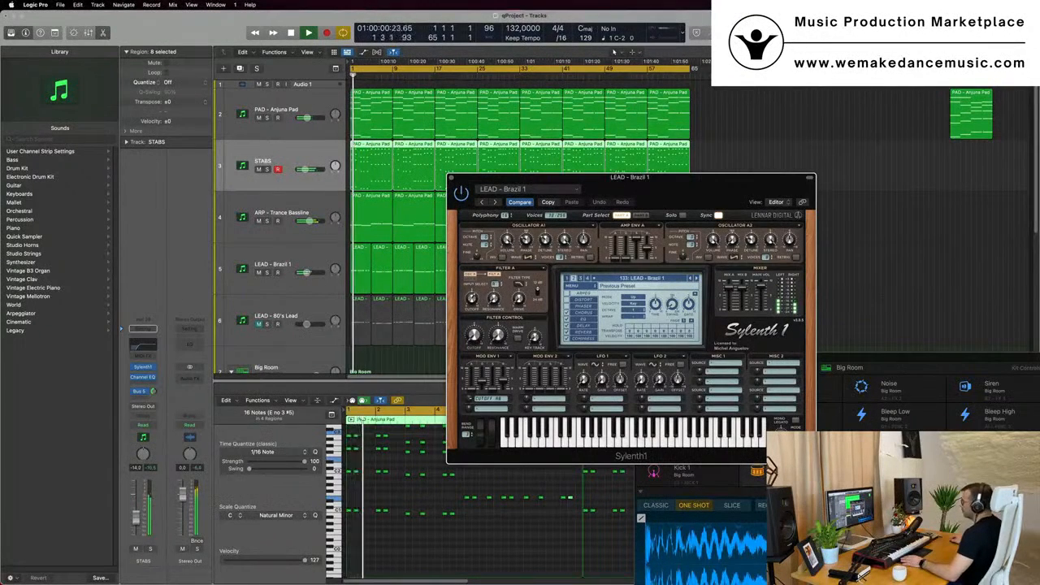
pyautogui.moveTo(135, 518); pyautogui.dragTo(135, 518)
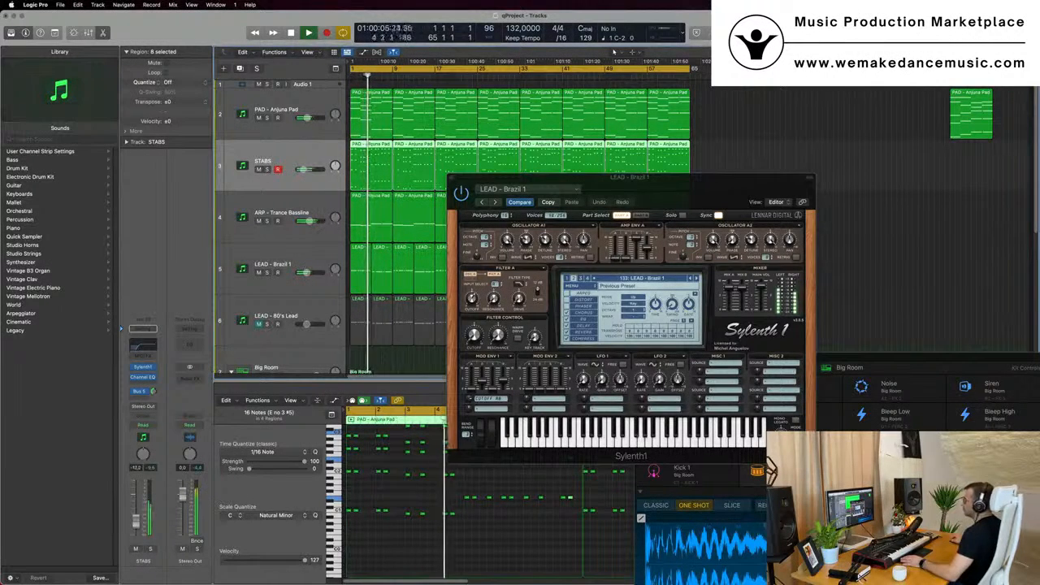
# Step: Select the lead track and switch its Sylenth1 preset to LEAD - Brazil 2, toggling the track's solo to compare it with the mix
pyautogui.click(311, 259)
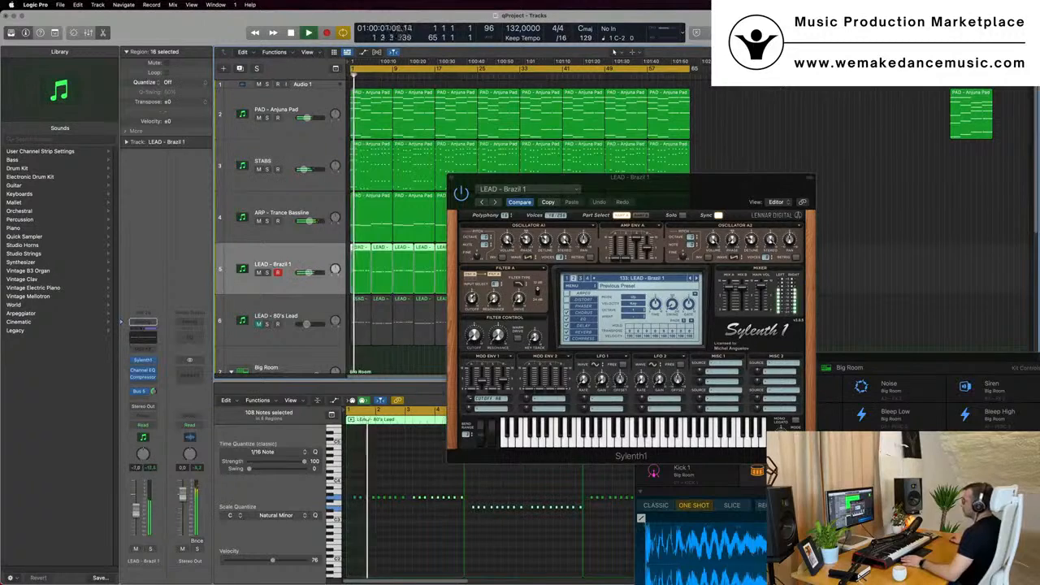
pyautogui.click(474, 334)
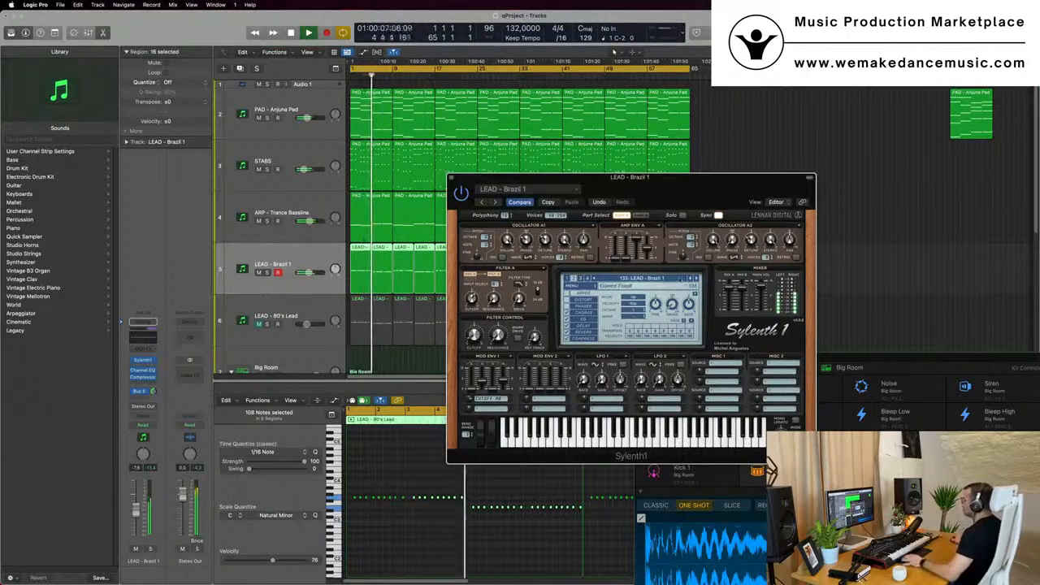
pyautogui.click(694, 278)
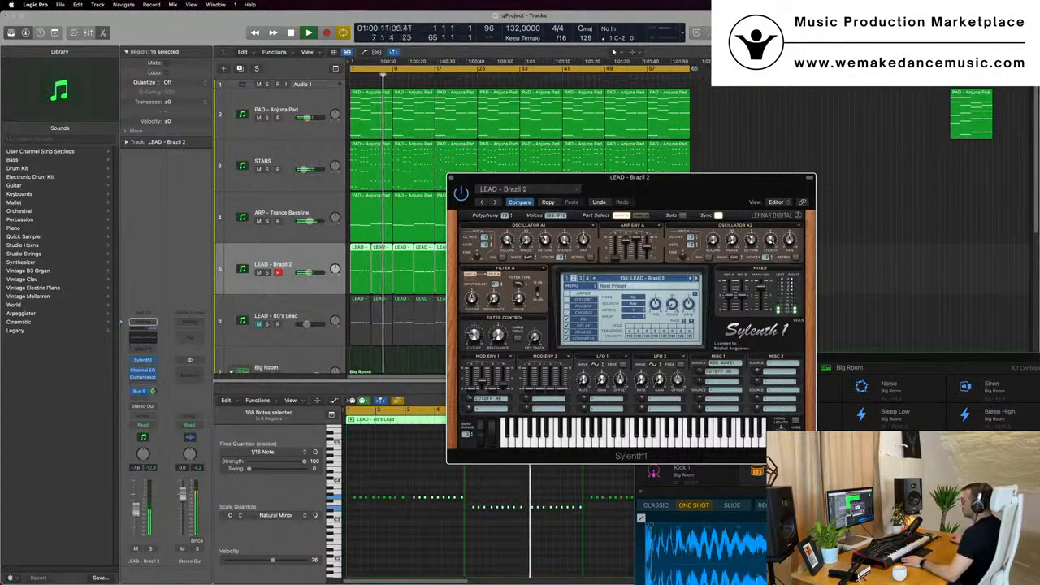
pyautogui.click(150, 550)
pyautogui.click(149, 550)
pyautogui.click(149, 550)
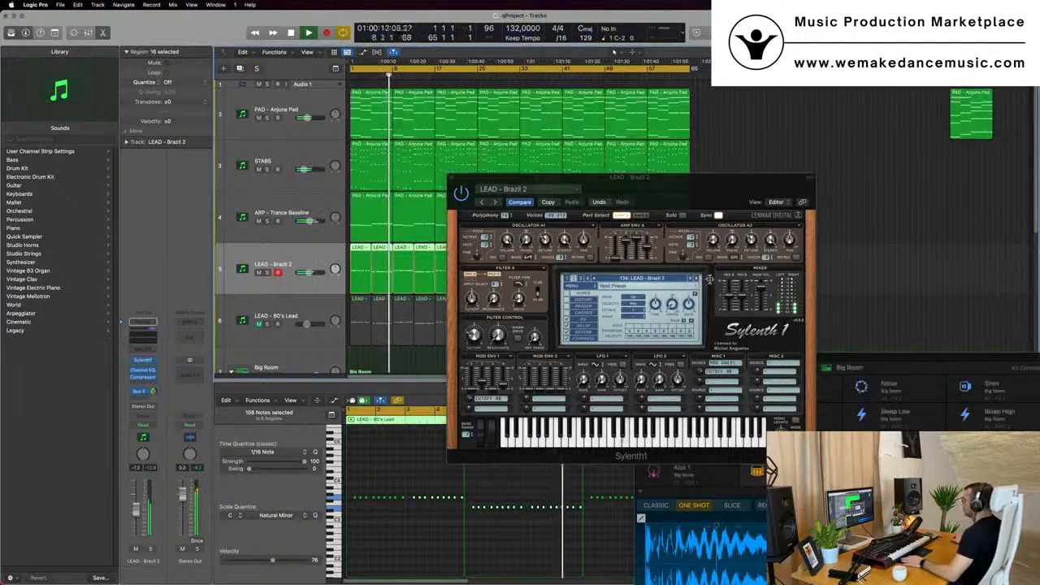
# Step: Audition the following Sylenth1 lead presets one by one during playback, up to LEAD - Divine
pyautogui.click(695, 279)
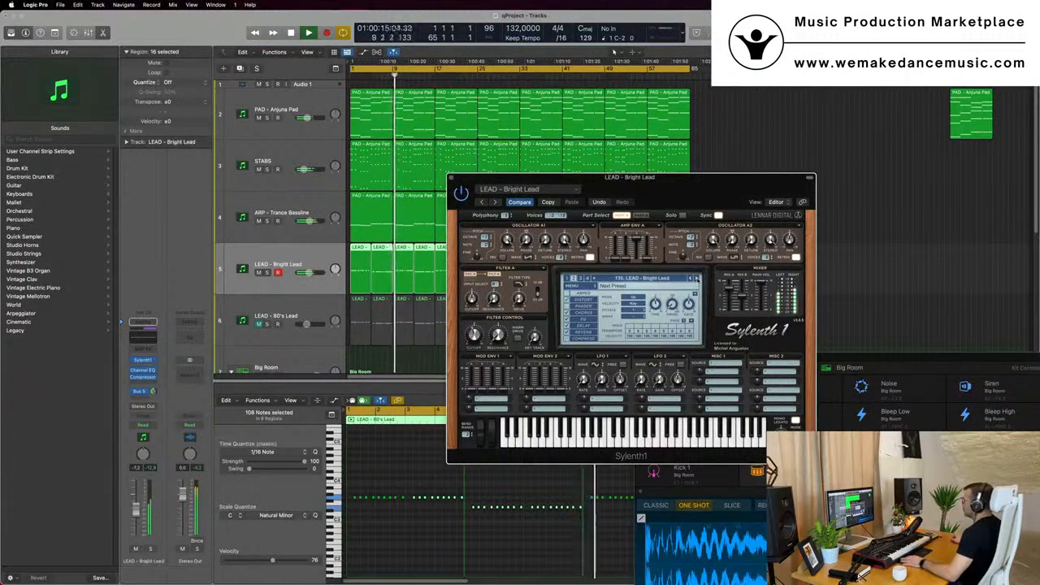
pyautogui.click(695, 279)
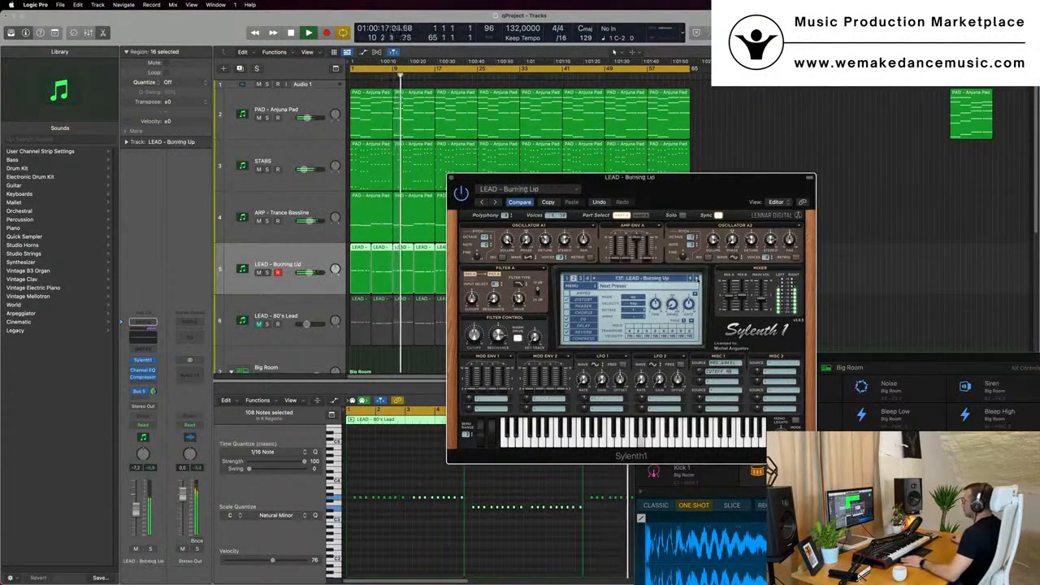
pyautogui.click(695, 279)
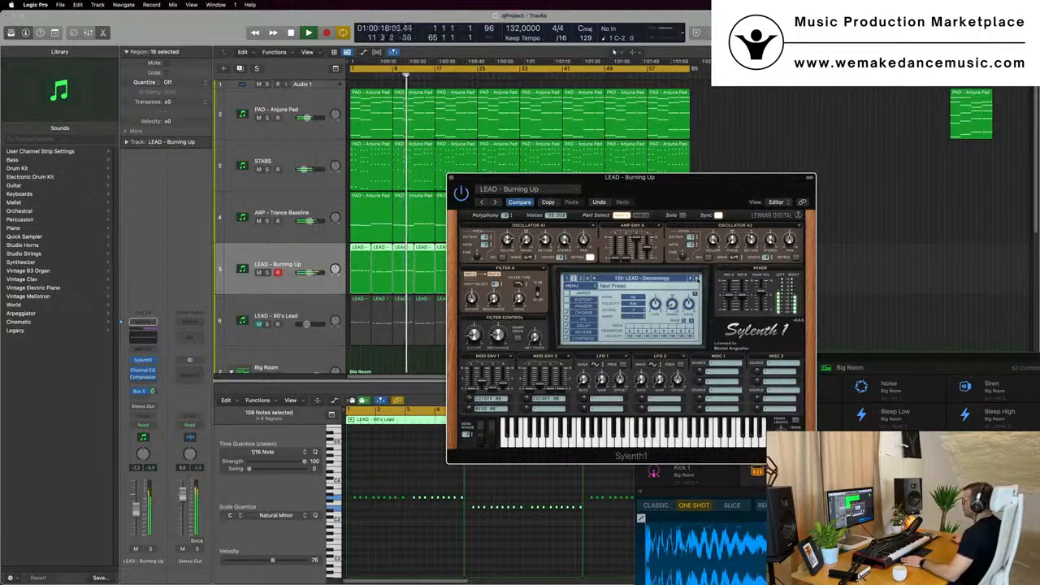
pyautogui.click(694, 279)
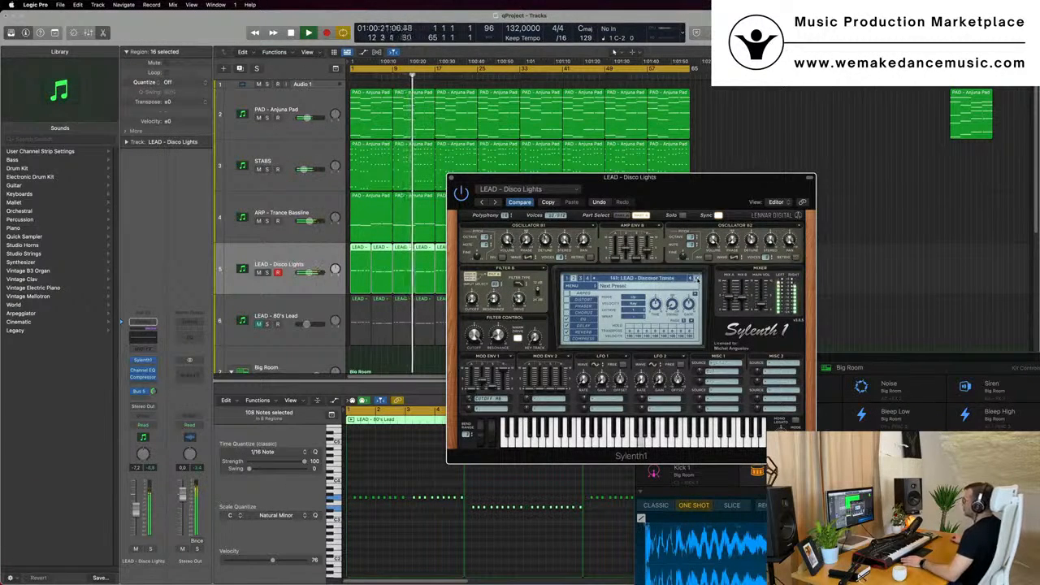
pyautogui.click(694, 279)
pyautogui.click(695, 279)
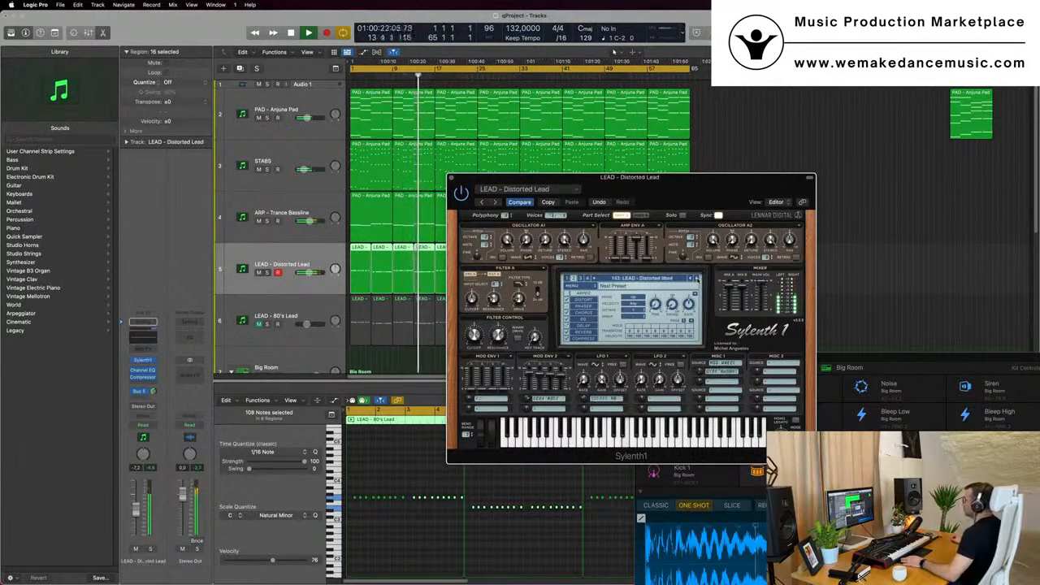
pyautogui.click(694, 279)
pyautogui.click(694, 279)
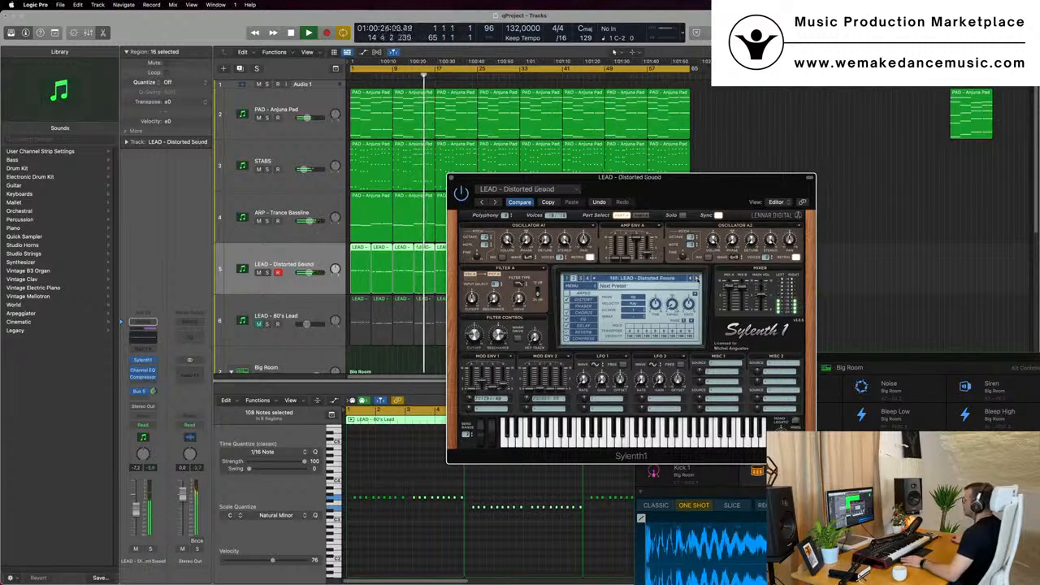
pyautogui.click(694, 279)
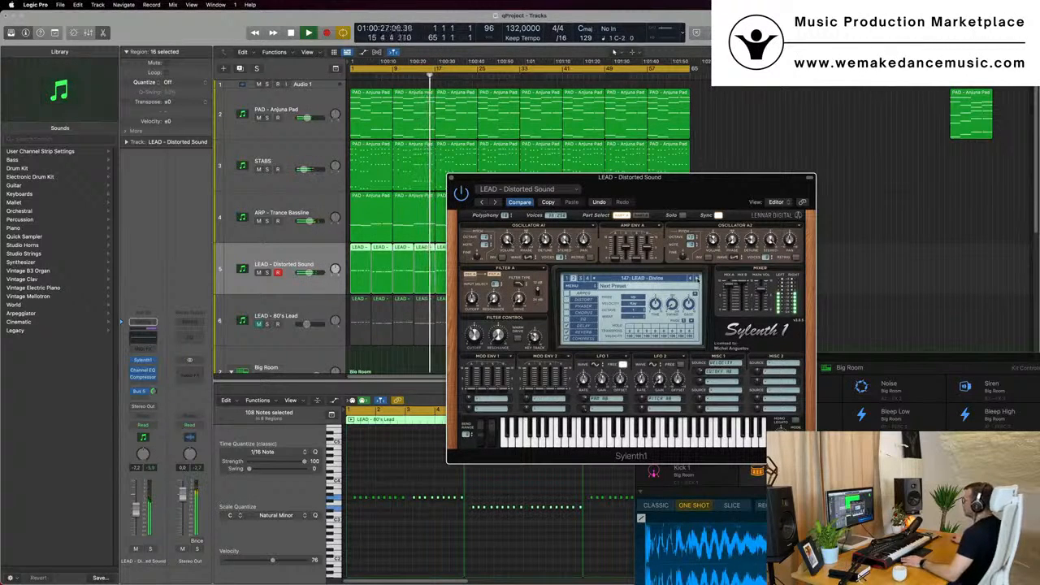
# Step: Lower the lead track's volume to about -15.4 dB and restart playback, moving the Sylenth1 window aside
pyautogui.moveTo(699, 186); pyautogui.dragTo(710, 158)
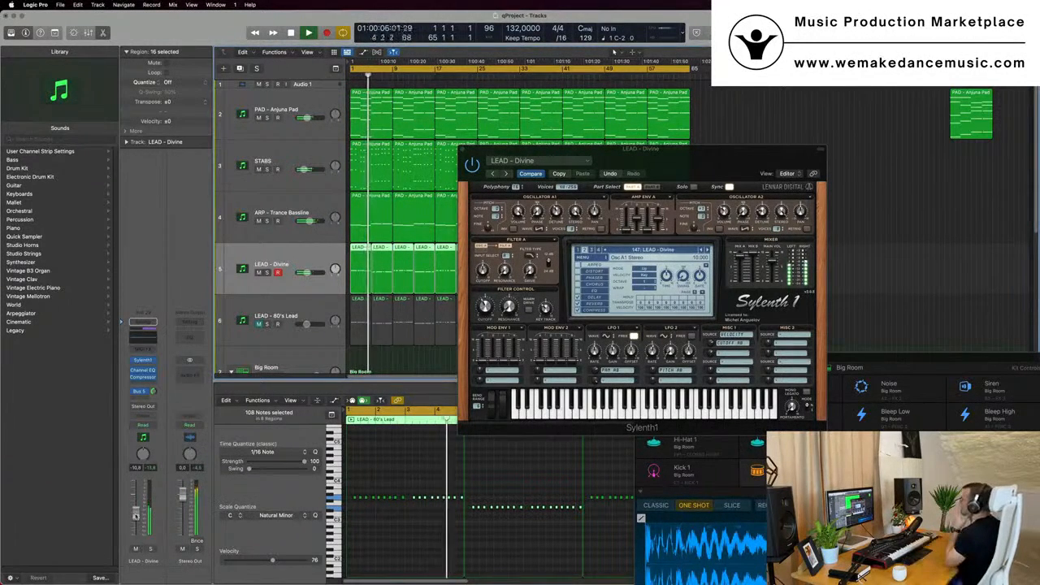
pyautogui.moveTo(710, 158); pyautogui.dragTo(667, 160)
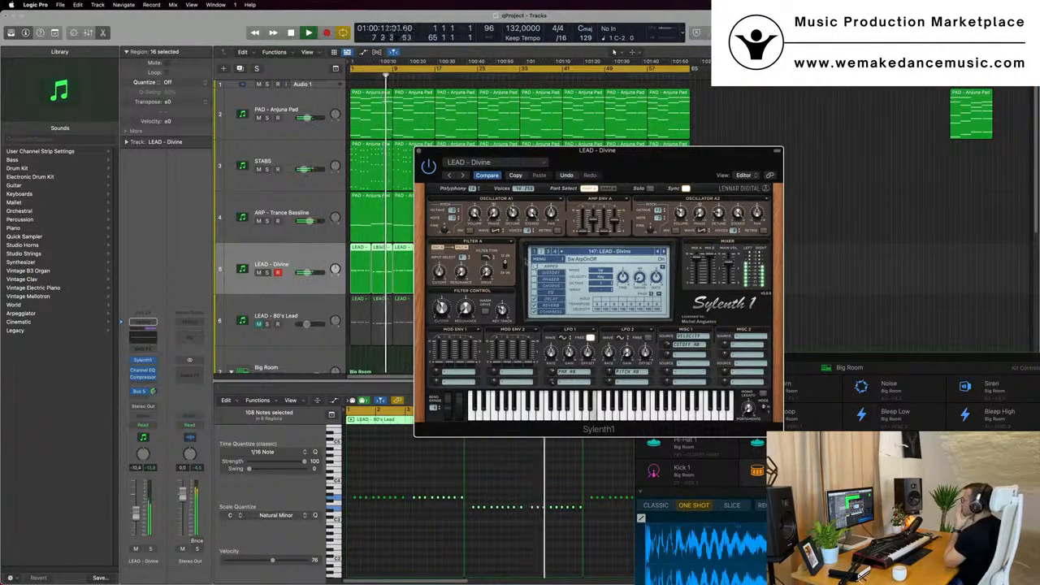
pyautogui.press('space')
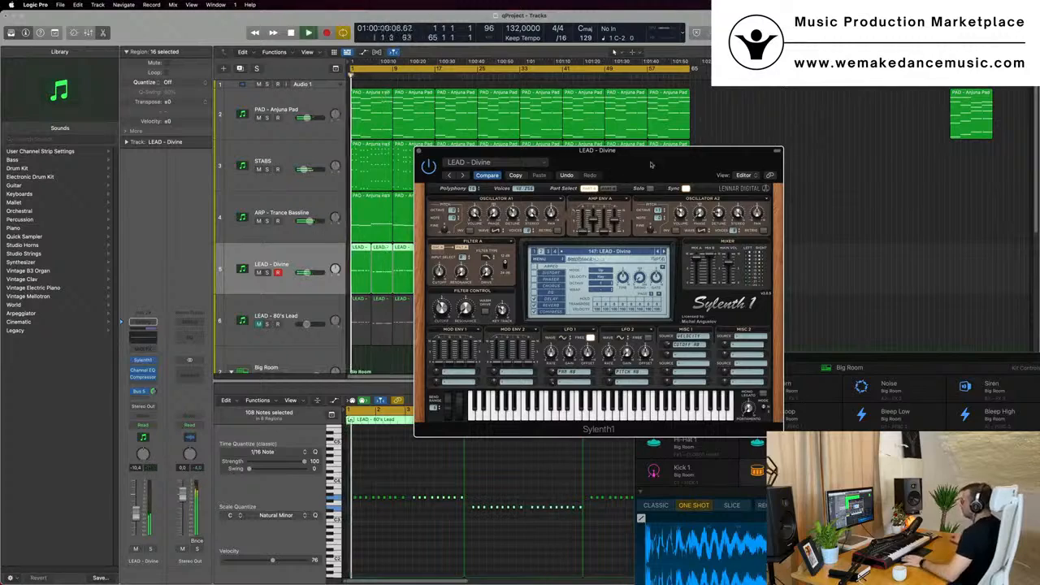
pyautogui.moveTo(654, 160); pyautogui.dragTo(620, 143)
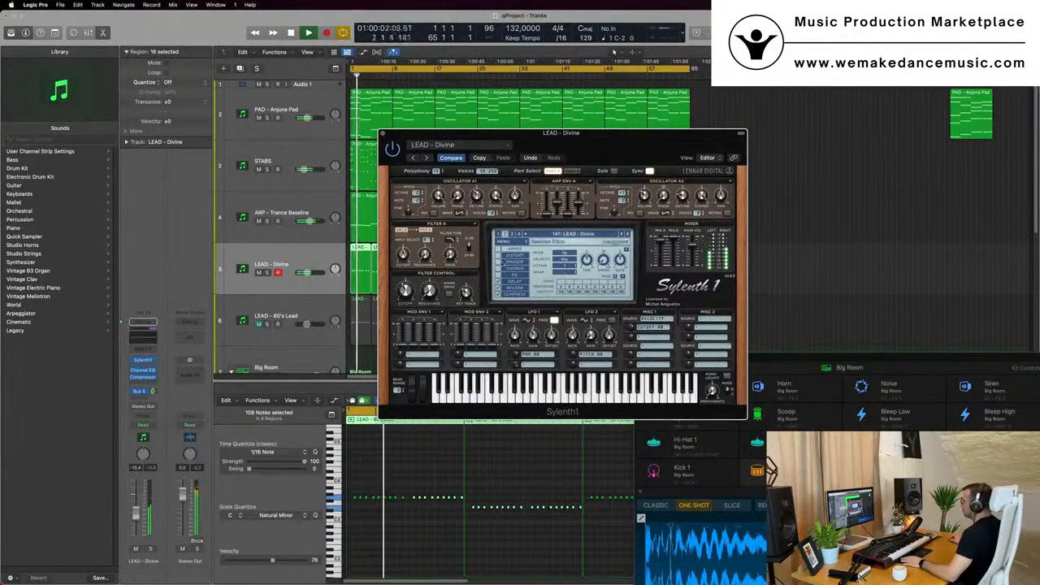
# Step: Try the LEAD - Divine preset's built-in effects on and off, including chorus and compressor, and stop playback
pyautogui.click(507, 262)
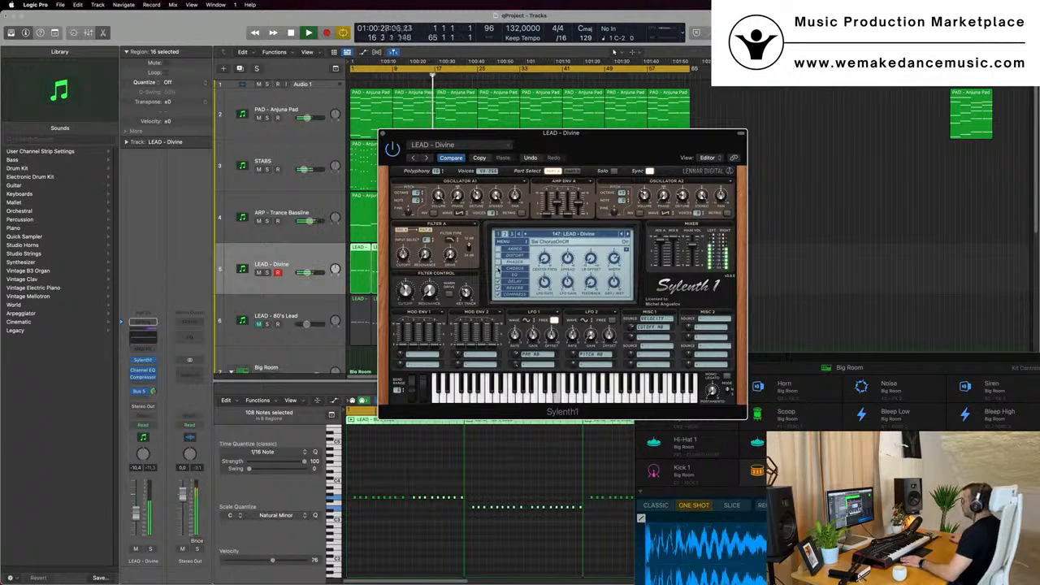
pyautogui.click(513, 288)
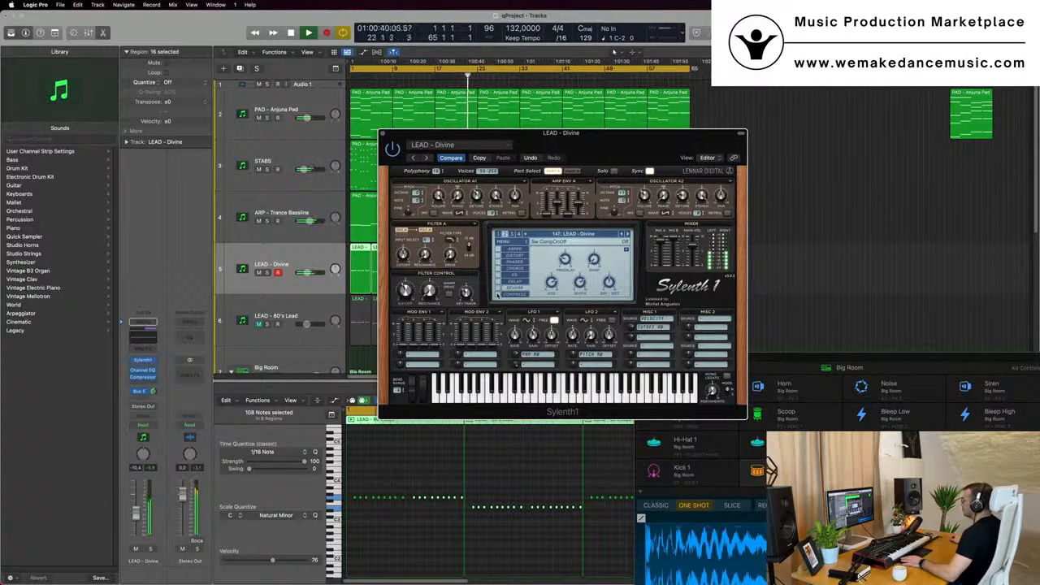
pyautogui.moveTo(562, 134); pyautogui.dragTo(799, 121)
pyautogui.press('space')
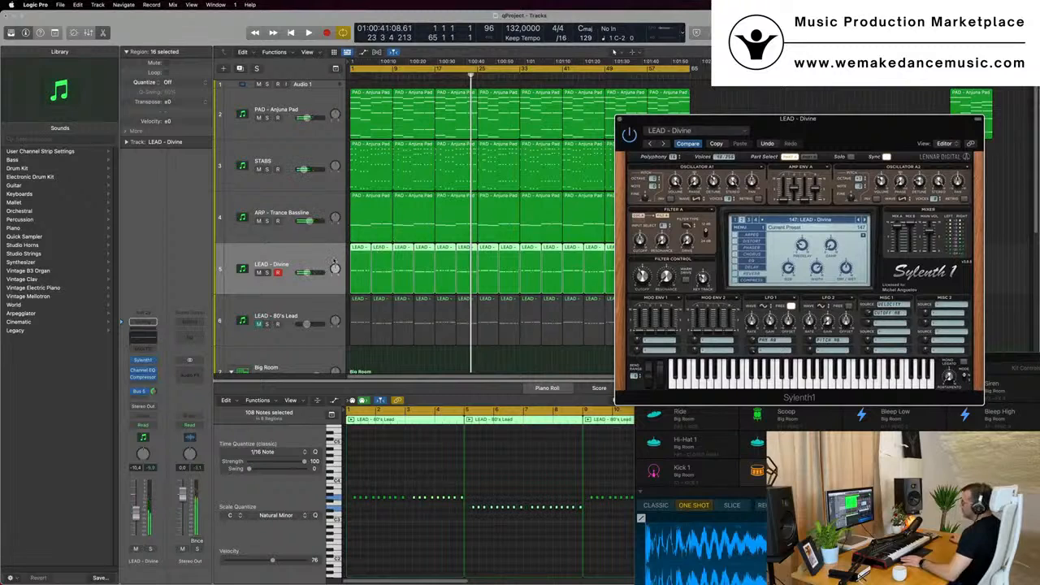
# Step: Play the project from the start and raise the lead track's volume to about -12.8 dB, then stop playback
pyautogui.click(332, 260)
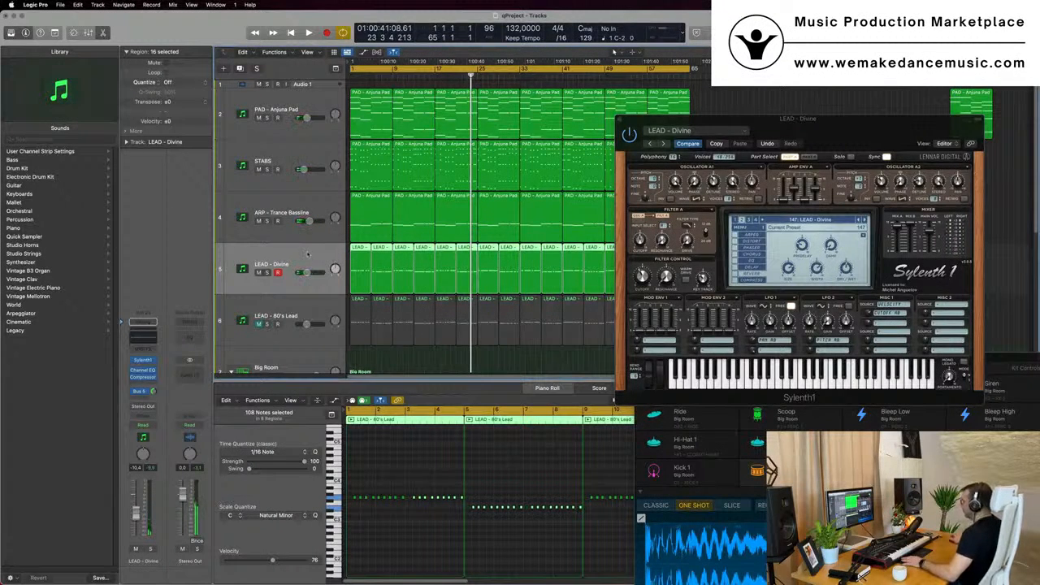
pyautogui.press('Return')
pyautogui.press('space')
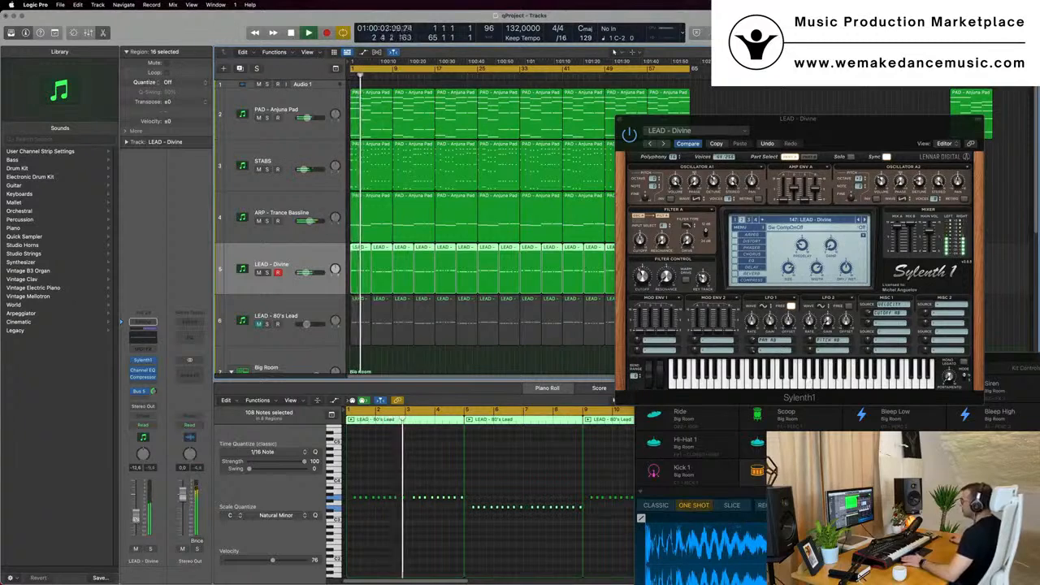
pyautogui.press('space')
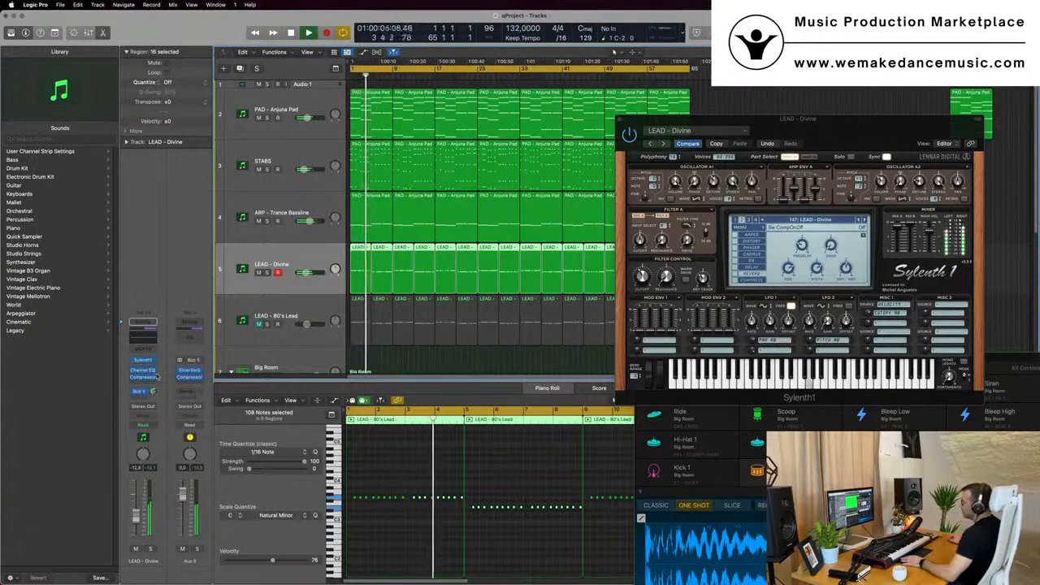
pyautogui.press('space')
# Step: Add a second send on the lead track, routed to Bus 8
pyautogui.click(135, 393)
pyautogui.moveTo(140, 411)
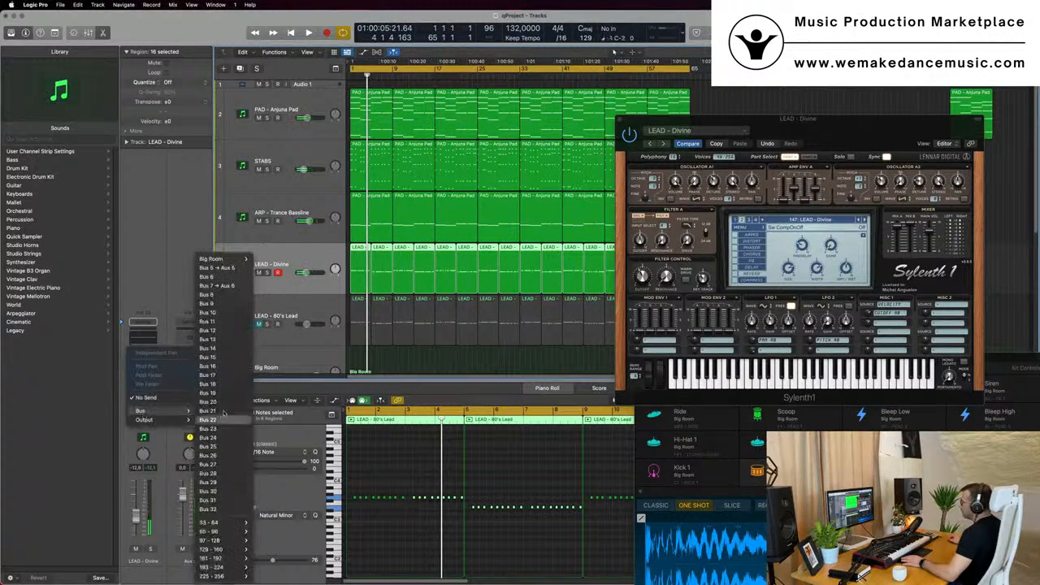
pyautogui.click(229, 298)
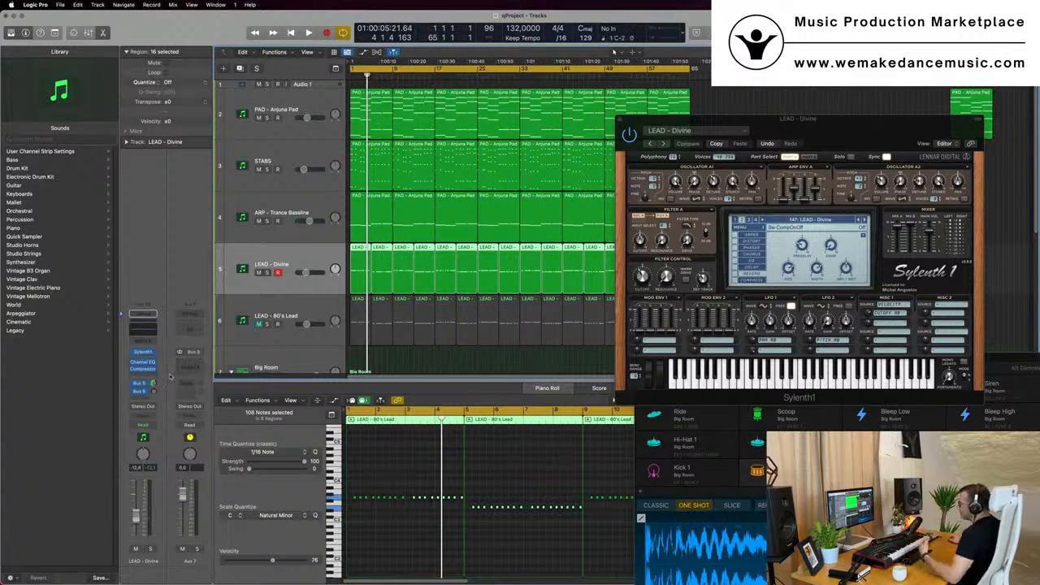
# Step: Insert a stereo Delay Designer on the Aux 7 channel fed by the lead's Bus 8 send
pyautogui.click(192, 365)
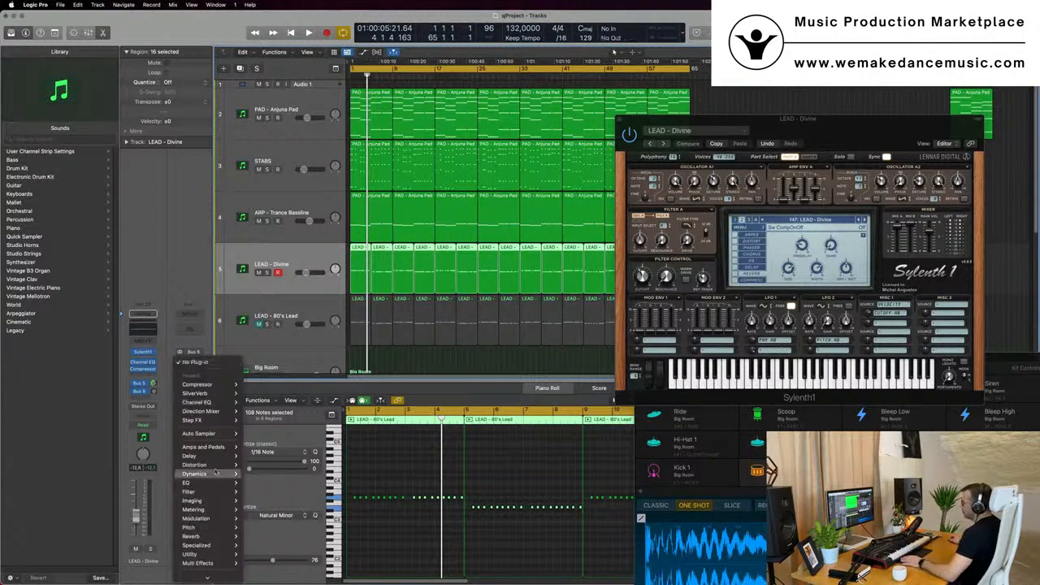
pyautogui.moveTo(213, 460)
pyautogui.moveTo(262, 459)
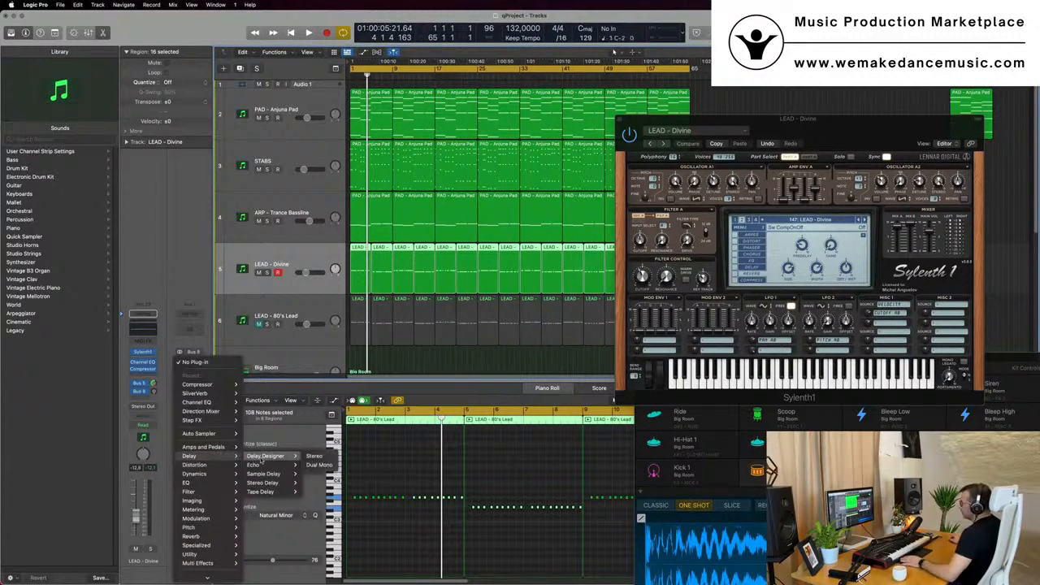
pyautogui.click(314, 456)
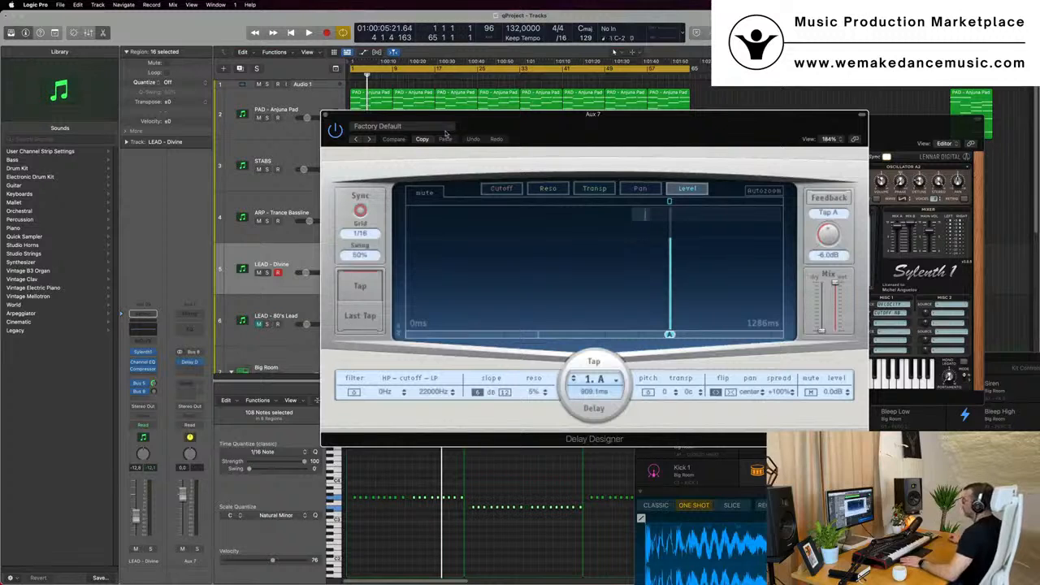
# Step: Load the 1/16 Slow Pan preset in Delay Designer and raise the lead's Bus 8 send level while the project plays
pyautogui.click(445, 130)
pyautogui.moveTo(467, 302)
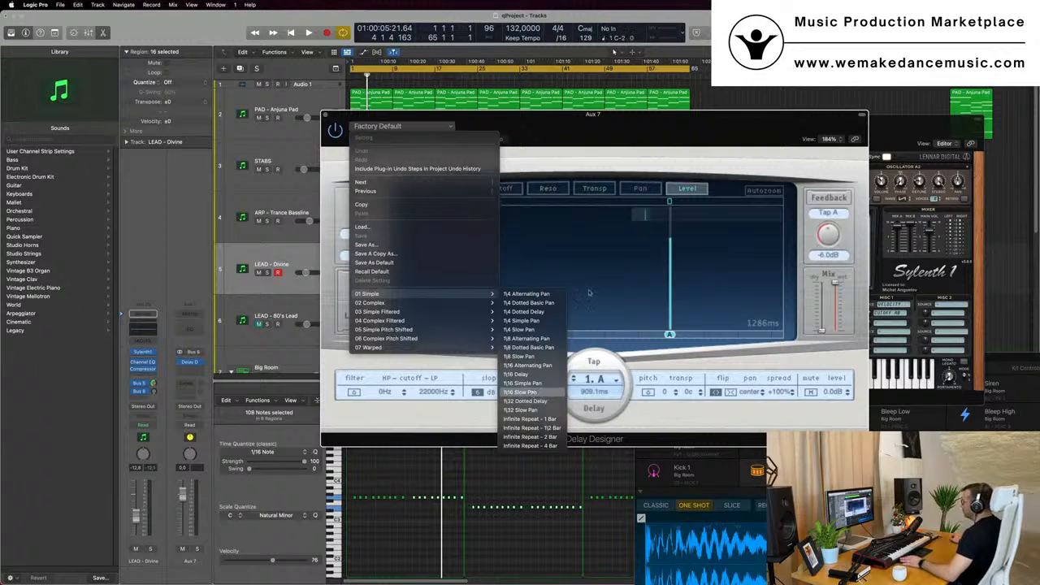
pyautogui.click(533, 392)
pyautogui.moveTo(650, 136); pyautogui.dragTo(707, 127)
pyautogui.press('space')
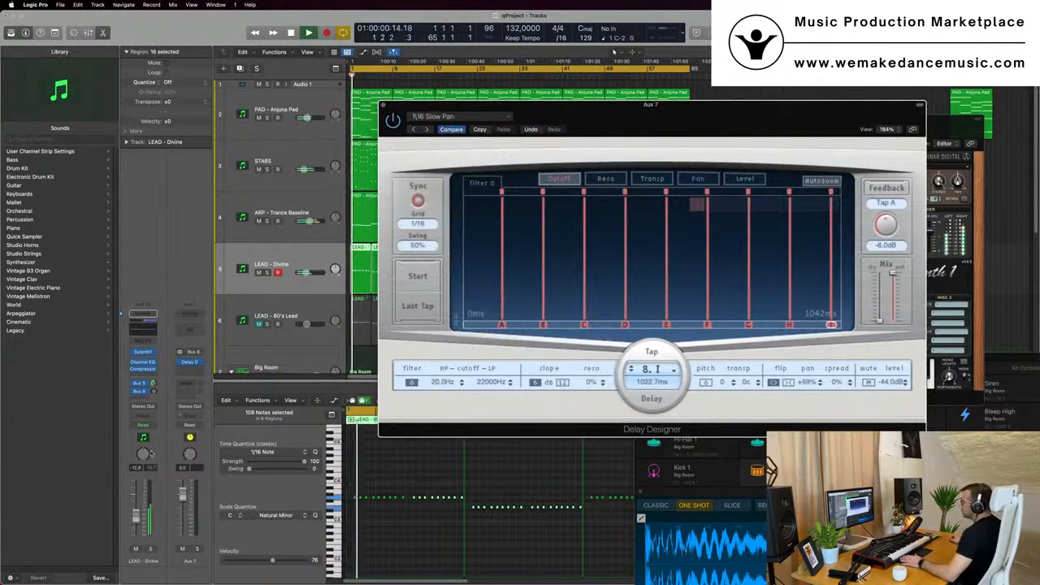
pyautogui.press('space')
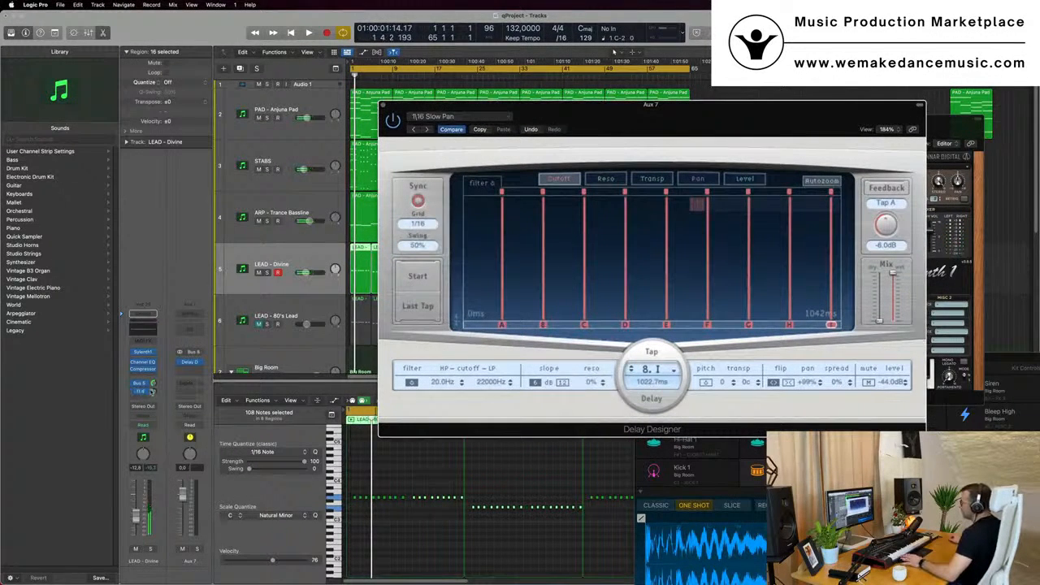
pyautogui.click(614, 51)
pyautogui.press('space')
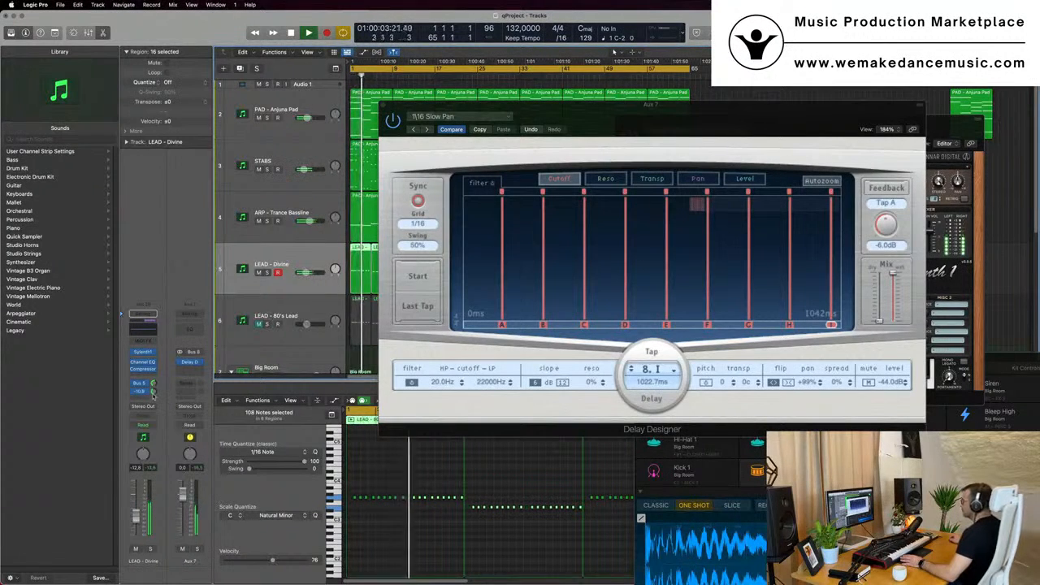
# Step: Switch Delay Designer to the simple preset 1/8 Slow Pan and adjust the lead's Bus 8 send level
pyautogui.click(459, 116)
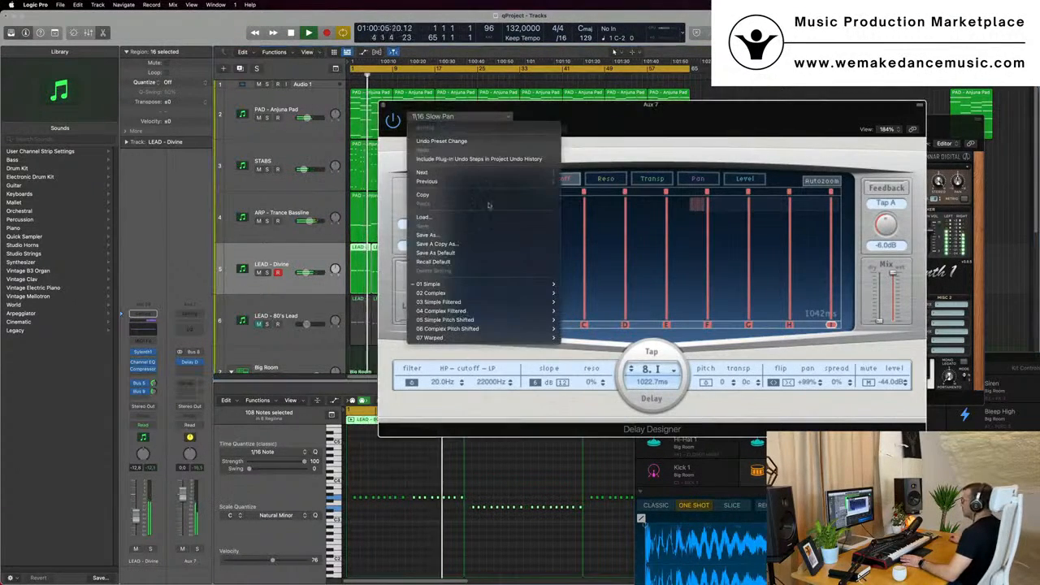
pyautogui.moveTo(528, 284)
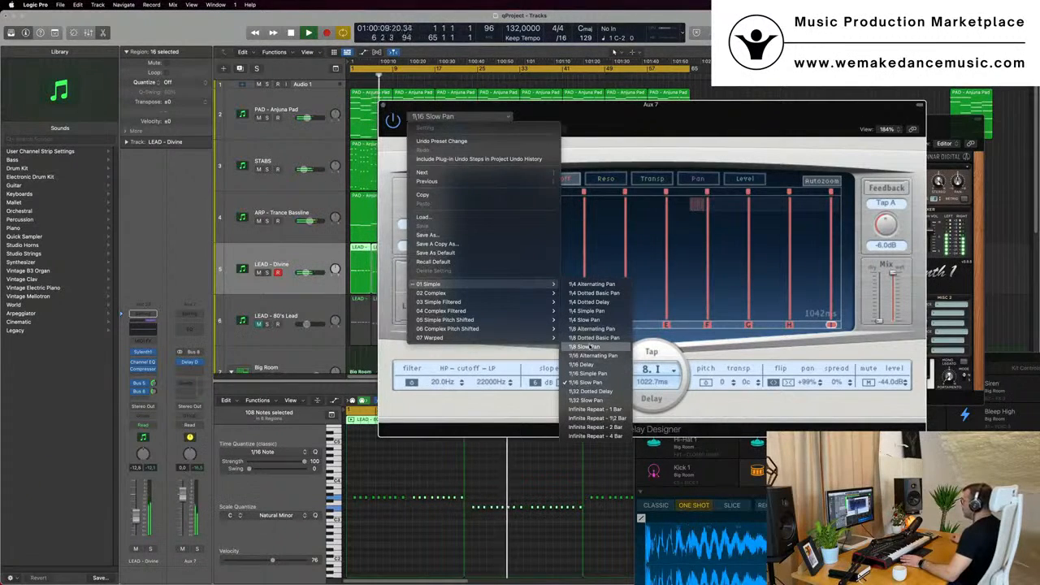
pyautogui.click(590, 347)
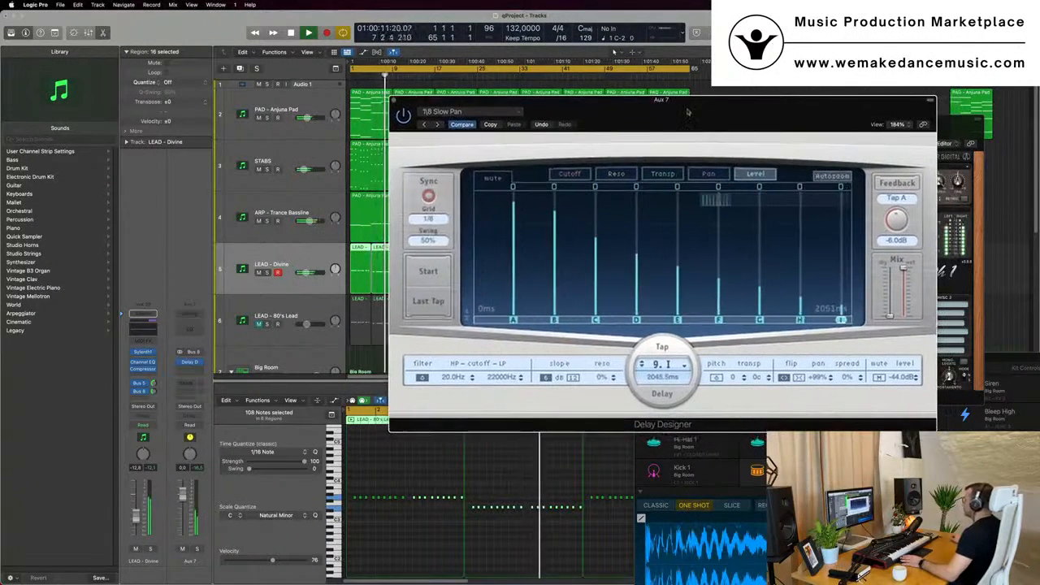
pyautogui.click(151, 392)
# Step: Lower the LEAD - Divine track's volume to about -14.2 dB and close its Sylenth1 and Delay Designer windows
pyautogui.click(143, 352)
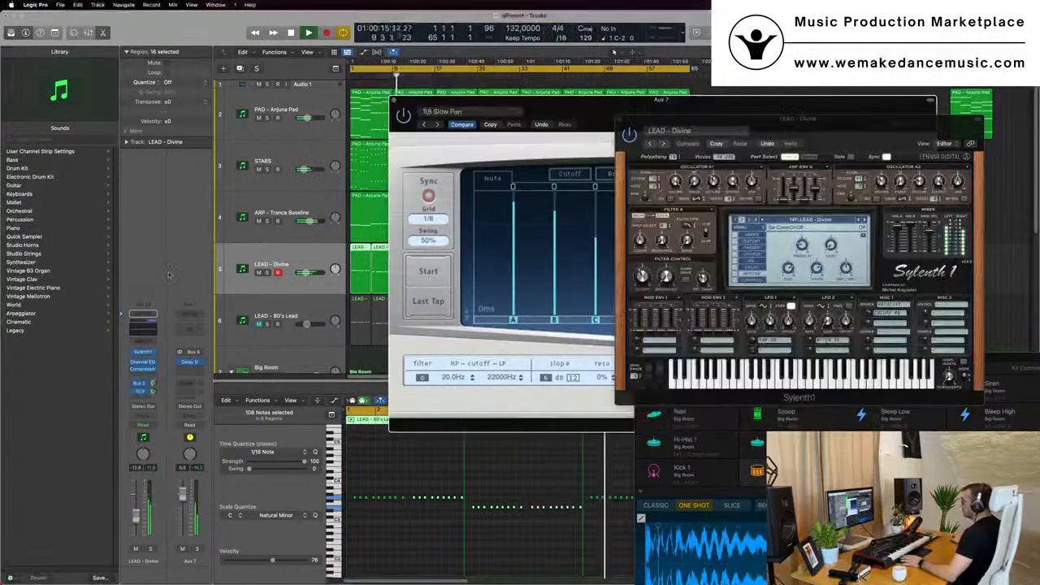
pyautogui.click(177, 523)
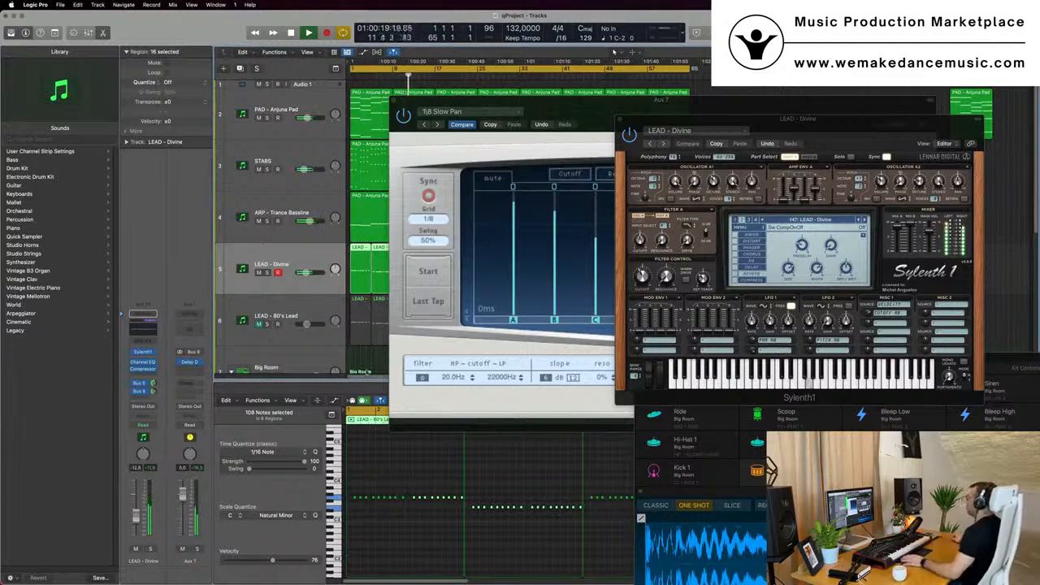
pyautogui.moveTo(842, 150); pyautogui.dragTo(616, 222)
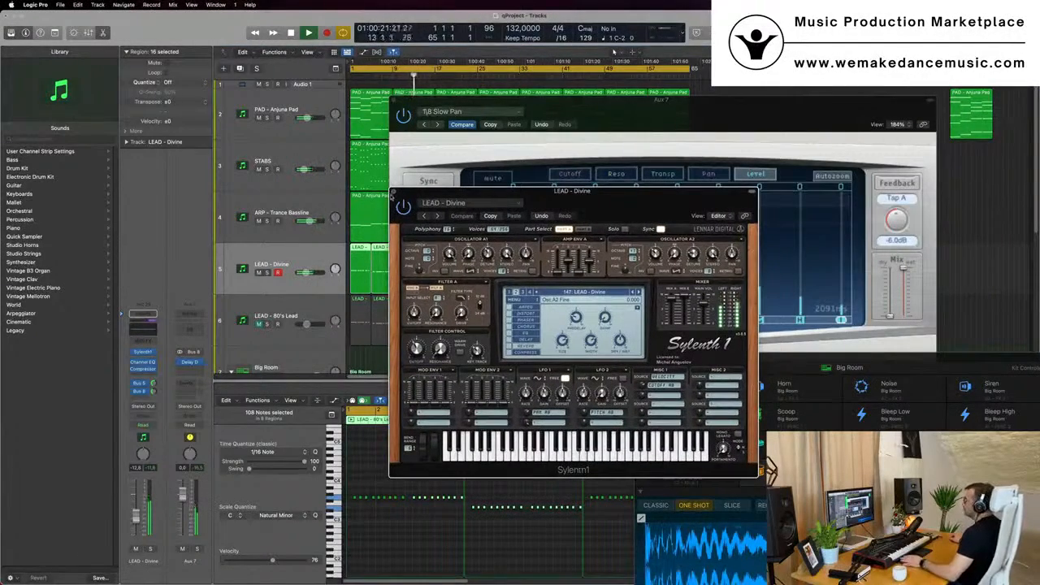
pyautogui.click(393, 192)
pyautogui.moveTo(455, 99); pyautogui.dragTo(354, 174)
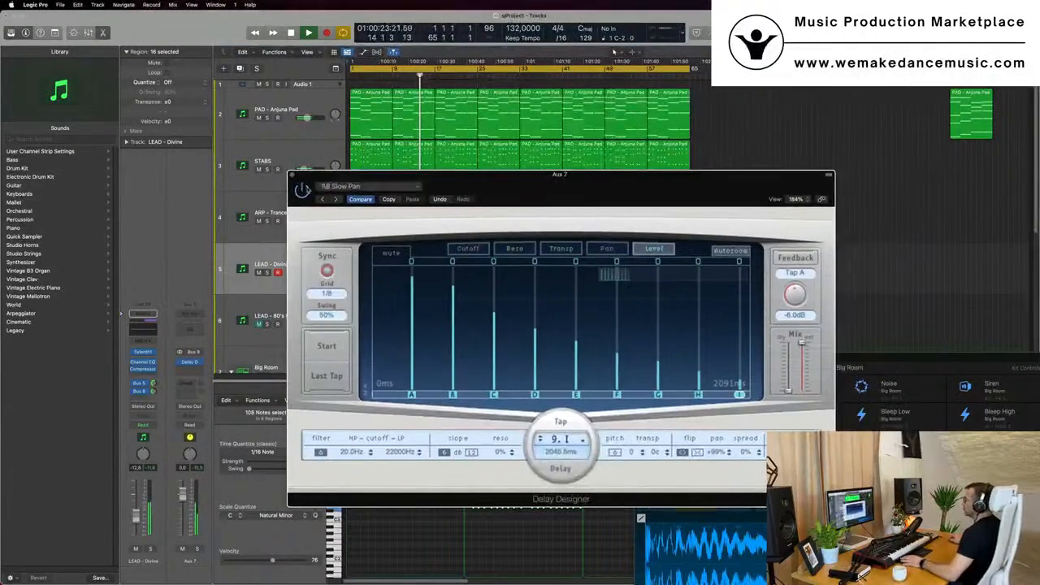
pyautogui.click(292, 176)
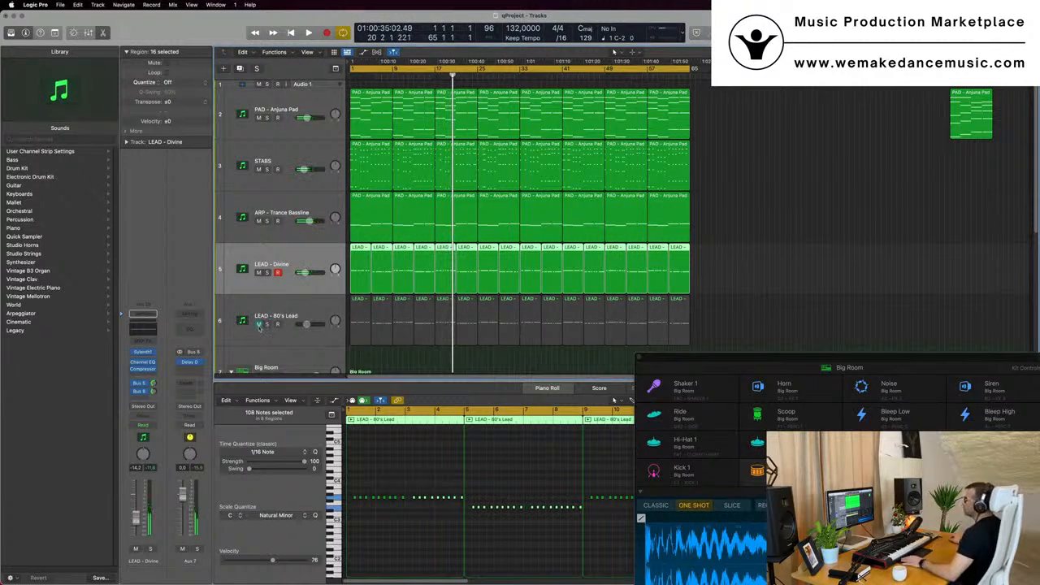
# Step: Unmute the LEAD - 80's Lead track, play from the start and set its volume to about -12.2 dB
pyautogui.click(259, 324)
pyautogui.press('space')
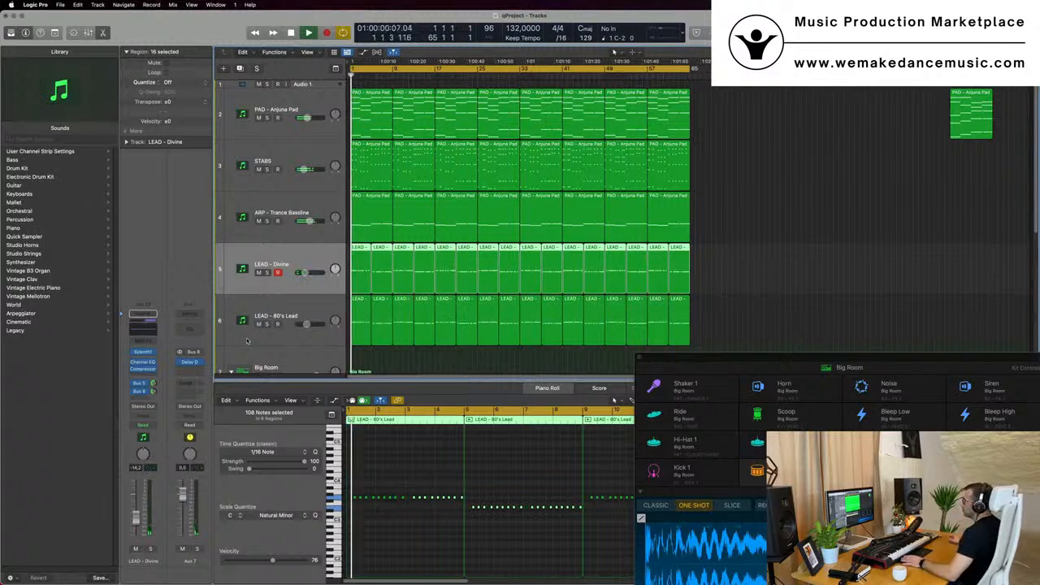
pyautogui.click(247, 341)
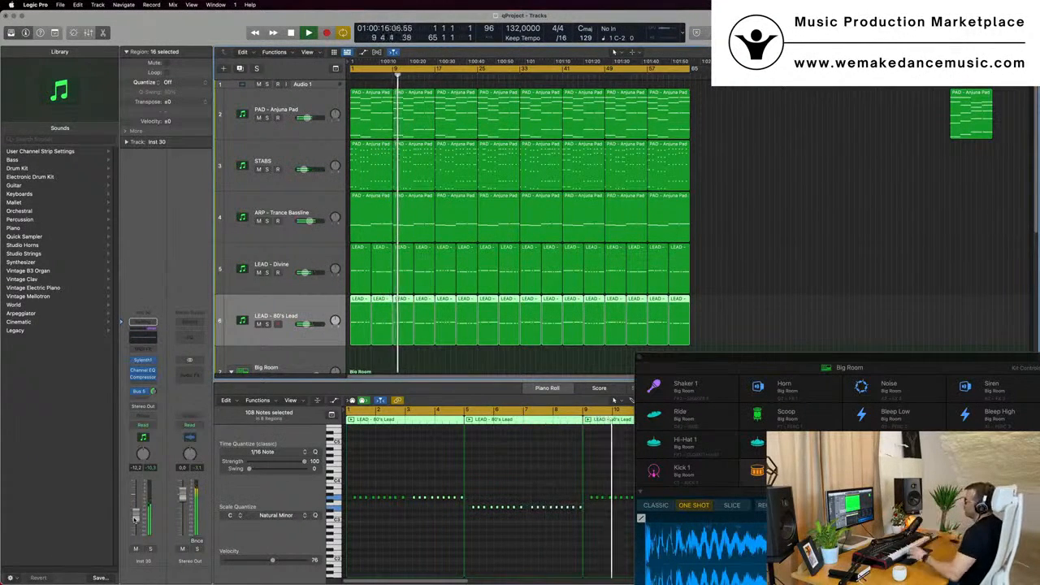
# Step: Add a low cut at 312 Hz with 12 dB/Oct slope and Q 0.83 in the LEAD - Divine track's Channel EQ
pyautogui.click(298, 258)
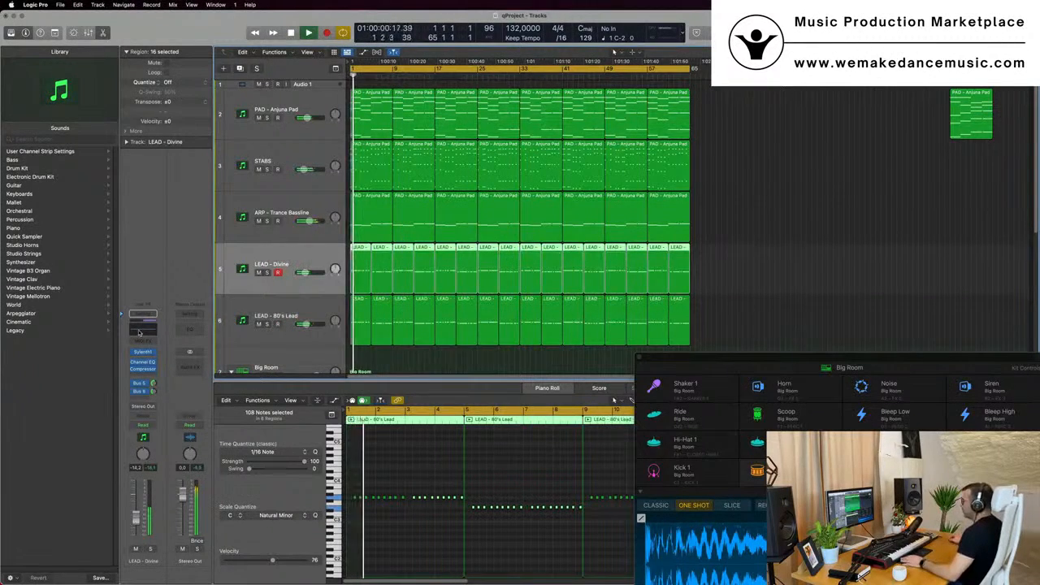
pyautogui.click(139, 332)
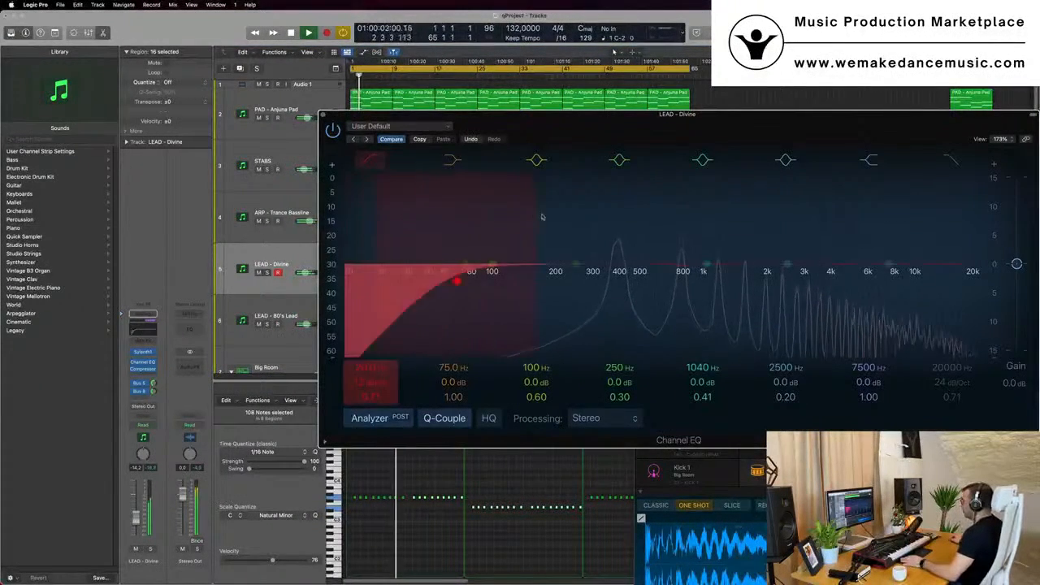
pyautogui.moveTo(542, 217); pyautogui.dragTo(627, 202)
pyautogui.moveTo(599, 280); pyautogui.dragTo(600, 275)
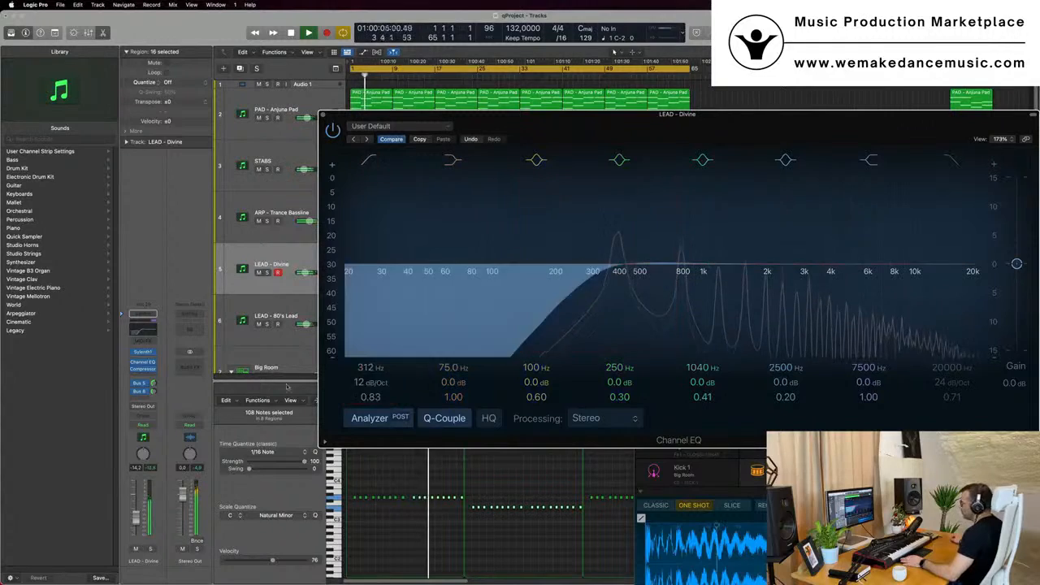
pyautogui.moveTo(622, 131); pyautogui.dragTo(877, 160)
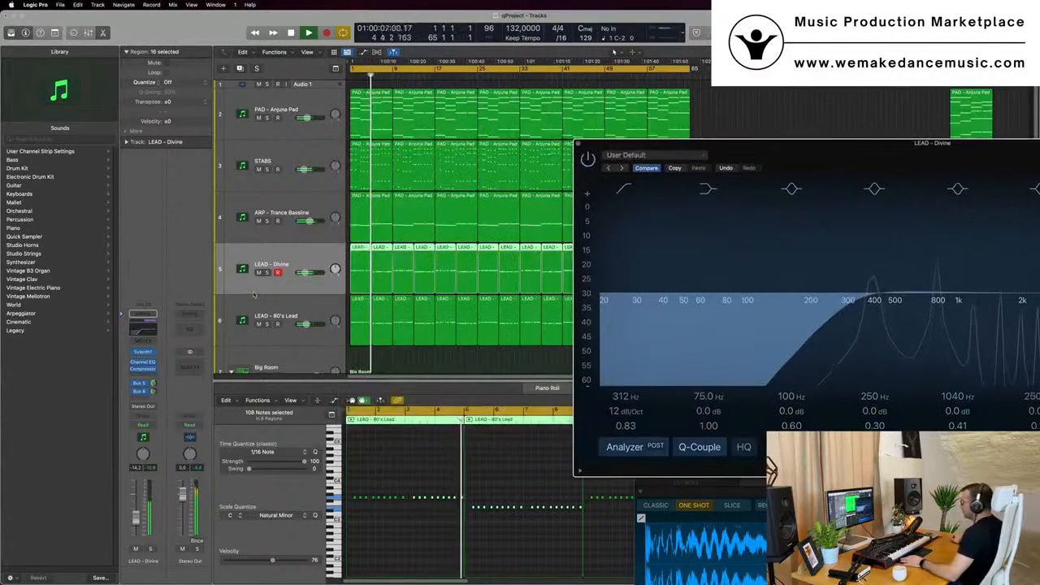
# Step: Enable a low cut at about 234 Hz in the LEAD - 80's Lead track's Channel EQ and close both leads' EQ windows
pyautogui.click(256, 305)
pyautogui.click(138, 334)
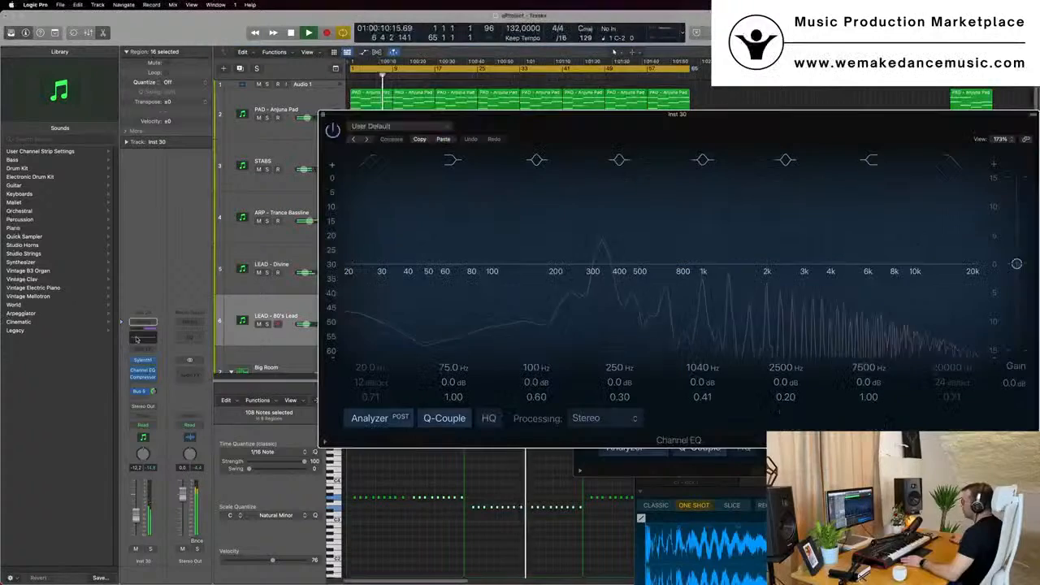
pyautogui.click(369, 161)
pyautogui.moveTo(377, 285); pyautogui.dragTo(576, 263)
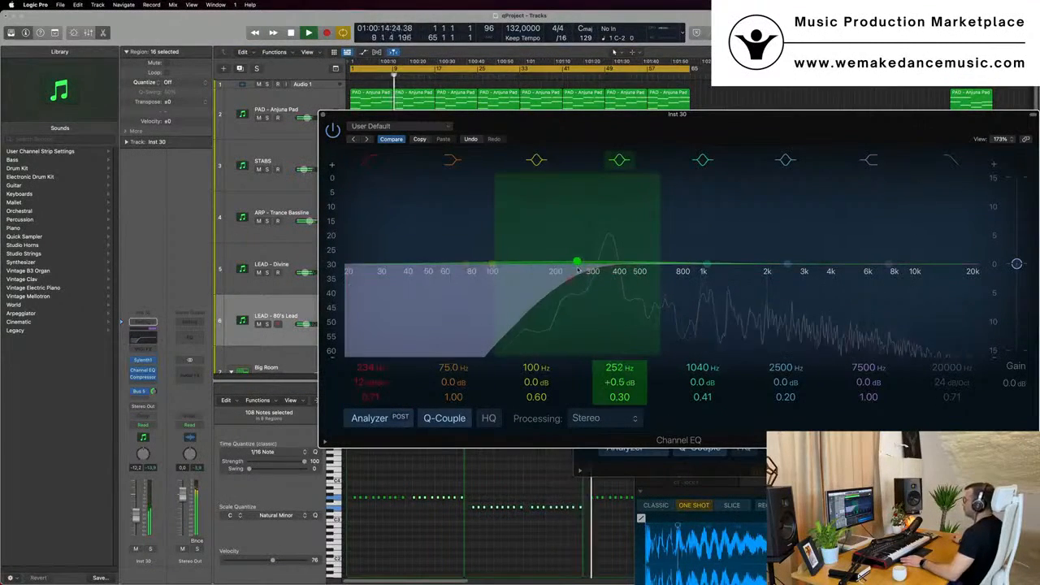
pyautogui.press('super+w')
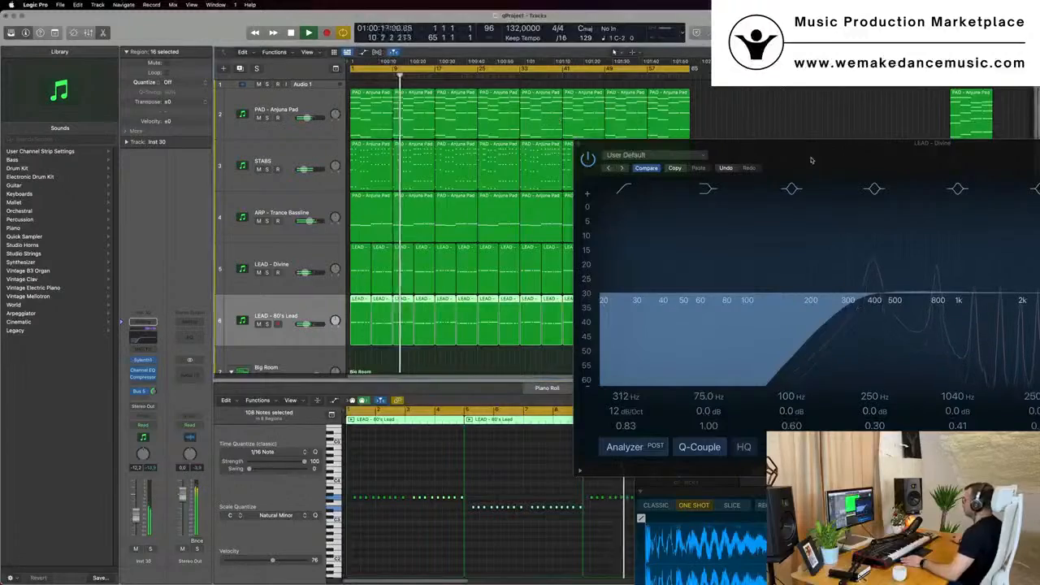
pyautogui.moveTo(811, 160); pyautogui.dragTo(491, 215)
pyautogui.click(258, 200)
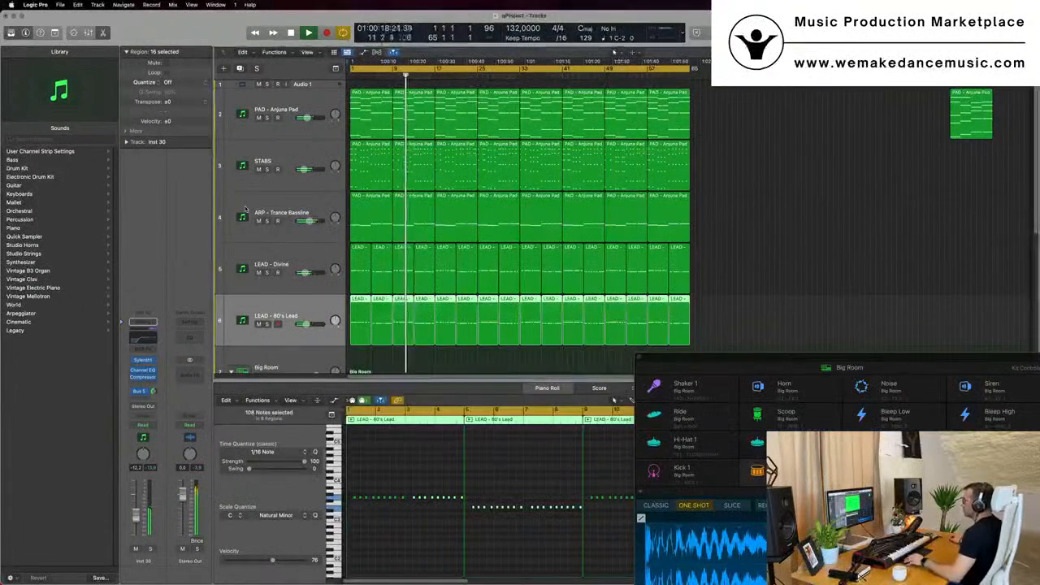
# Step: Mute and unmute LEAD - 80's Lead to compare the mix, and set its volume to about -12.6 dB
pyautogui.click(259, 325)
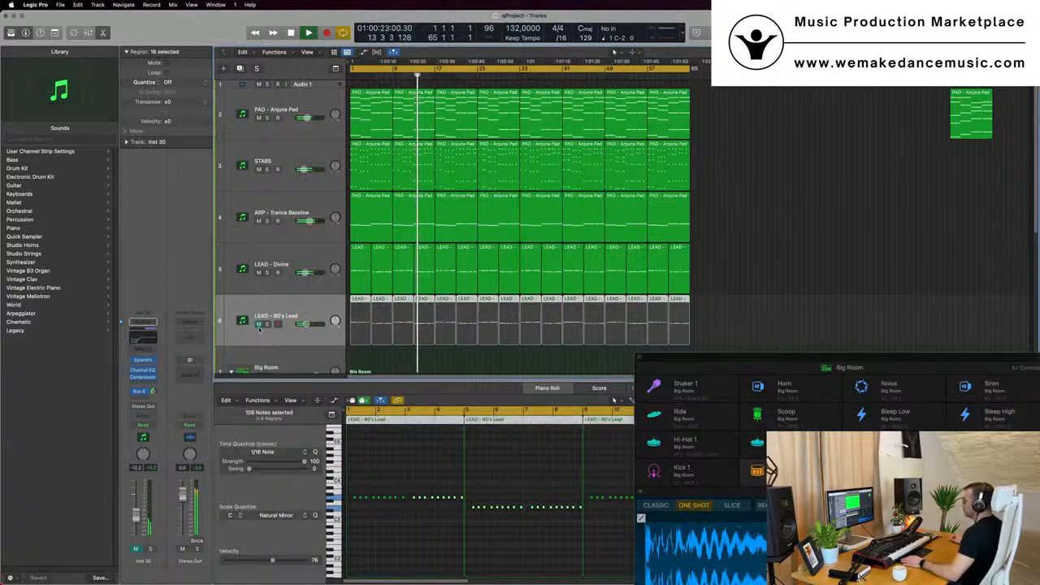
pyautogui.click(258, 325)
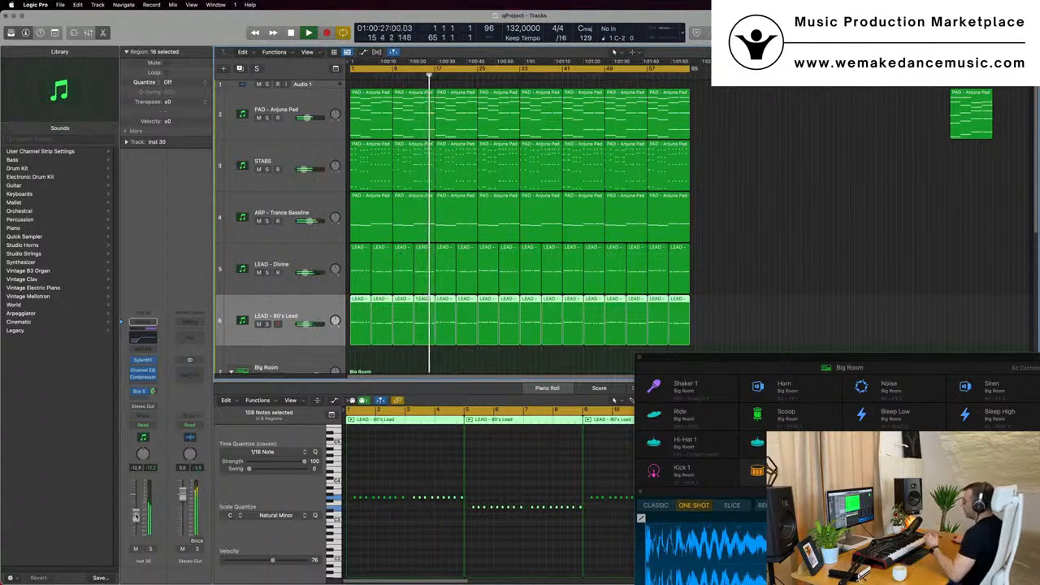
# Step: Add a second send on the LEAD - 80's Lead track, route it to Bus 8 and raise its level
pyautogui.click(142, 390)
pyautogui.moveTo(140, 411)
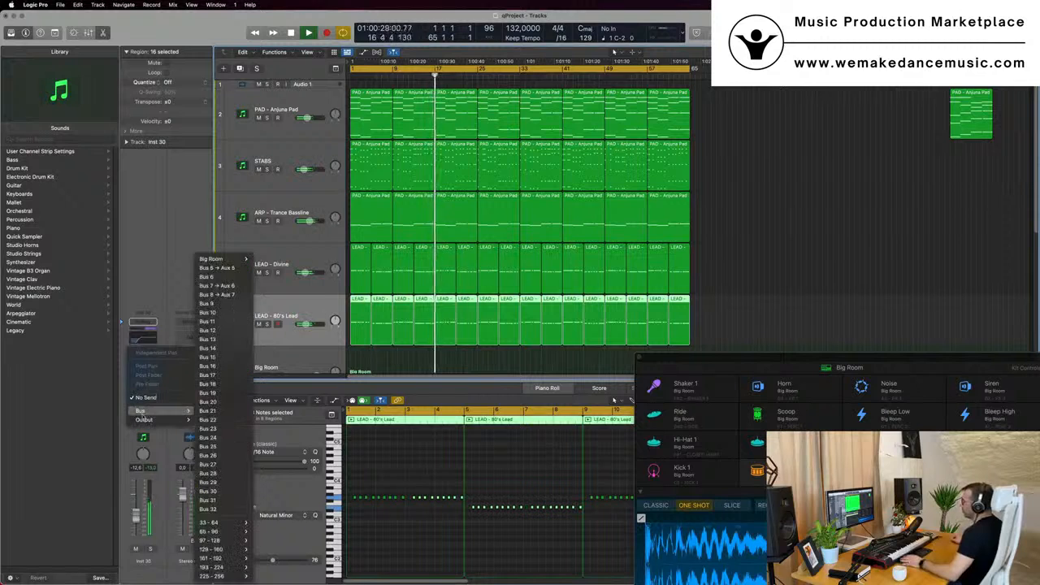
pyautogui.click(217, 285)
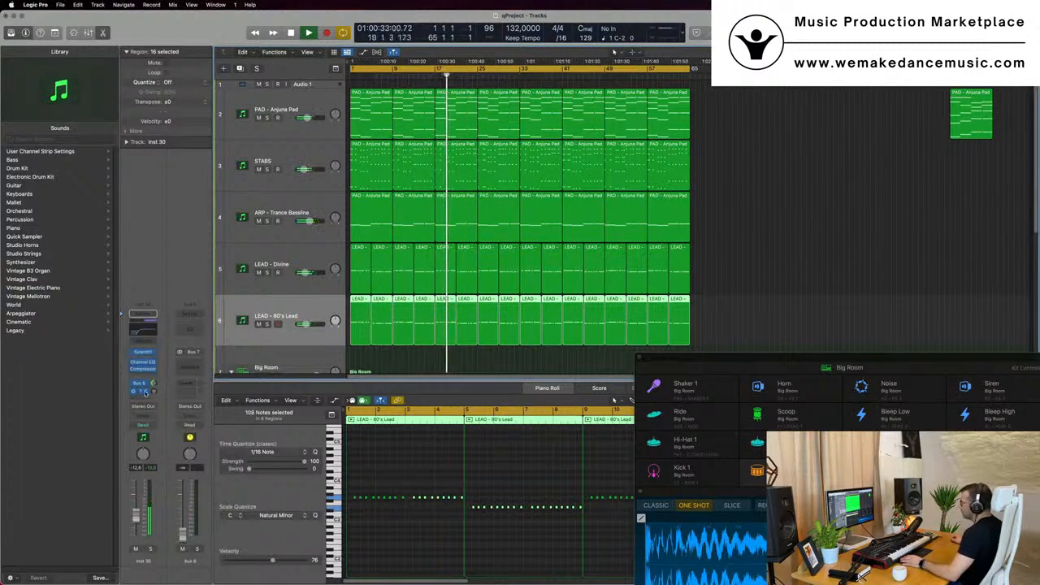
pyautogui.click(144, 392)
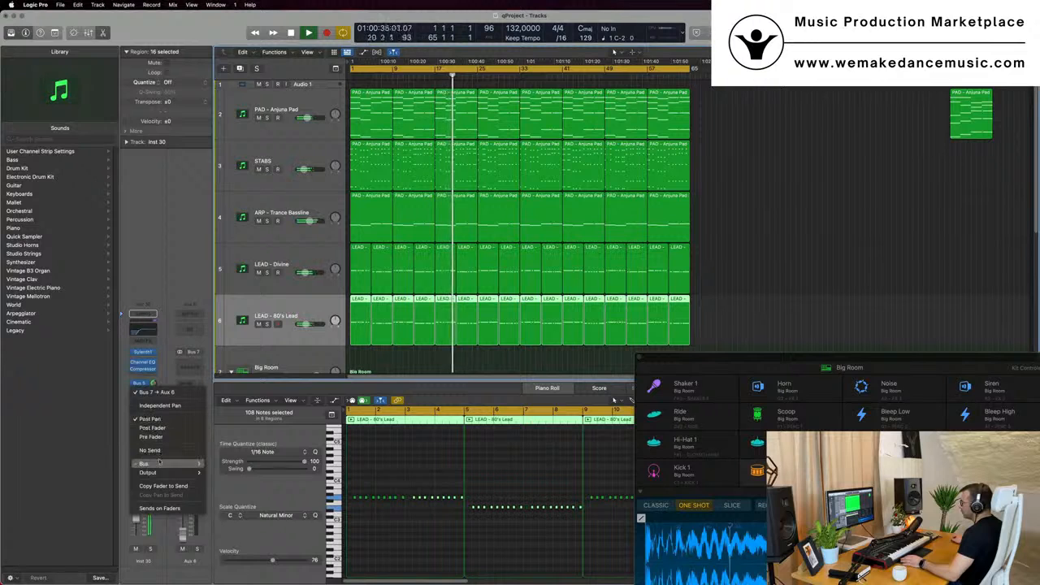
pyautogui.moveTo(144, 463)
pyautogui.click(232, 294)
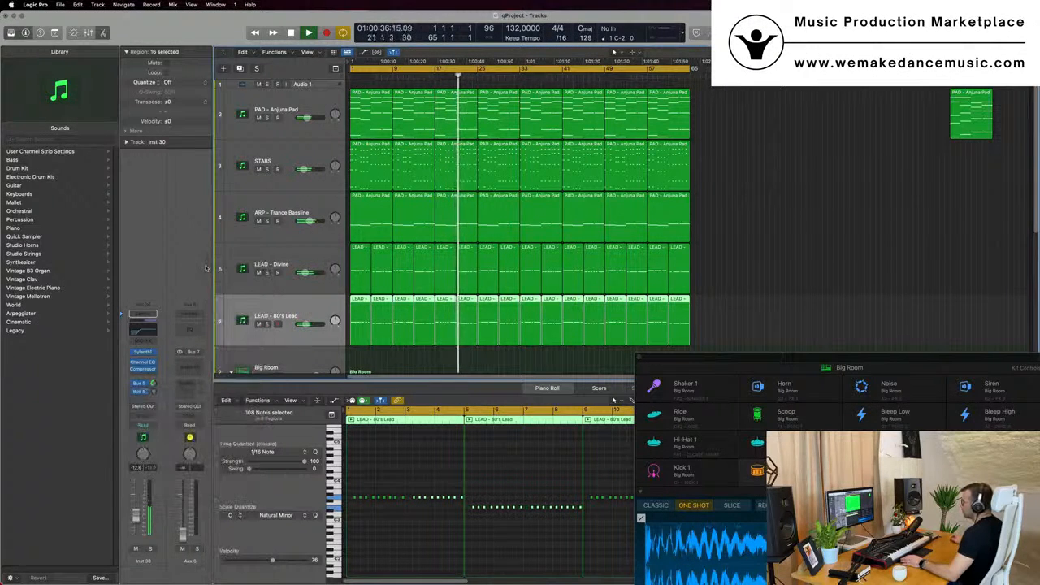
pyautogui.moveTo(155, 391)
pyautogui.mouseDown()
pyautogui.moveTo(156, 379)
pyautogui.moveTo(154, 392)
pyautogui.mouseUp()
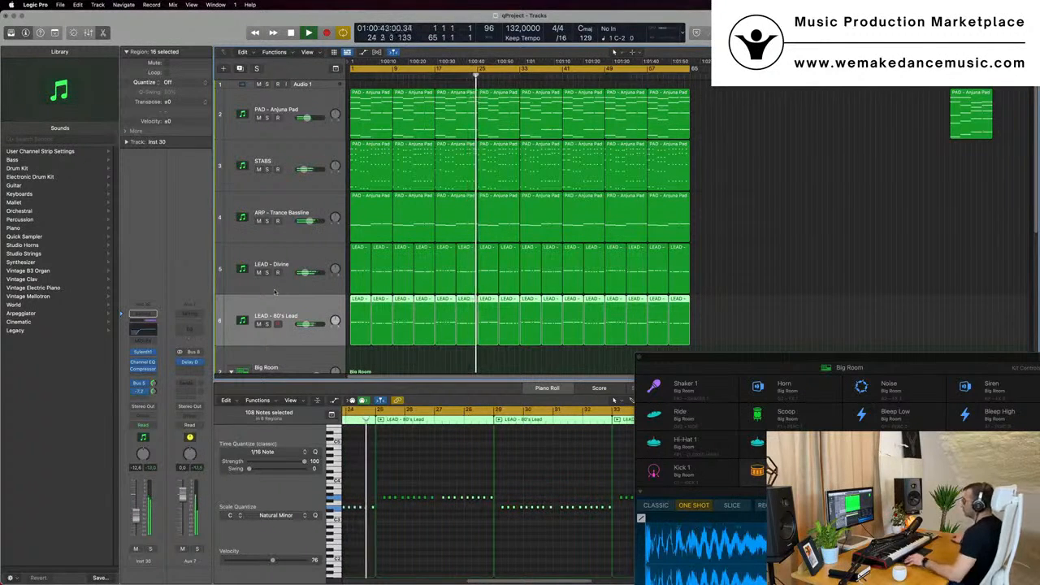
# Step: Select the LEAD - Divine and LEAD - 80's Lead channels in the mixer and route both outputs to Bus 9
pyautogui.scroll(-3, 275, 284)
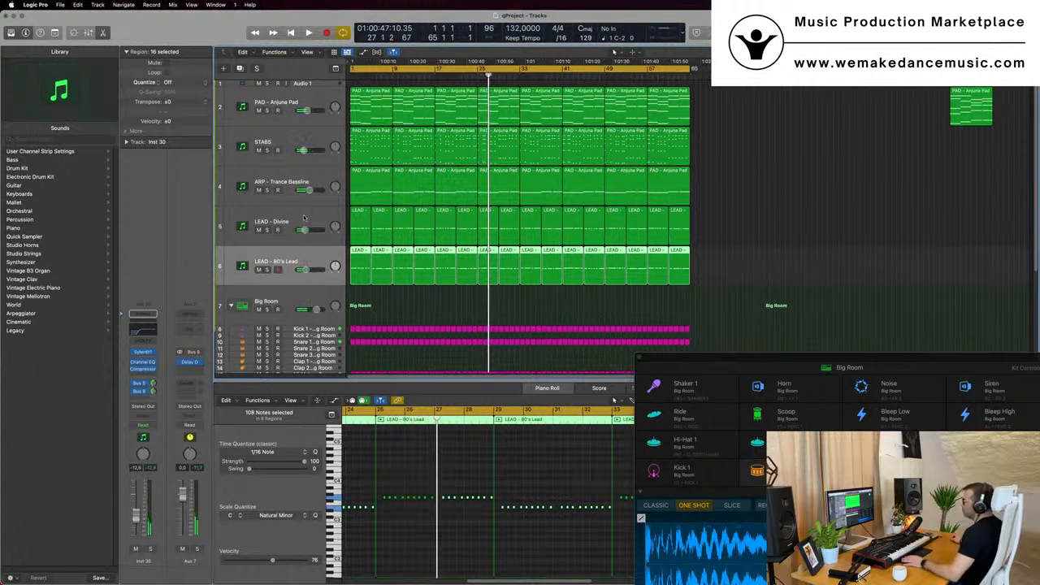
pyautogui.press('x')
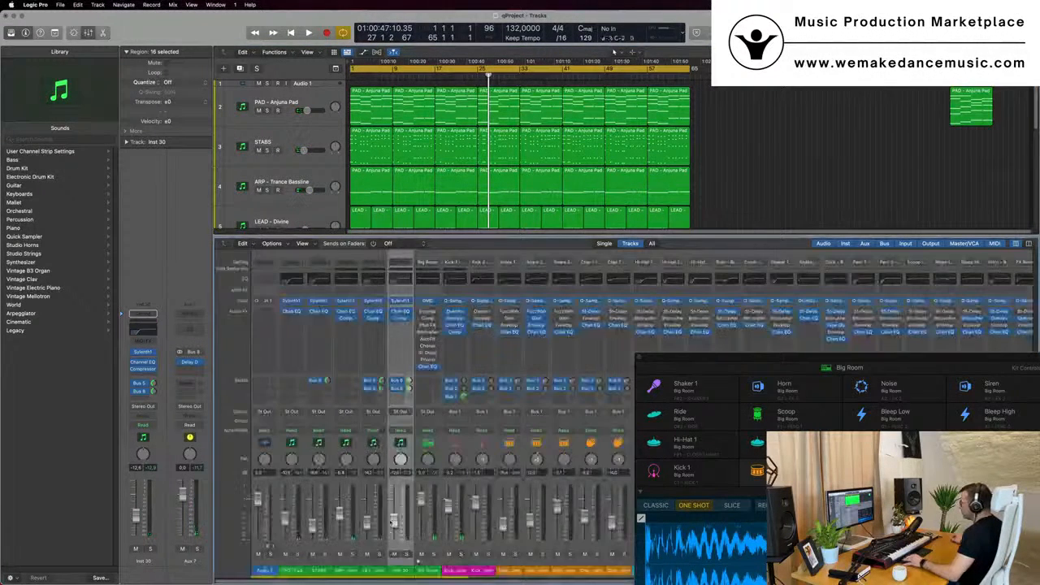
pyautogui.click(420, 572)
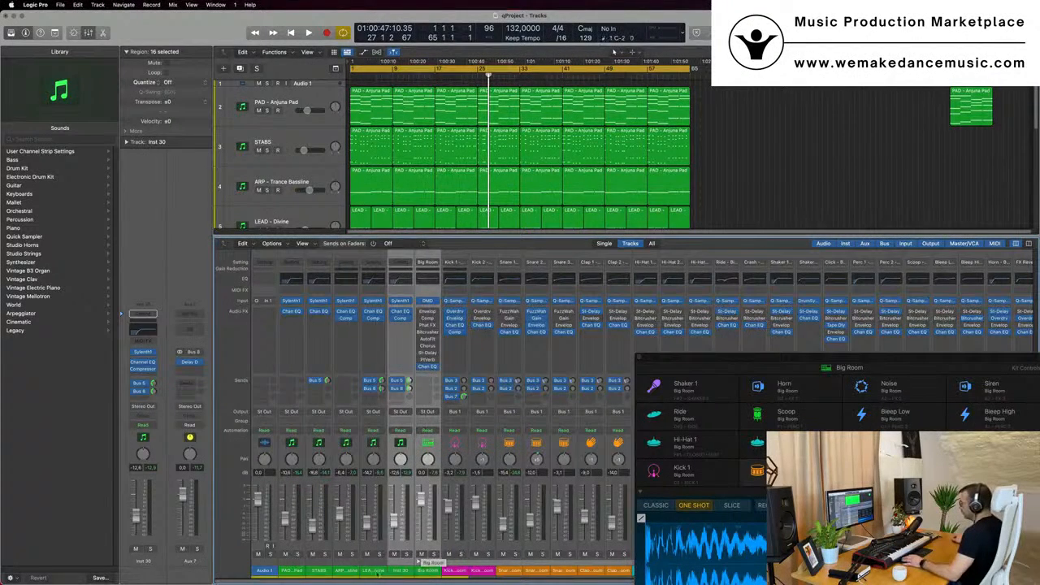
pyautogui.moveTo(378, 574); pyautogui.dragTo(396, 574)
pyautogui.press('space')
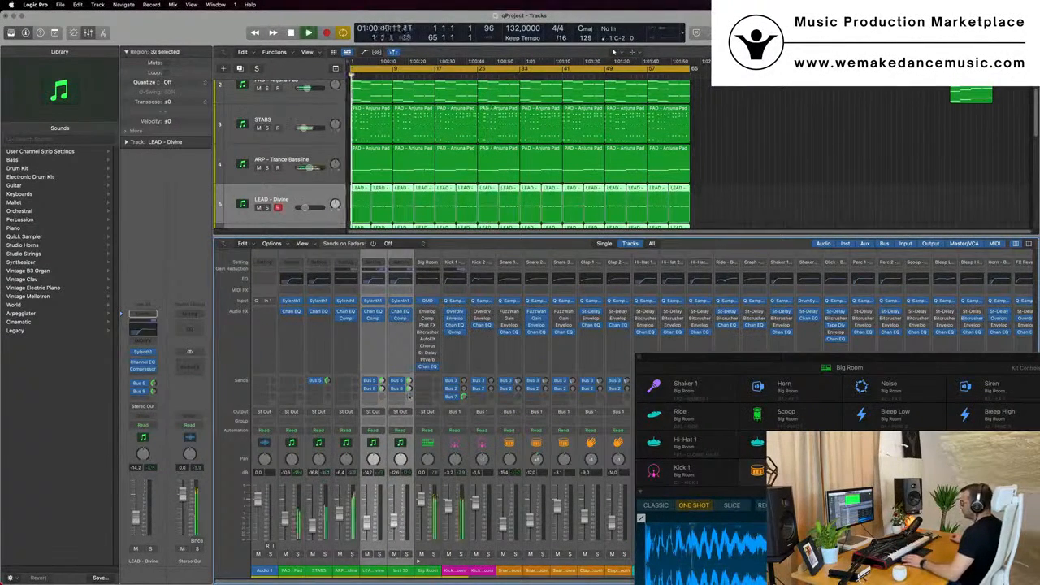
pyautogui.click(400, 412)
pyautogui.moveTo(407, 447)
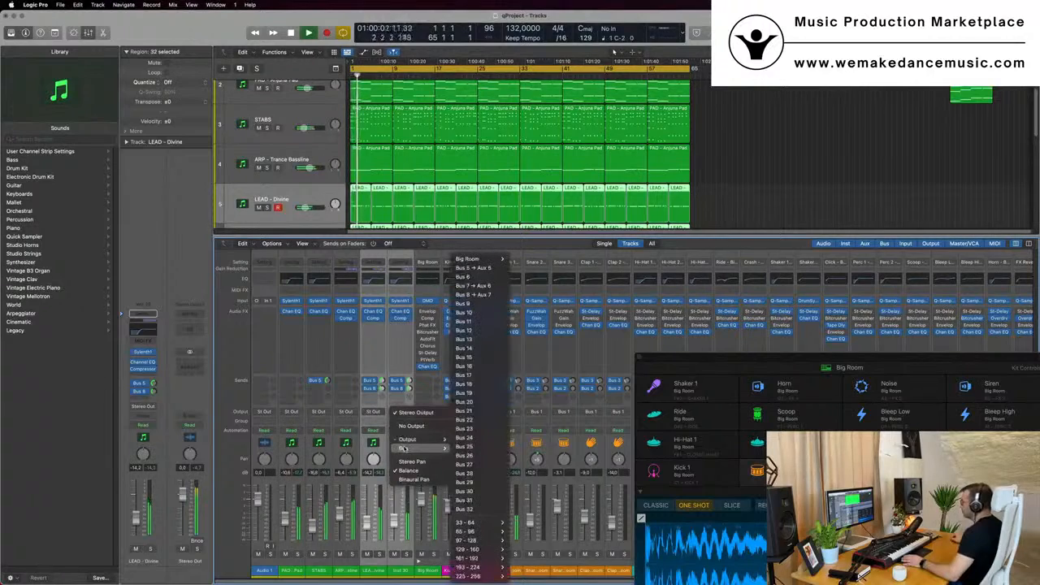
pyautogui.click(475, 329)
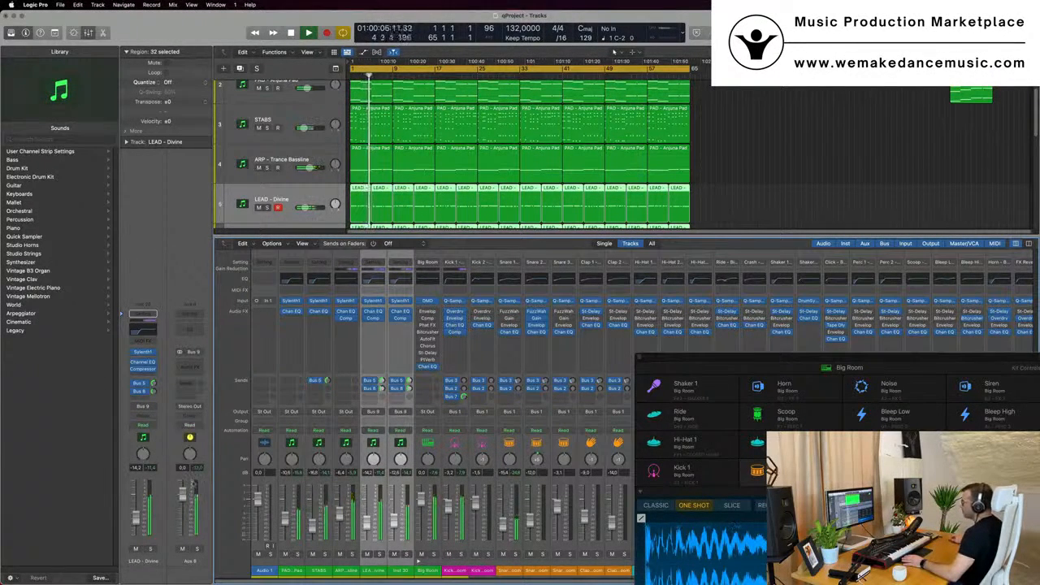
# Step: Insert a stereo Compressor on Aux 8 and adjust its threshold and ratio while playing the leads
pyautogui.click(195, 365)
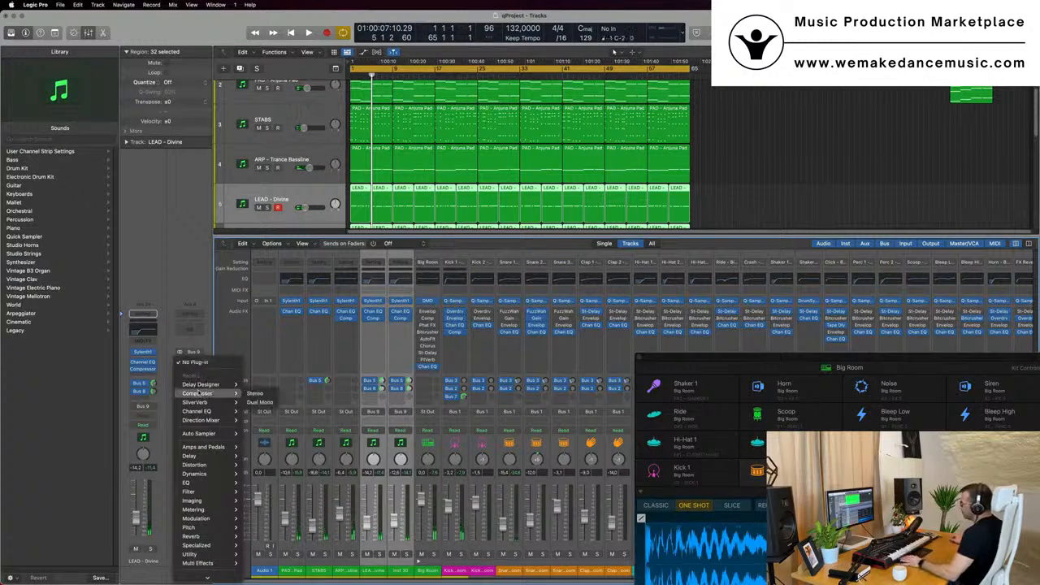
pyautogui.click(254, 394)
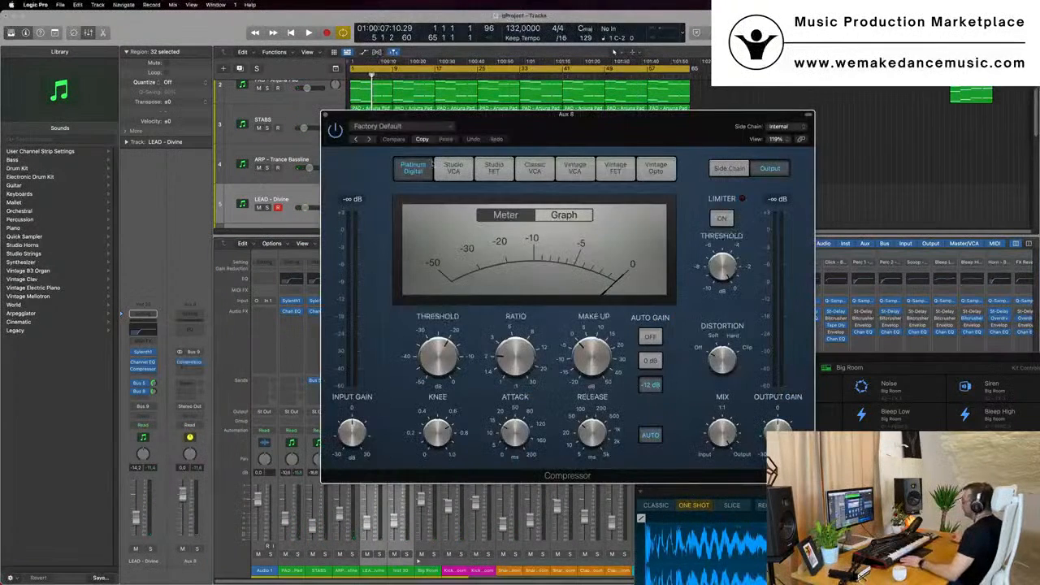
pyautogui.moveTo(623, 127); pyautogui.dragTo(568, 136)
pyautogui.press('space')
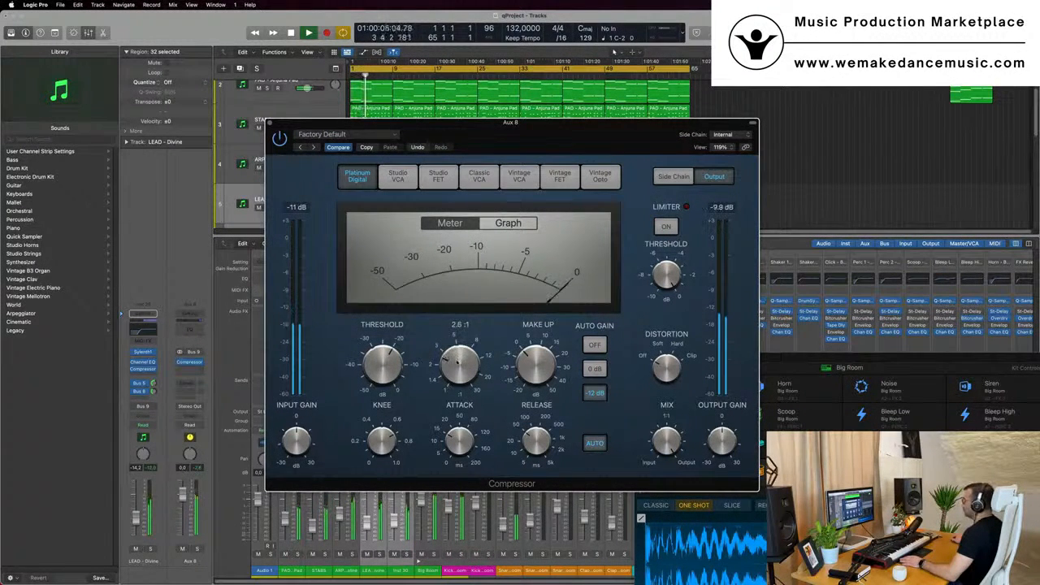
pyautogui.press('space')
pyautogui.press('space')
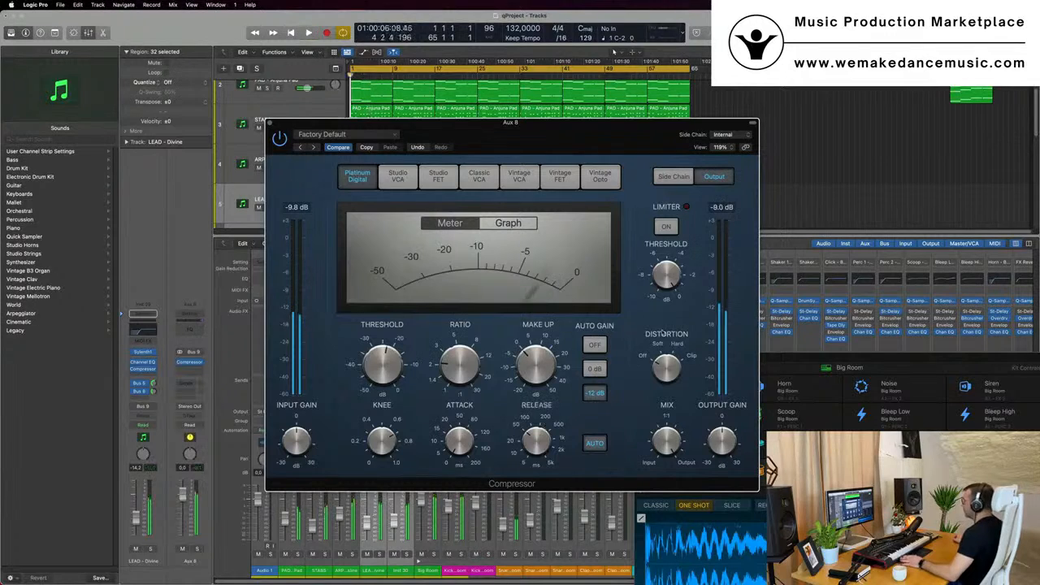
pyautogui.press('space')
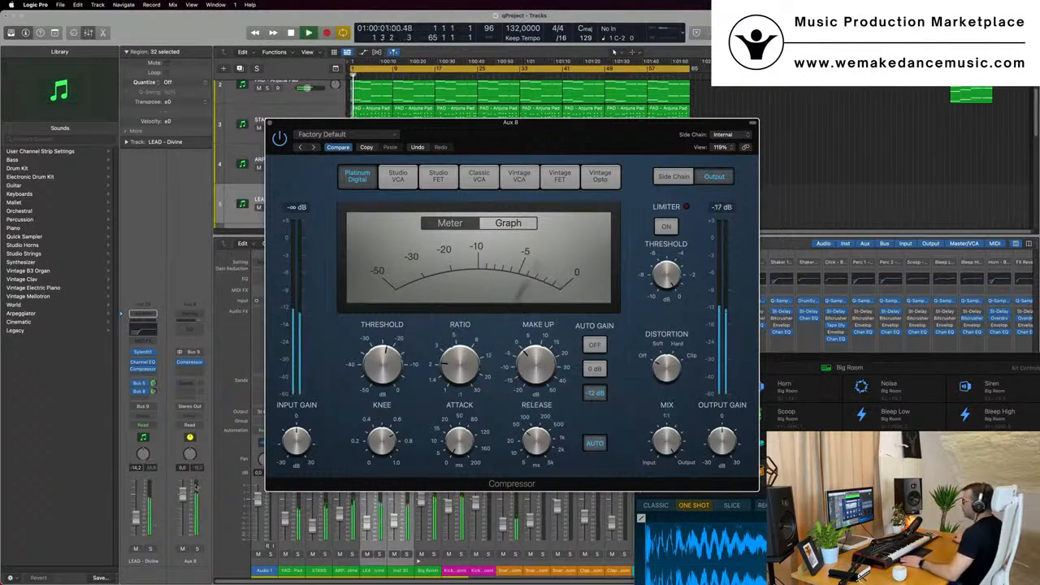
# Step: Lower the Aux 8 volume to about -4.8 dB and close the Compressor window and the mixer
pyautogui.moveTo(183, 498); pyautogui.dragTo(183, 509)
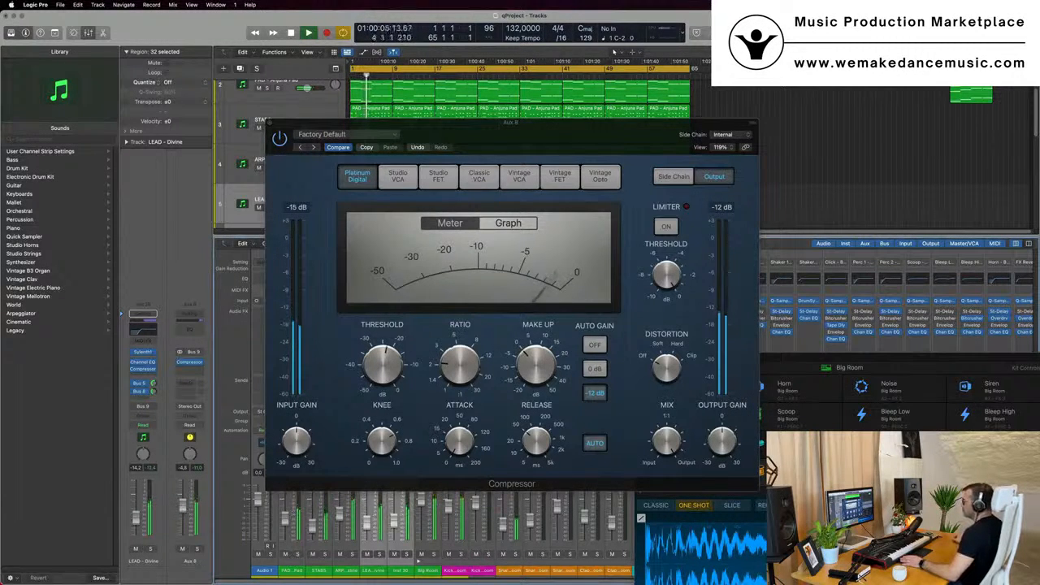
pyautogui.moveTo(533, 135); pyautogui.dragTo(667, 141)
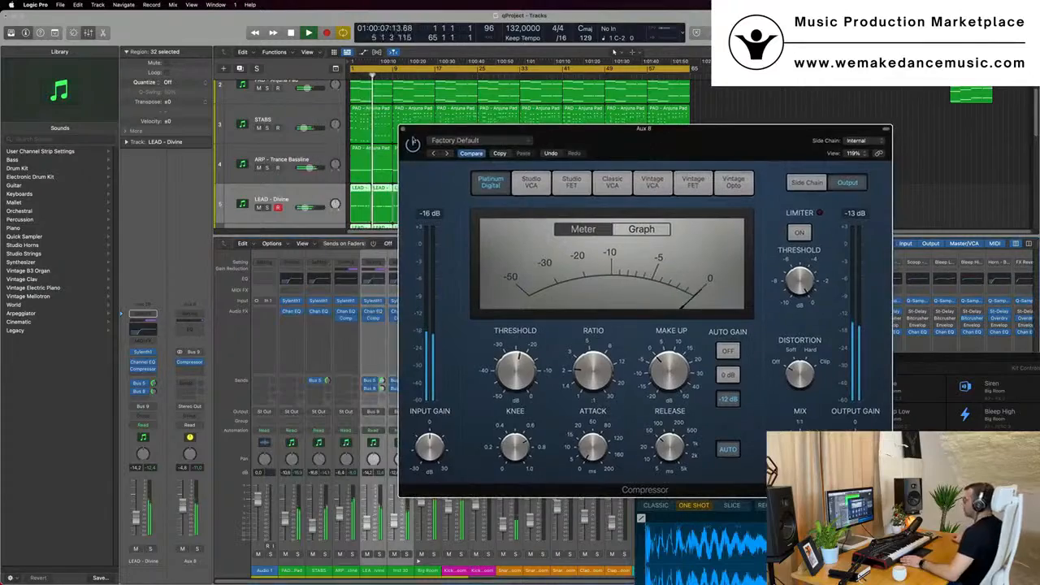
pyautogui.click(404, 130)
pyautogui.press('x')
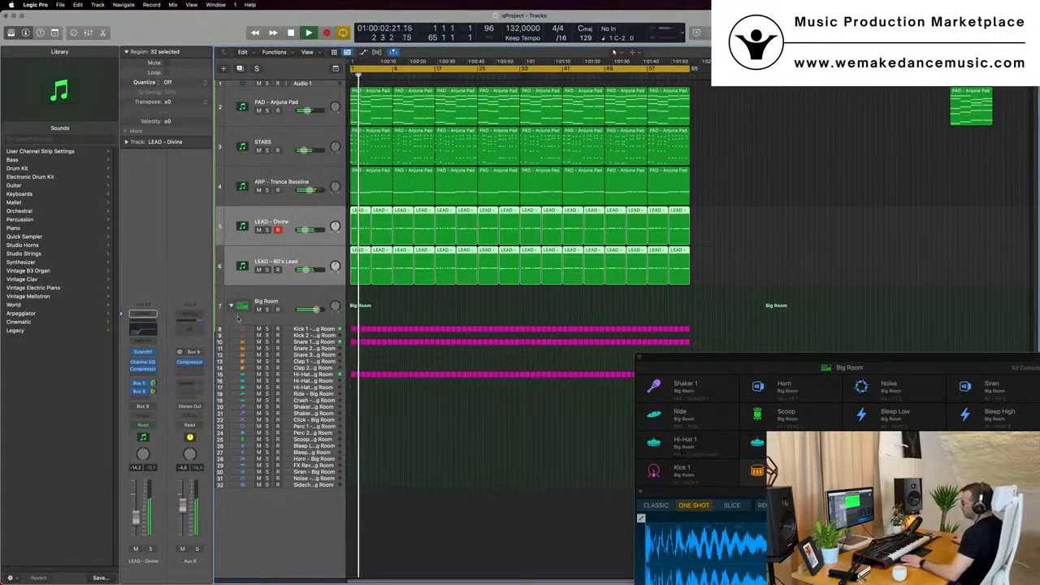
# Step: Create an arrangement track for Aux 8, show the toolbar and increase the Aux 8 track's height
pyautogui.press('Return')
pyautogui.rightClick(188, 561)
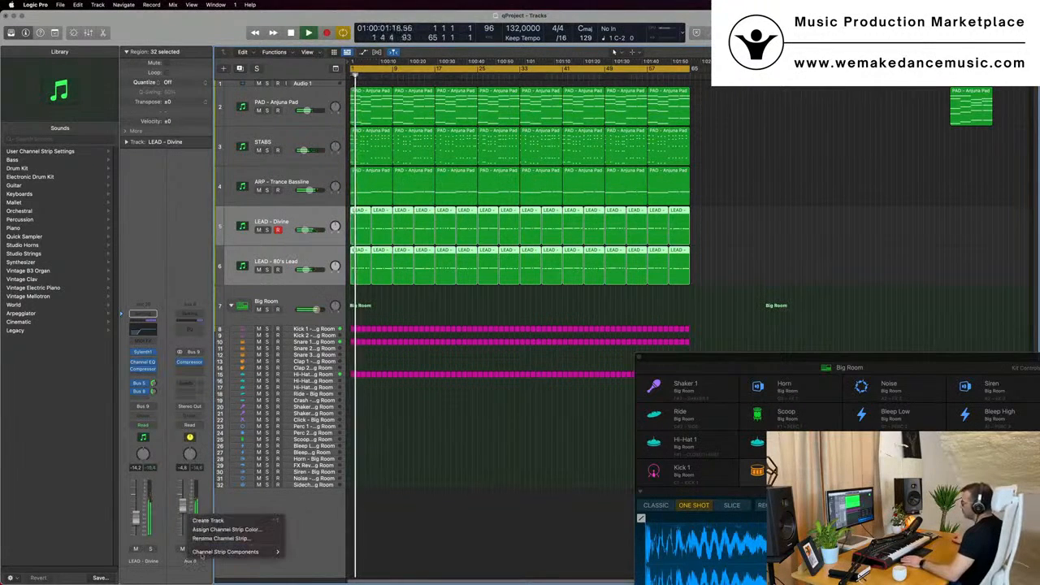
pyautogui.click(205, 521)
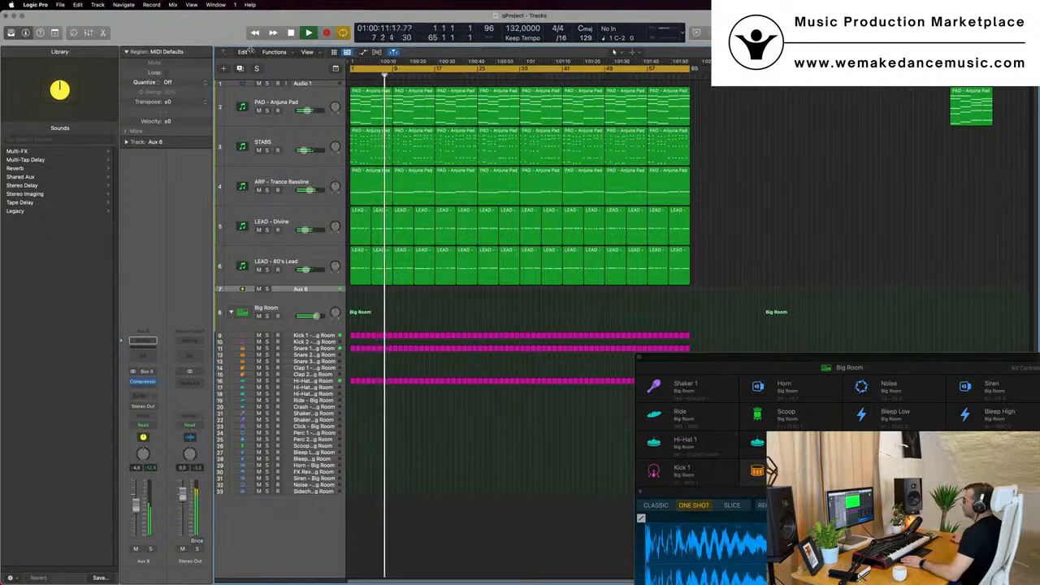
pyautogui.press('ctrl+alt+super+t')
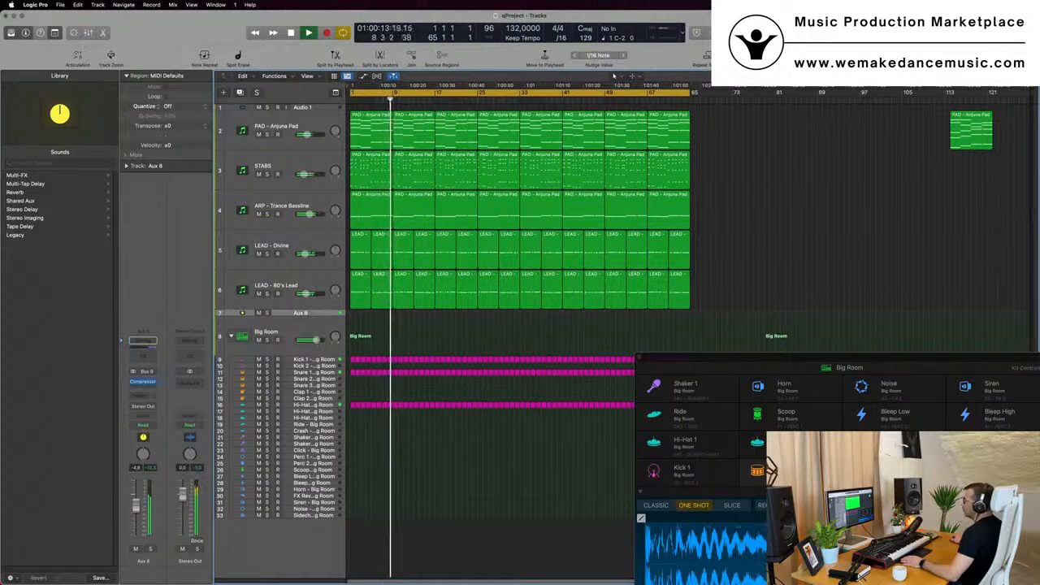
pyautogui.moveTo(280, 316); pyautogui.dragTo(280, 354)
pyautogui.press('Return')
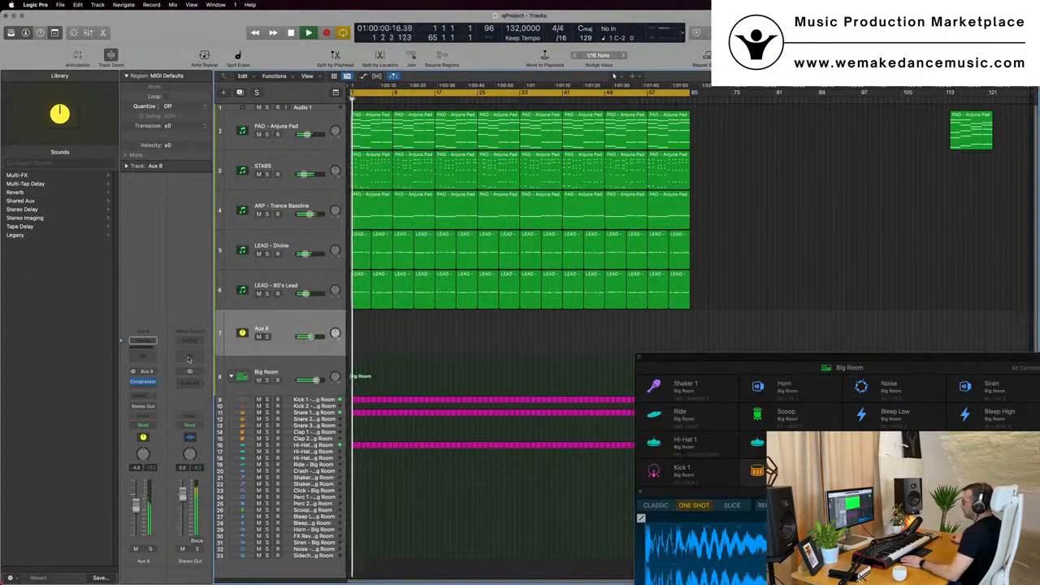
# Step: Add a Channel EQ to Stereo Out with a 48 dB/Oct high cut, sweep its cutoff and return it to 20000 Hz
pyautogui.click(189, 358)
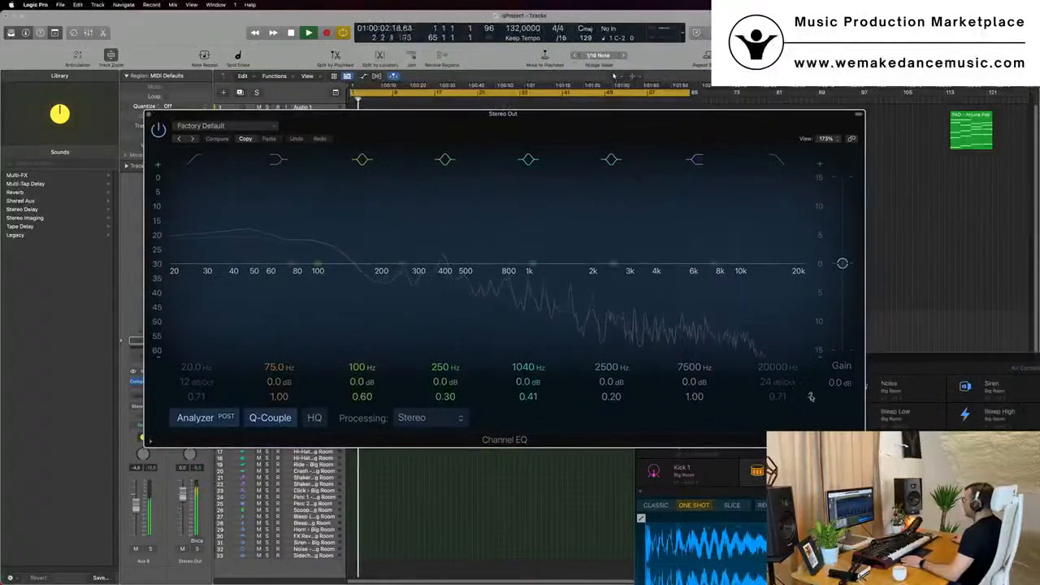
pyautogui.click(775, 238)
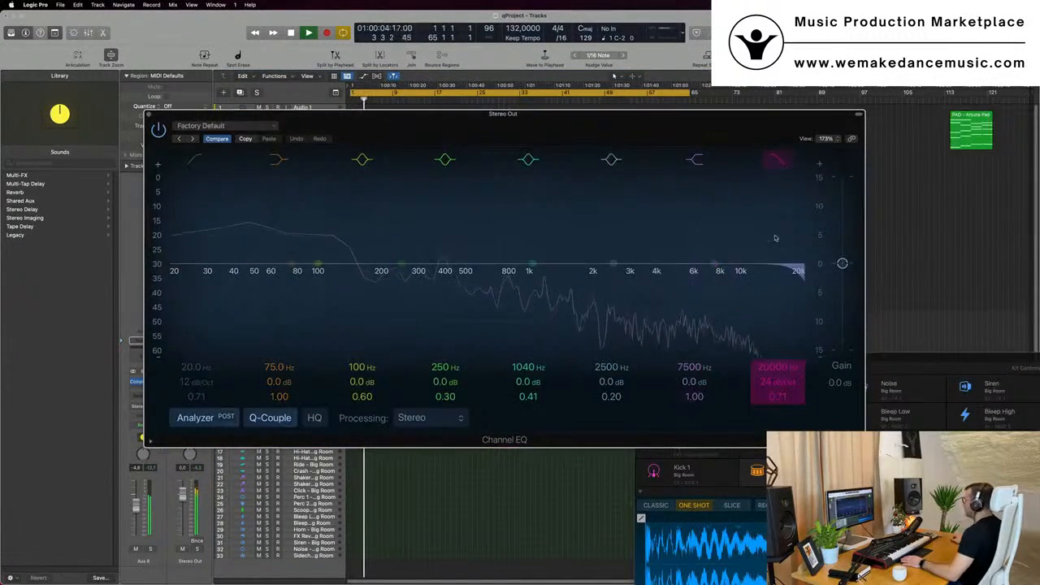
pyautogui.moveTo(780, 380); pyautogui.dragTo(780, 367)
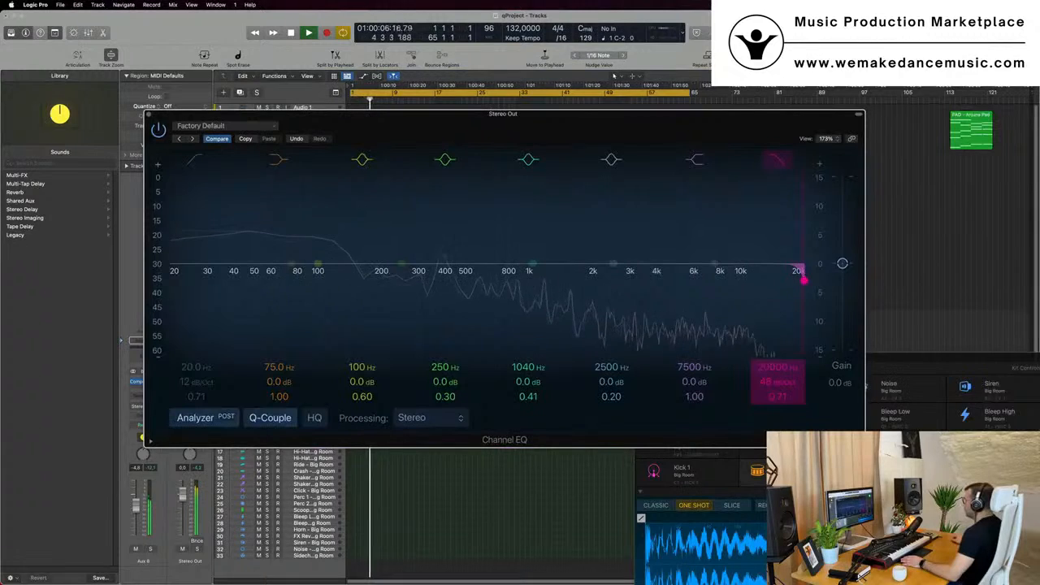
pyautogui.moveTo(803, 280); pyautogui.dragTo(566, 281)
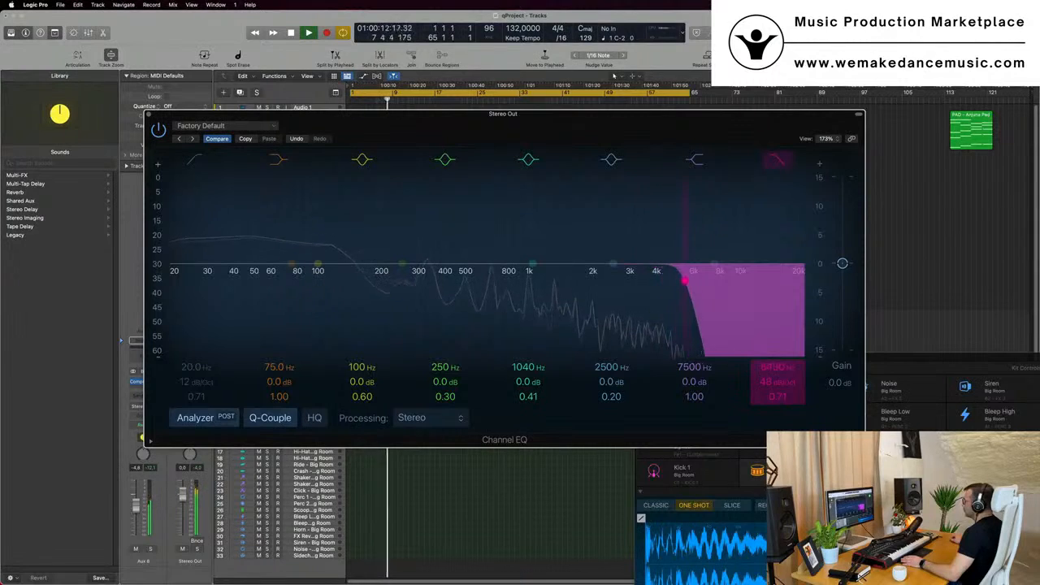
pyautogui.moveTo(715, 281); pyautogui.dragTo(801, 272)
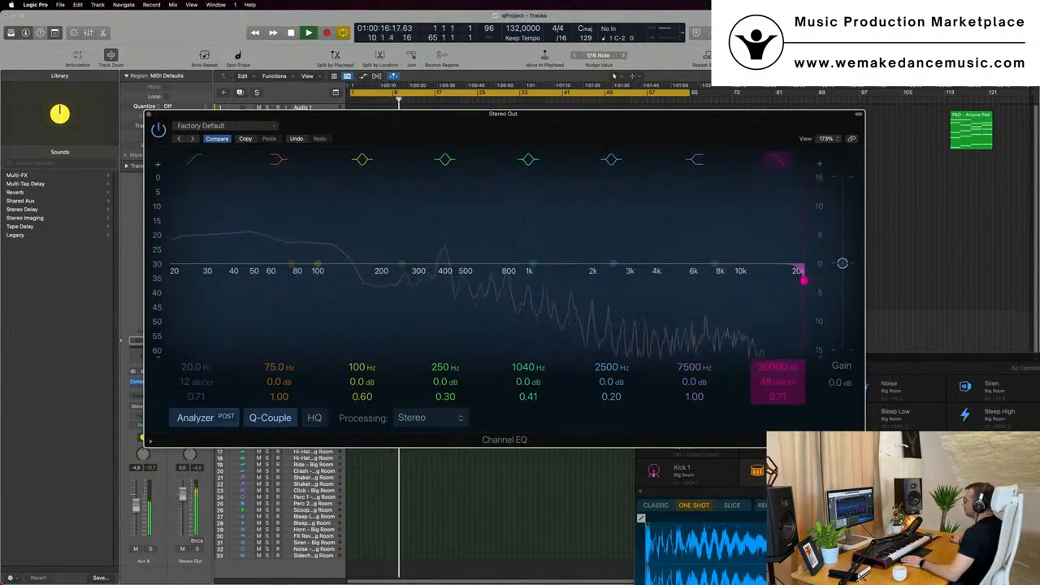
# Step: Solo both lead channels, examine their spectrum in the Stereo Out Channel EQ analyzer, and clear the solos
pyautogui.moveTo(617, 119); pyautogui.dragTo(997, 184)
pyautogui.press('Return')
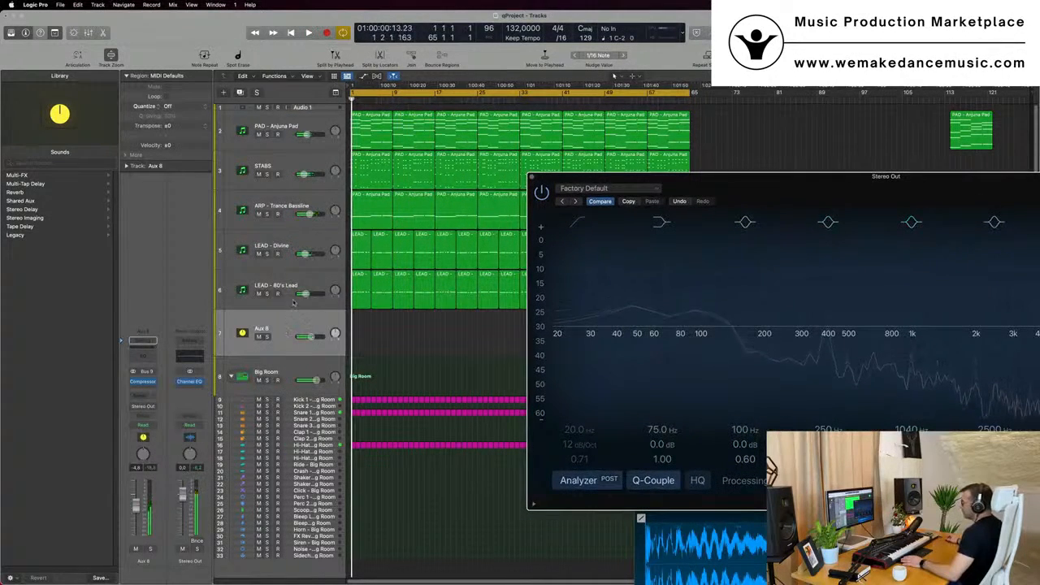
pyautogui.press('space')
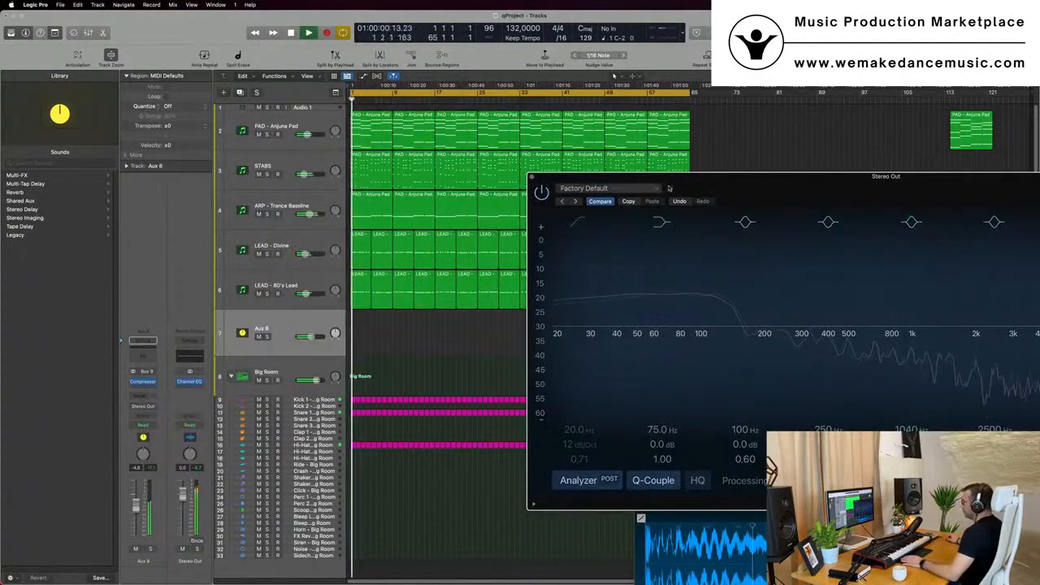
pyautogui.moveTo(690, 182); pyautogui.dragTo(623, 176)
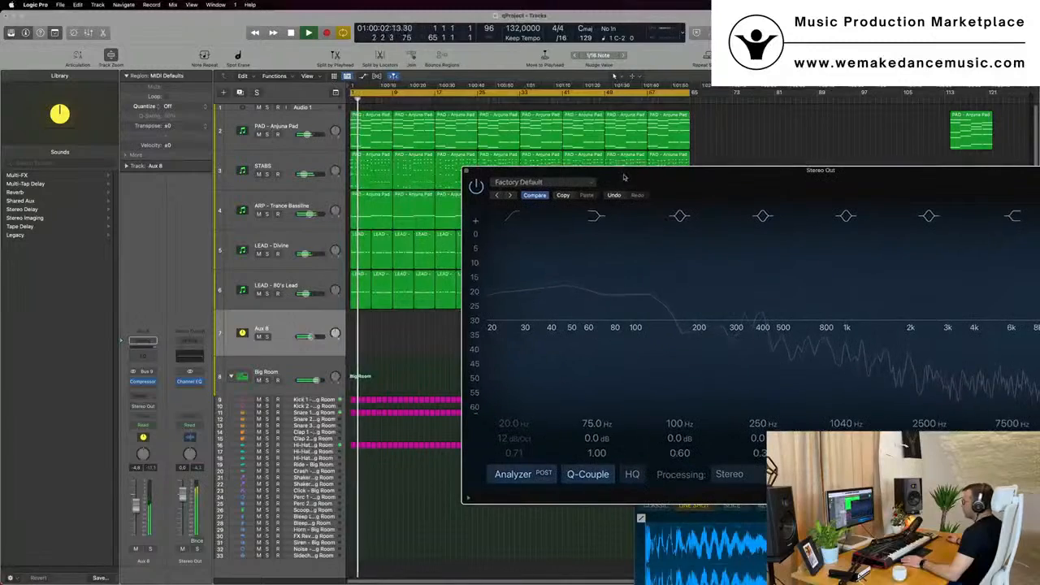
pyautogui.press('space')
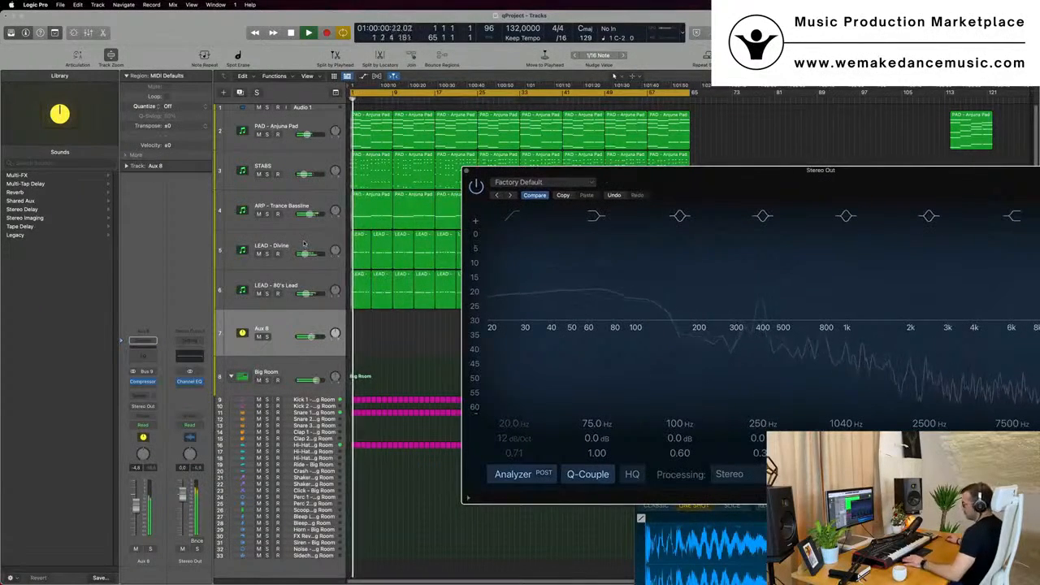
pyautogui.press('x')
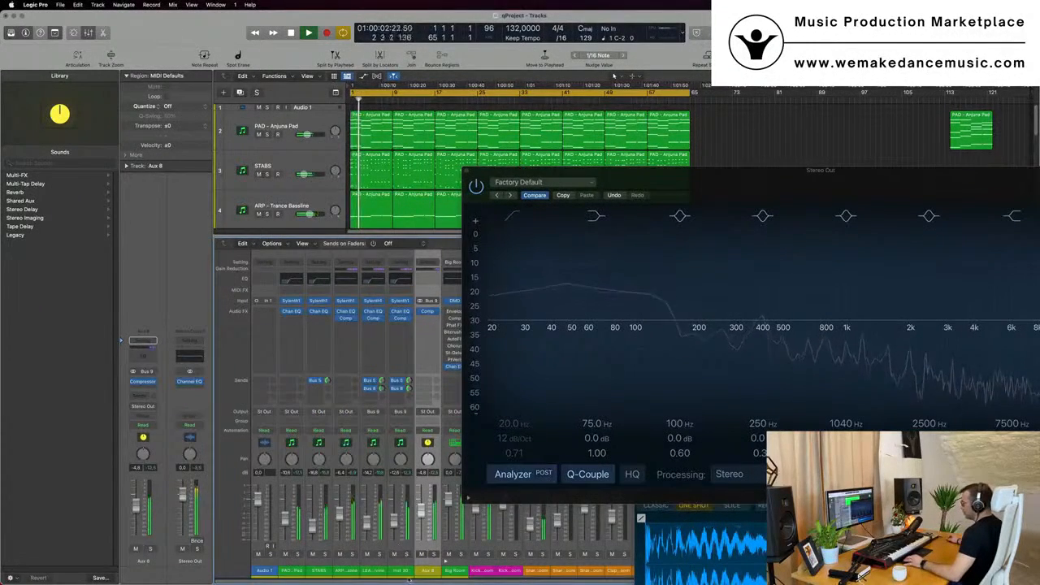
pyautogui.click(378, 554)
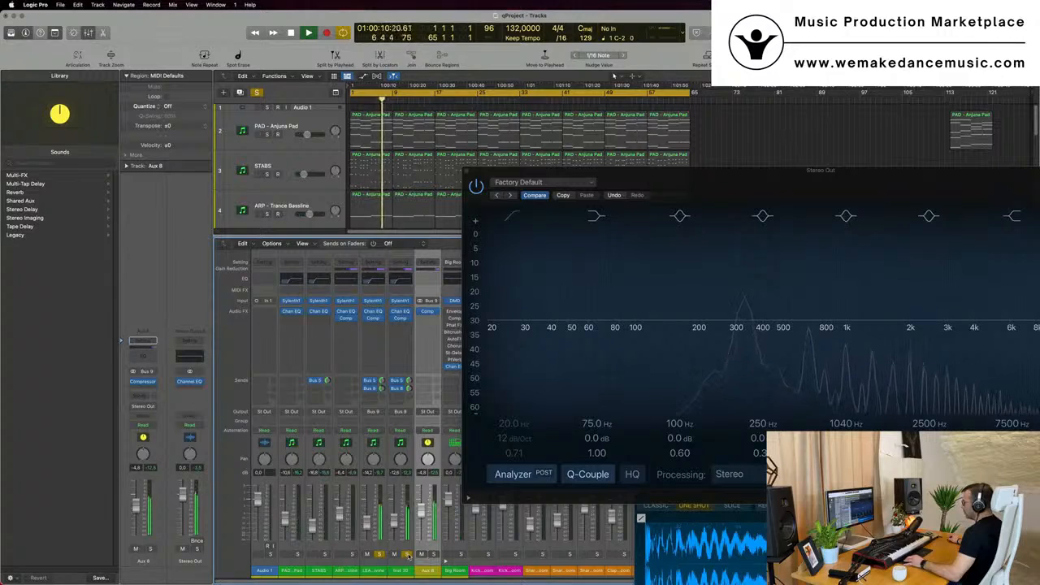
pyautogui.press('s')
pyautogui.moveTo(729, 172); pyautogui.dragTo(566, 143)
pyautogui.press('space')
pyautogui.press('space')
# Step: Enable a low cut at 20 Hz with 12 dB/Oct slope in the Stereo Out Channel EQ and close its window
pyautogui.click(359, 180)
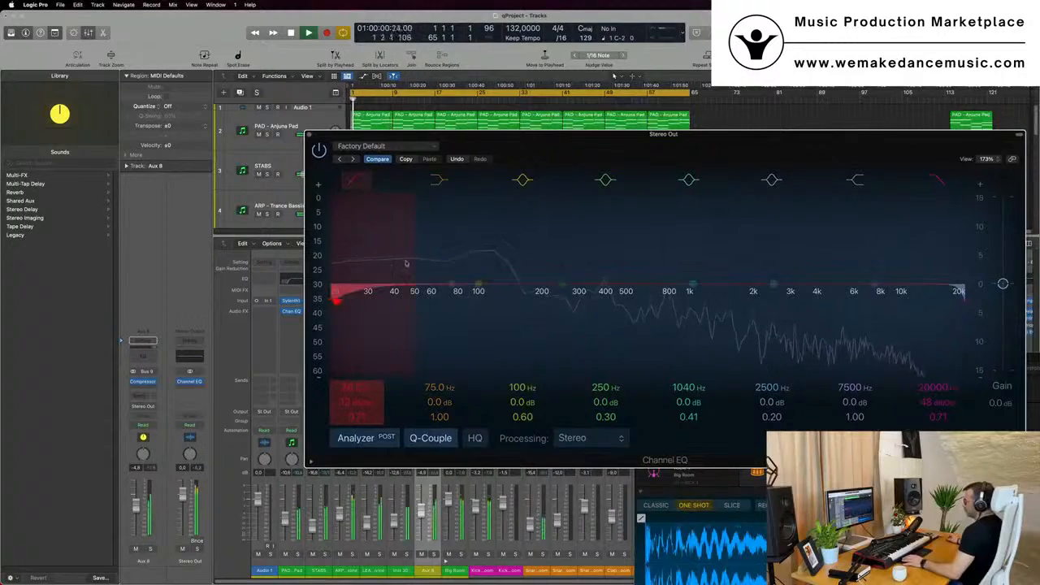
pyautogui.moveTo(366, 244)
pyautogui.mouseDown()
pyautogui.moveTo(598, 235)
pyautogui.moveTo(348, 235)
pyautogui.mouseUp()
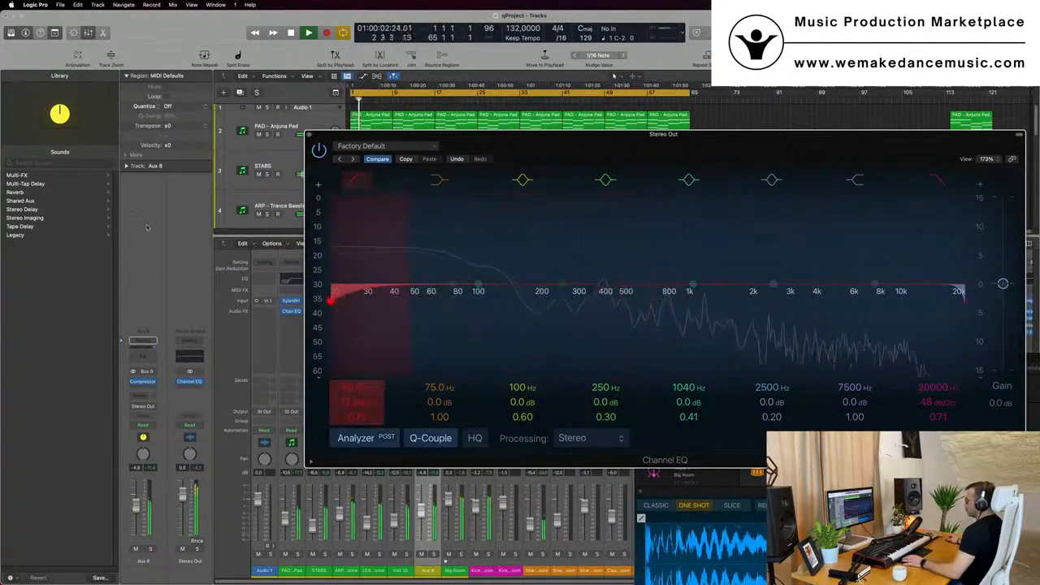
pyautogui.click(310, 135)
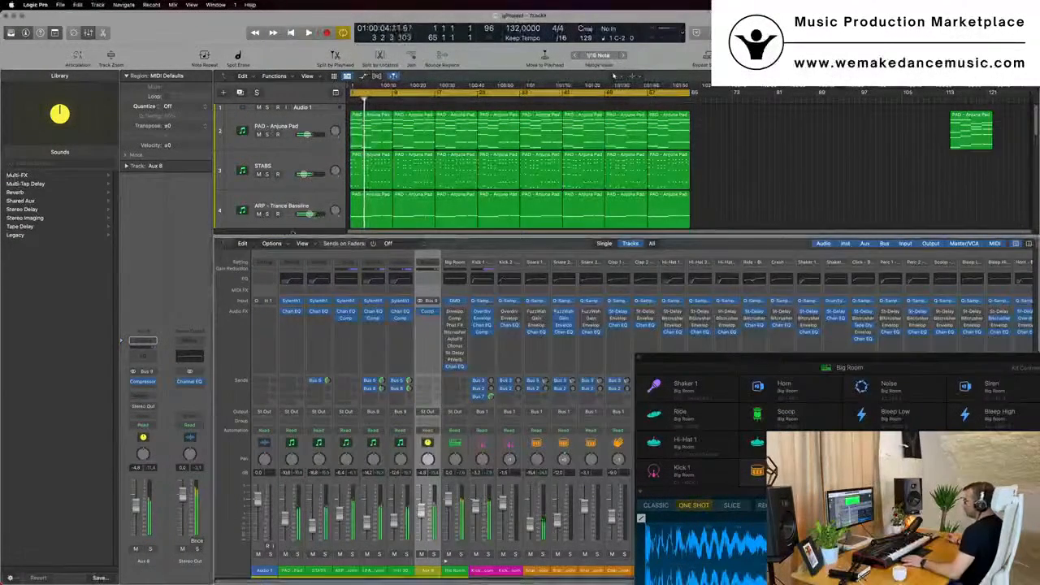
# Step: Hide the mixer and reopen the Stereo Out Channel EQ
pyautogui.scroll(-3, 325, 206)
pyautogui.scroll(3, 326, 206)
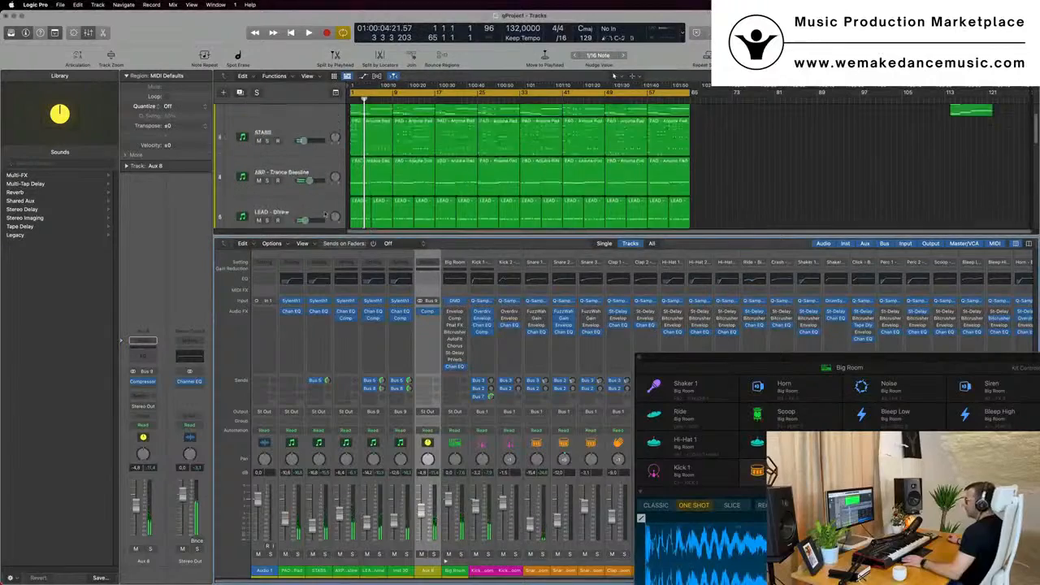
pyautogui.press('x')
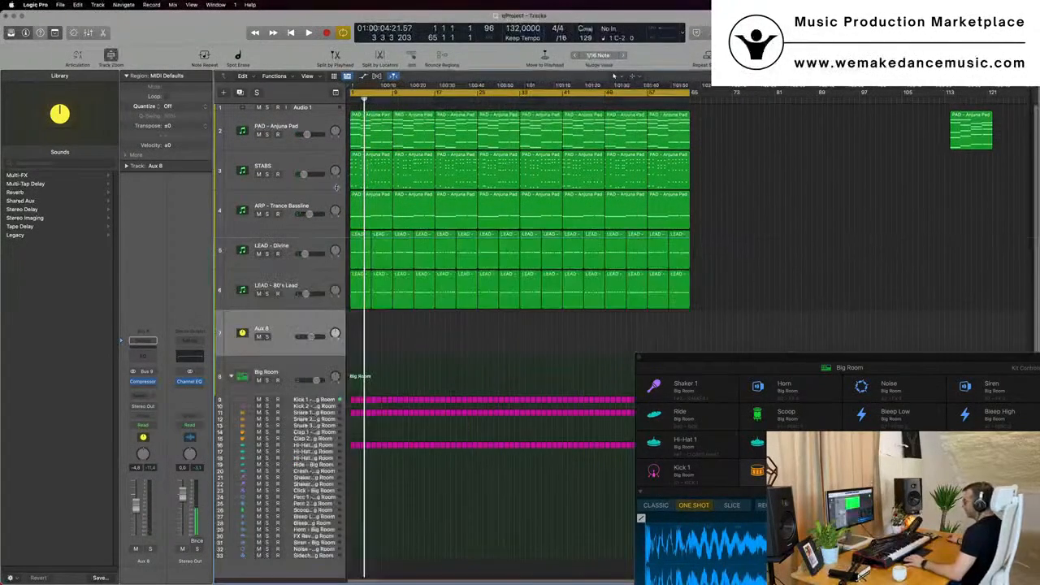
pyautogui.click(190, 357)
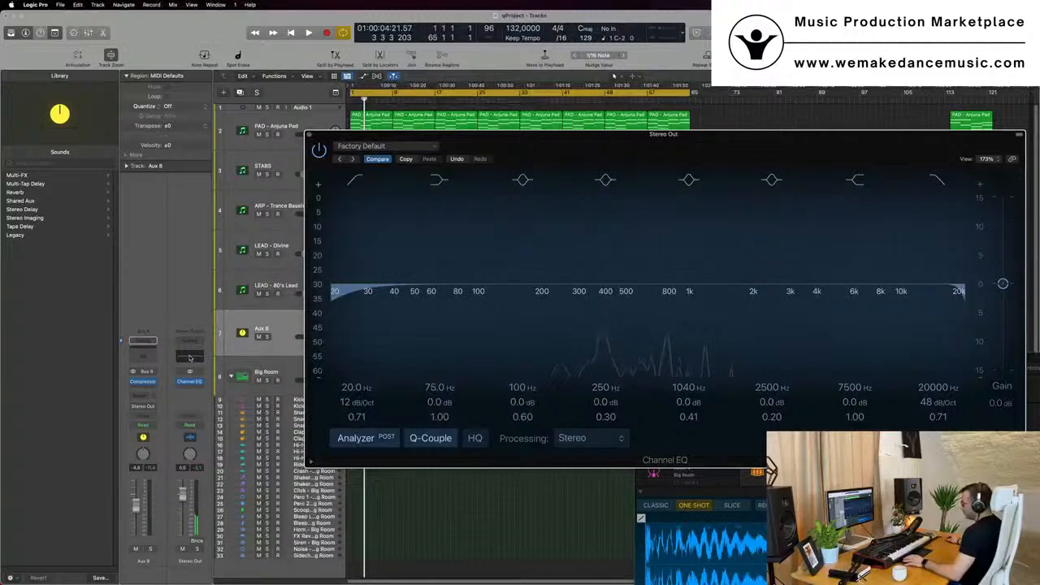
# Step: Close the Stereo Out Channel EQ, delete the Aux 8 track from the arrangement, and play from the beginning
pyautogui.click(310, 135)
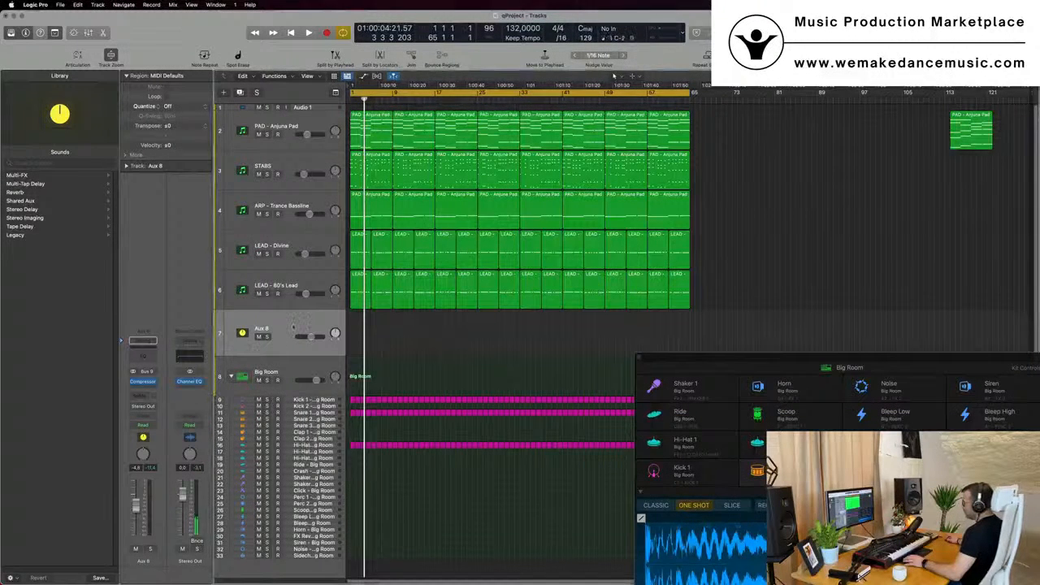
pyautogui.press('BackSpace')
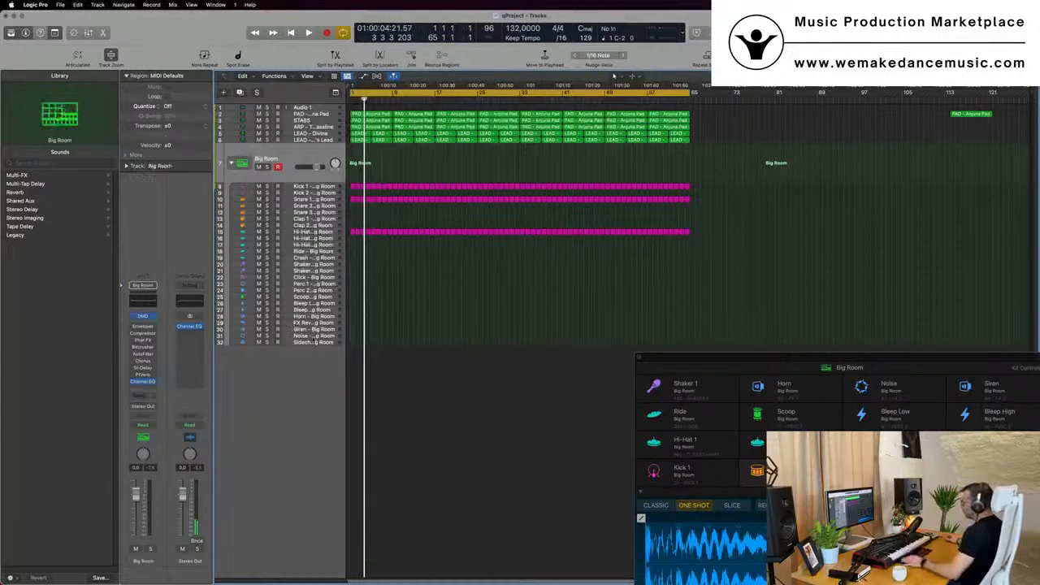
pyautogui.press('Return')
pyautogui.press('space')
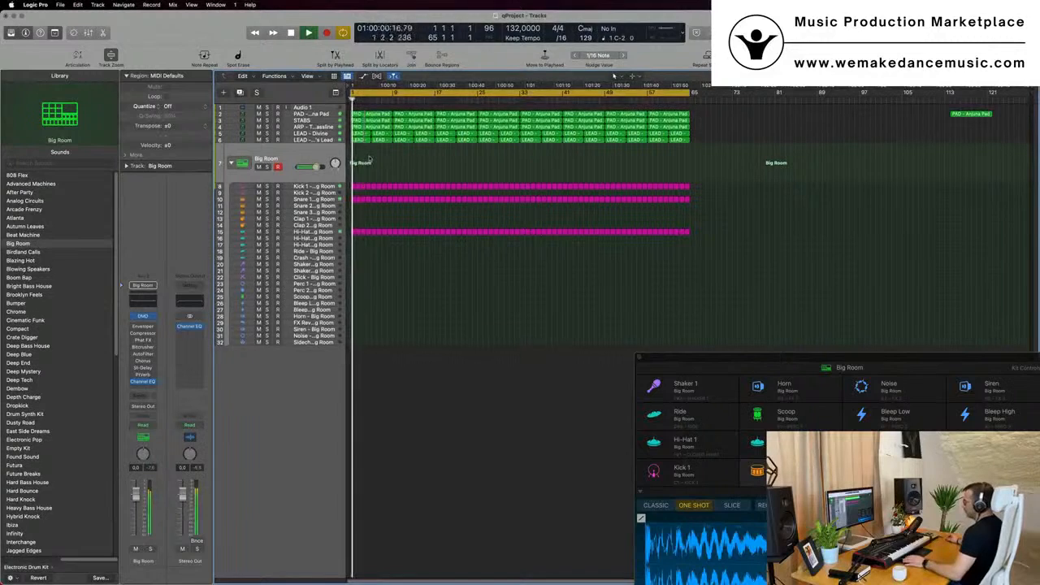
# Step: Create an arrangement track for Aux 8 from the 80's Lead's output strip and toggle its solo on and off
pyautogui.click(328, 140)
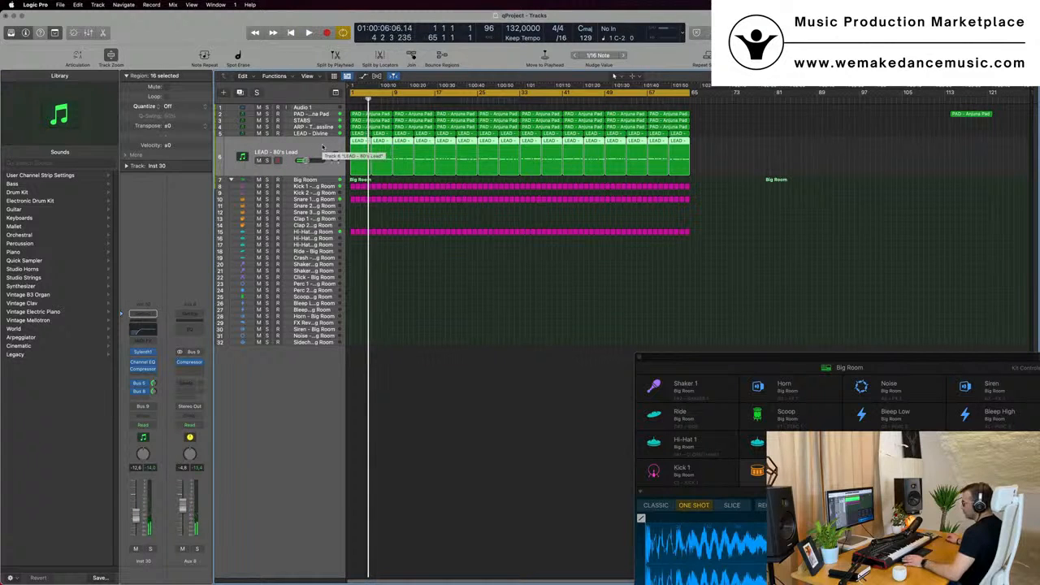
pyautogui.press('Return')
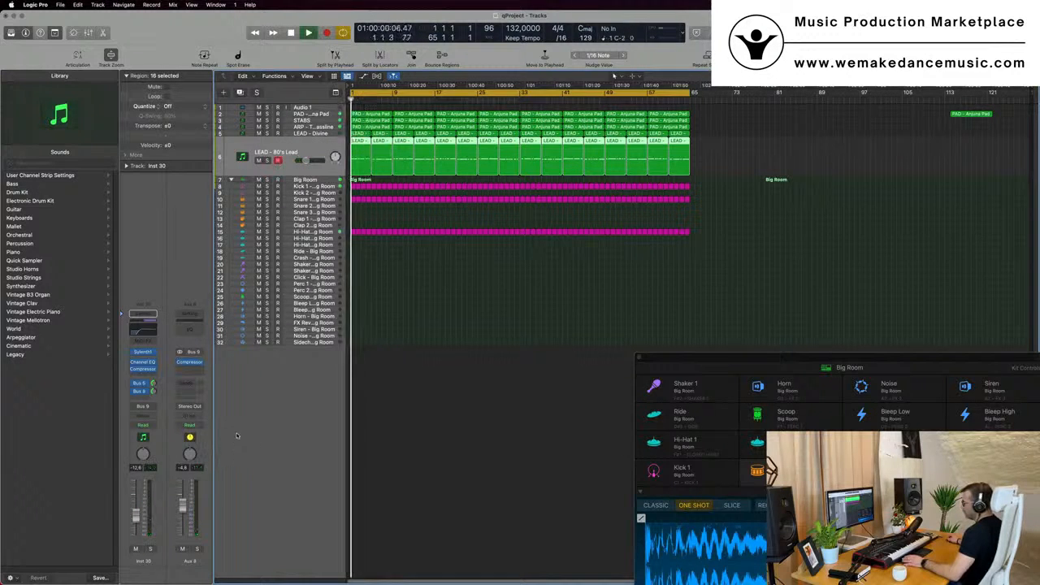
pyautogui.rightClick(183, 562)
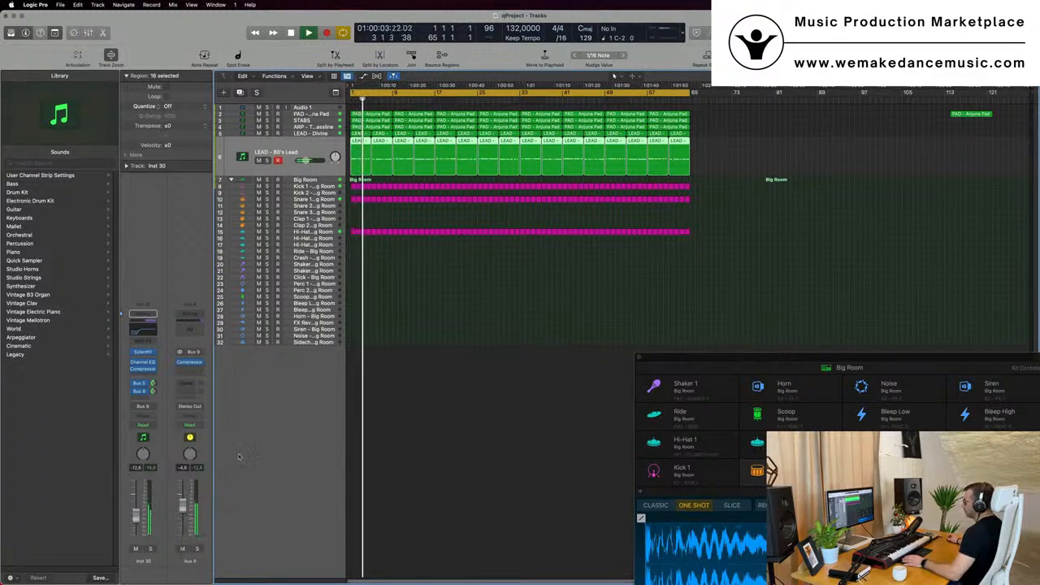
pyautogui.click(204, 520)
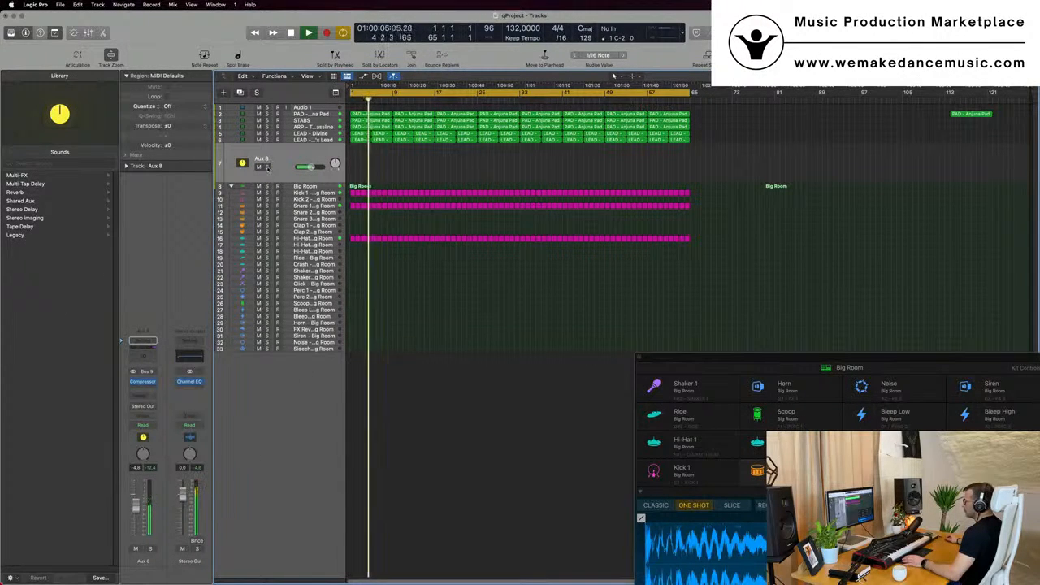
pyautogui.click(266, 166)
pyautogui.click(266, 166)
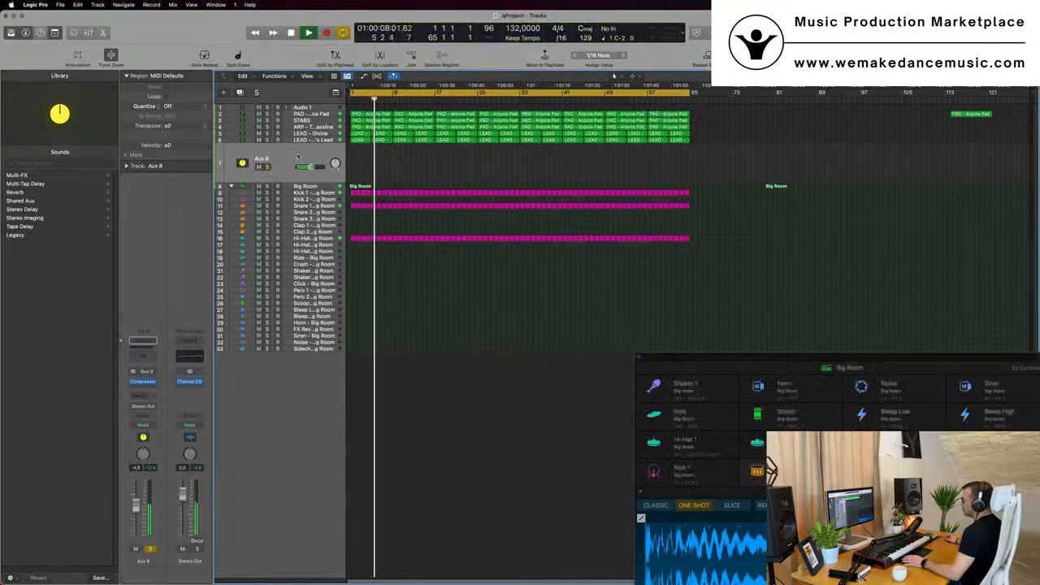
# Step: Replay from the beginning, examine the mix spectrum in the Stereo Out Channel EQ, close it, and stop playback
pyautogui.press('Return')
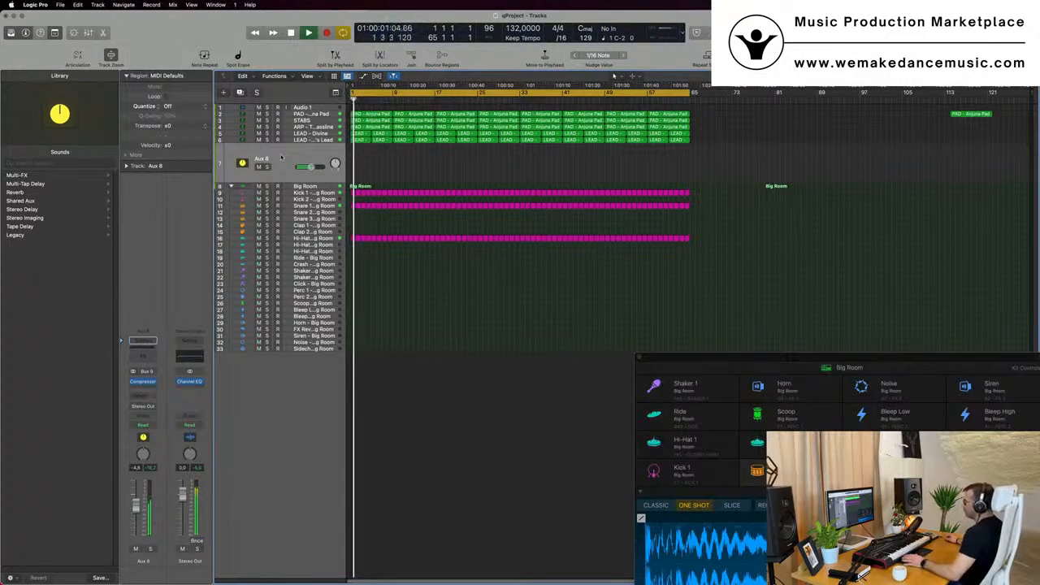
pyautogui.click(199, 359)
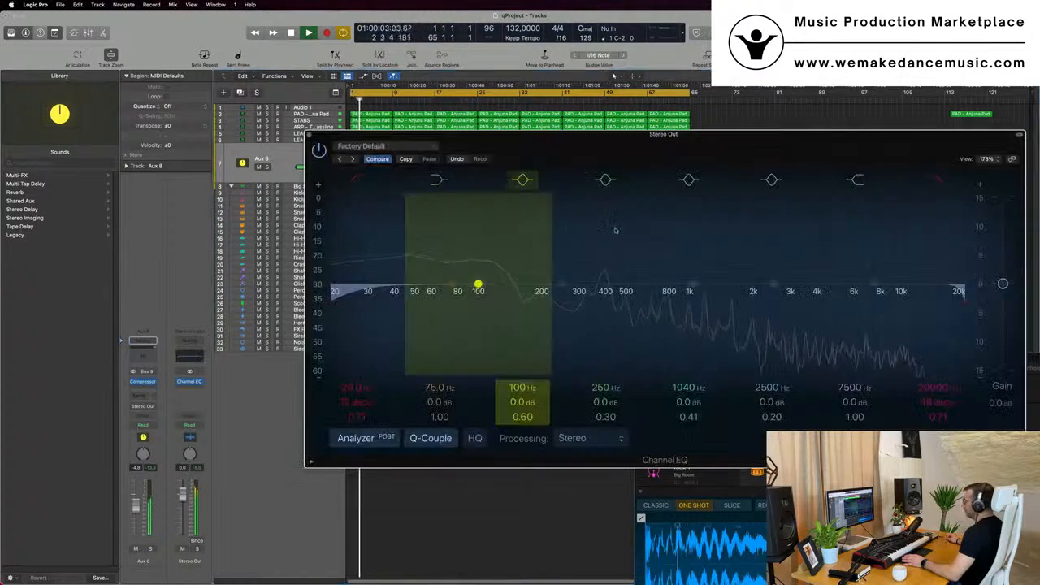
pyautogui.moveTo(792, 165); pyautogui.dragTo(930, 143)
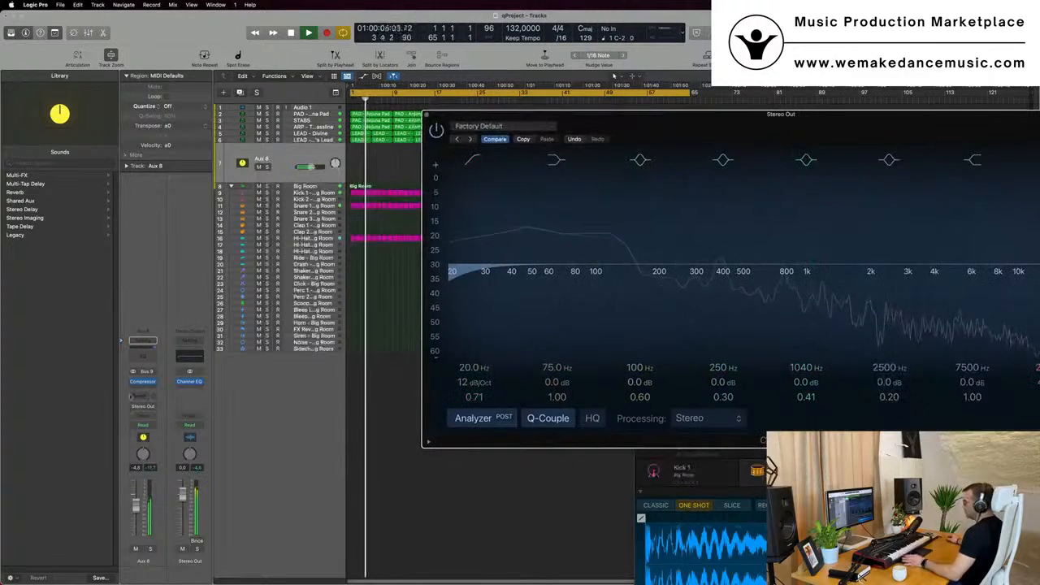
pyautogui.click(191, 358)
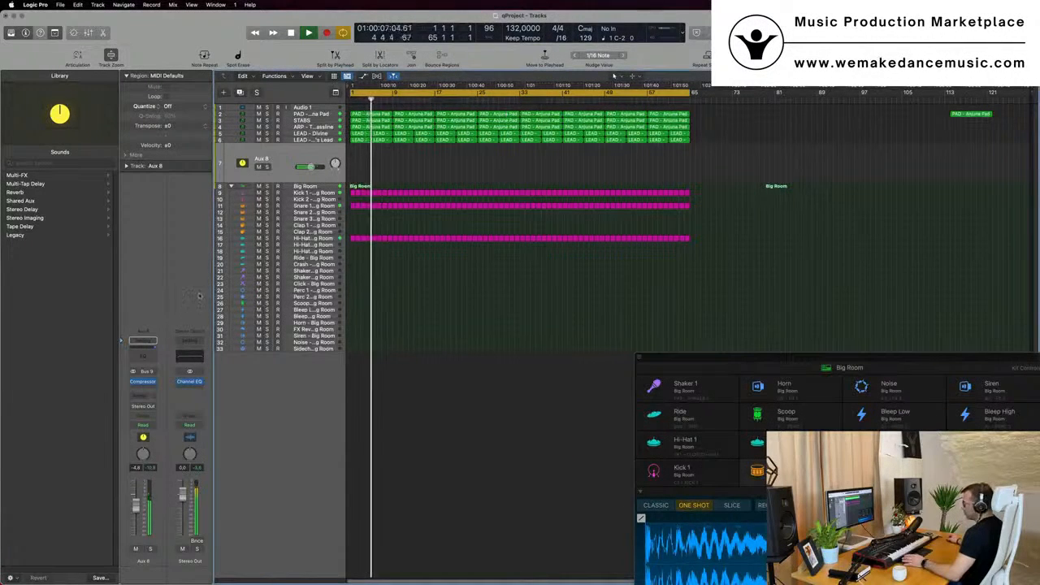
pyautogui.press('space')
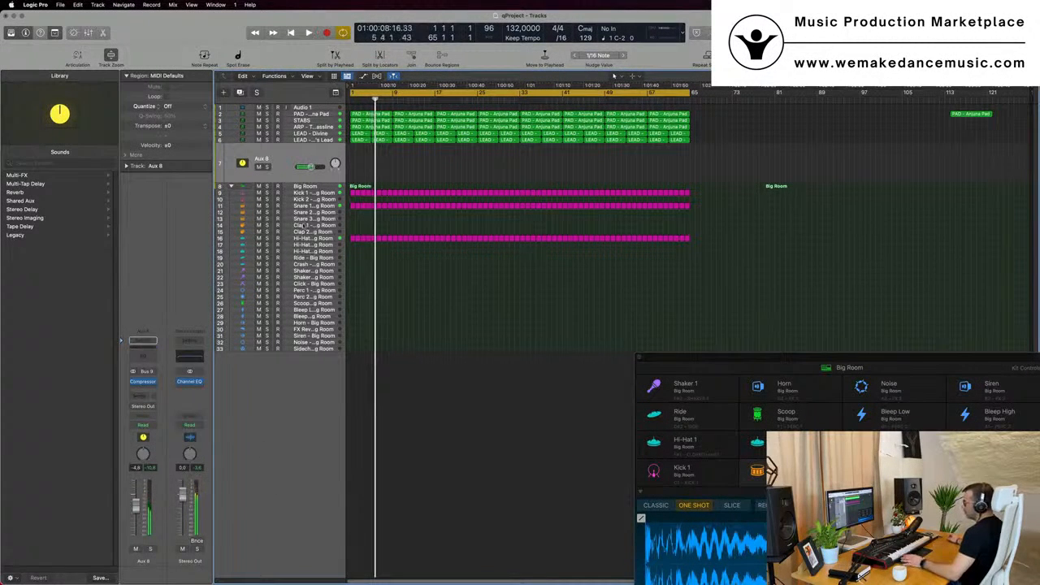
# Step: Repeat creating the Aux 8 track from the 80's Lead's output strip and briefly play the song
pyautogui.click(309, 140)
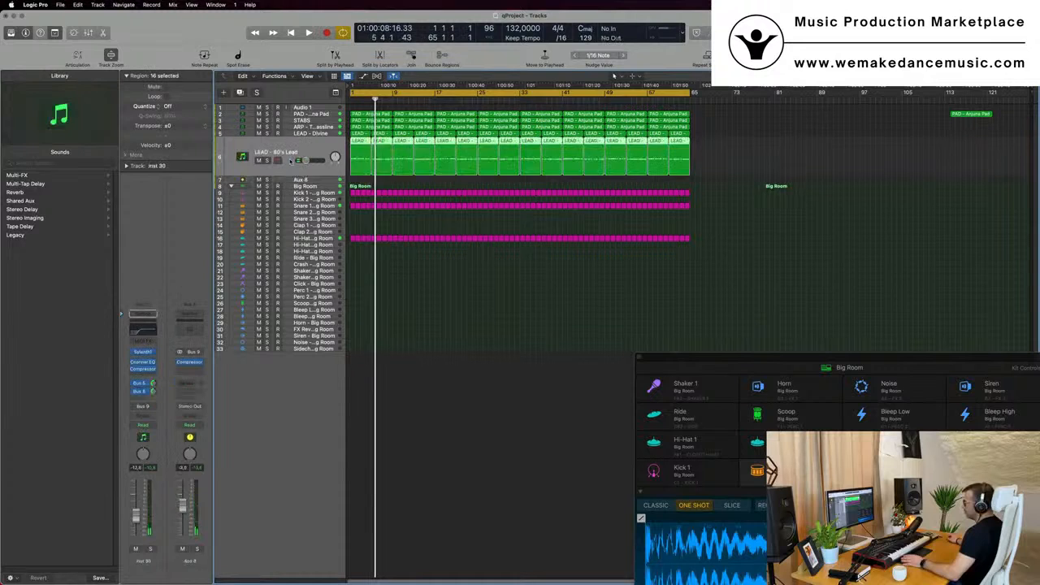
pyautogui.click(295, 178)
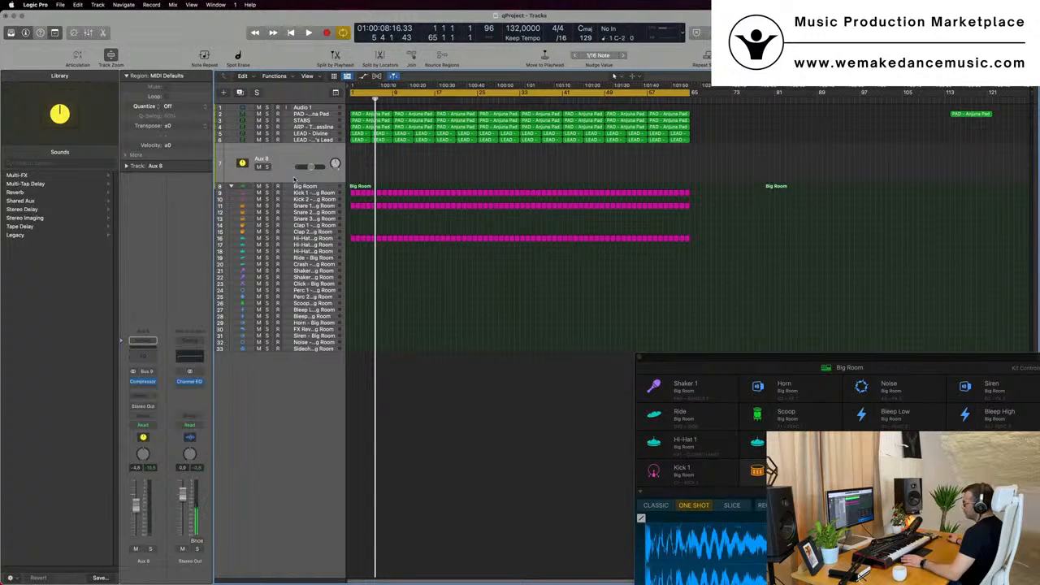
pyautogui.click(307, 139)
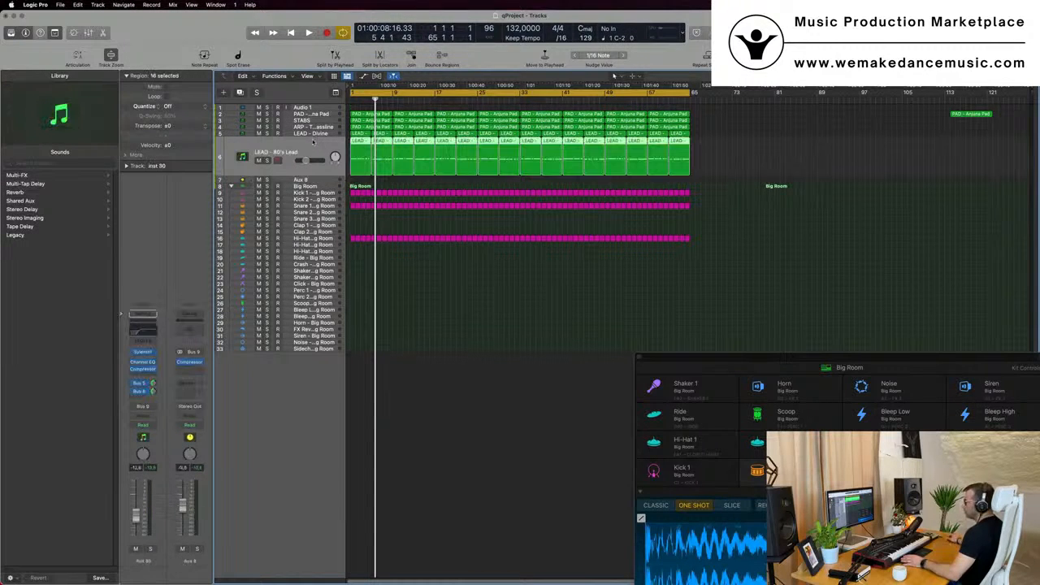
pyautogui.rightClick(191, 561)
pyautogui.click(216, 521)
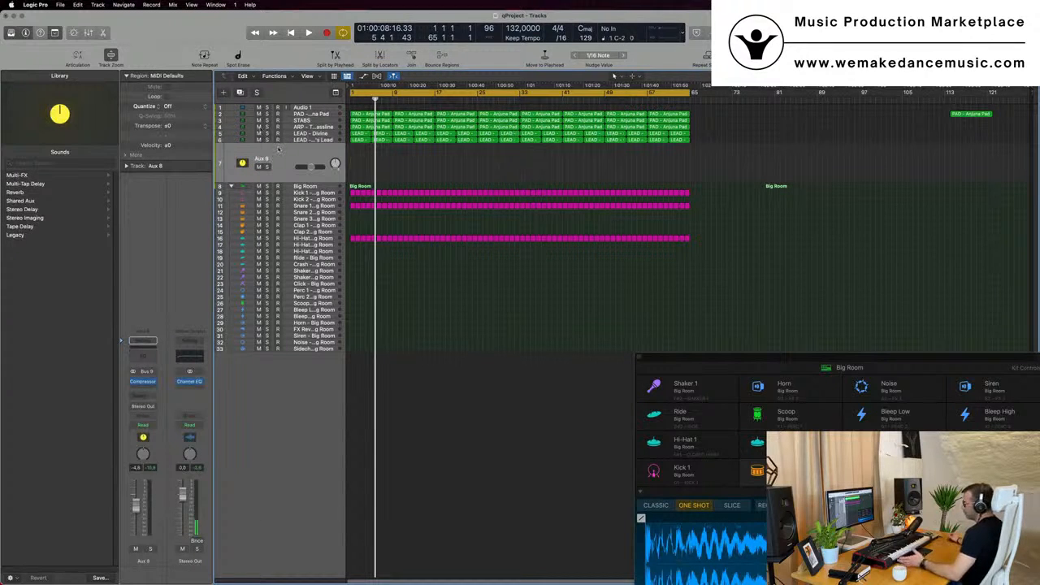
pyautogui.press('space')
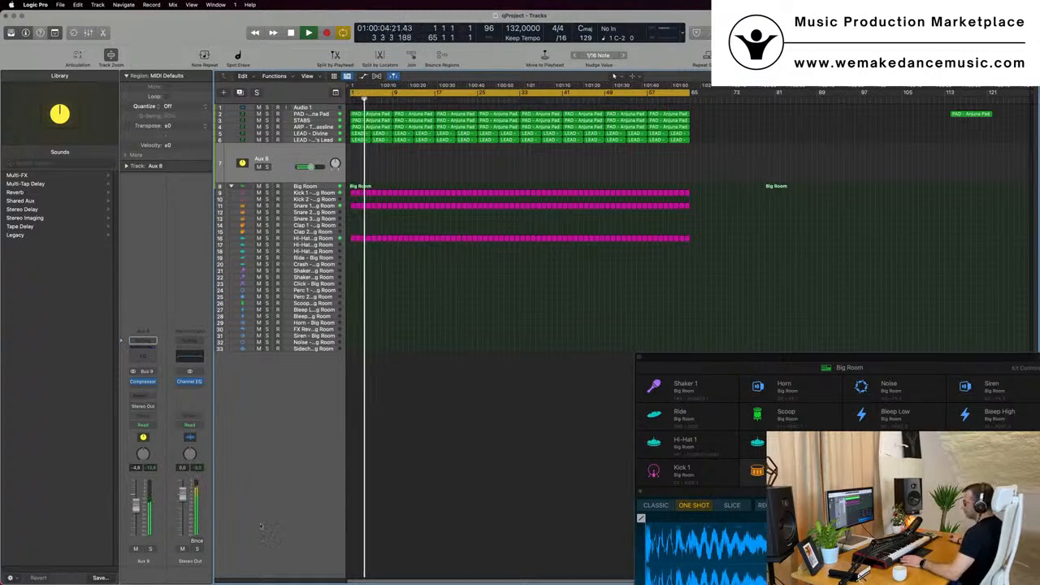
pyautogui.press('space')
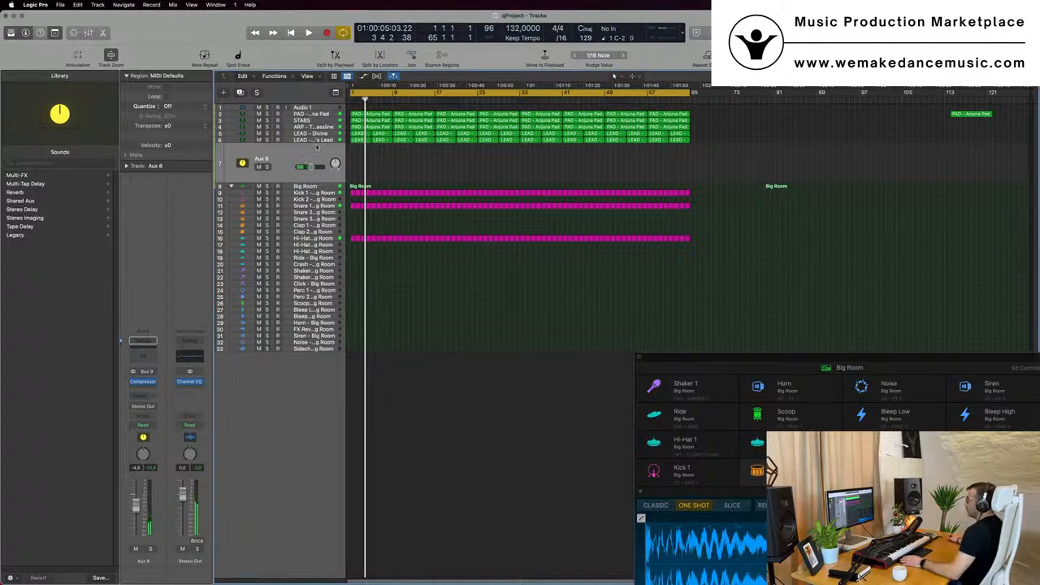
# Step: Select the 80's Lead track and play from the beginning to check its channel strip alongside Aux 8
pyautogui.click(317, 140)
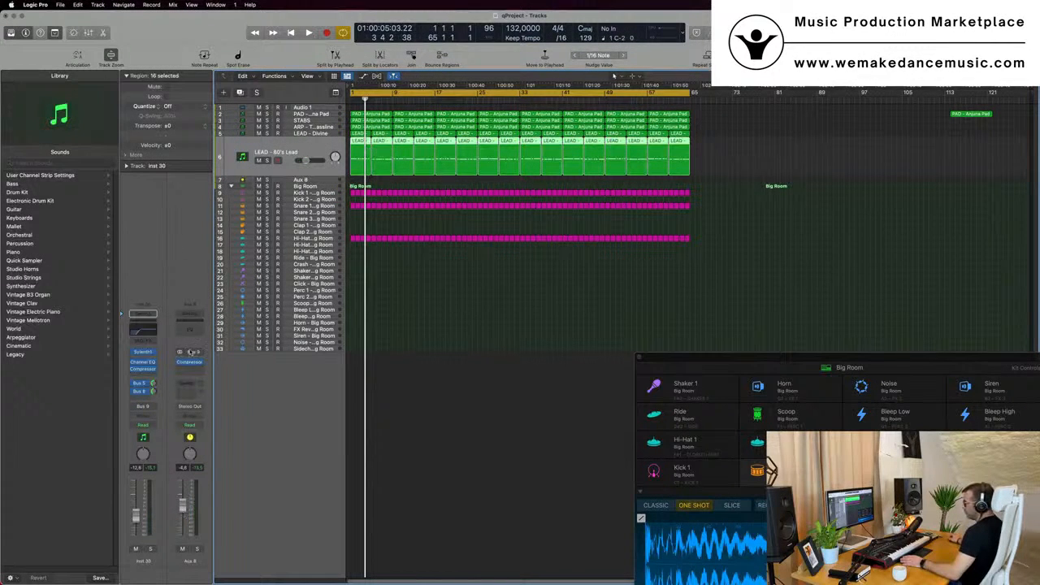
pyautogui.press('Return')
pyautogui.press('space')
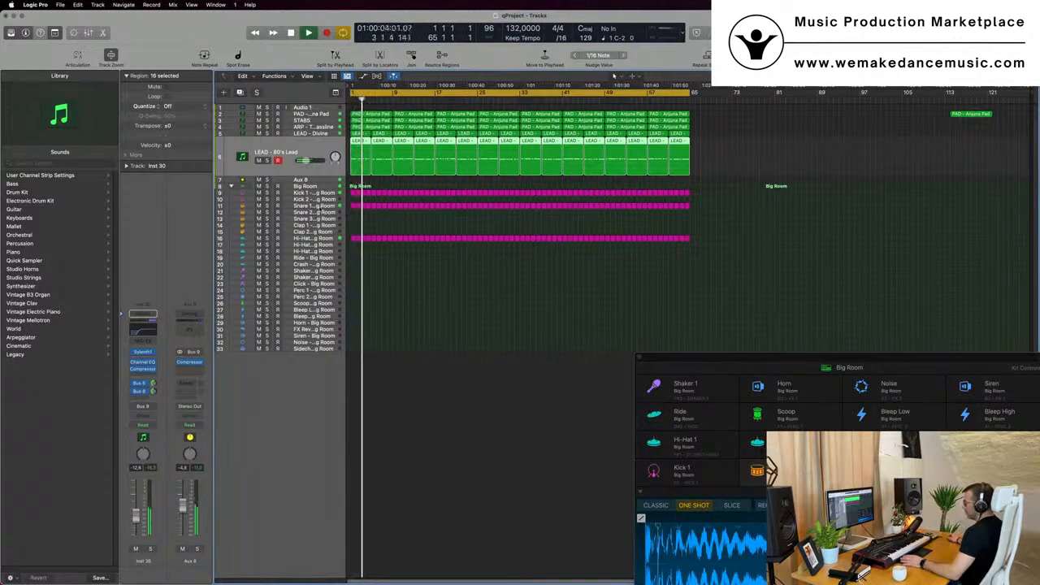
# Step: Delete the Aux 8 track from the arrangement again and restart playback
pyautogui.click(299, 179)
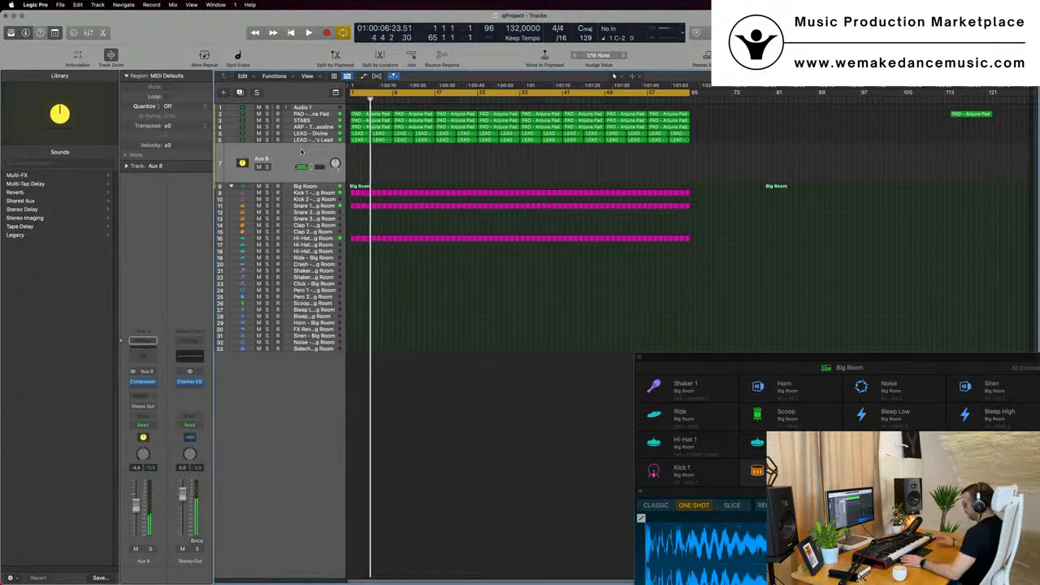
pyautogui.press('super+BackSpace')
pyautogui.press('space')
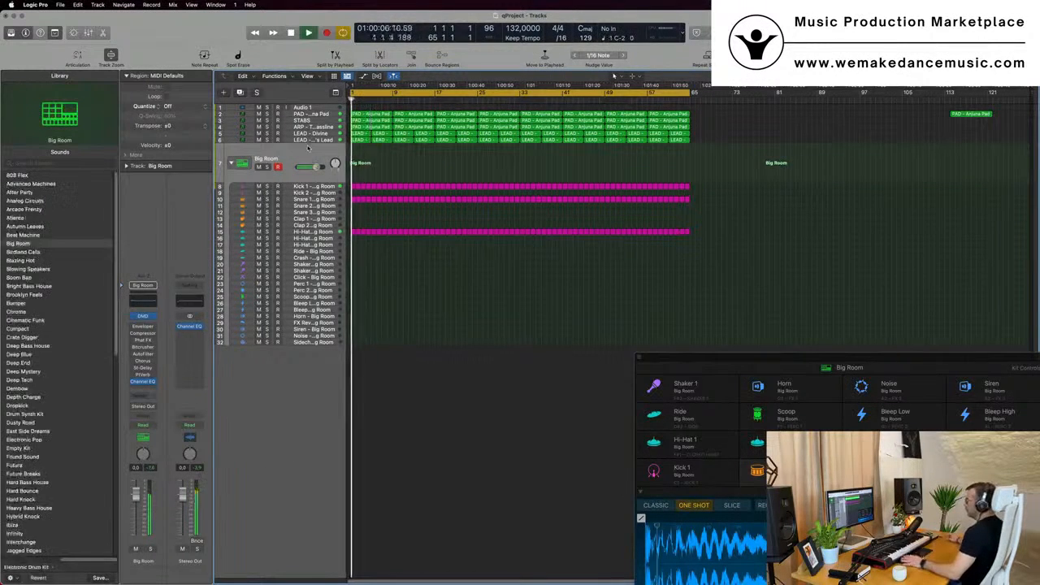
# Step: Add a Channel EQ to the 80's Lead's Aux 8 bus and enable a 12 dB/Oct low cut at 34.4 Hz
pyautogui.click(315, 140)
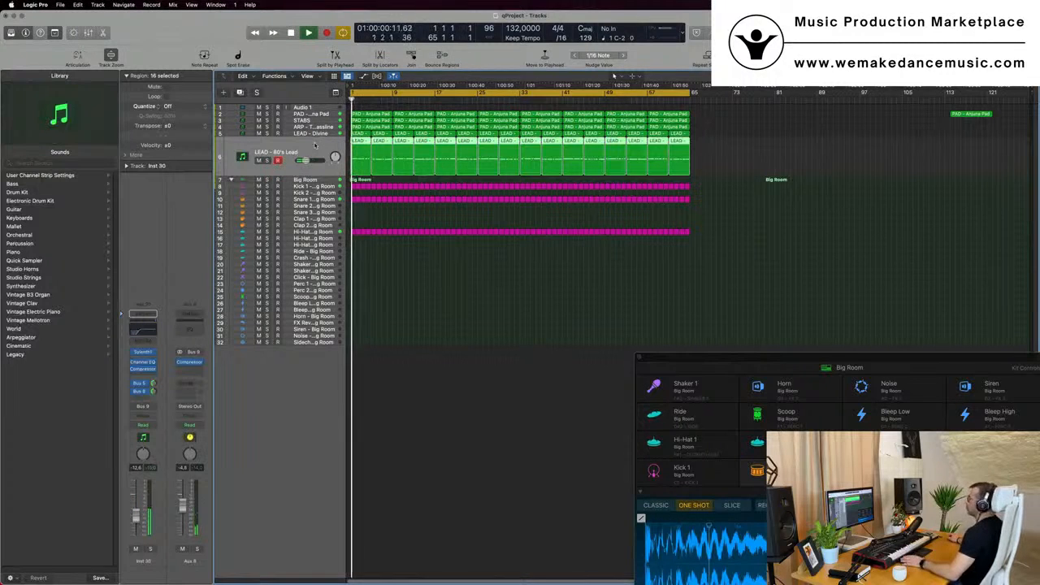
pyautogui.click(195, 328)
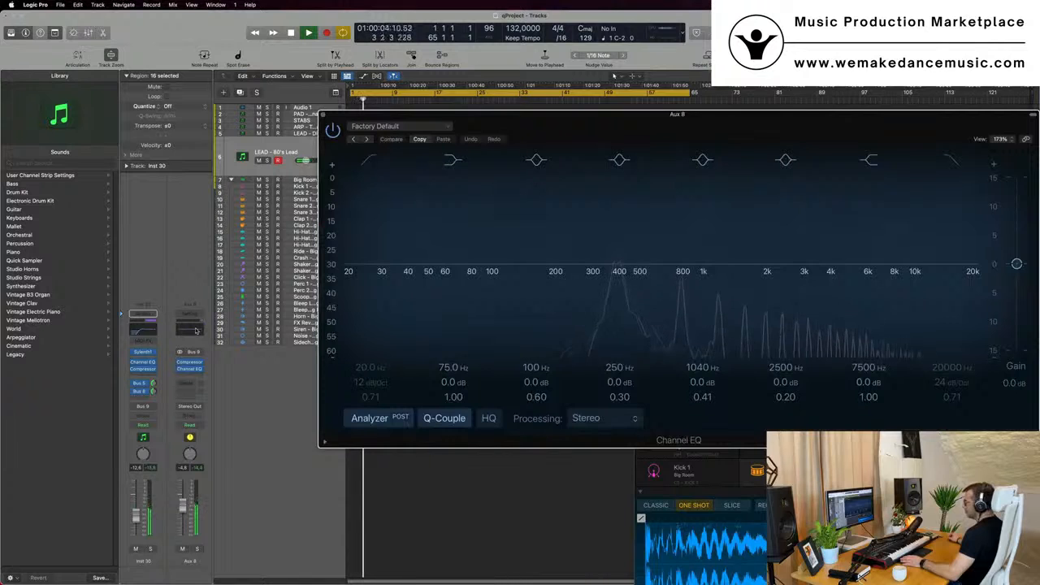
pyautogui.click(367, 160)
pyautogui.moveTo(364, 184)
pyautogui.mouseDown()
pyautogui.moveTo(900, 185)
pyautogui.moveTo(398, 223)
pyautogui.moveTo(408, 221)
pyautogui.mouseUp()
# Step: Enable a high cut at 20000 Hz with a 48 dB/Oct slope in the Aux 8 Channel EQ
pyautogui.click(951, 160)
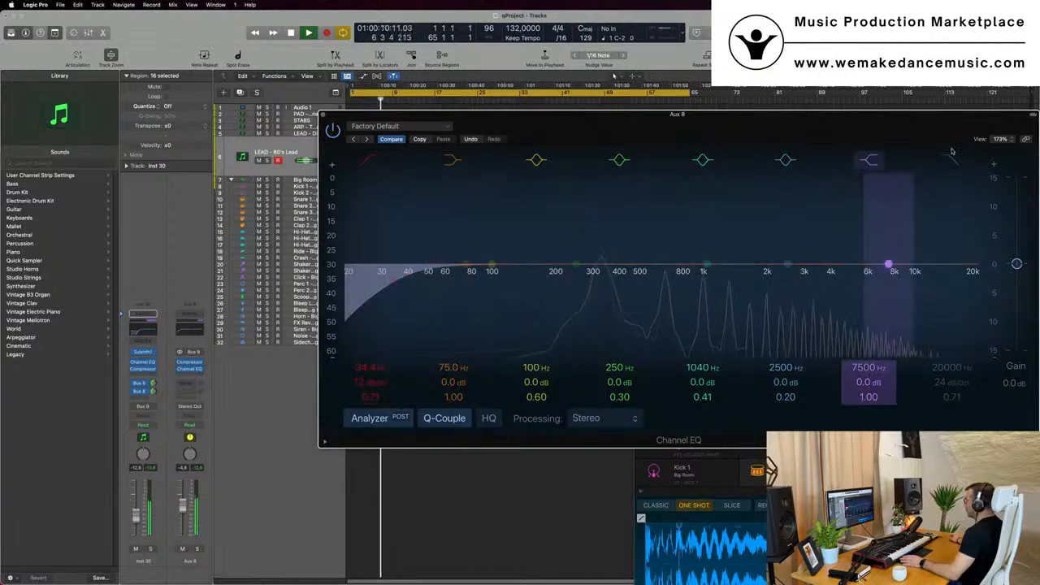
pyautogui.moveTo(926, 139); pyautogui.dragTo(867, 129)
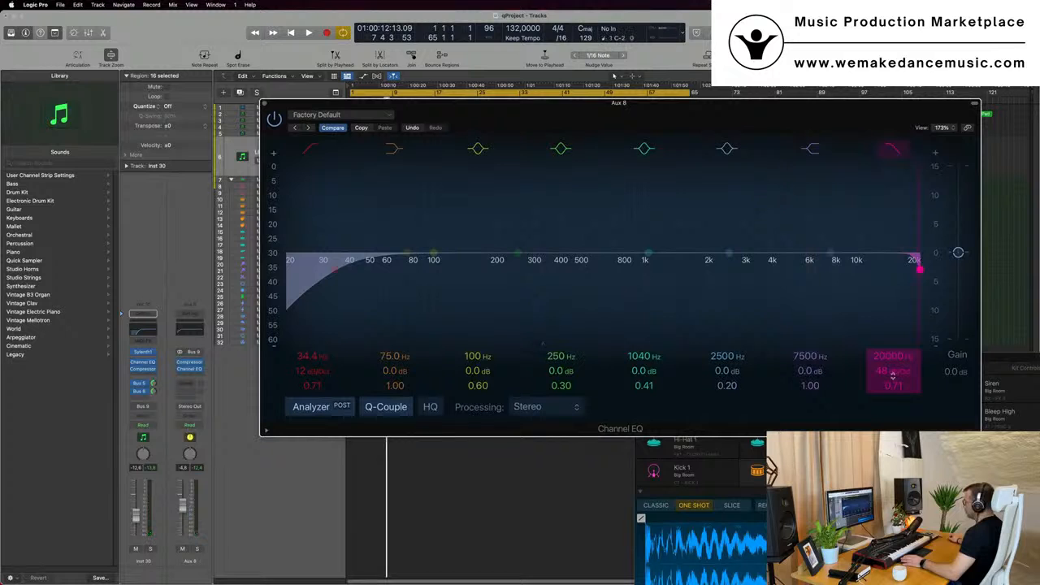
pyautogui.moveTo(899, 356)
pyautogui.mouseDown()
pyautogui.moveTo(898, 431)
pyautogui.moveTo(899, 356)
pyautogui.mouseUp()
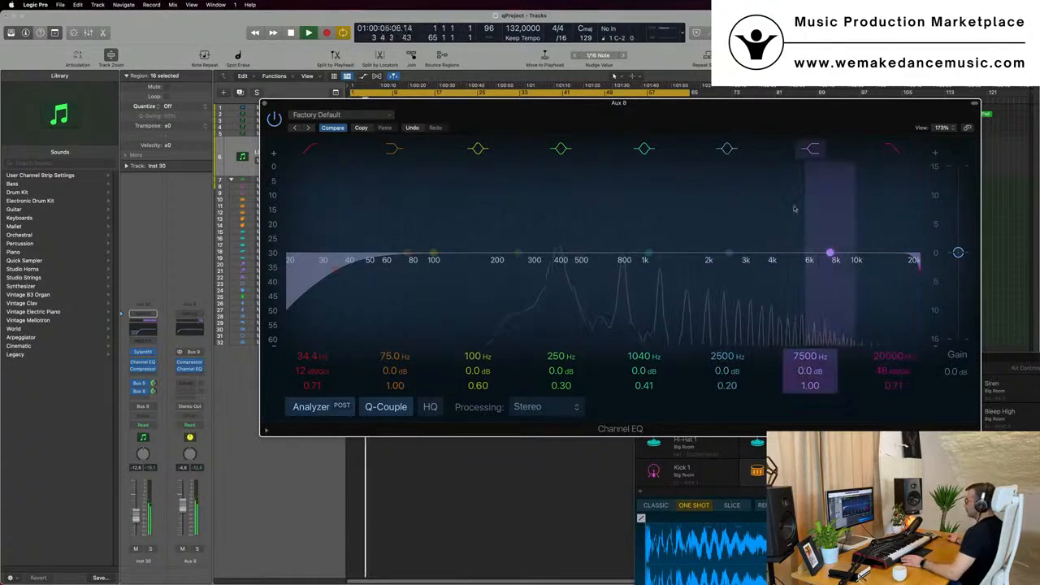
# Step: Sweep the Aux 8 high cut down to about 100 Hz and back to about 20 kHz, and close the EQ window
pyautogui.moveTo(705, 125); pyautogui.dragTo(912, 240)
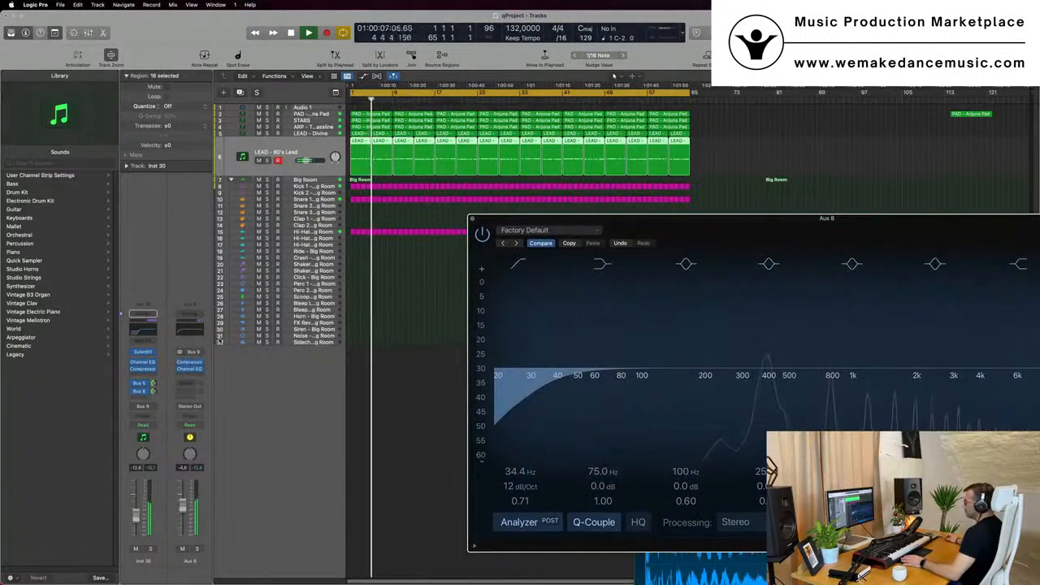
pyautogui.click(192, 332)
pyautogui.click(193, 333)
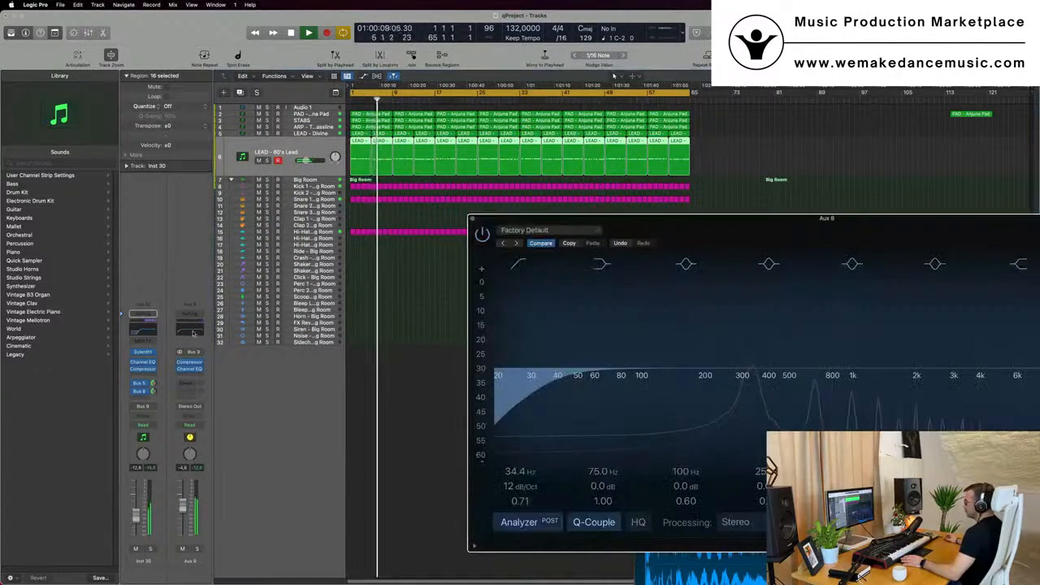
pyautogui.moveTo(617, 217); pyautogui.dragTo(323, 180)
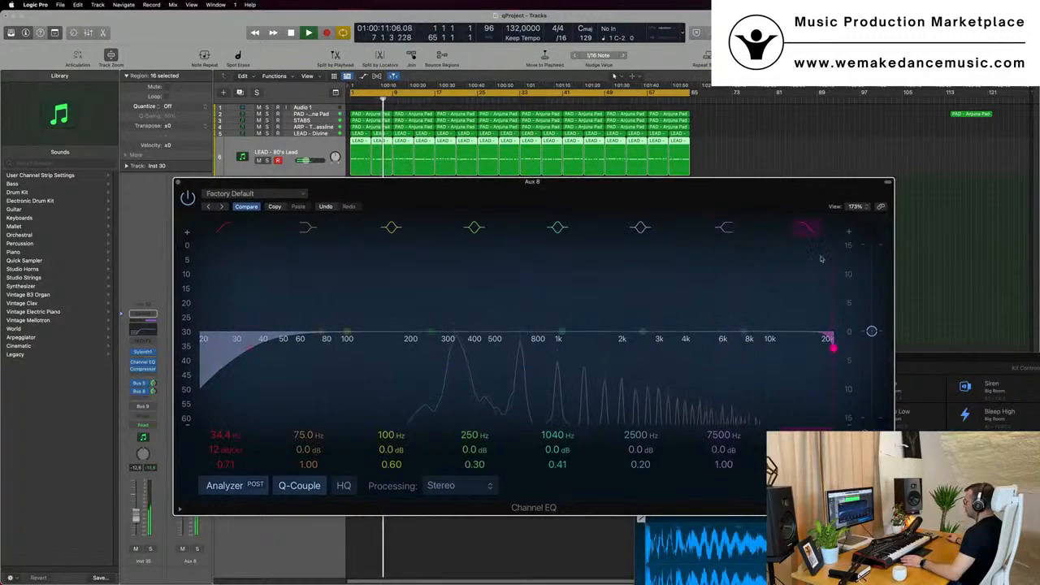
pyautogui.moveTo(828, 343); pyautogui.dragTo(353, 348)
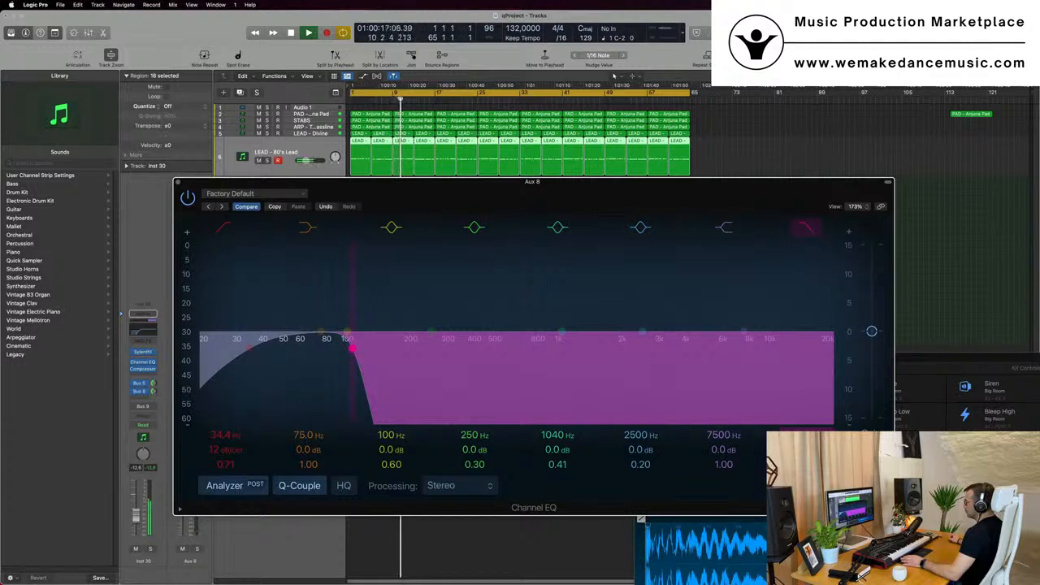
pyautogui.moveTo(352, 348); pyautogui.dragTo(831, 348)
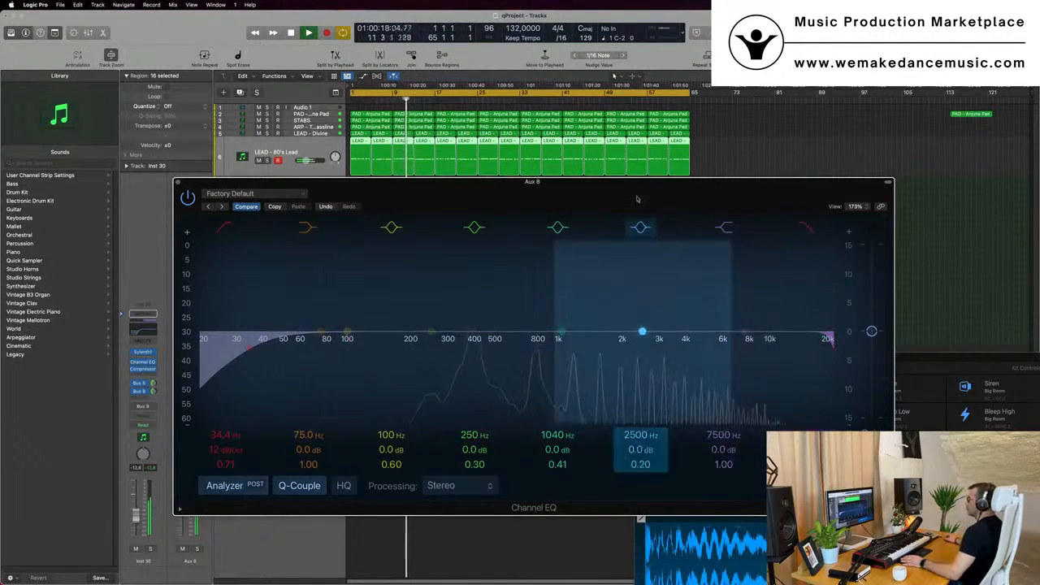
pyautogui.moveTo(218, 183); pyautogui.dragTo(452, 262)
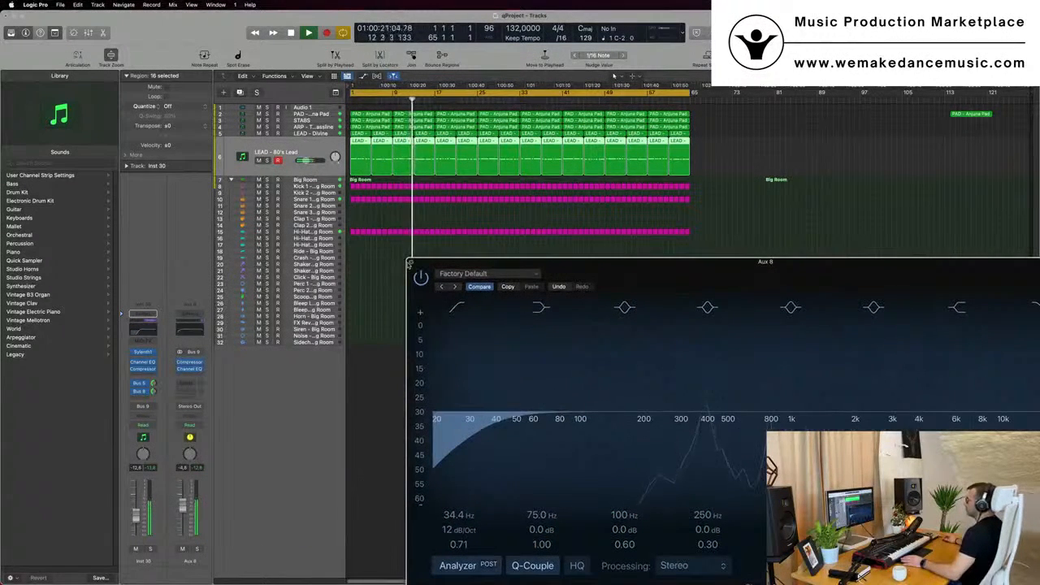
pyautogui.click(411, 263)
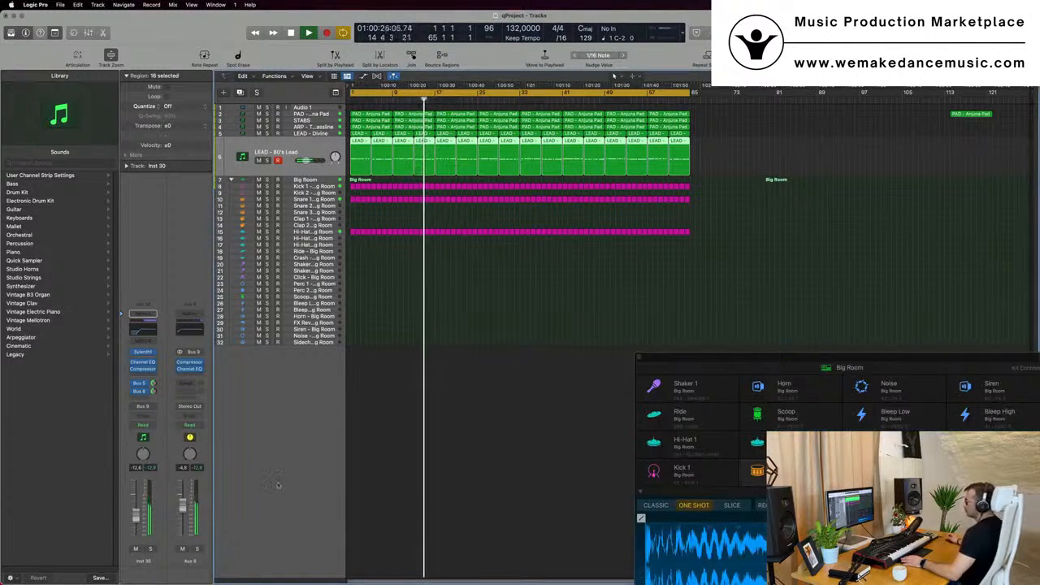
# Step: Mute the PAD - Anjuna Pad and STABS tracks and replay the arrangement from the beginning
pyautogui.press('space')
pyautogui.scroll(2, 520, 319)
pyautogui.scroll(1, 520, 319)
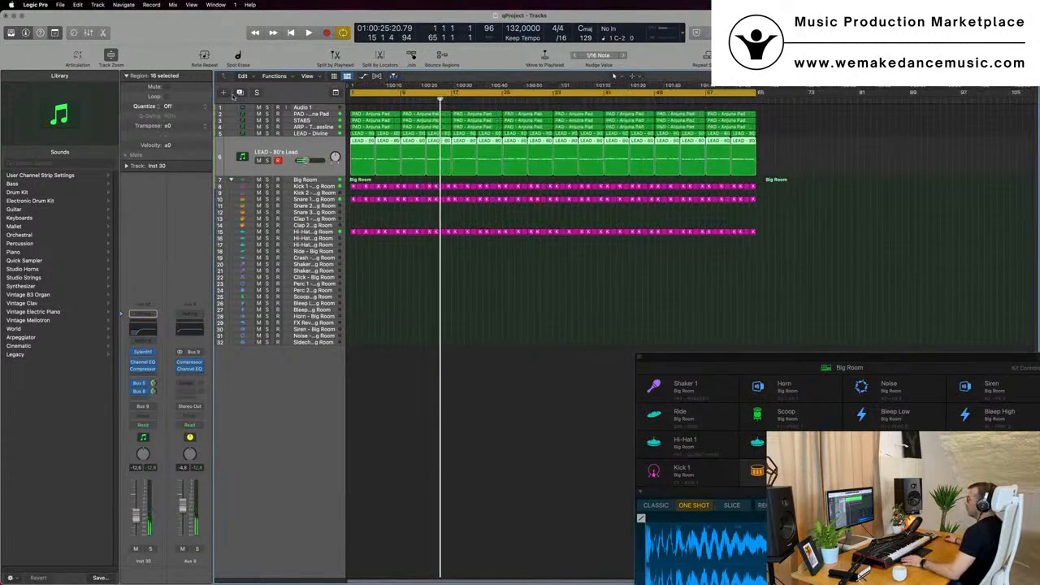
pyautogui.click(258, 114)
pyautogui.press('z')
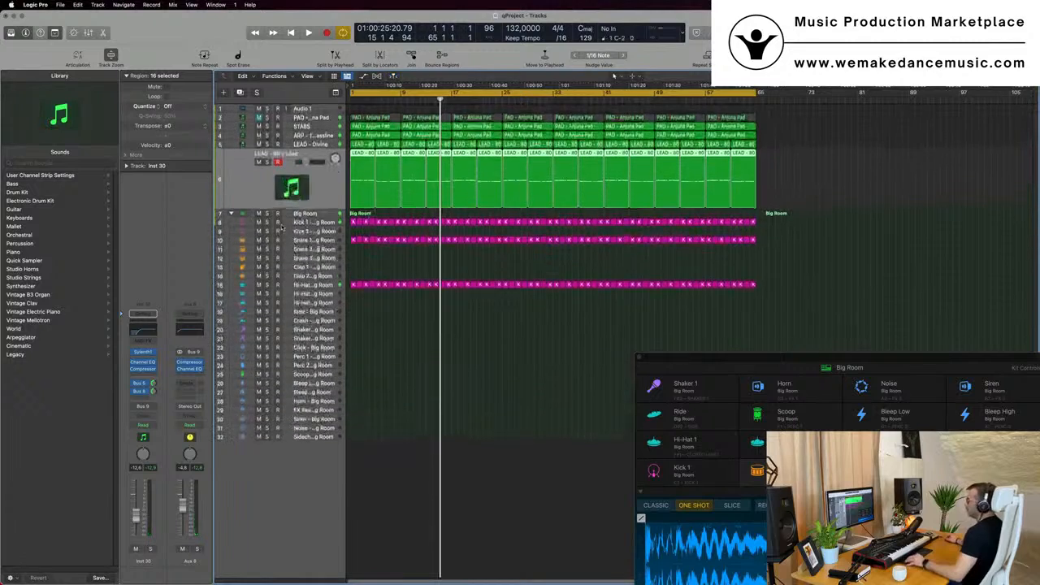
pyautogui.press('Return')
pyautogui.press('space')
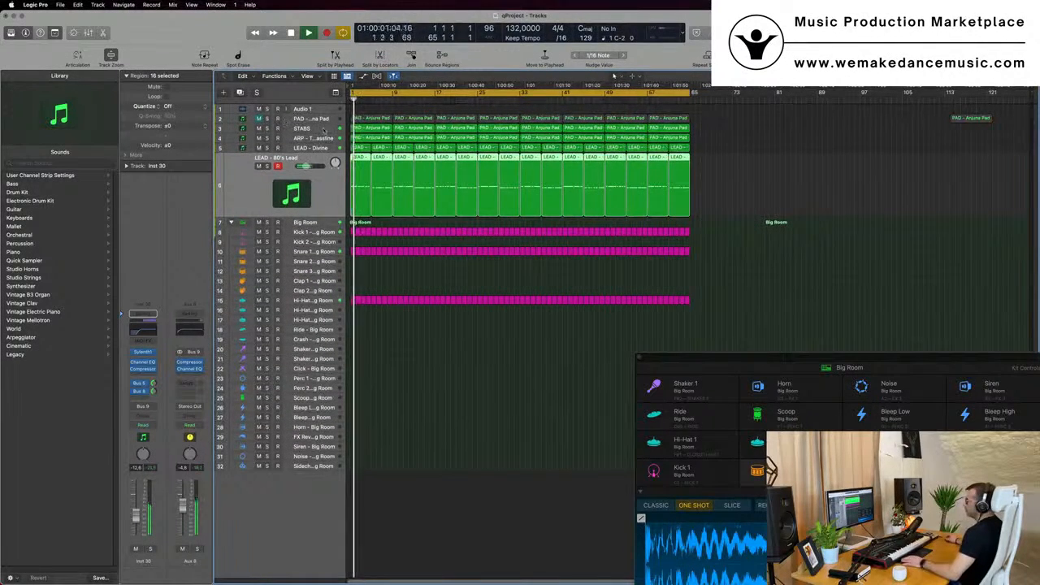
pyautogui.click(280, 128)
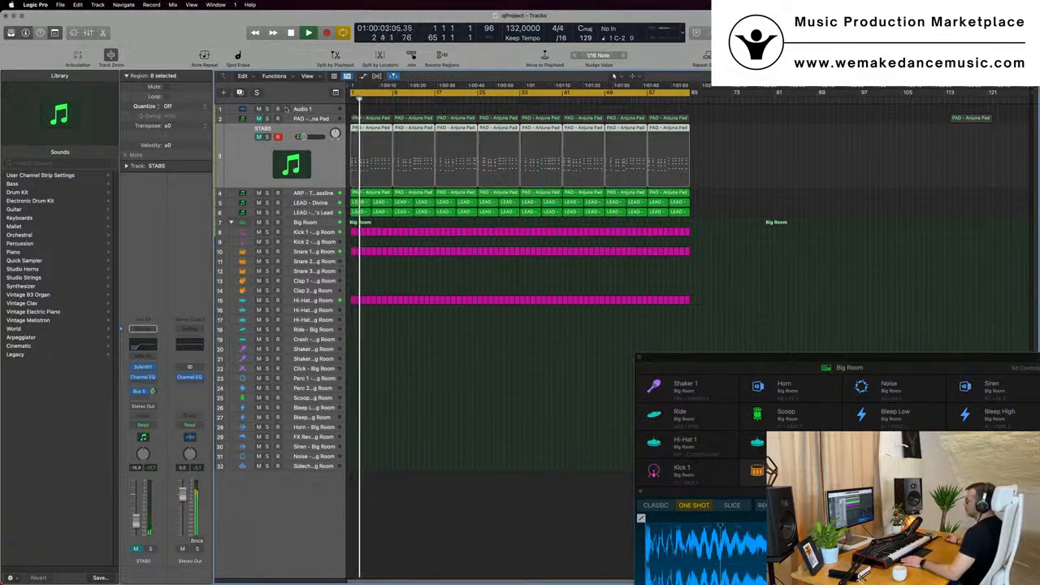
pyautogui.click(258, 119)
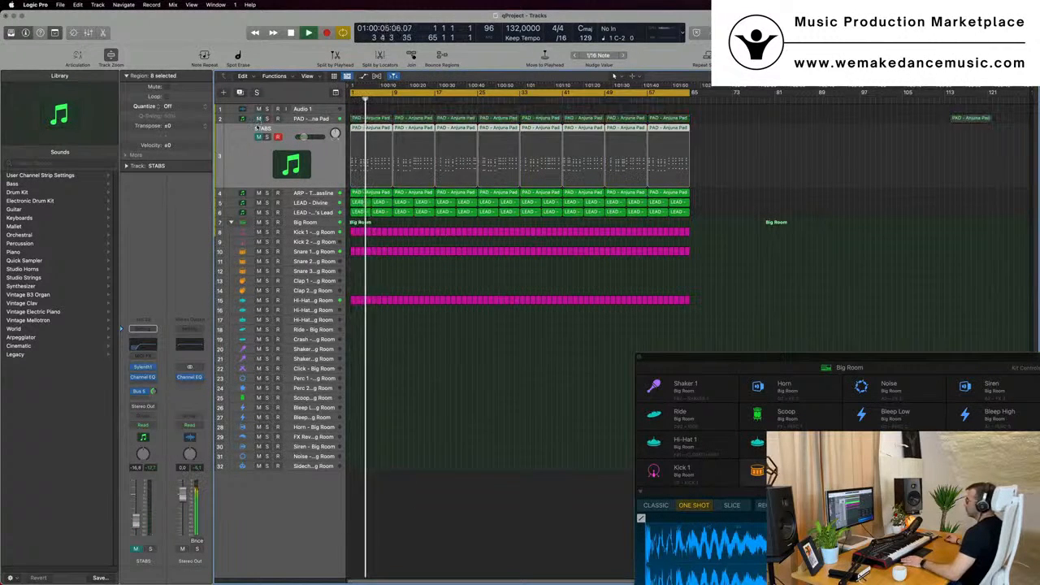
# Step: Open the Aux 8 Channel EQ from the LEAD - Divine track and replay the leads while watching its analyzer
pyautogui.click(320, 203)
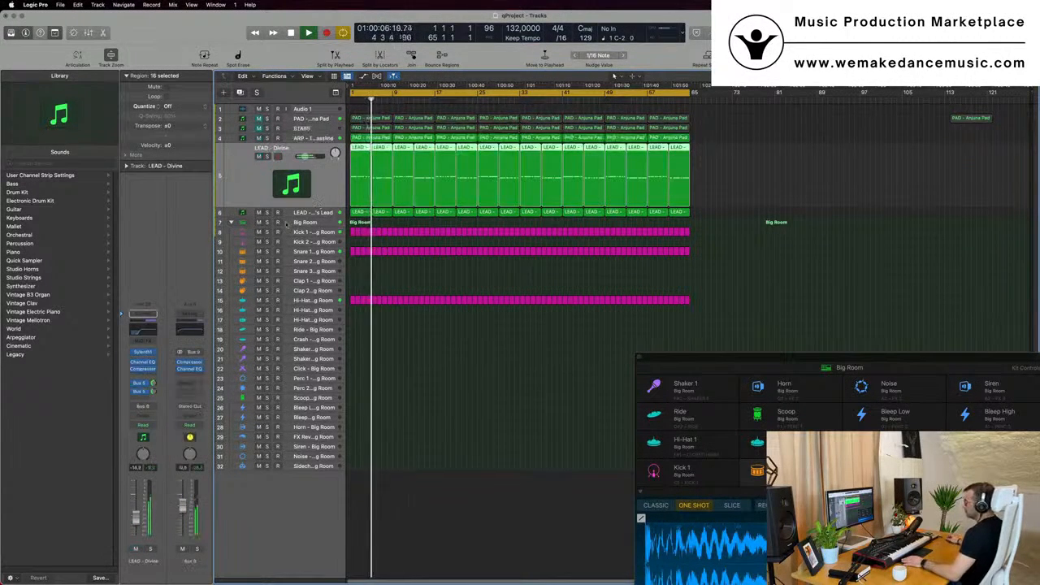
pyautogui.click(189, 369)
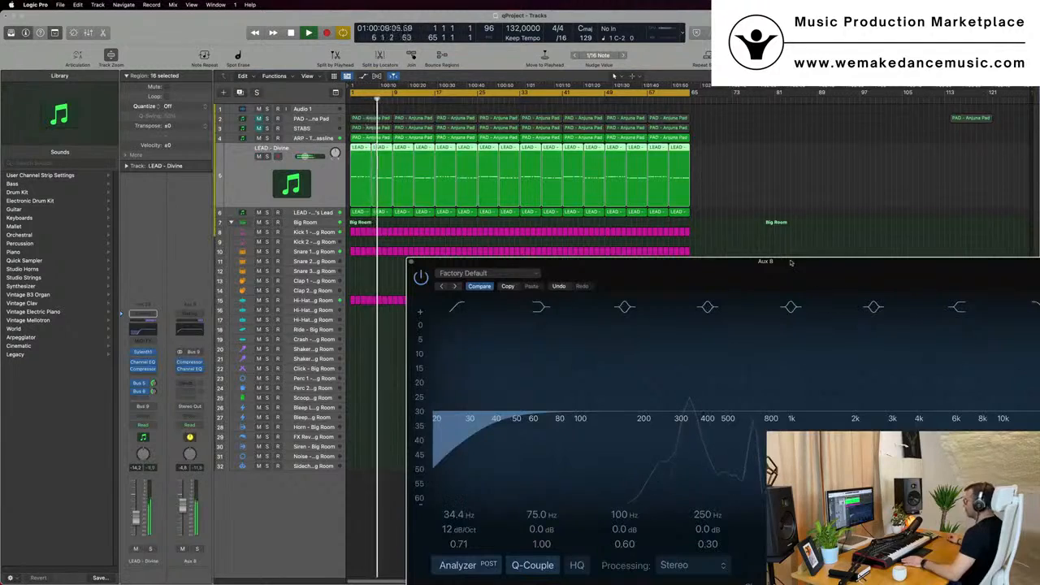
pyautogui.moveTo(791, 262); pyautogui.dragTo(977, 157)
pyautogui.press('space')
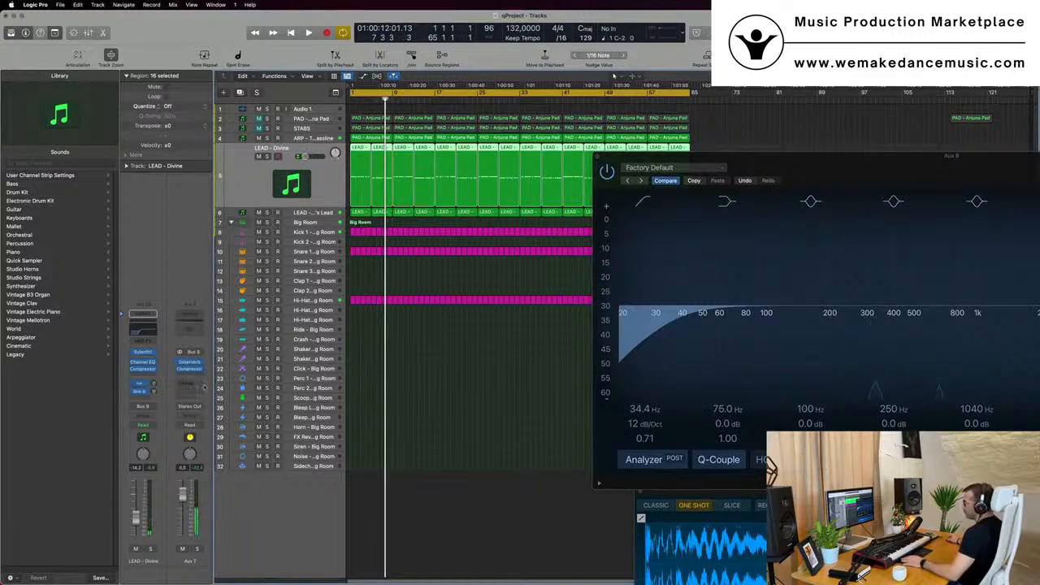
pyautogui.click(320, 212)
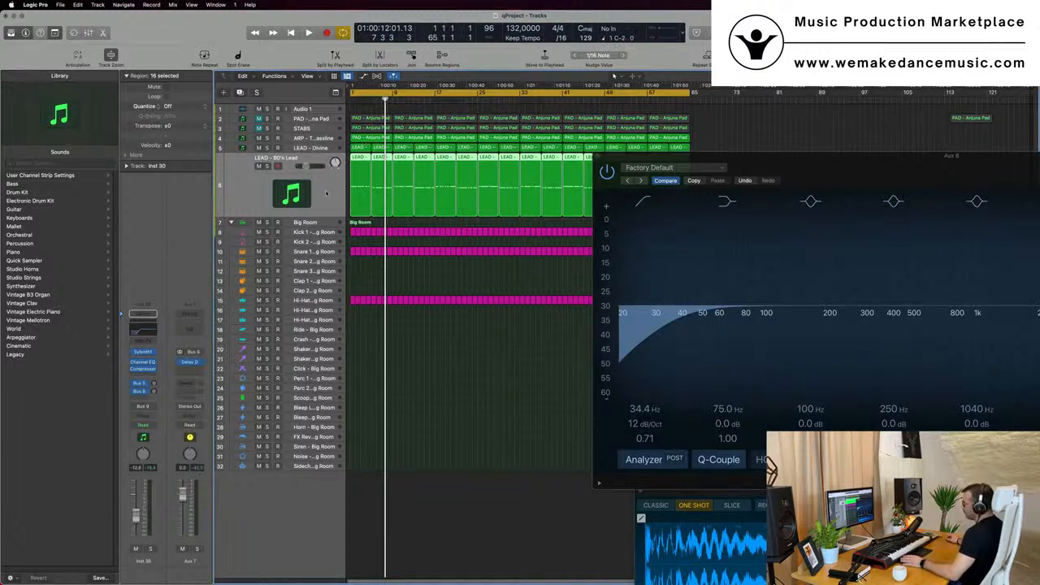
pyautogui.press('space')
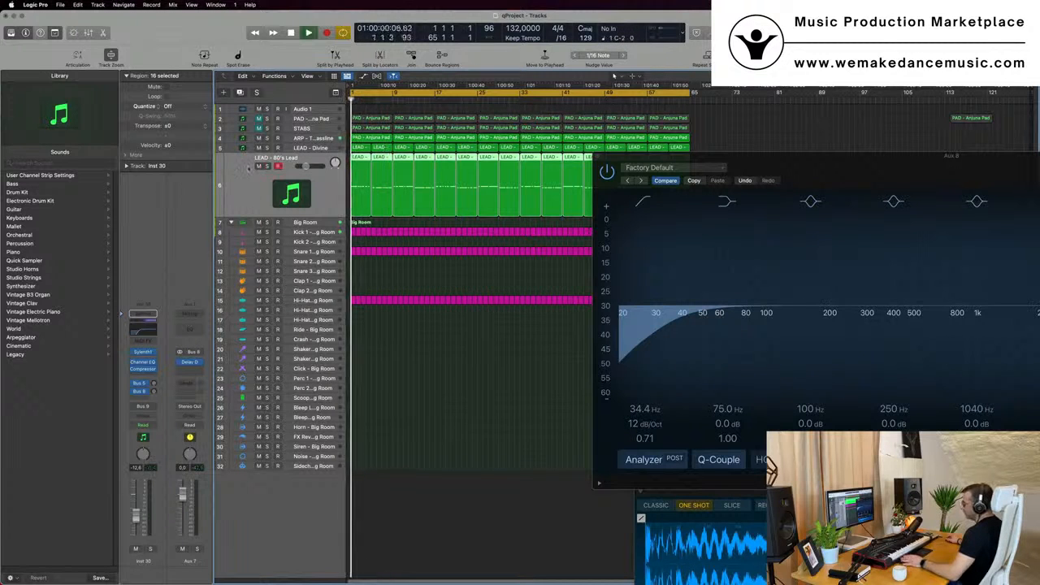
pyautogui.press('space')
pyautogui.moveTo(770, 165); pyautogui.dragTo(578, 120)
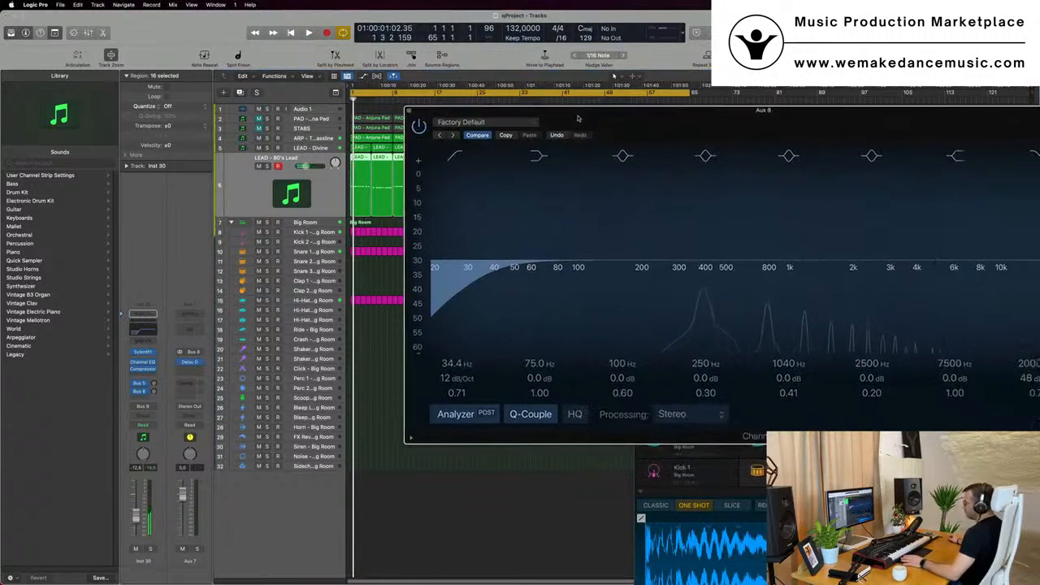
pyautogui.press('space')
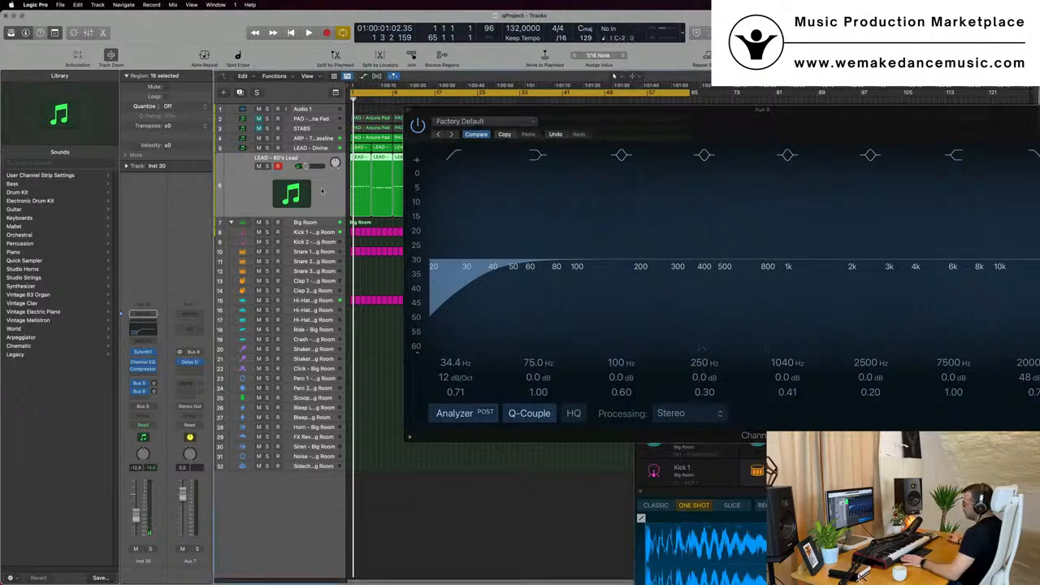
# Step: Add a send to Bus 5 on the 80's Lead's Aux 7 delay channel
pyautogui.click(184, 384)
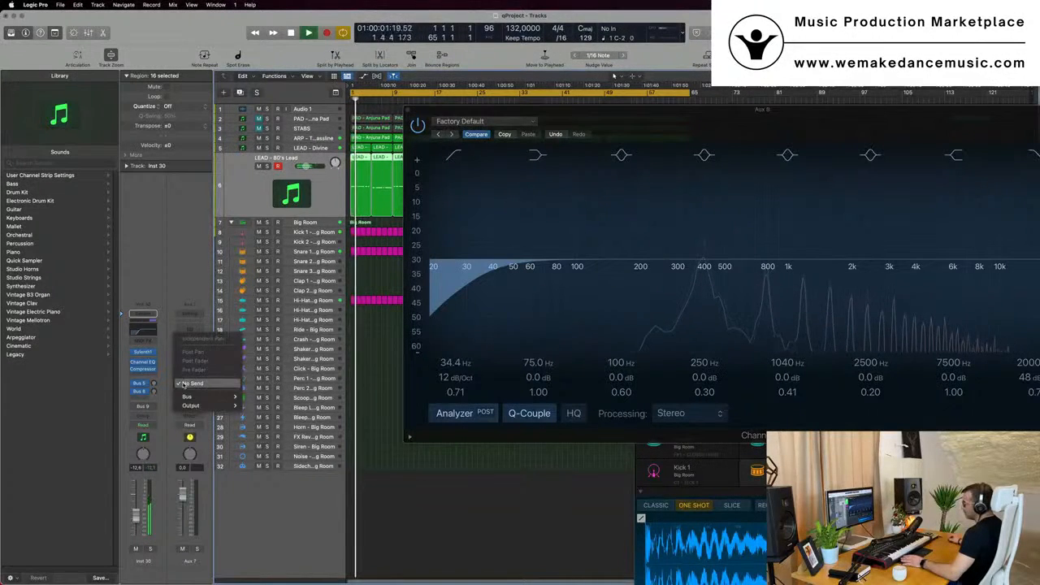
pyautogui.moveTo(188, 396)
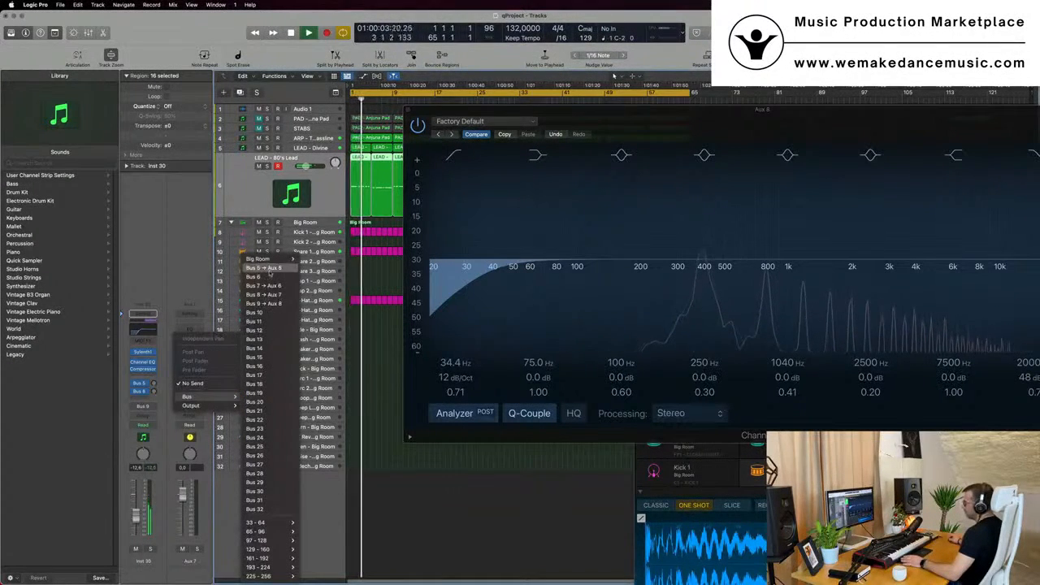
pyautogui.click(264, 269)
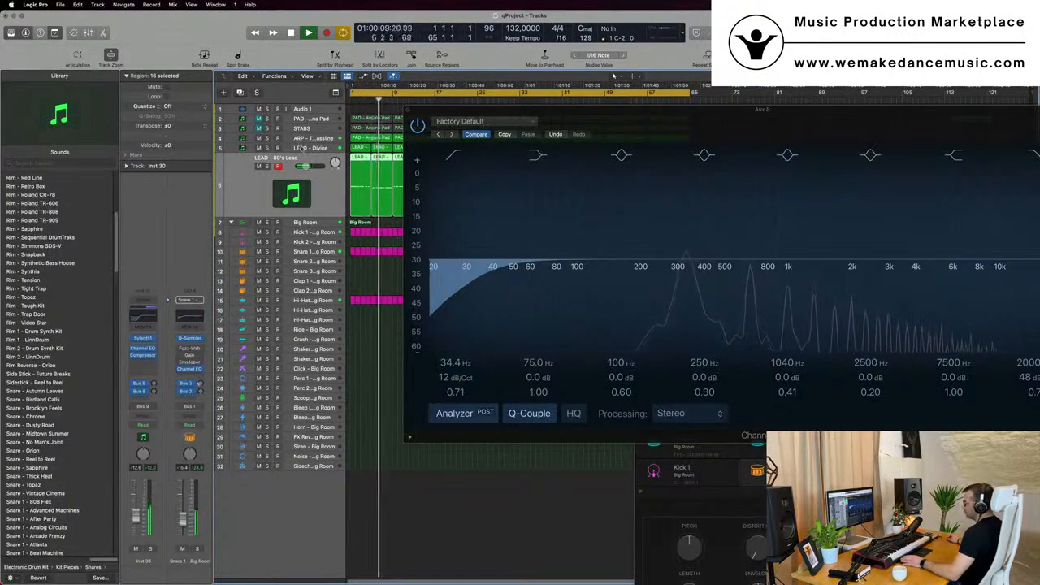
# Step: Add a send to Bus 5 on the LEAD - Divine track's Aux 8 bus, move the EQ window aside and stop playback
pyautogui.click(302, 148)
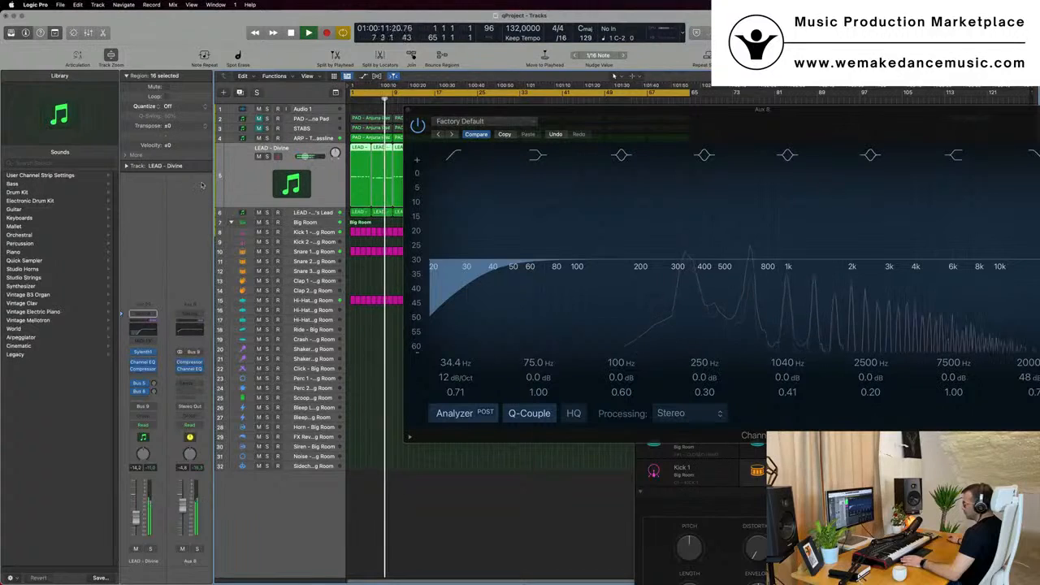
pyautogui.click(190, 383)
pyautogui.moveTo(195, 397)
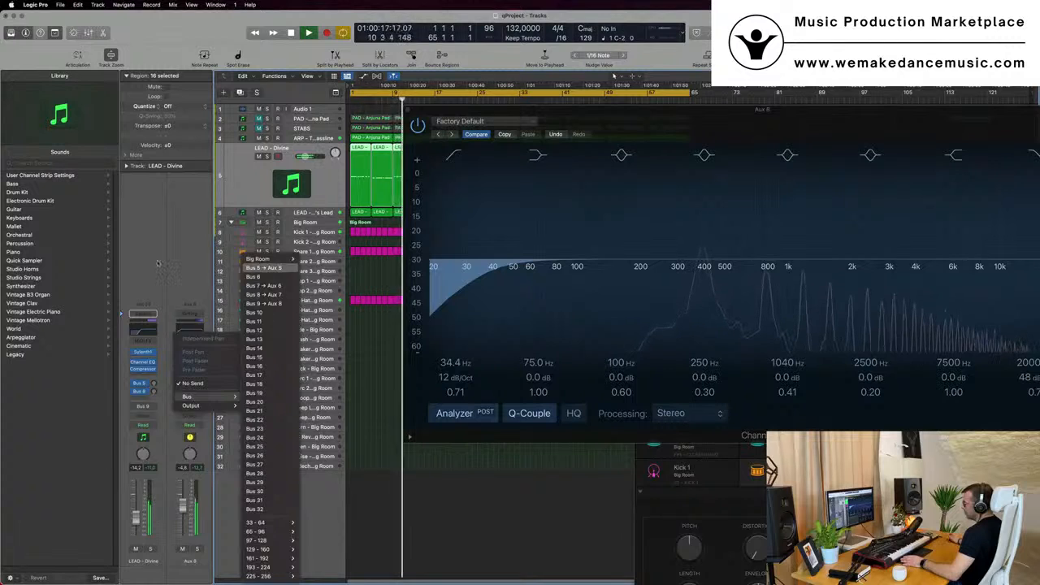
pyautogui.click(264, 268)
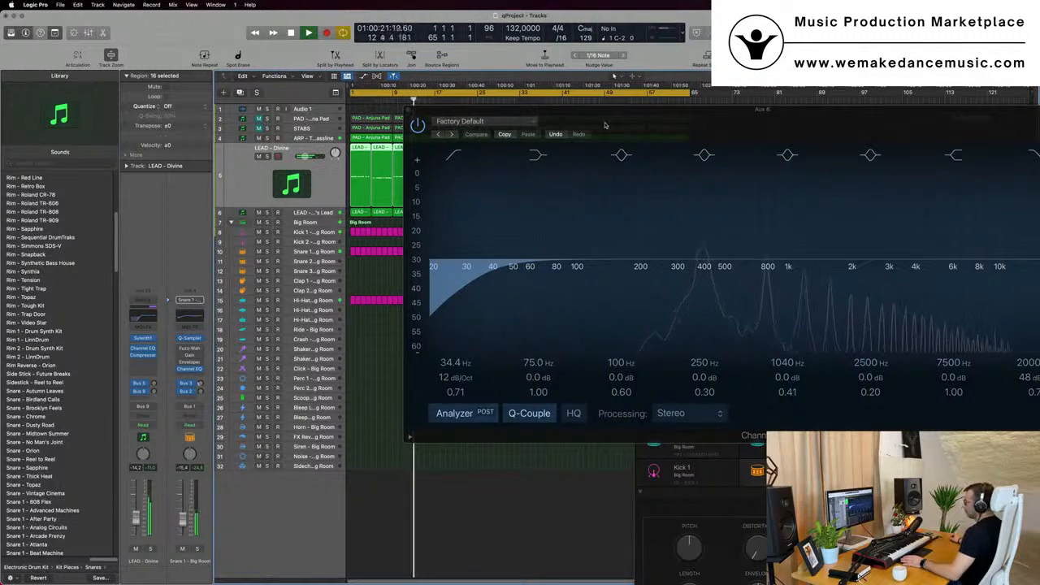
pyautogui.moveTo(647, 125); pyautogui.dragTo(917, 303)
pyautogui.press('space')
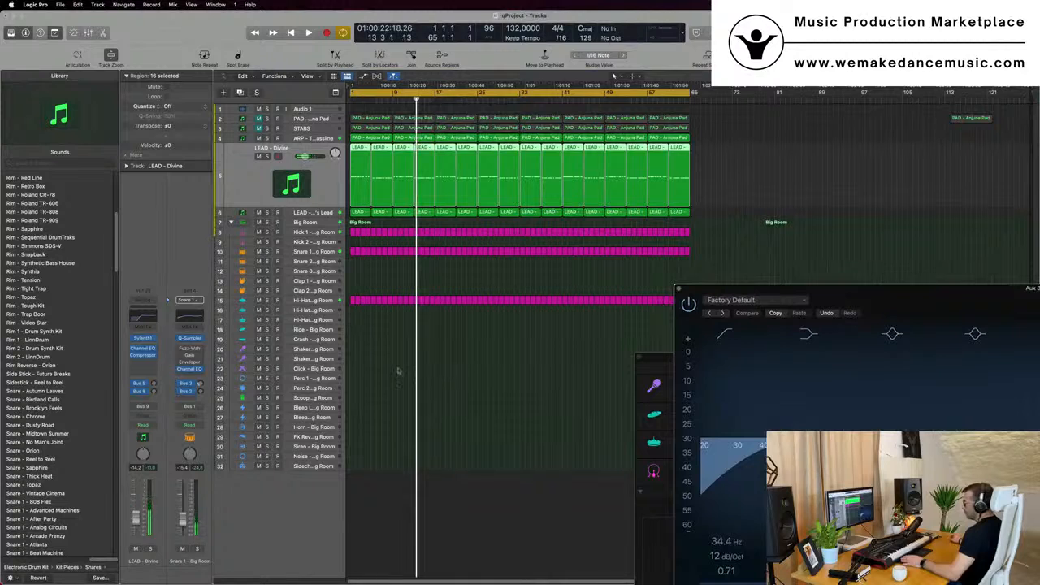
# Step: Show the program's version information and close it again
pyautogui.click(389, 370)
pyautogui.click(12, 6)
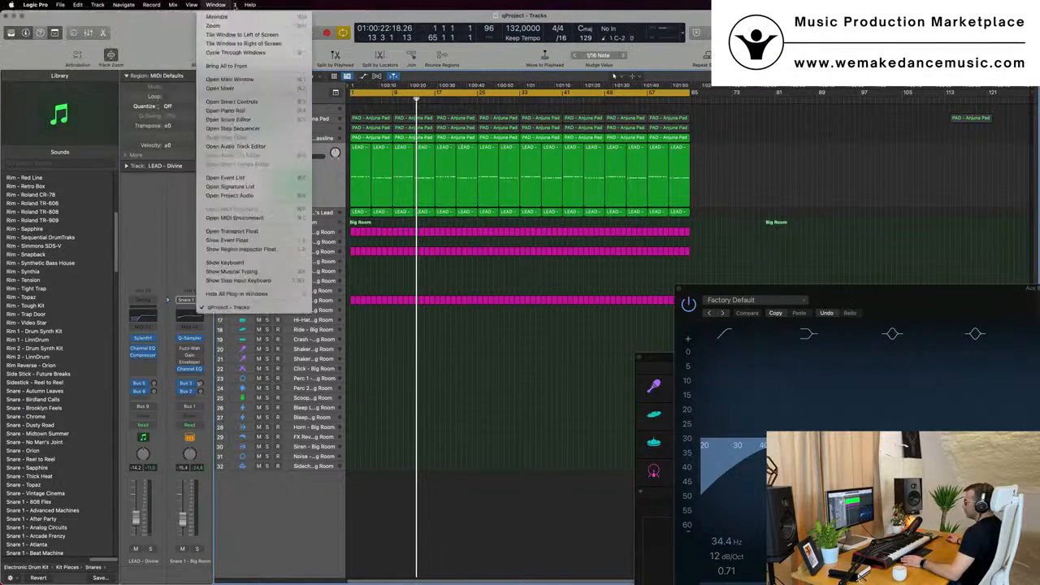
pyautogui.click(172, 34)
pyautogui.click(39, 5)
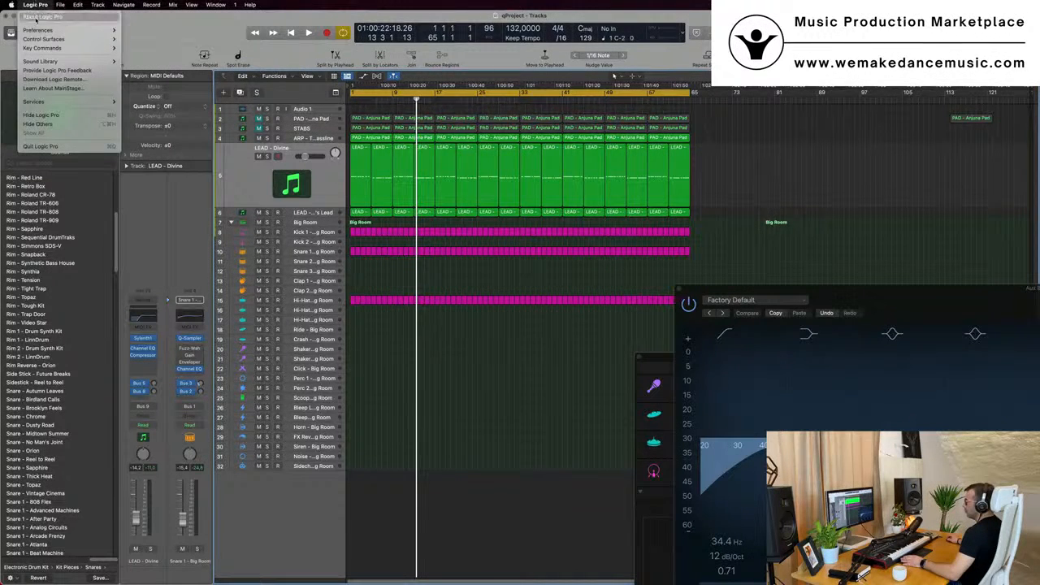
pyautogui.click(36, 17)
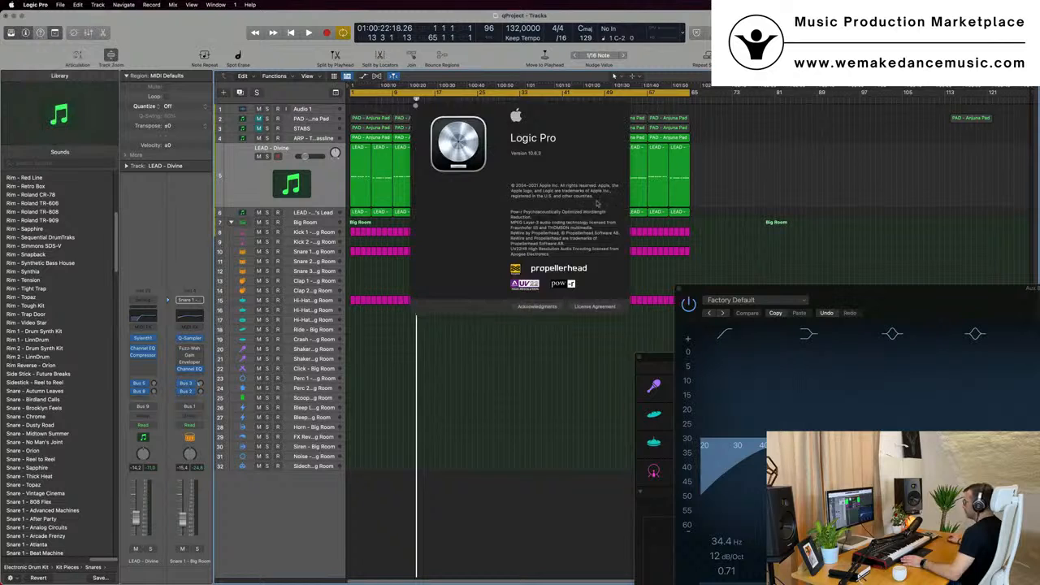
pyautogui.click(415, 105)
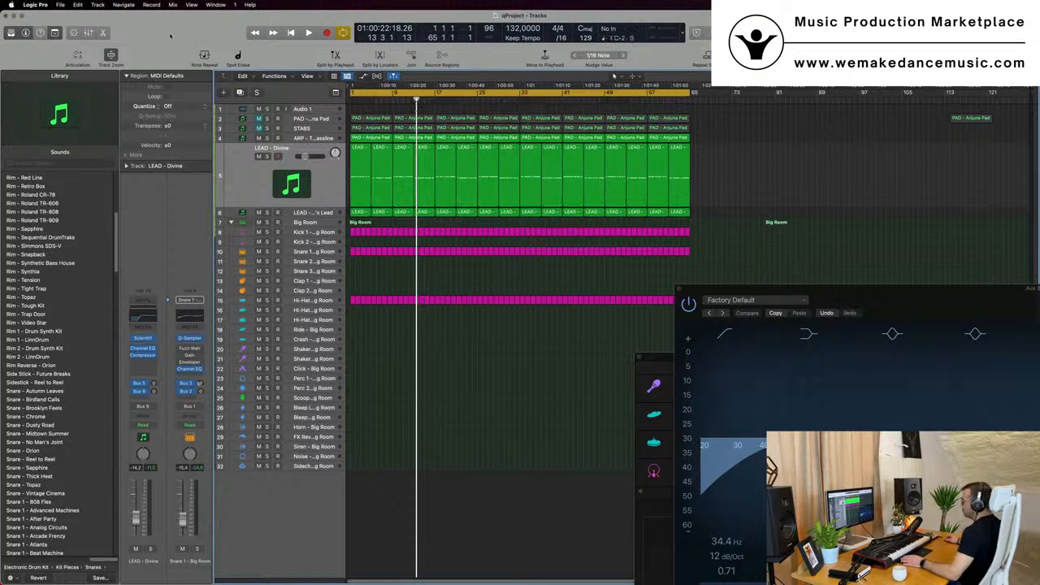
# Step: Replay the arrangement from the beginning and unmute the STABS and PAD - Anjuna Pad tracks
pyautogui.press('space')
pyautogui.scroll(4, 421, 402)
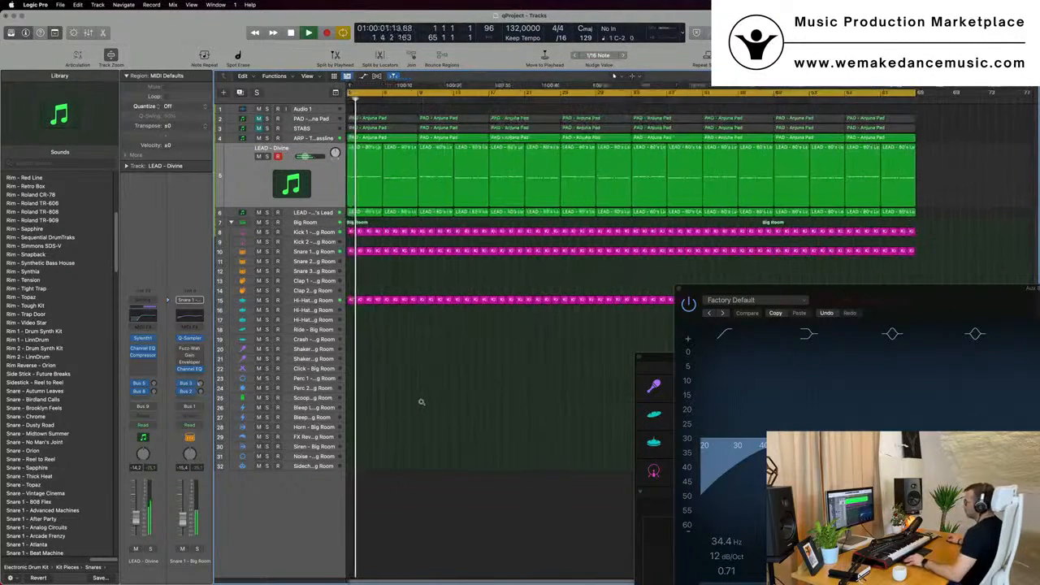
pyautogui.scroll(-4, 421, 402)
pyautogui.click(258, 117)
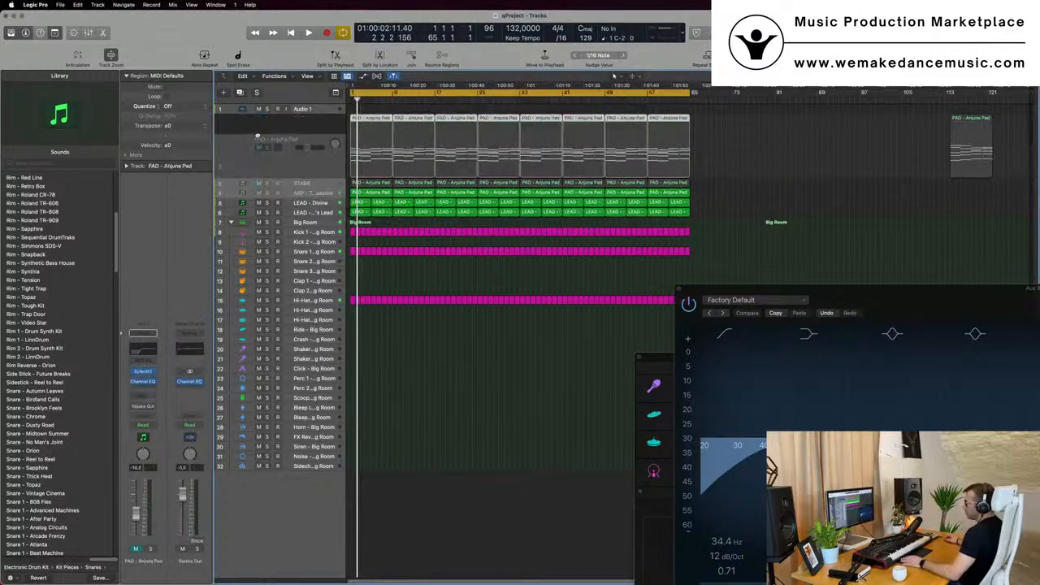
pyautogui.press('space')
pyautogui.click(259, 183)
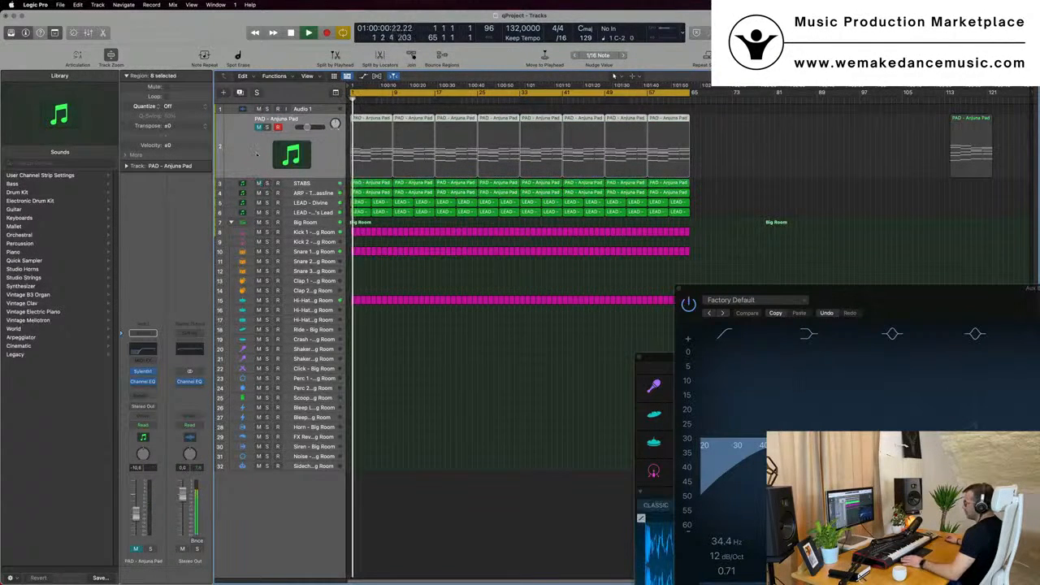
pyautogui.click(259, 128)
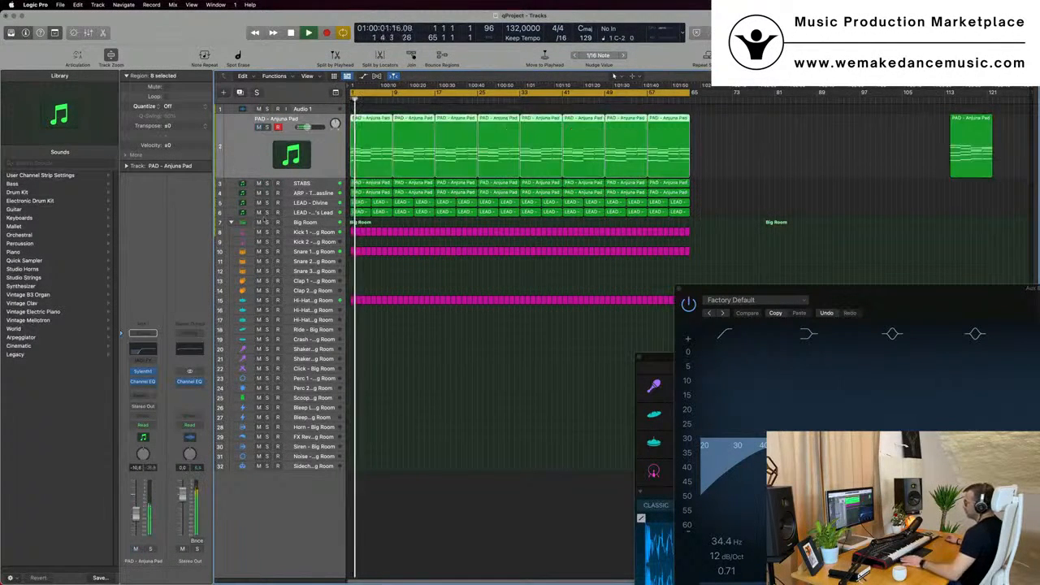
# Step: Try to adjust the Bus 5 send level on the LEAD - Divine track's Aux 8 bus
pyautogui.click(314, 203)
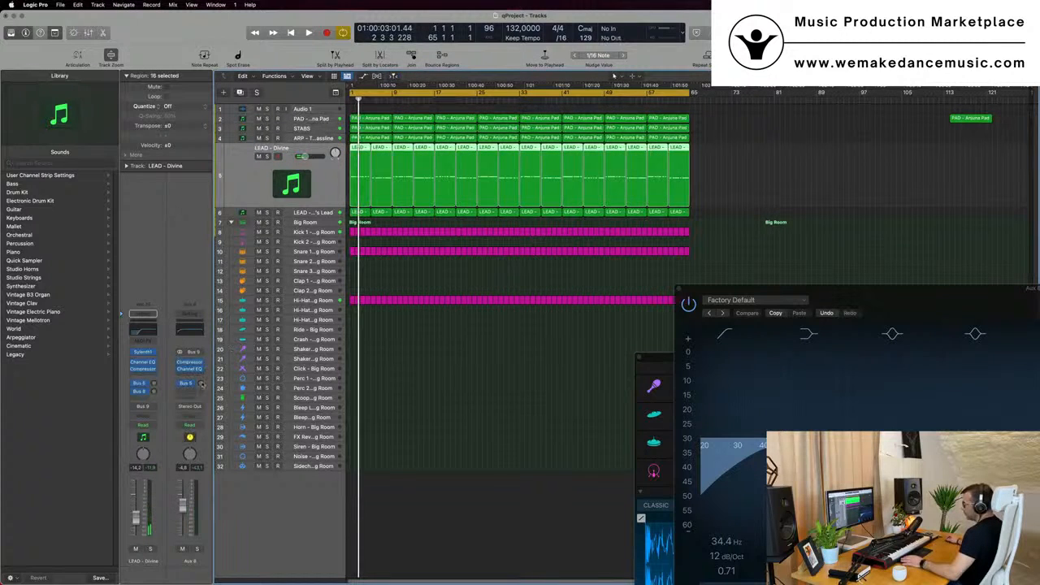
pyautogui.click(202, 384)
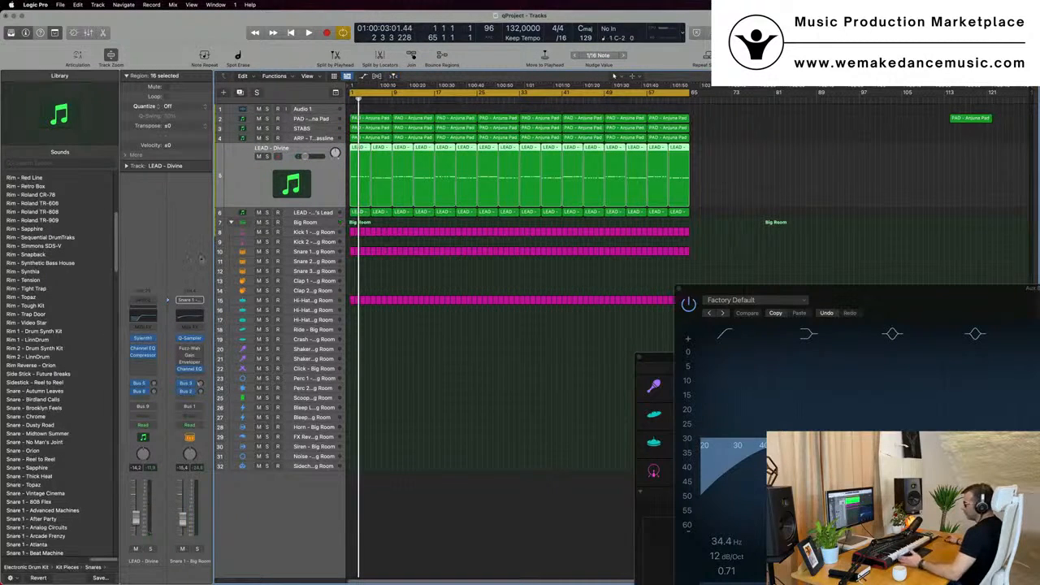
pyautogui.click(445, 376)
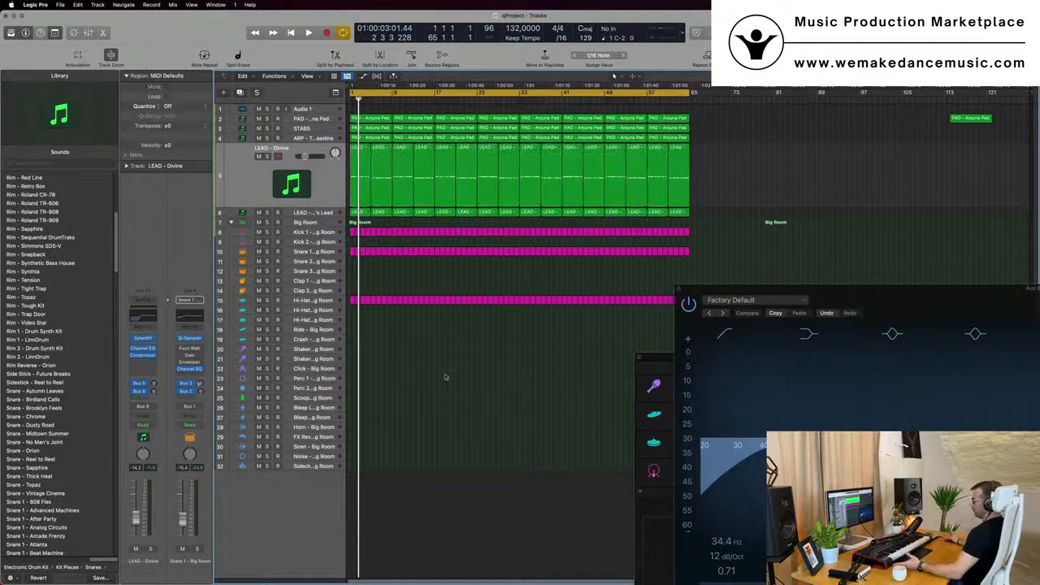
# Step: Restart playback and close the Aux 8 Channel EQ and Drum Machine Designer windows
pyautogui.moveTo(850, 280); pyautogui.dragTo(700, 258)
pyautogui.press('space')
pyautogui.click(421, 364)
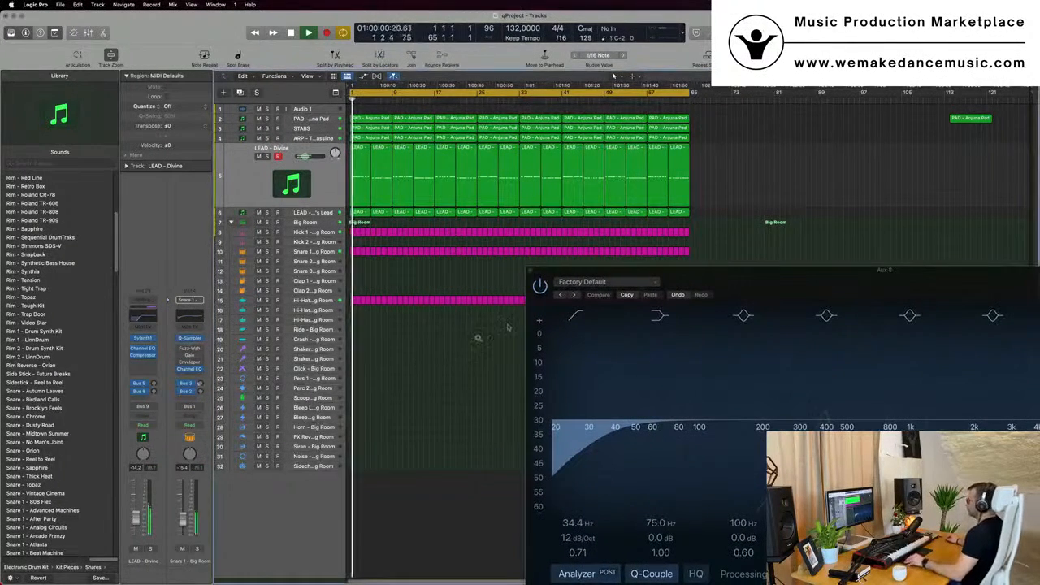
pyautogui.click(530, 270)
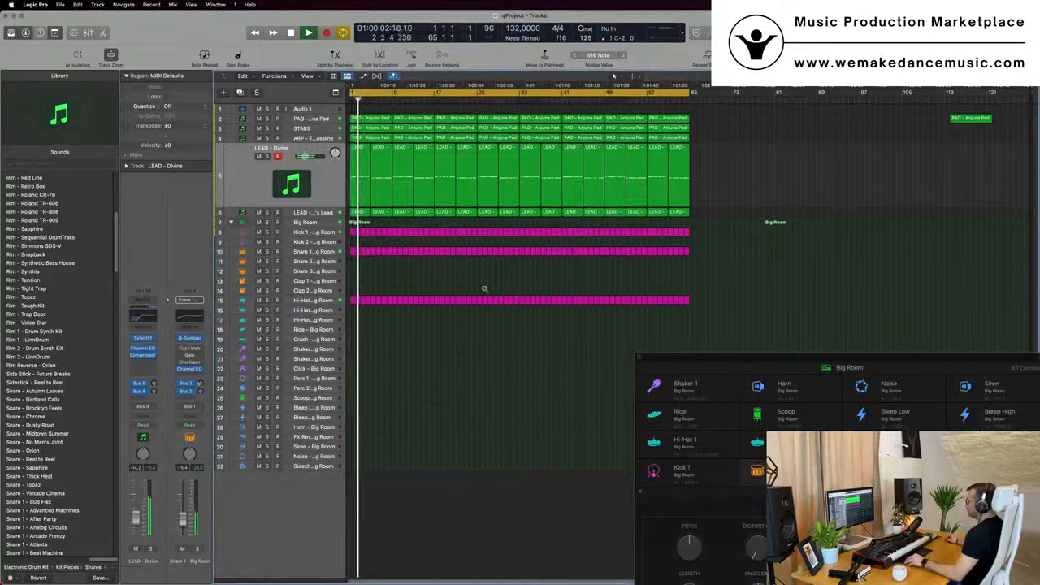
pyautogui.moveTo(827, 359); pyautogui.dragTo(474, 233)
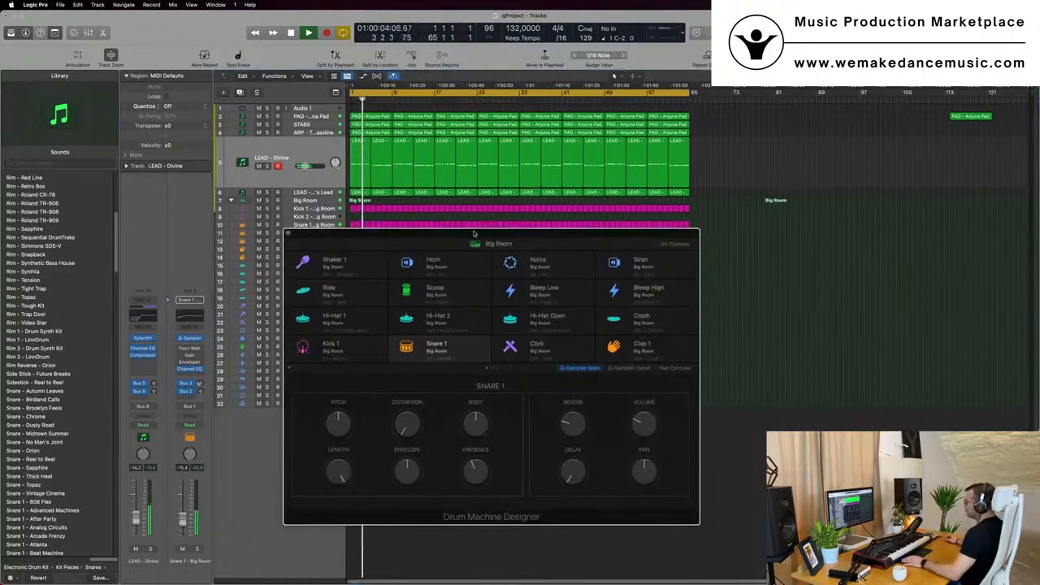
pyautogui.click(289, 234)
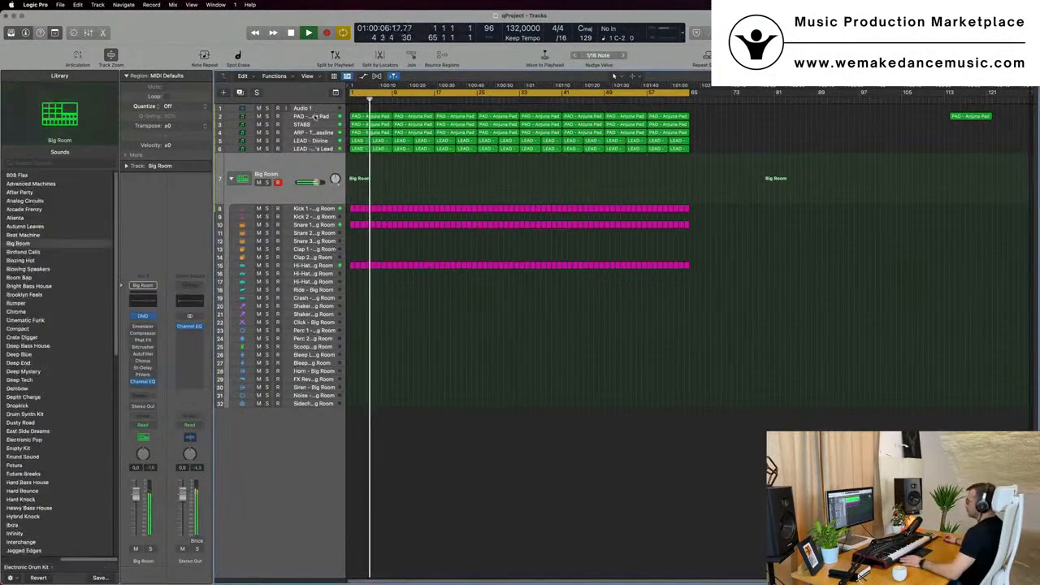
# Step: Mute the PAD - Anjuna Pad track, select the STABS track and replay the arrangement from the beginning
pyautogui.click(317, 119)
pyautogui.click(309, 169)
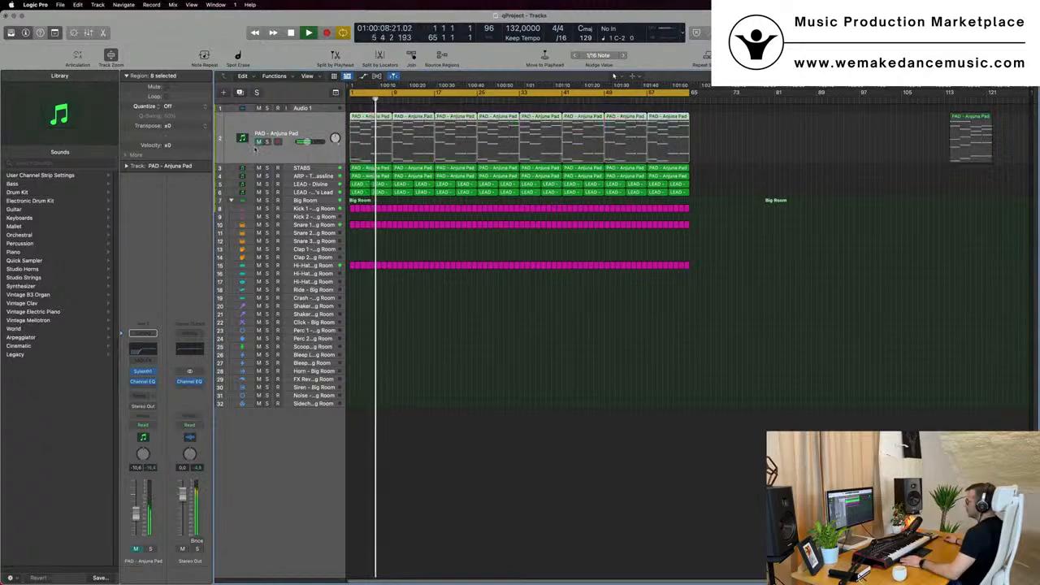
pyautogui.click(311, 170)
pyautogui.press('Return')
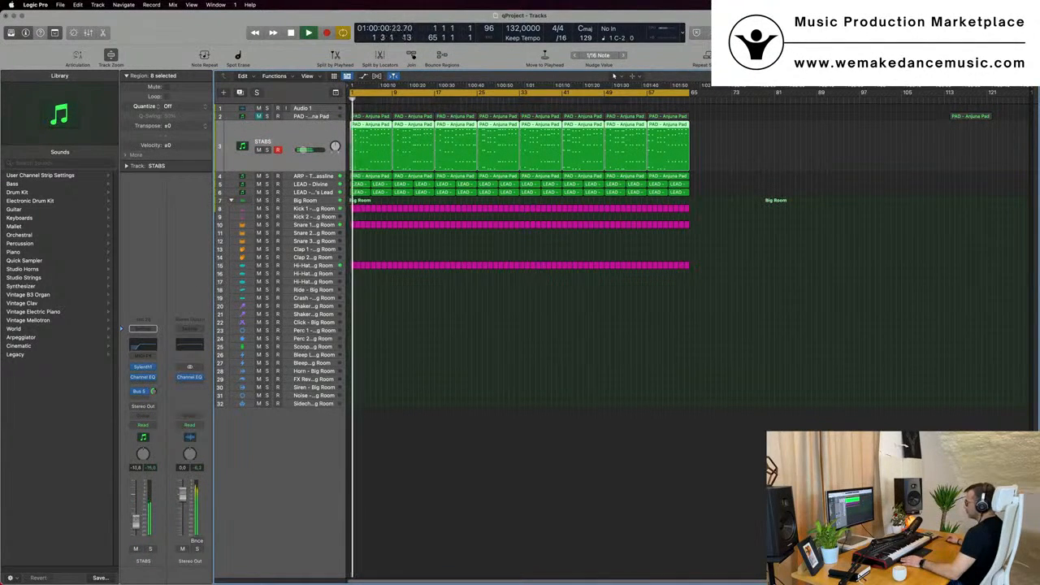
# Step: Audition the LEAD - 80's Lead track and the LEAD - Divine track in solo, one after the other, and unsolo both
pyautogui.click(319, 193)
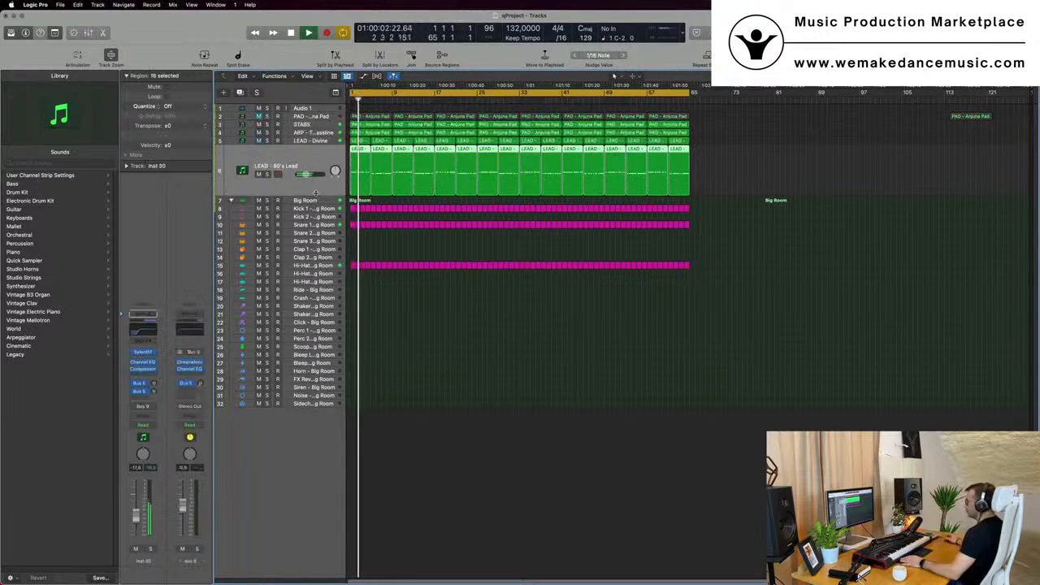
pyautogui.click(267, 174)
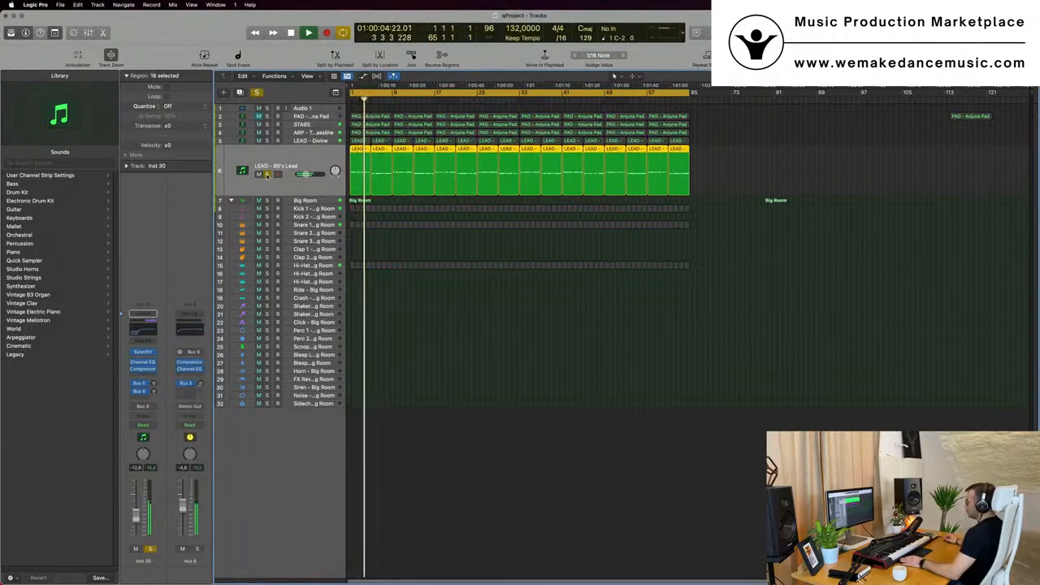
pyautogui.click(267, 175)
pyautogui.click(266, 141)
pyautogui.click(266, 141)
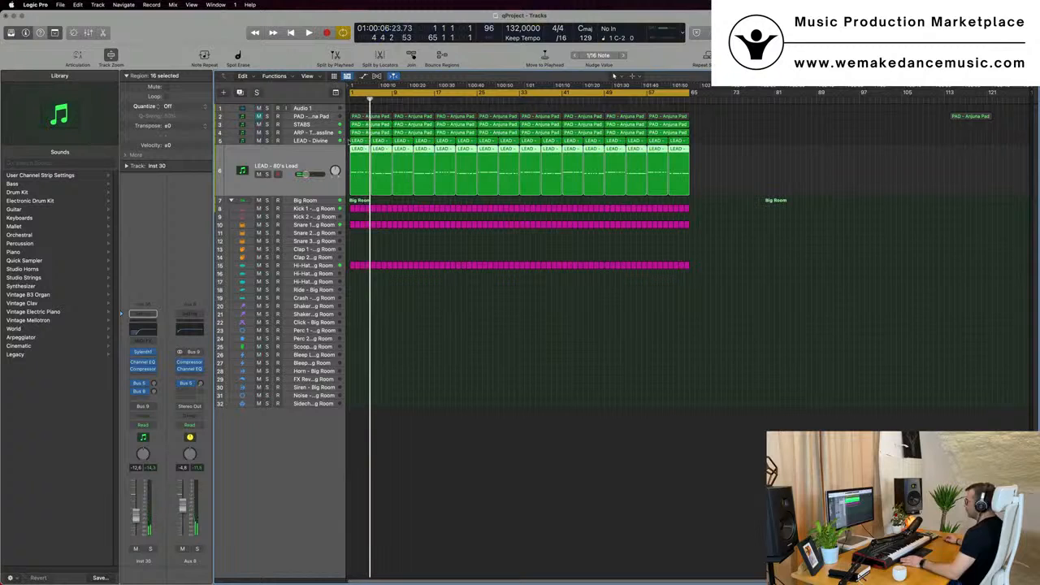
# Step: Delete the regions before bar 17 on both LEAD tracks and play the intro briefly from the start
pyautogui.moveTo(348, 140); pyautogui.dragTo(428, 161)
pyautogui.press('Delete')
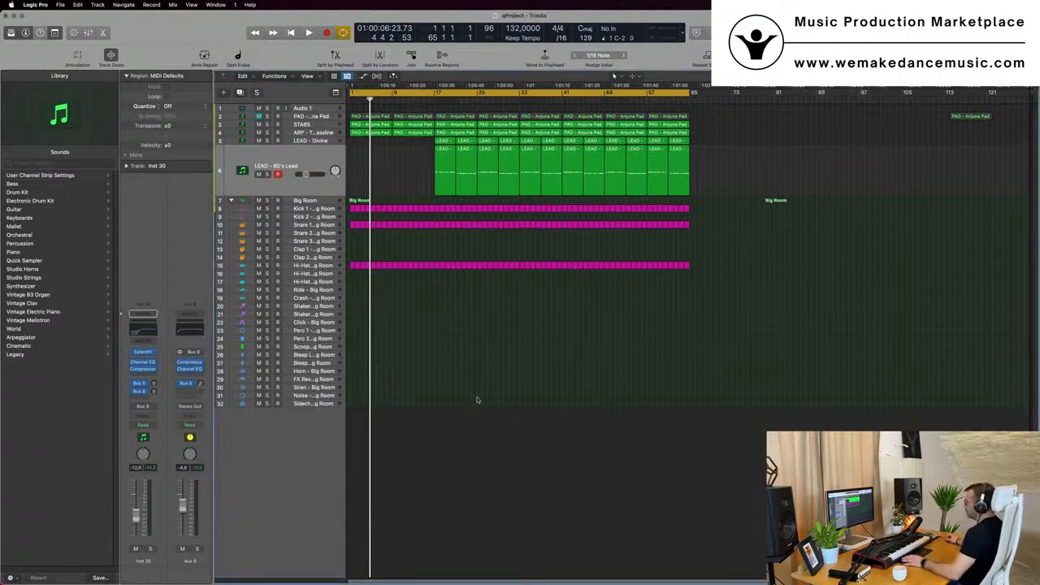
pyautogui.press('Return')
pyautogui.press('space')
pyautogui.scroll(5, 450, 392)
pyautogui.scroll(-3, 465, 394)
pyautogui.press('space')
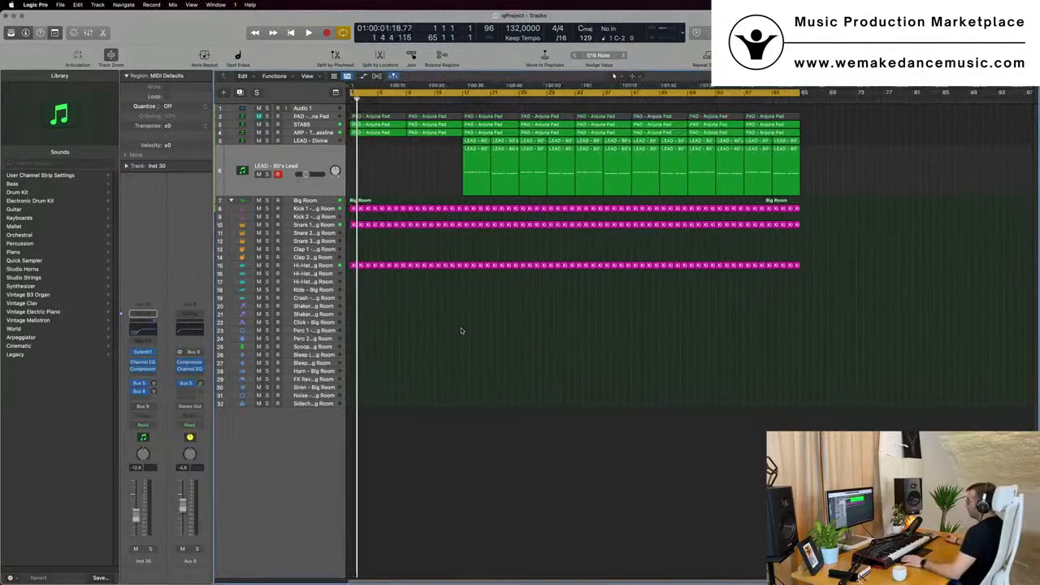
# Step: Delete the two STABS regions before bar 17 and replay the arrangement from the beginning
pyautogui.click(308, 131)
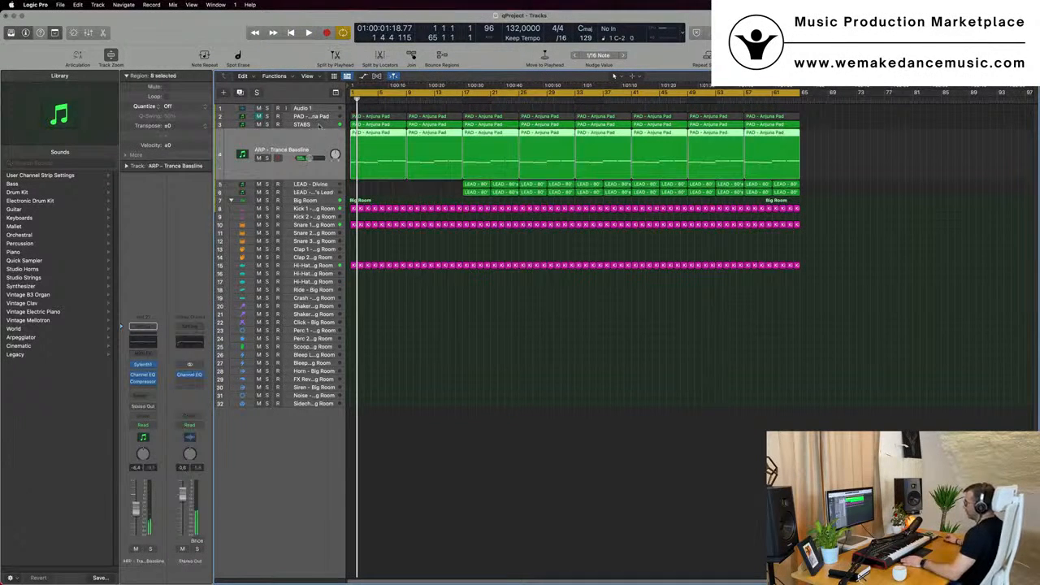
pyautogui.click(319, 125)
pyautogui.click(448, 337)
pyautogui.press('Return')
pyautogui.press('space')
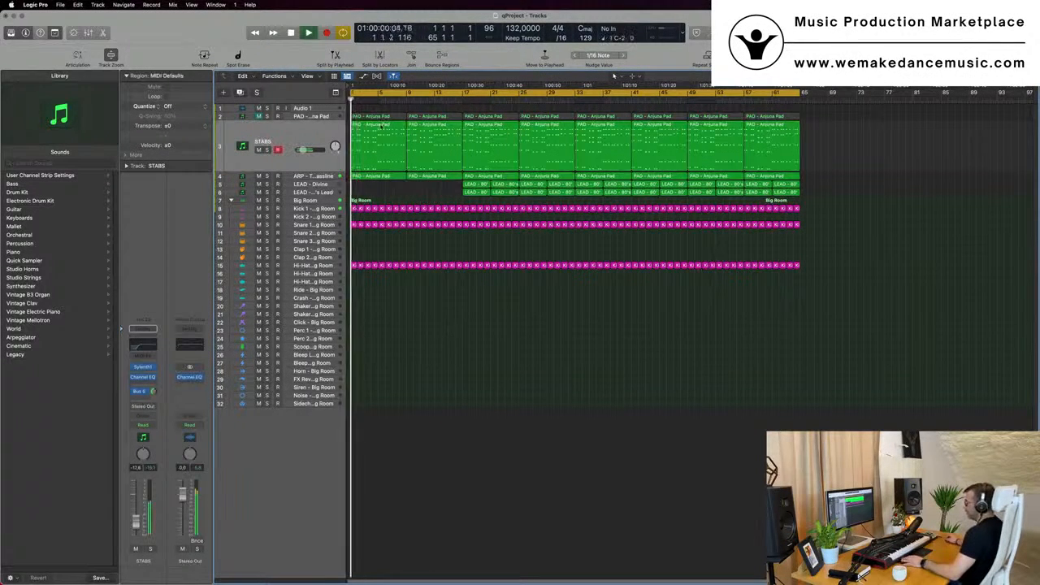
pyautogui.click(381, 127)
pyautogui.press('BackSpace')
pyautogui.click(412, 148)
pyautogui.press('BackSpace')
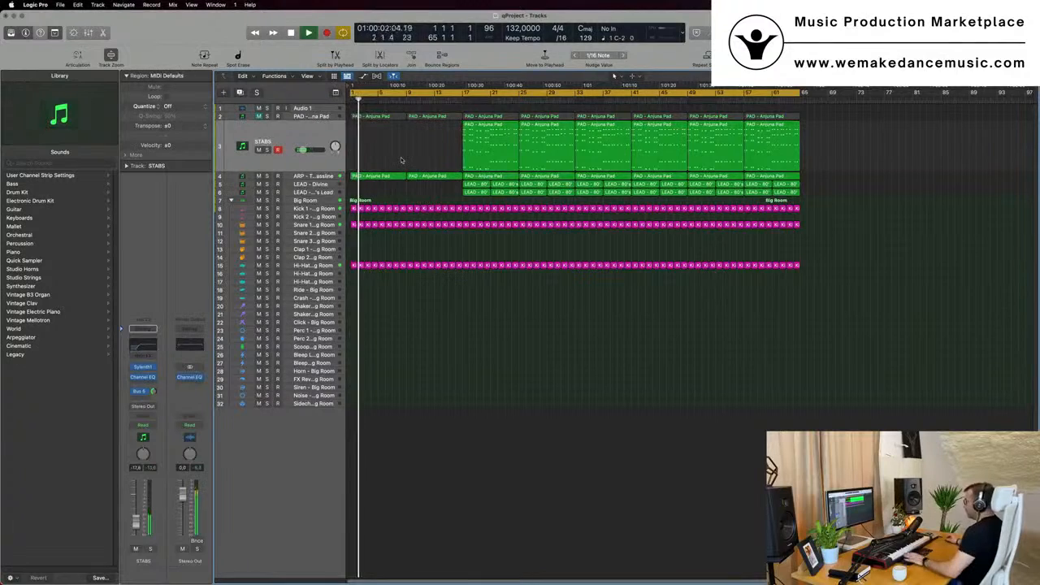
pyautogui.press('Return')
pyautogui.scroll(3, 401, 188)
pyautogui.scroll(-5, 401, 188)
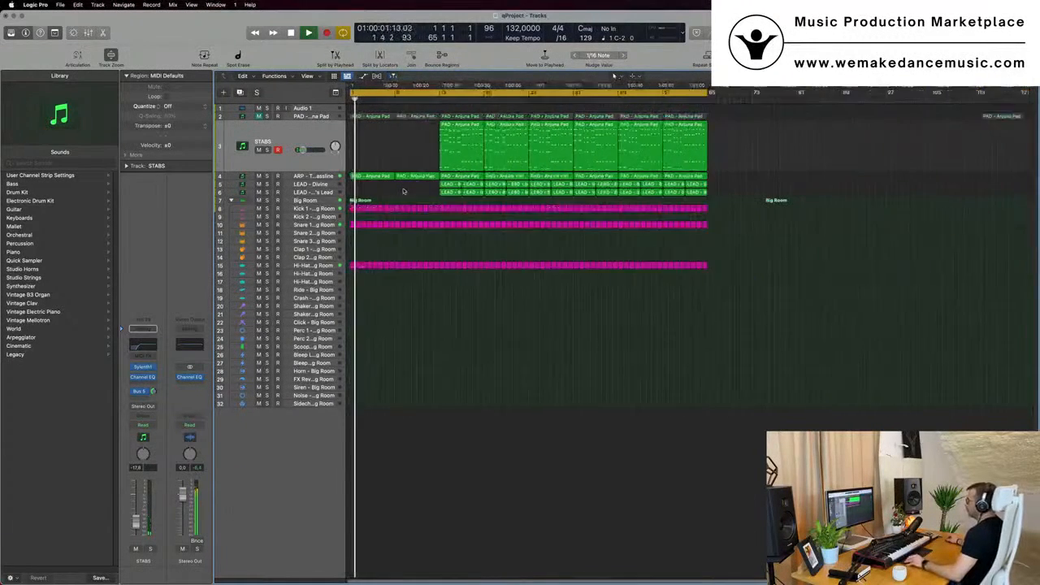
# Step: Duplicate the ARP - Trance Bassline track, copy its first region onto the new track at bar 1 and play it
pyautogui.click(290, 175)
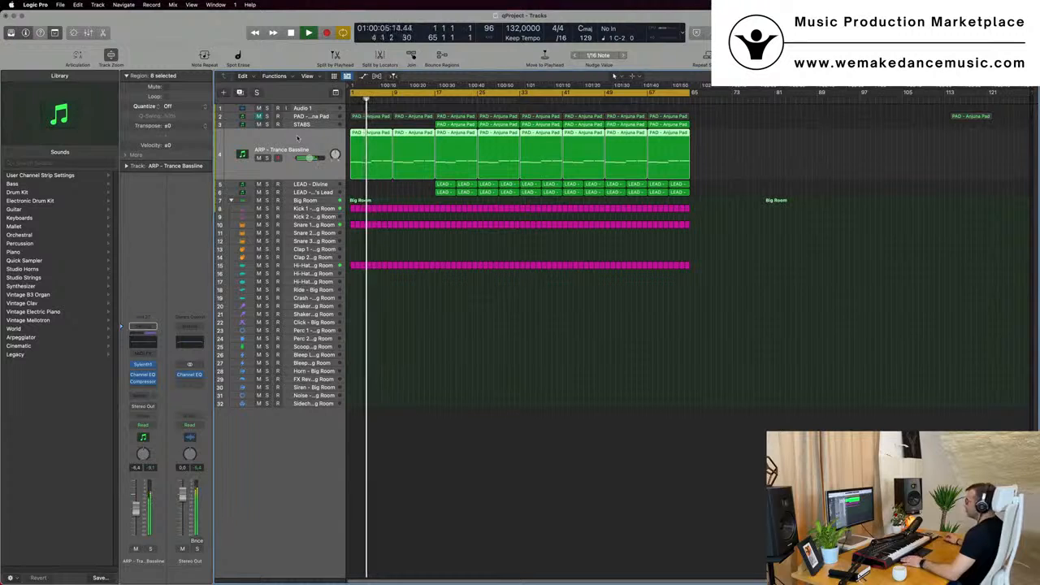
pyautogui.press('space')
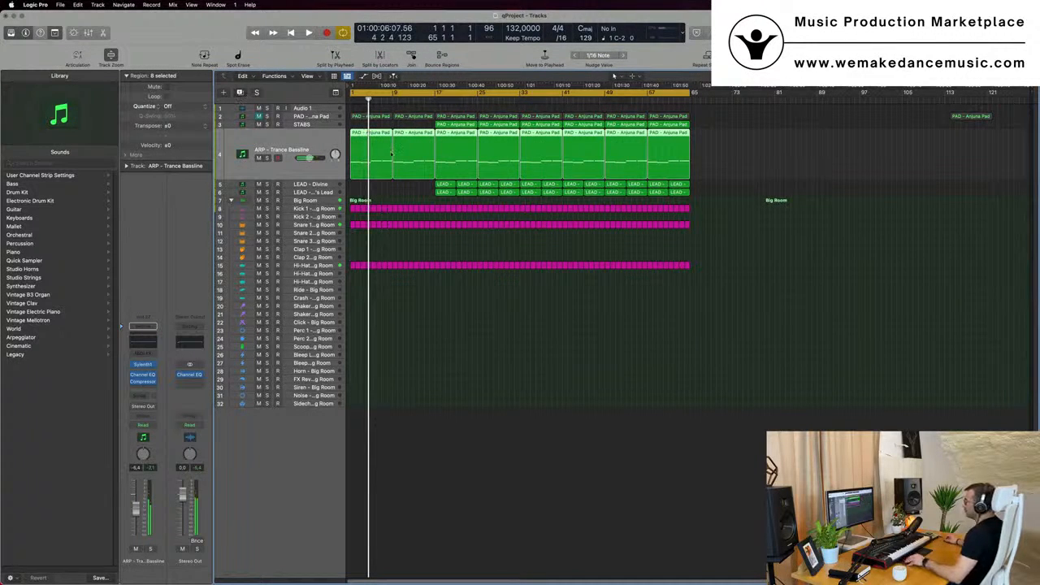
pyautogui.press('super+d')
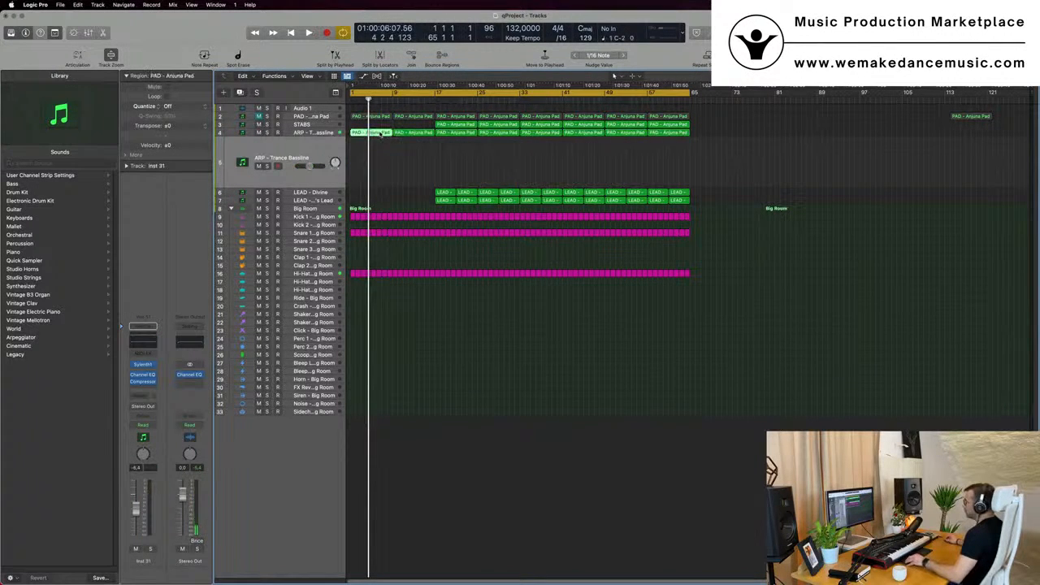
pyautogui.moveTo(381, 133); pyautogui.dragTo(372, 161)
pyautogui.press('Return')
pyautogui.press('space')
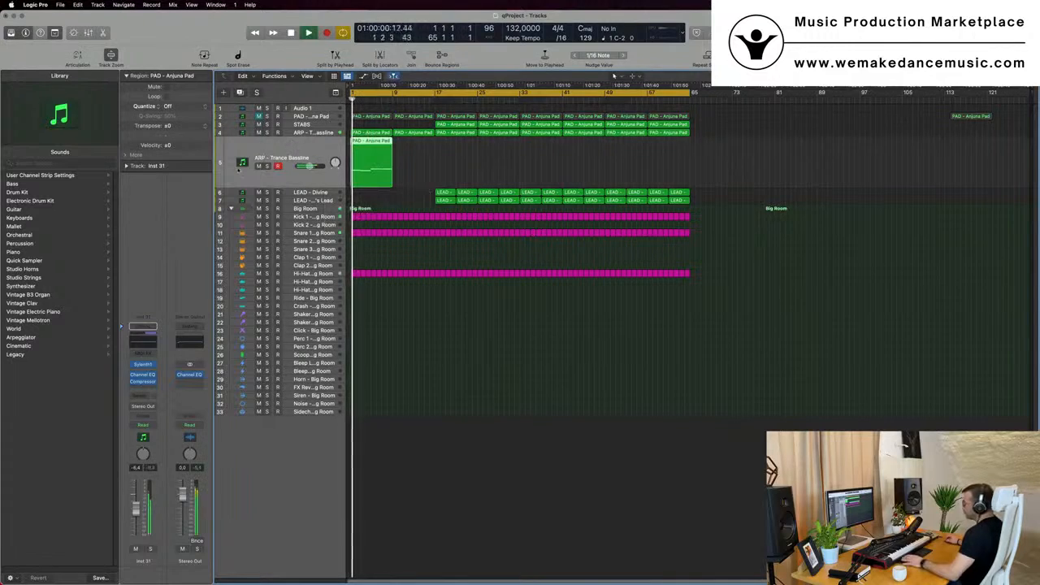
# Step: Load the BASS - Bass Pad preset in Sylenth1 on the duplicated track and move the plug-in window aside
pyautogui.click(142, 366)
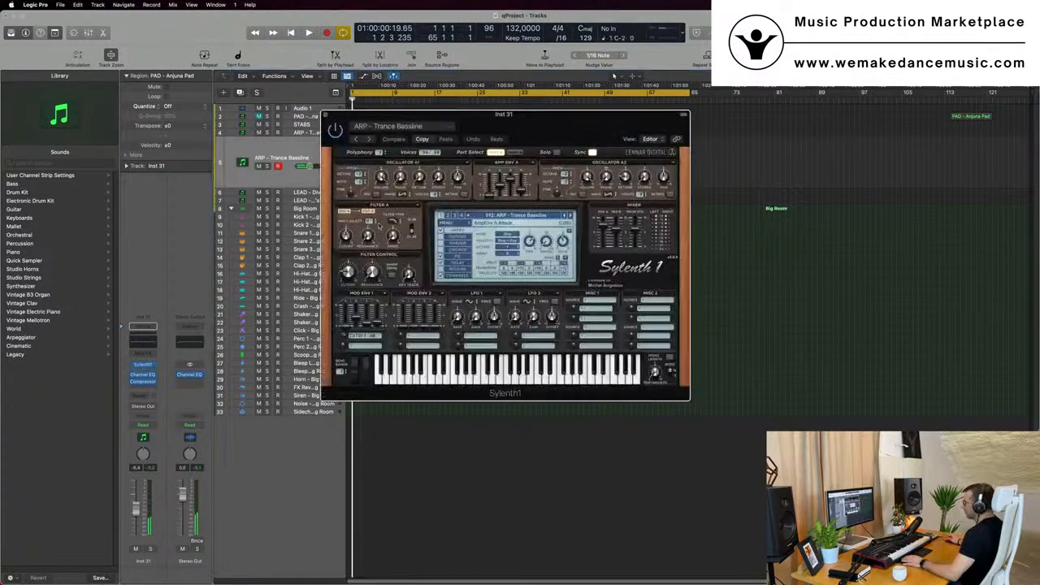
pyautogui.click(496, 216)
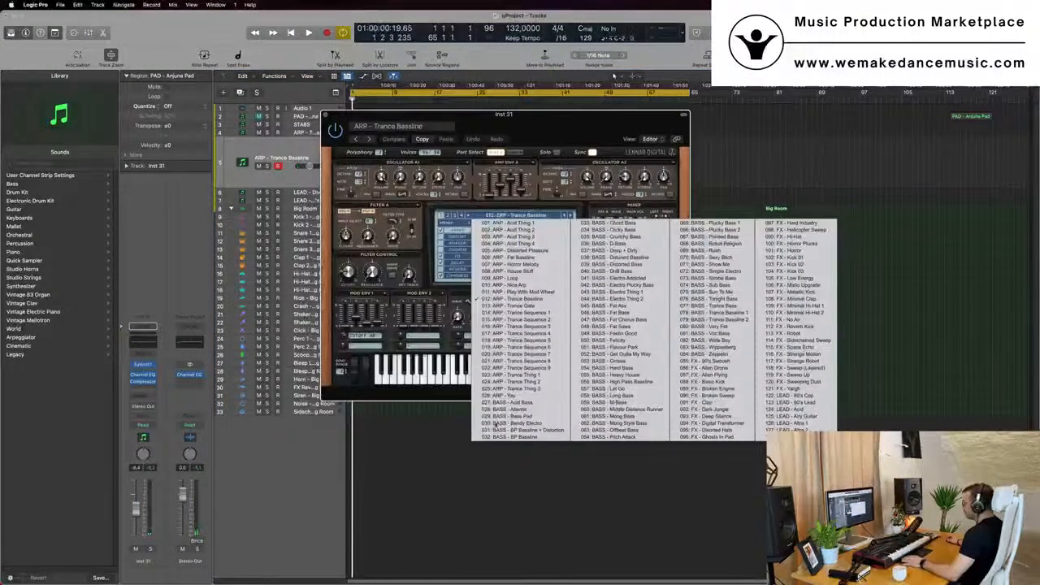
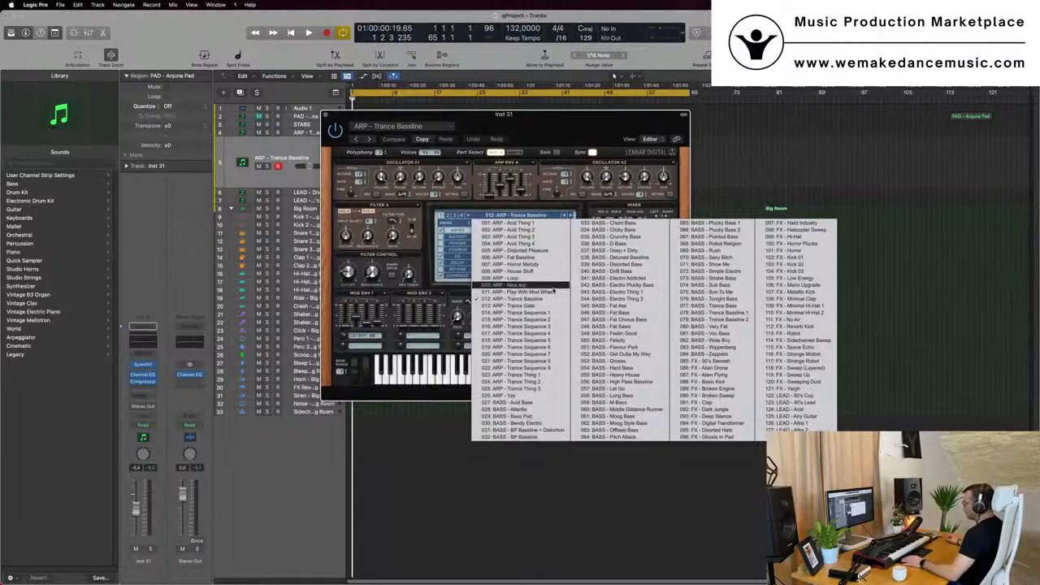
pyautogui.click(533, 418)
pyautogui.press('space')
pyautogui.moveTo(534, 120); pyautogui.dragTo(912, 162)
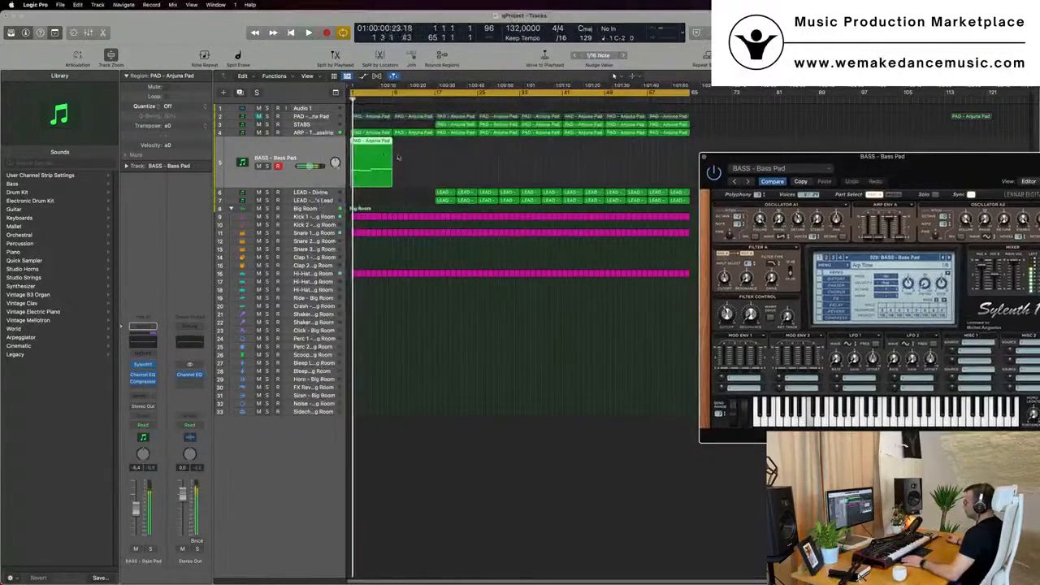
# Step: Try the bass pad region's four notes two octaves higher in the Piano Roll during playback
pyautogui.doubleClick(381, 155)
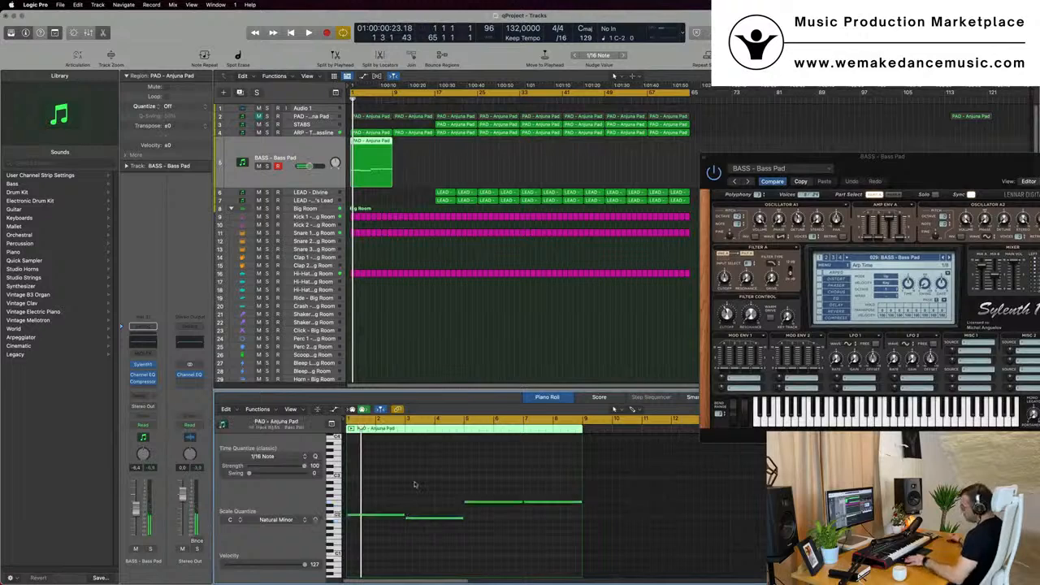
pyautogui.hotkey('alt', 'shift', 'Up')
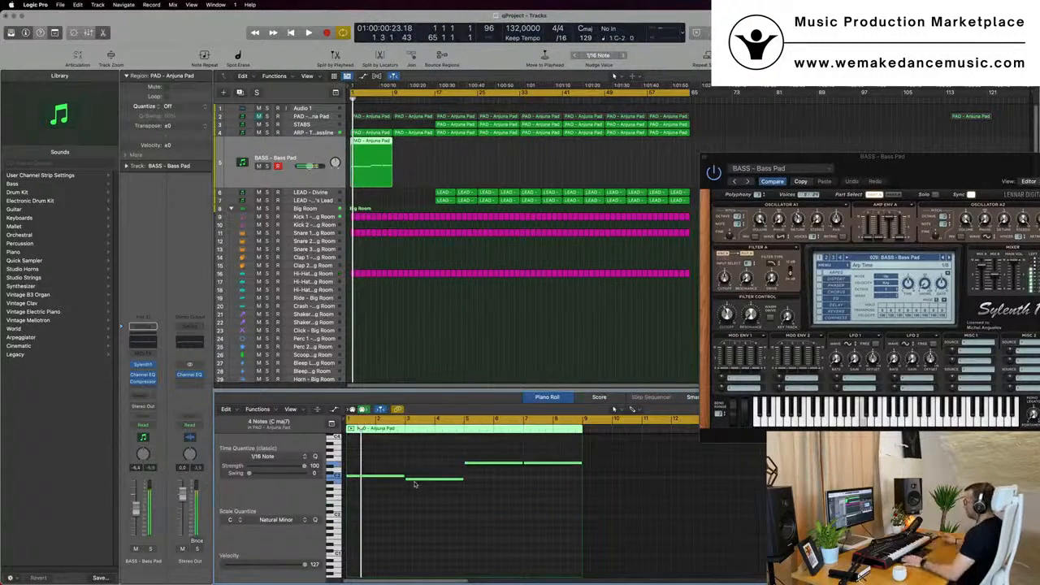
pyautogui.moveTo(937, 169); pyautogui.dragTo(922, 169)
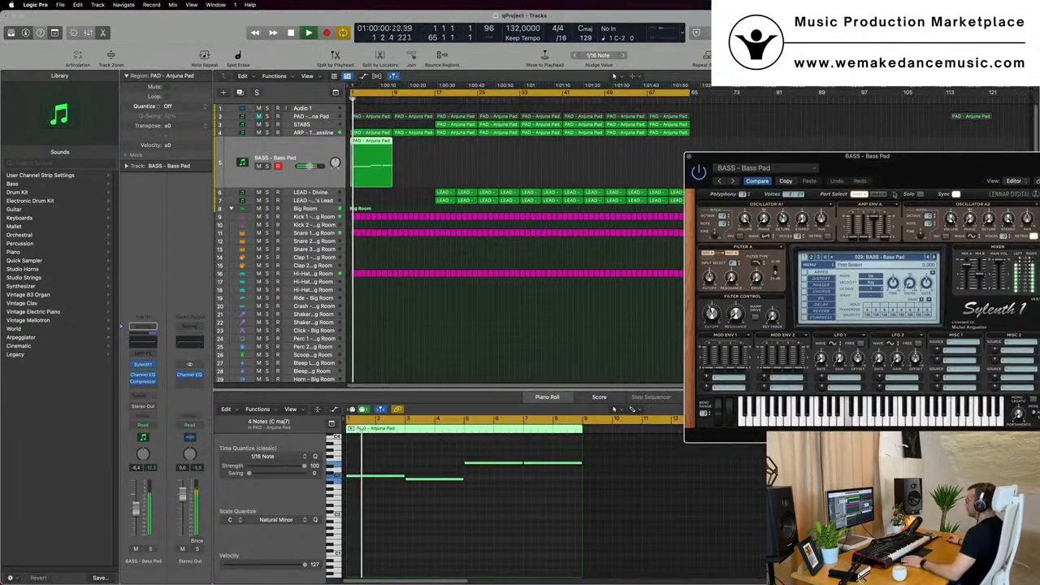
pyautogui.moveTo(909, 171); pyautogui.dragTo(867, 167)
pyautogui.press('space')
pyautogui.click(443, 527)
pyautogui.press('super+a')
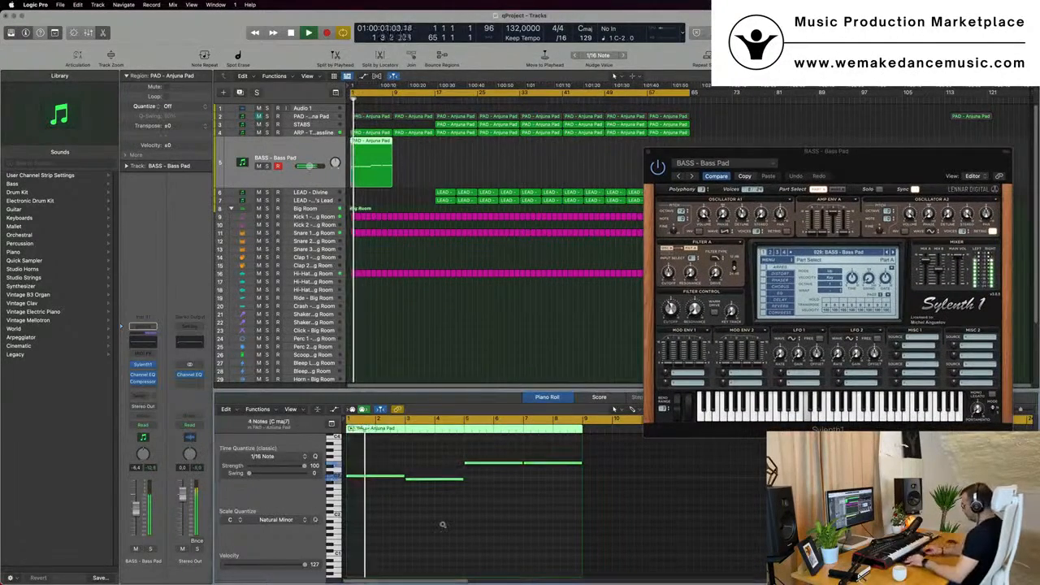
pyautogui.hotkey('alt', 'shift', 'Up')
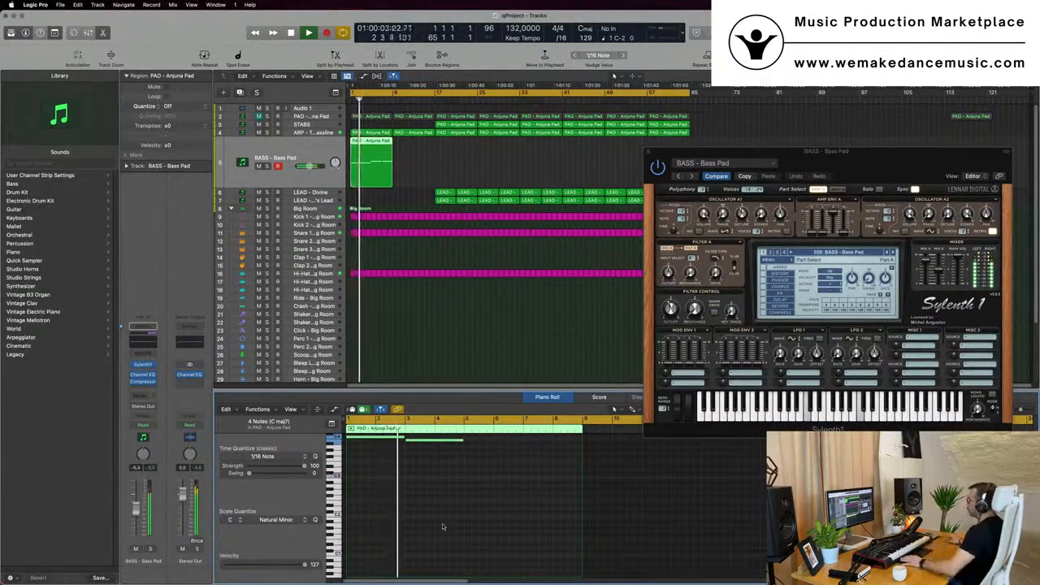
# Step: Set the Bass Pad's Sylenth1 filter control cutoff to about 5.1, lower the track volume to -10.6 dB and close the plug-in
pyautogui.moveTo(920, 165); pyautogui.dragTo(748, 179)
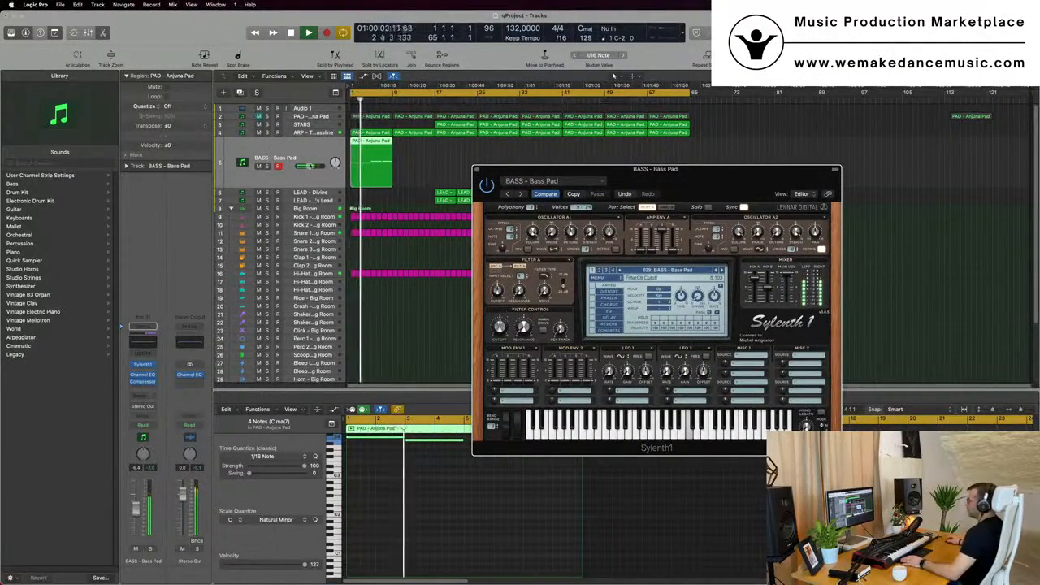
pyautogui.click(145, 477)
pyautogui.press('Return')
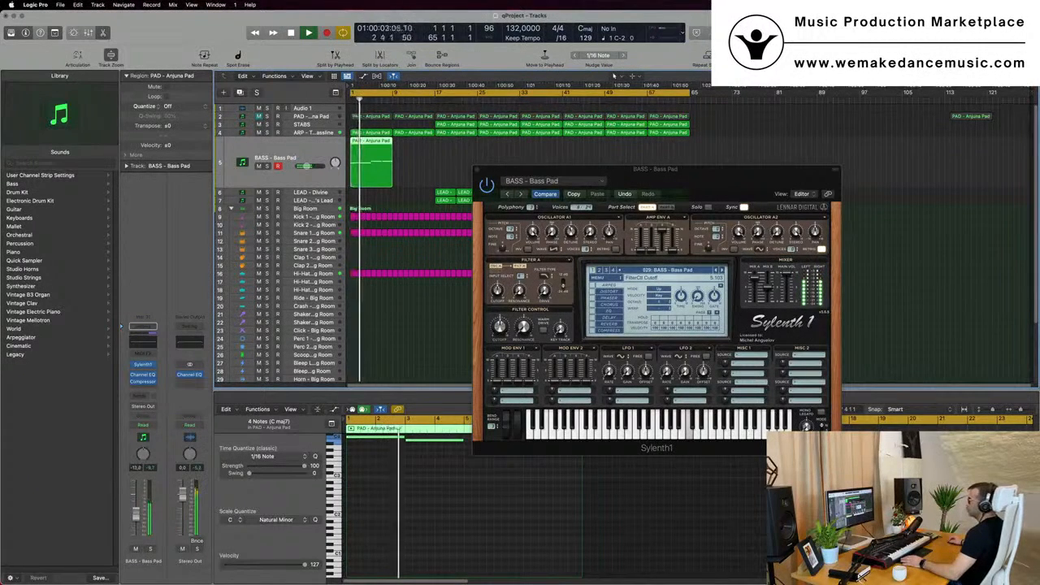
pyautogui.moveTo(672, 171); pyautogui.dragTo(626, 210)
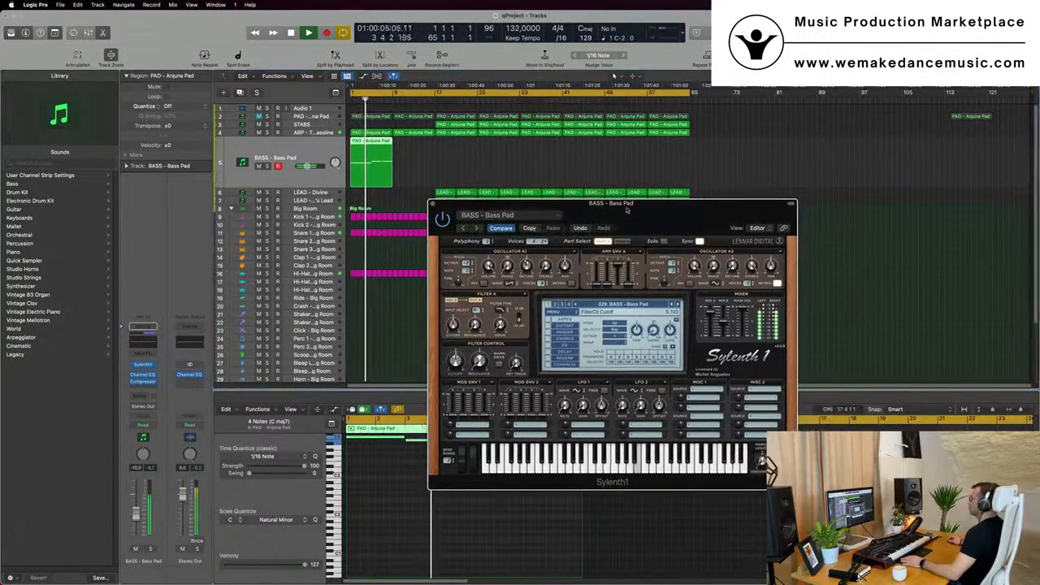
pyautogui.click(433, 204)
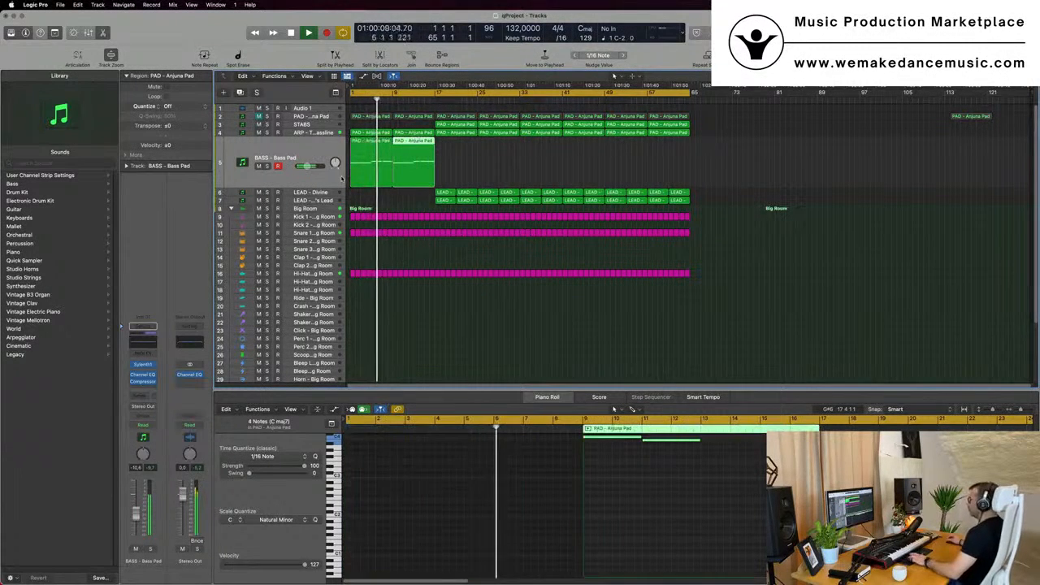
# Step: Repeat the bass pad region up to bar 17, transpose the notes in both regions down two octaves and play them
pyautogui.press('space')
pyautogui.click(297, 143)
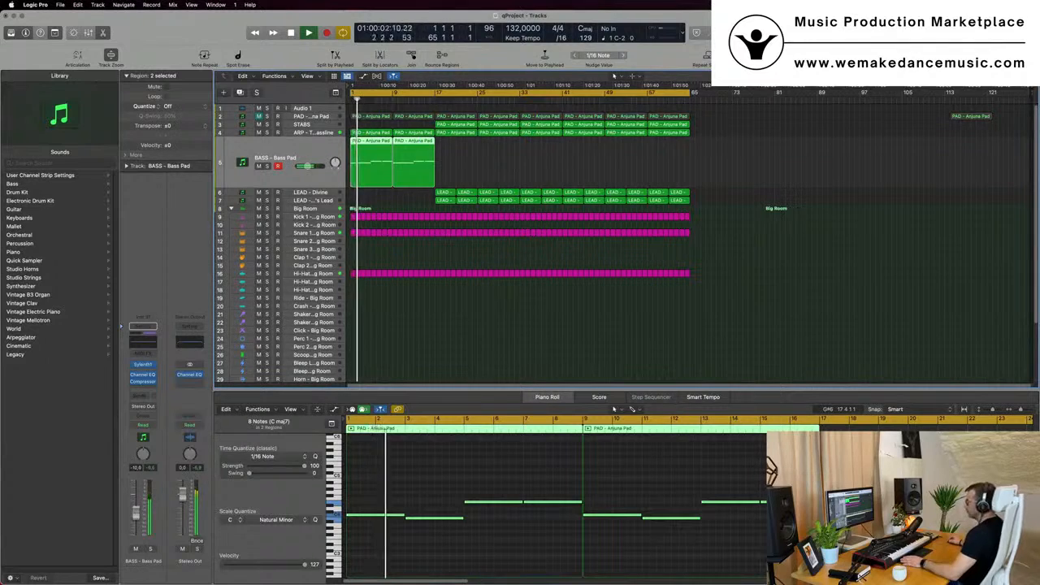
pyautogui.click(510, 306)
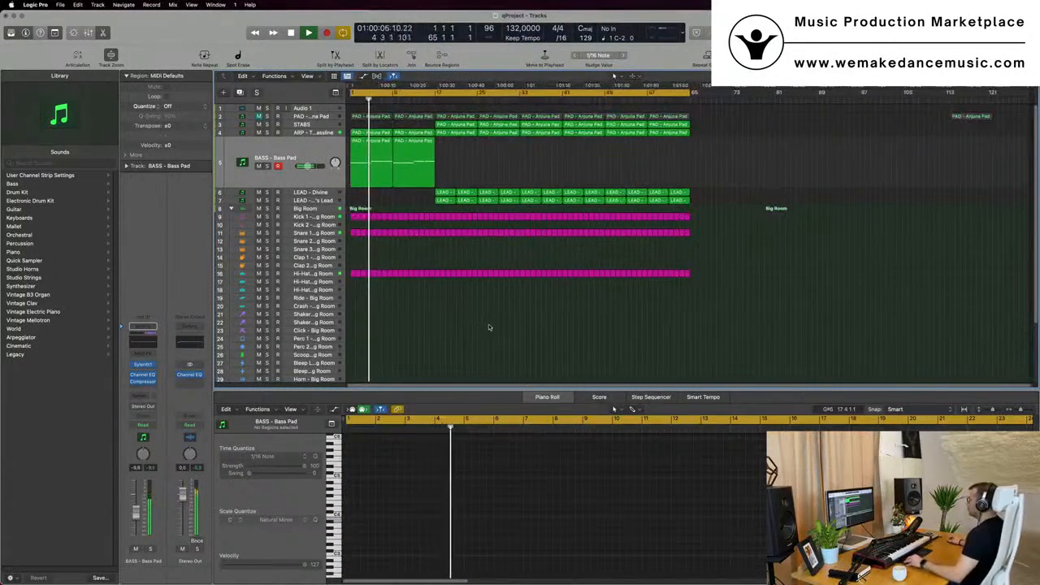
# Step: Listen to the opening bars with the bass pad layer and look over the arrangement up to bar 65
pyautogui.scroll(4, 489, 326)
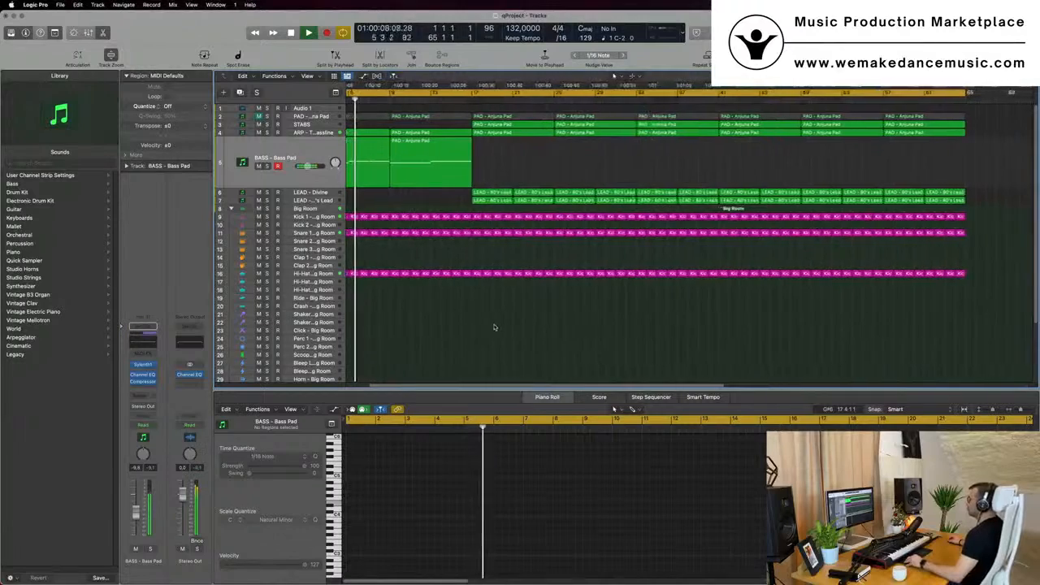
pyautogui.scroll(-2, 492, 327)
pyautogui.scroll(4, 494, 325)
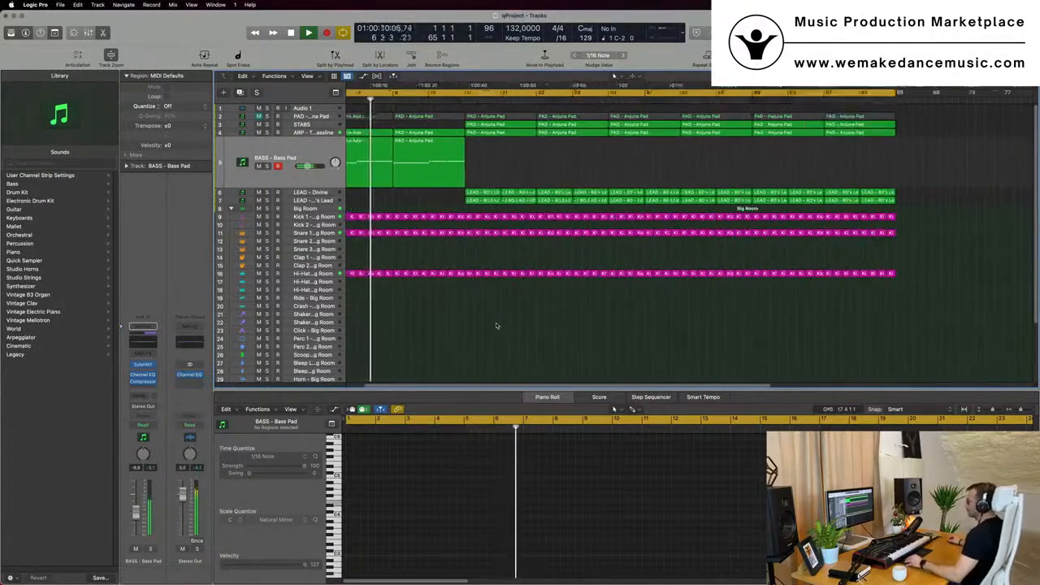
pyautogui.scroll(-3, 497, 325)
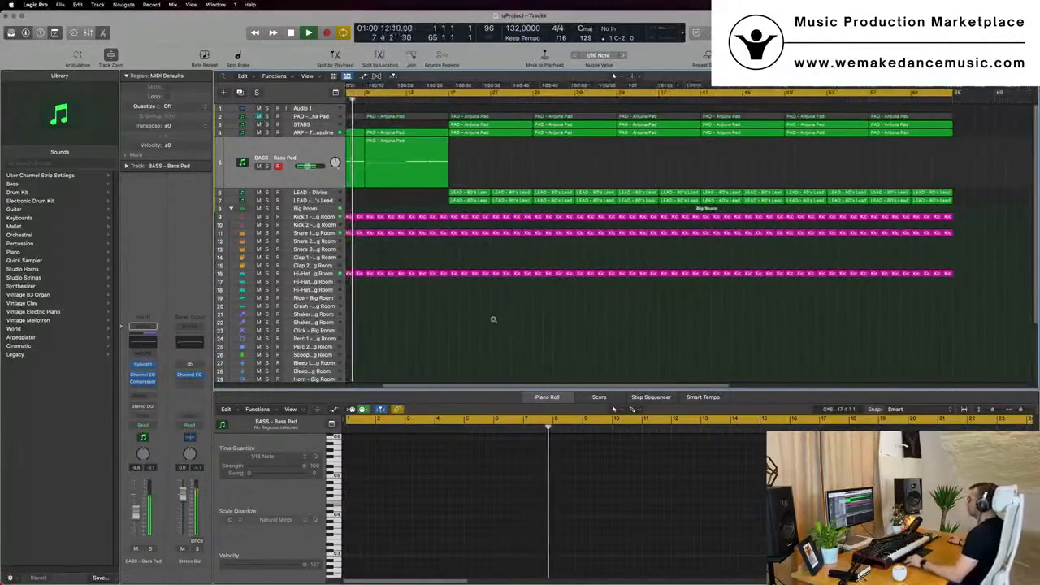
pyautogui.scroll(3, 494, 321)
pyautogui.hscroll(-3, 502, 323)
pyautogui.scroll(-3, 502, 323)
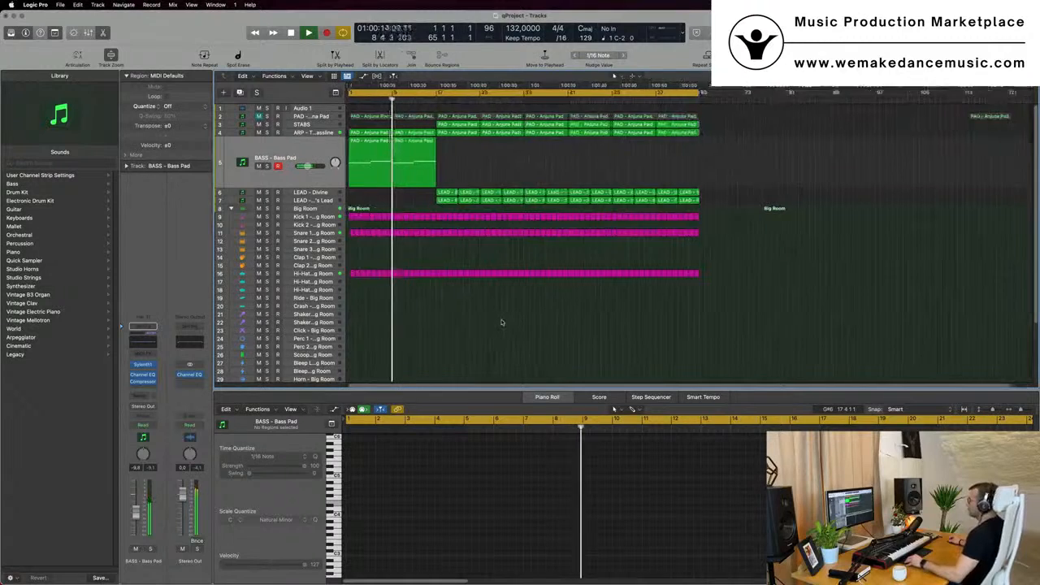
pyautogui.scroll(1, 501, 319)
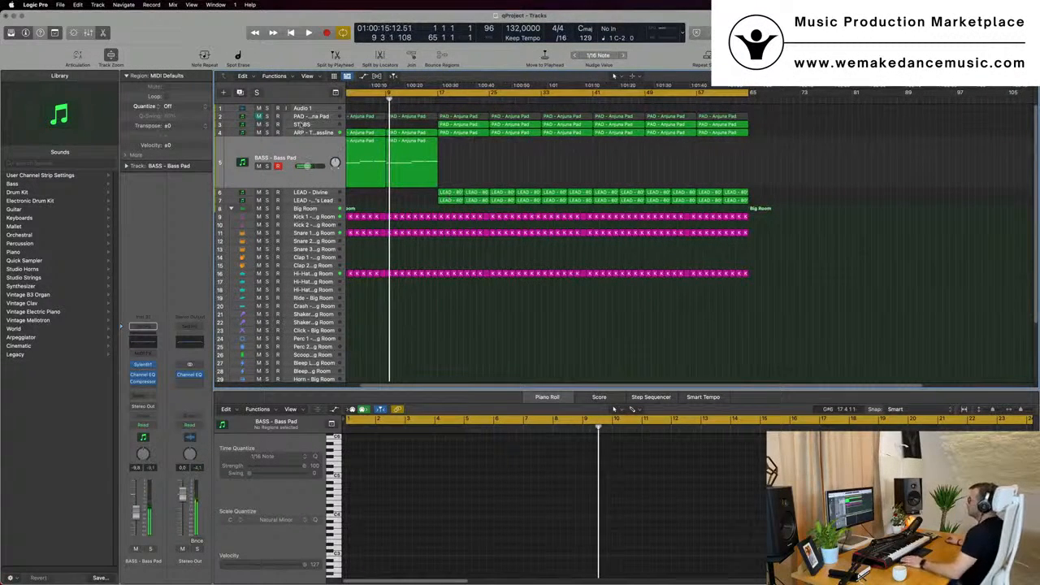
# Step: Copy the first one-bar hi-hat region onto the Crash - Big Room track at bar 1
pyautogui.click(310, 132)
pyautogui.press('Return')
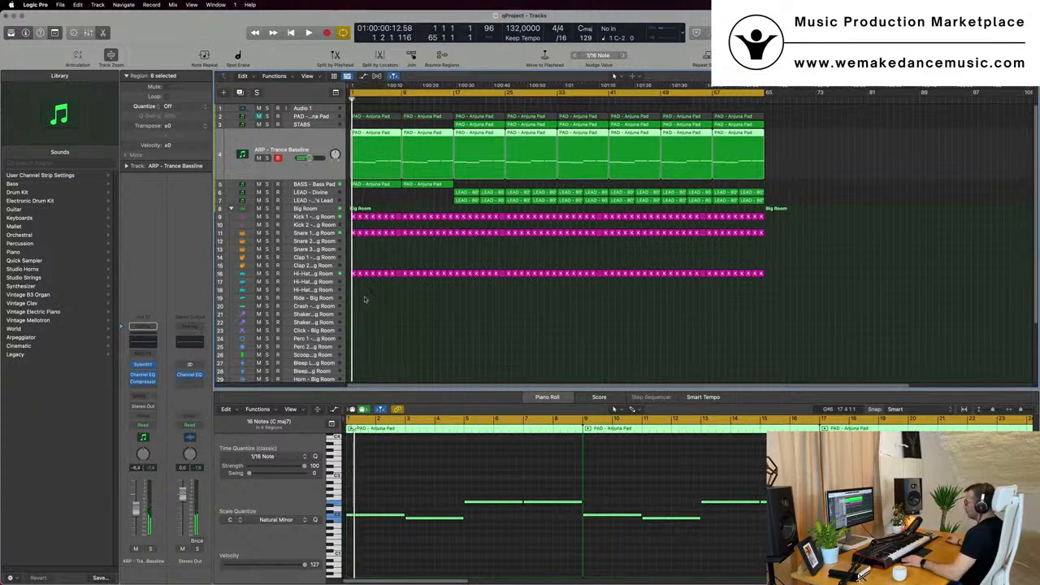
pyautogui.scroll(-2, 365, 300)
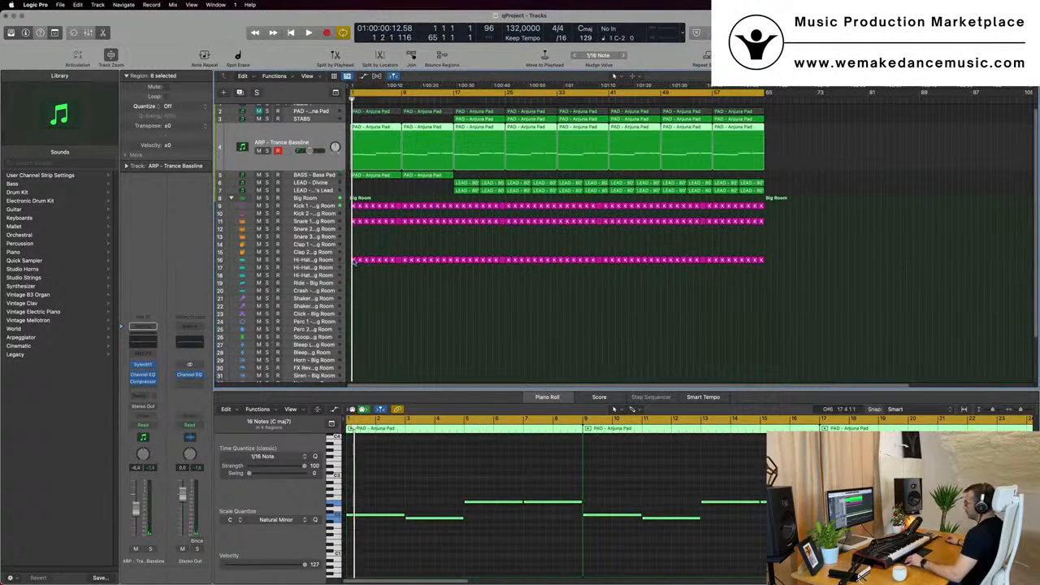
pyautogui.moveTo(354, 261); pyautogui.dragTo(353, 292)
# Step: Reduce the copied crash region to a single note placed at the start of the bar and play it
pyautogui.scroll(5, 366, 471)
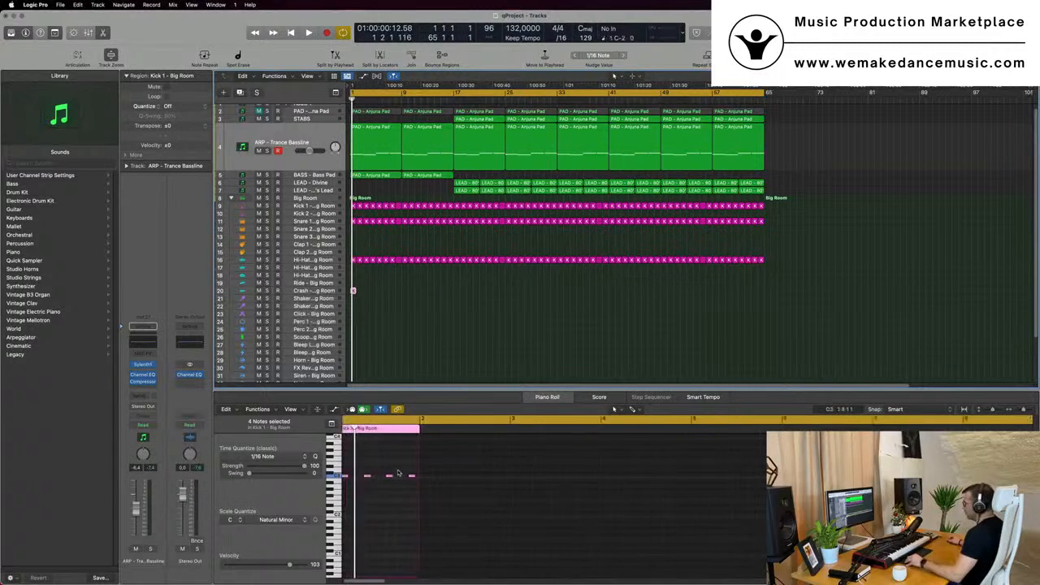
pyautogui.click(440, 479)
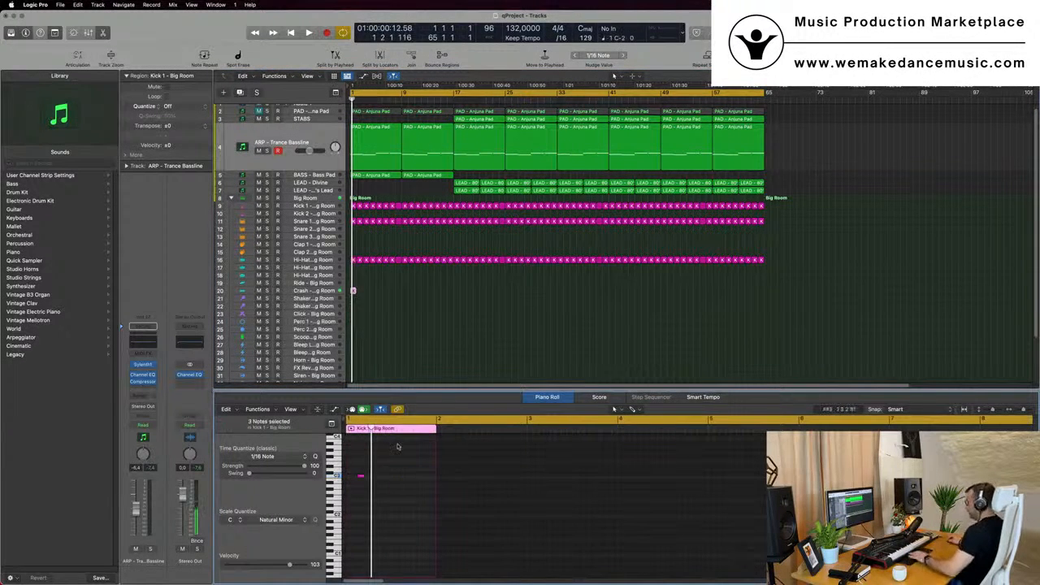
pyautogui.moveTo(374, 481); pyautogui.dragTo(350, 486)
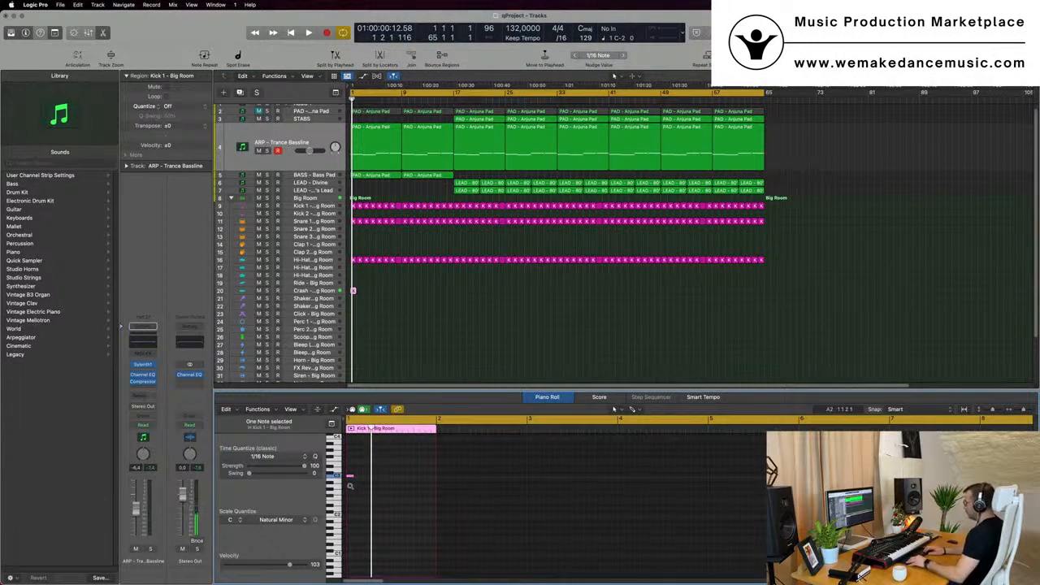
pyautogui.press('space')
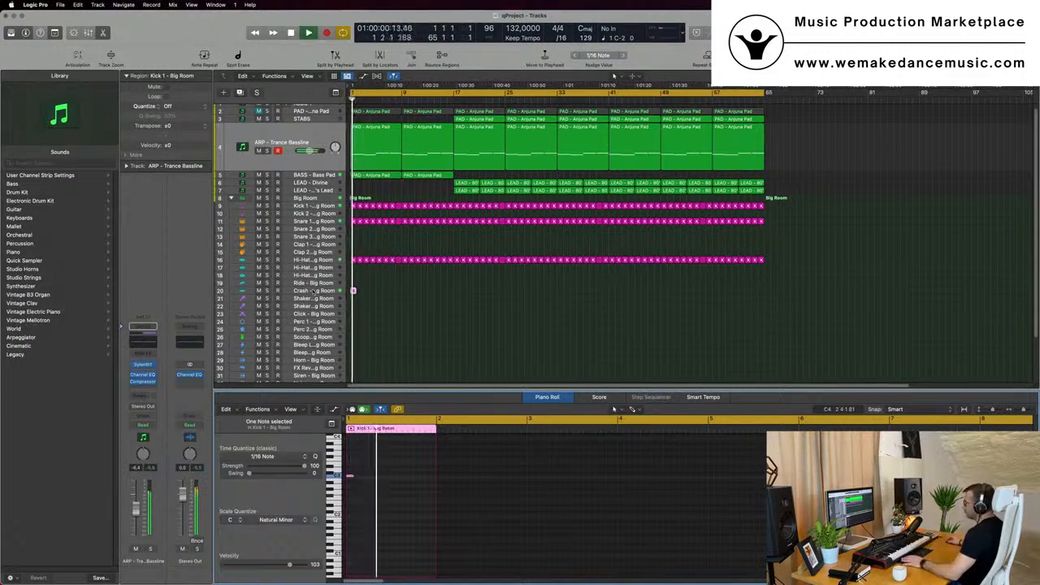
# Step: Lower the Crash - Big Room track volume to -10.2 dB while playing the opening bars
pyautogui.click(313, 291)
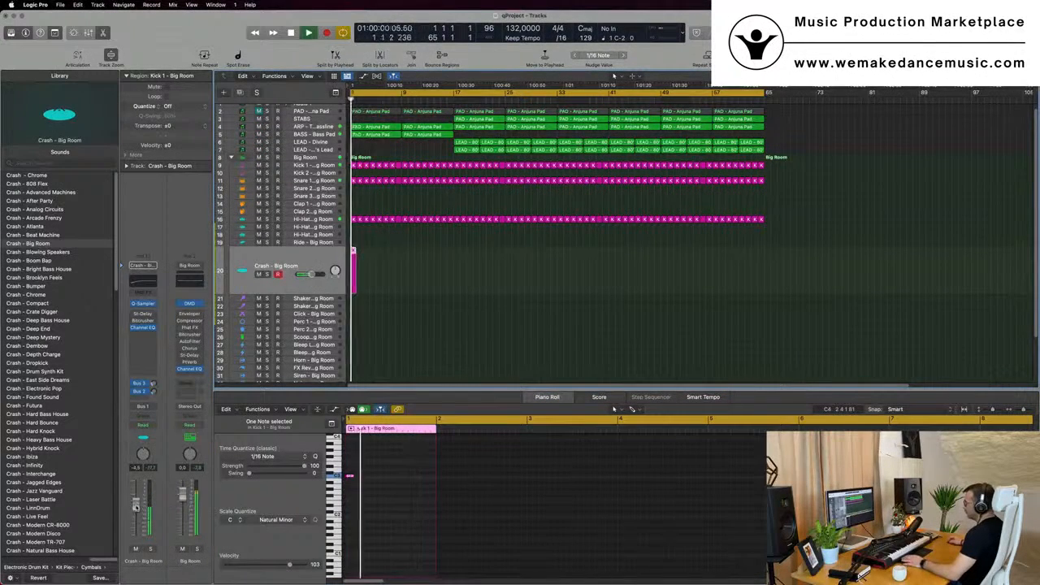
pyautogui.press('space')
pyautogui.moveTo(137, 516); pyautogui.dragTo(137, 519)
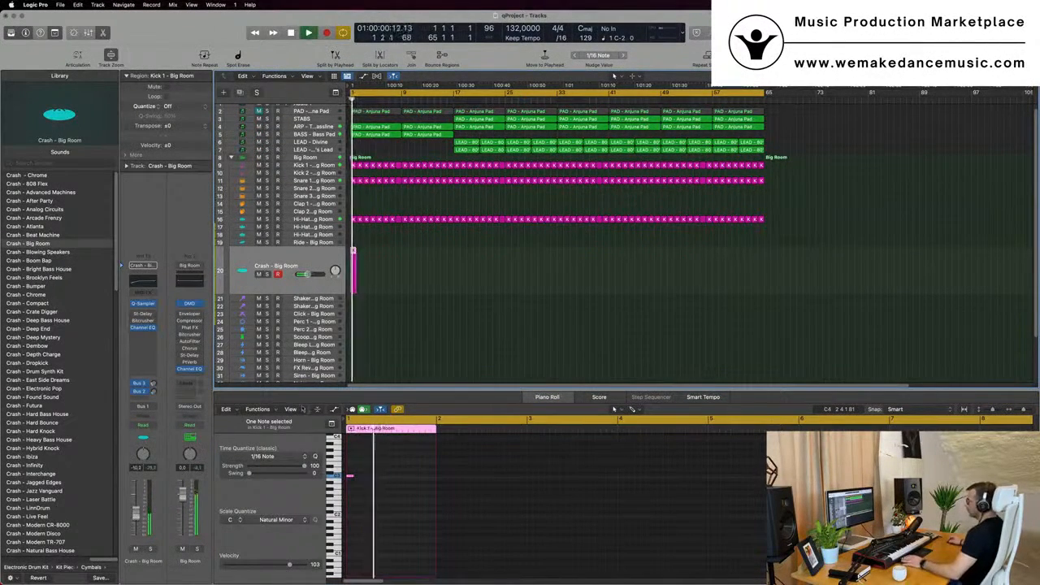
pyautogui.press('super+Right')
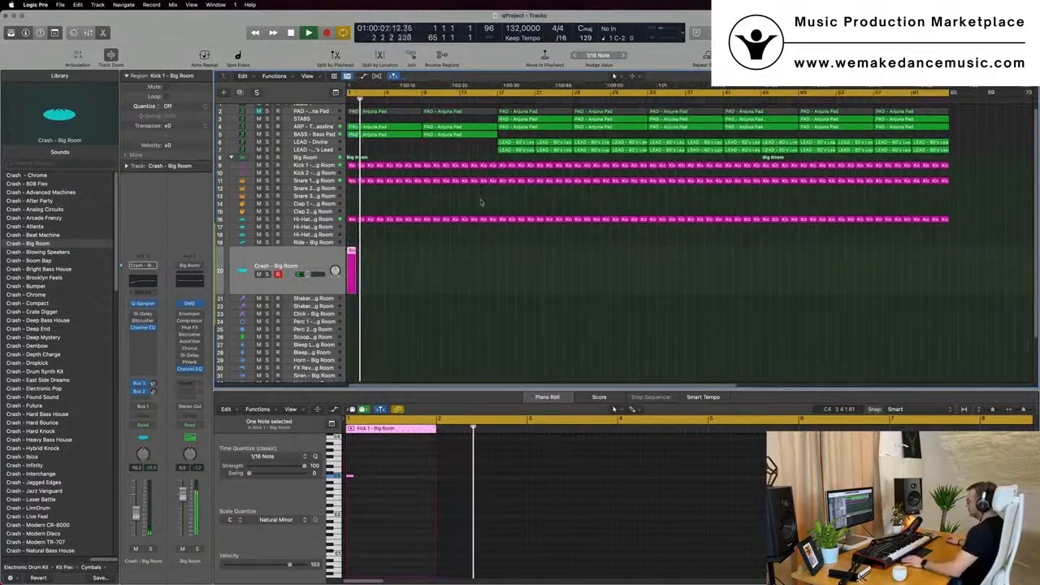
# Step: Name and color all regions in the arrangement by their tracks
pyautogui.scroll(1, 434, 232)
pyautogui.scroll(-1, 434, 232)
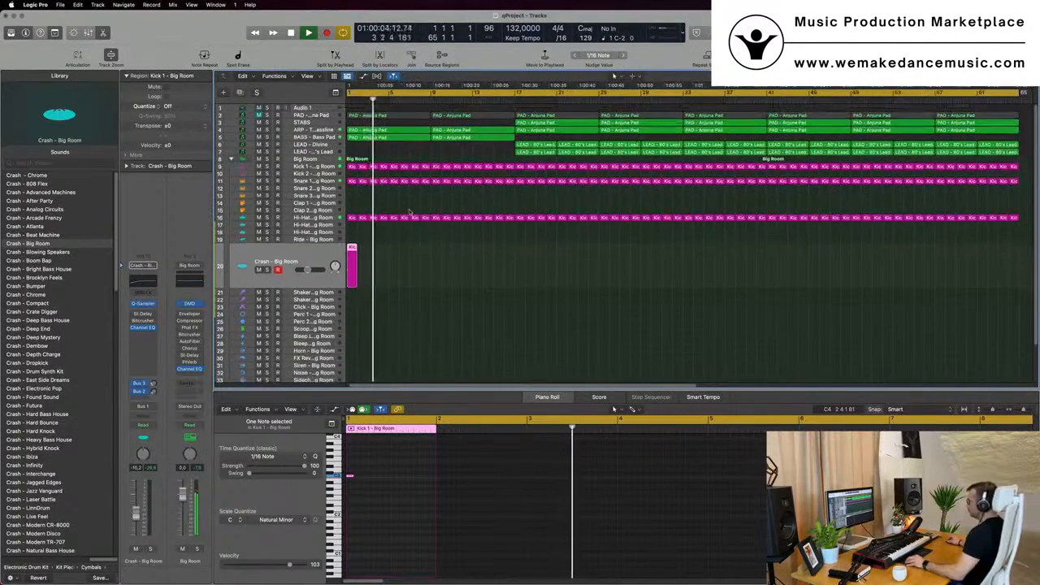
pyautogui.click(368, 204)
pyautogui.press('super+a')
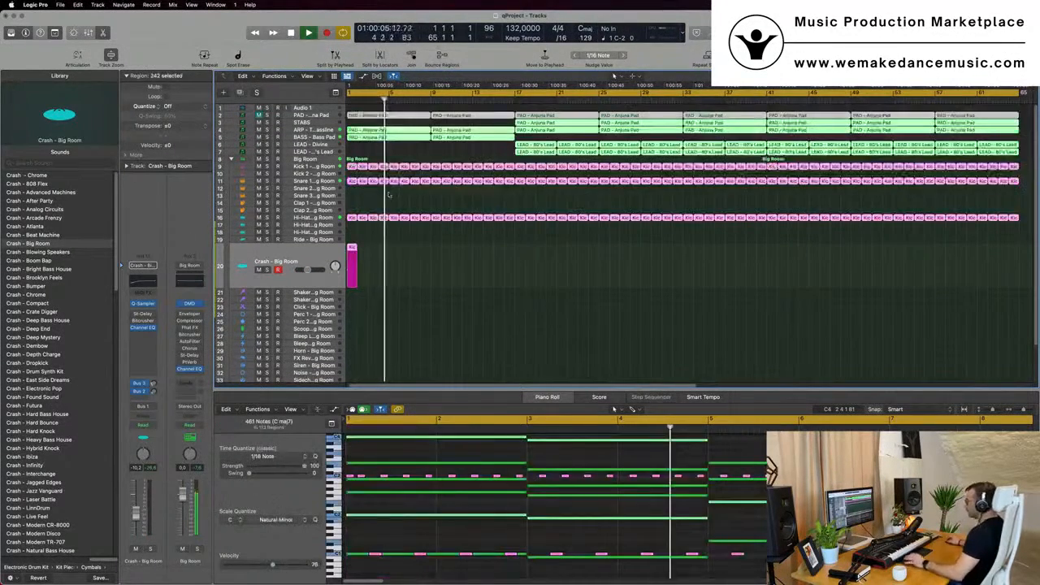
pyautogui.rightClick(429, 168)
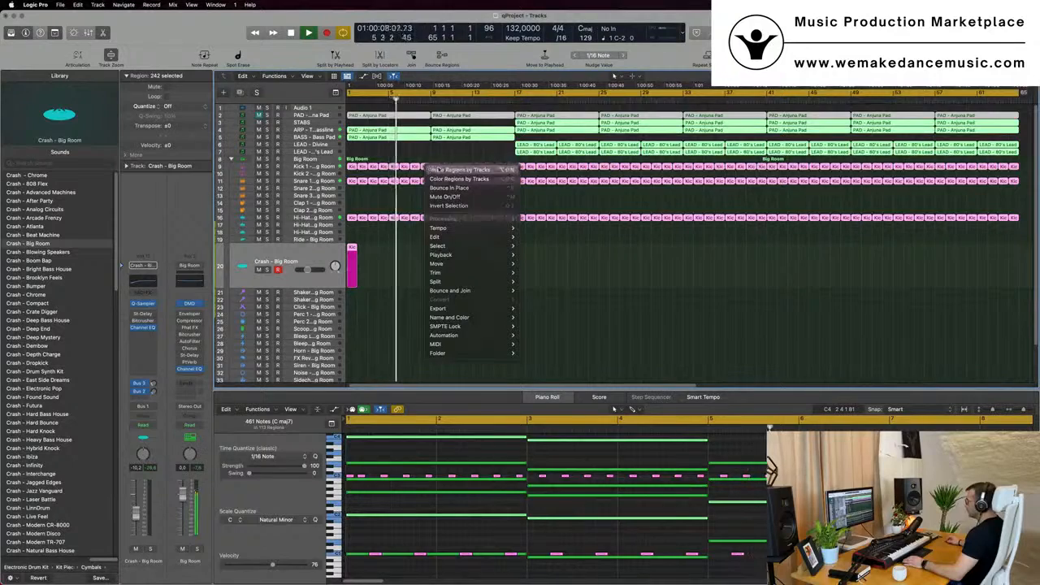
pyautogui.click(459, 170)
pyautogui.rightClick(441, 168)
pyautogui.click(455, 179)
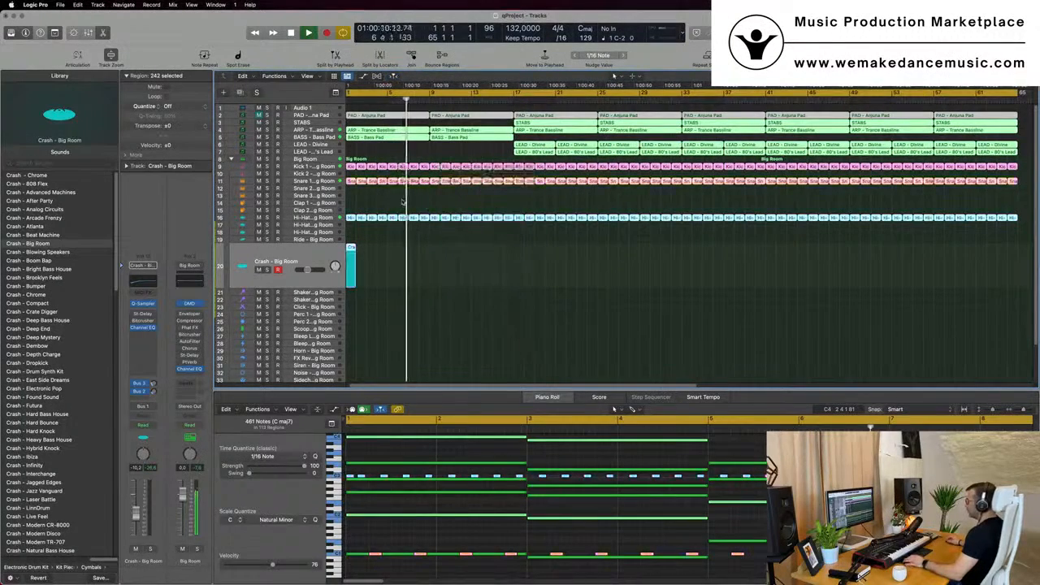
pyautogui.click(405, 203)
# Step: Copy the first kick region to the Shaker 2 track at bar 1 and duplicate its notes into a 16-note pattern
pyautogui.press('Return')
pyautogui.scroll(-2, 381, 266)
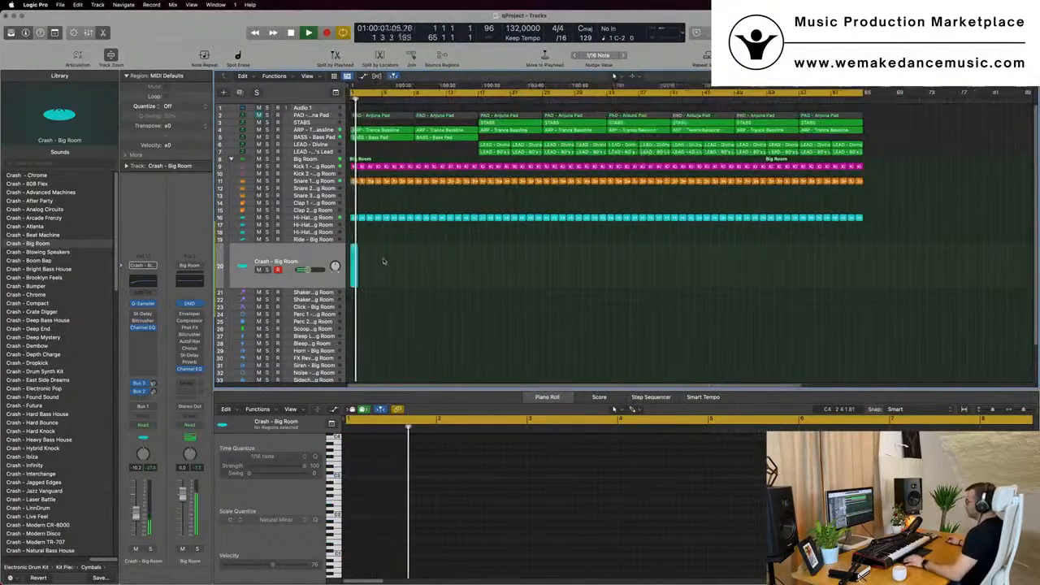
pyautogui.moveTo(354, 167); pyautogui.dragTo(355, 307)
pyautogui.moveTo(351, 493); pyautogui.dragTo(436, 506)
pyautogui.press('super+Right')
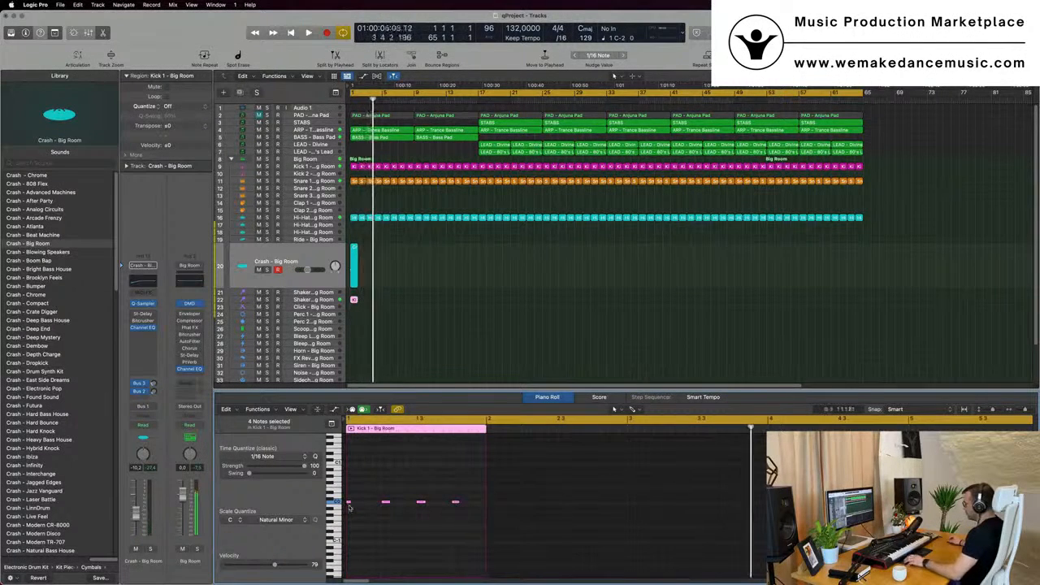
pyautogui.moveTo(350, 503); pyautogui.dragTo(377, 508)
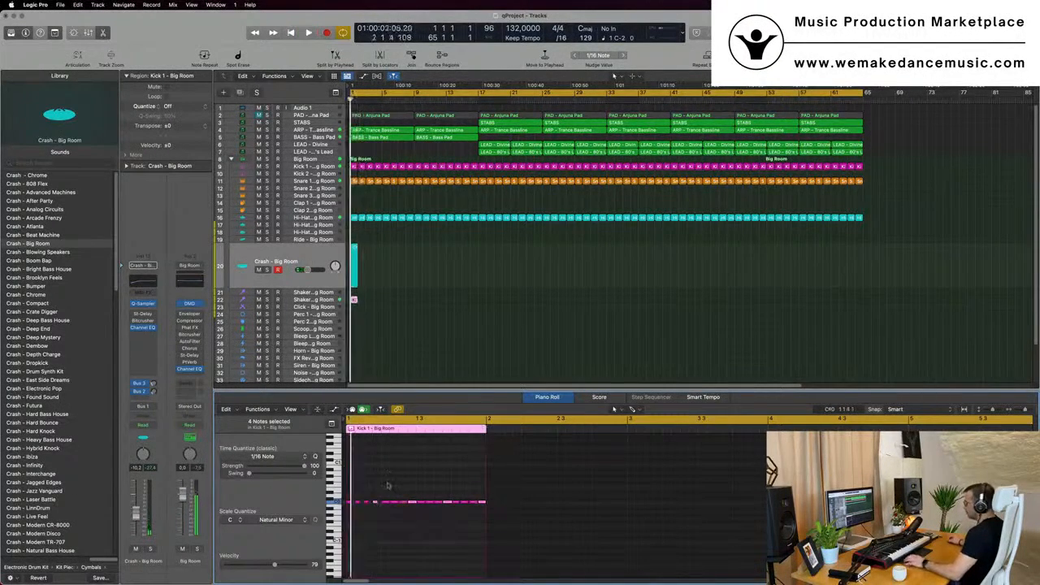
# Step: Transpose all 16 notes of the Shaker 2 region up two octaves during playback
pyautogui.click(343, 299)
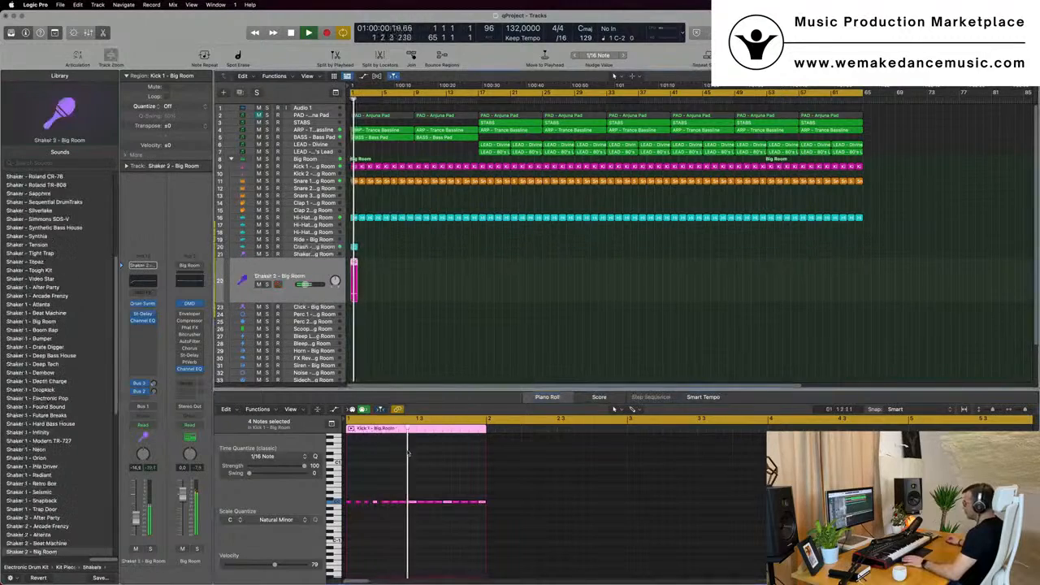
pyautogui.press('super+a')
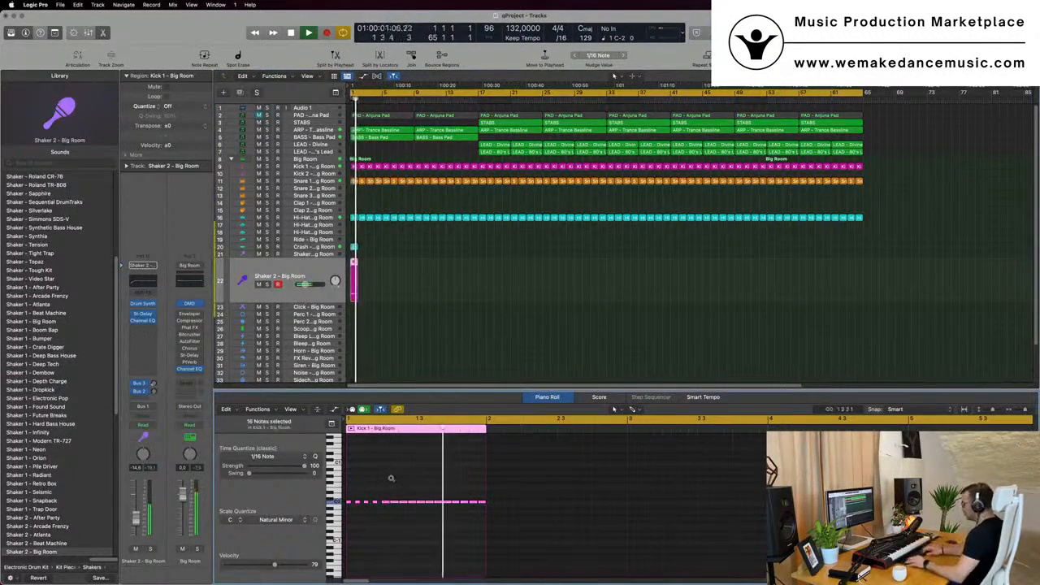
pyautogui.scroll(-2, 391, 480)
pyautogui.hotkey('alt', 'shift', 'Up')
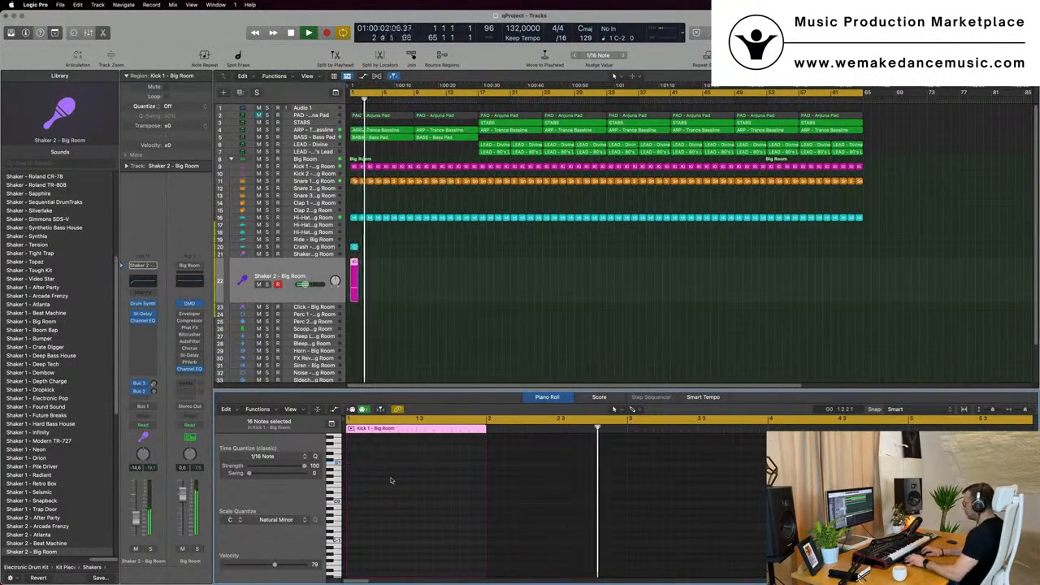
pyautogui.scroll(6, 422, 487)
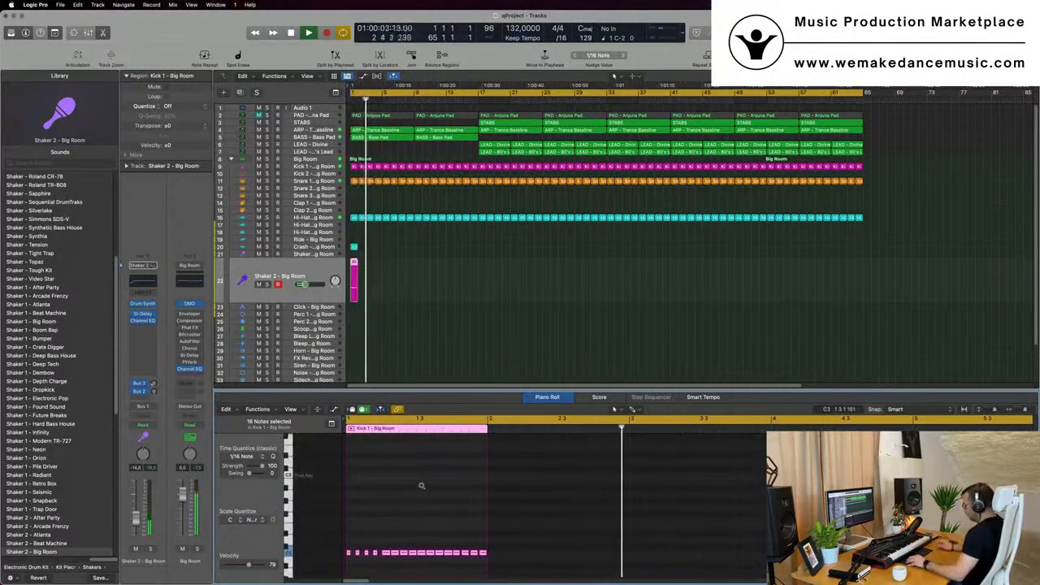
pyautogui.hotkey('alt', 'shift', 'Up')
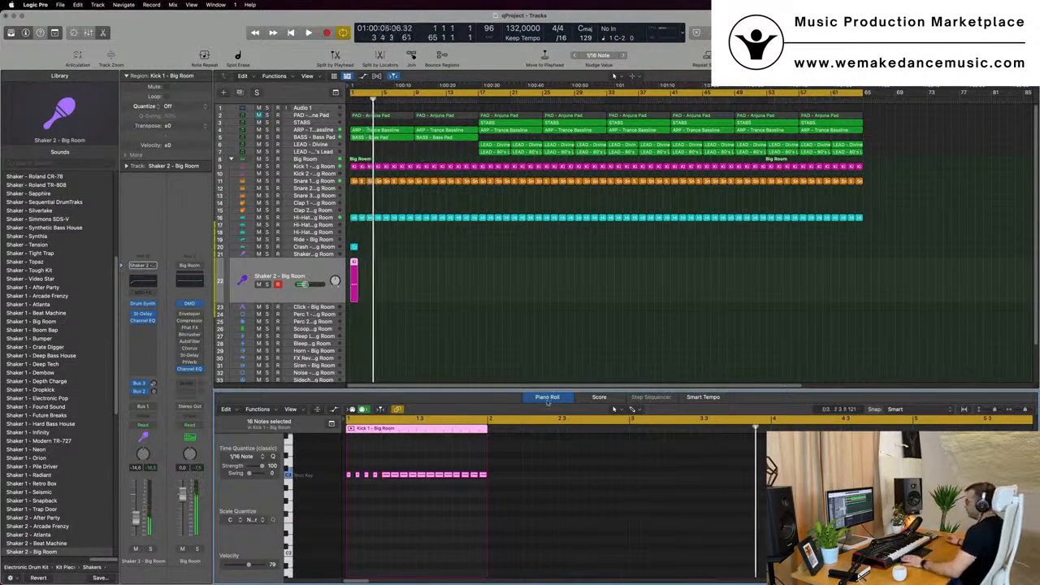
# Step: Lower the Shaker 2 - Big Room track volume to about -28 dB
pyautogui.press('Return')
pyautogui.click(136, 506)
pyautogui.press('Return')
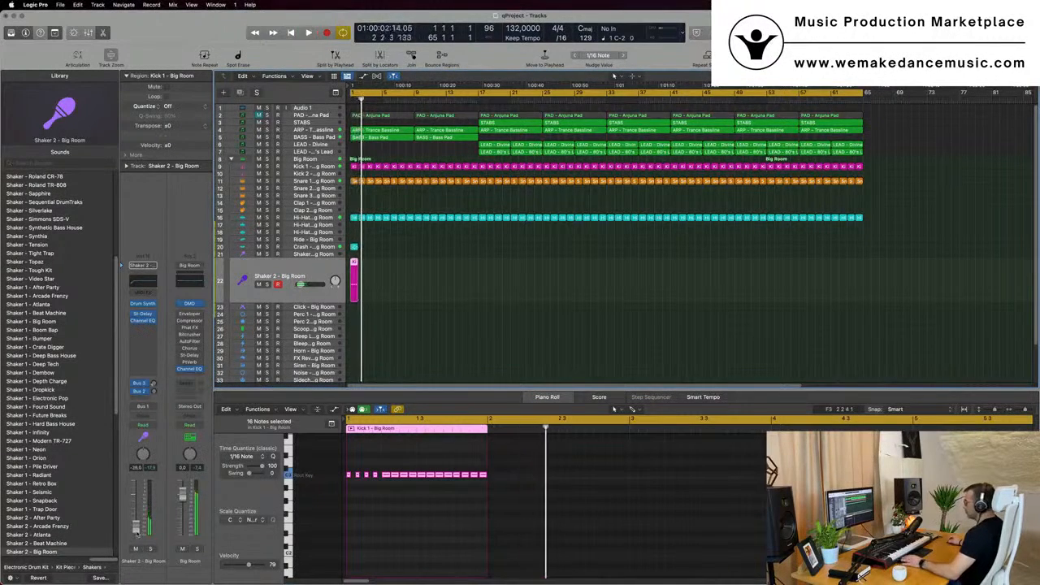
# Step: Repeat the one-bar Shaker 2 region along its track to just past bar 65 and play the opening bars
pyautogui.press('super+r')
pyautogui.press('super+r')
pyautogui.press('super+r')
pyautogui.press('super+r')
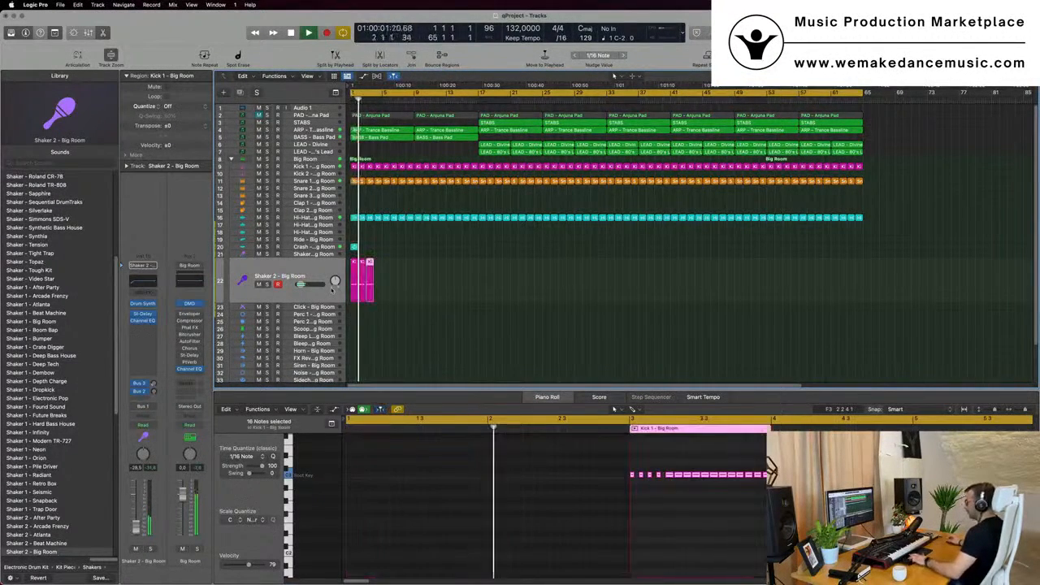
pyautogui.press('super+r')
pyautogui.press('super+r')
pyautogui.press('super+r')
pyautogui.press('super+r')
pyautogui.press('super+r')
pyautogui.press('super+r')
pyautogui.press('super+r')
pyautogui.press('super+r')
pyautogui.press('super+r')
pyautogui.press('super+r')
pyautogui.press('super+r')
pyautogui.press('super+r')
pyautogui.press('super+r')
pyautogui.press('super+r')
pyautogui.press('super+r')
pyautogui.press('super+r')
pyautogui.press('super+r')
pyautogui.press('super+r')
pyautogui.press('super+r')
pyautogui.press('super+r')
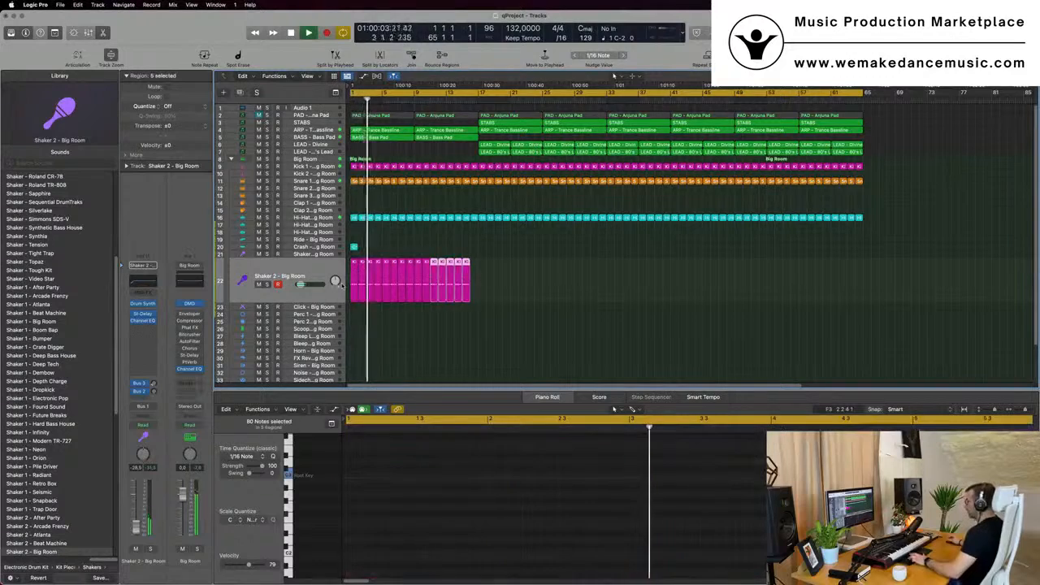
pyautogui.press('super+r')
pyautogui.press('super+r')
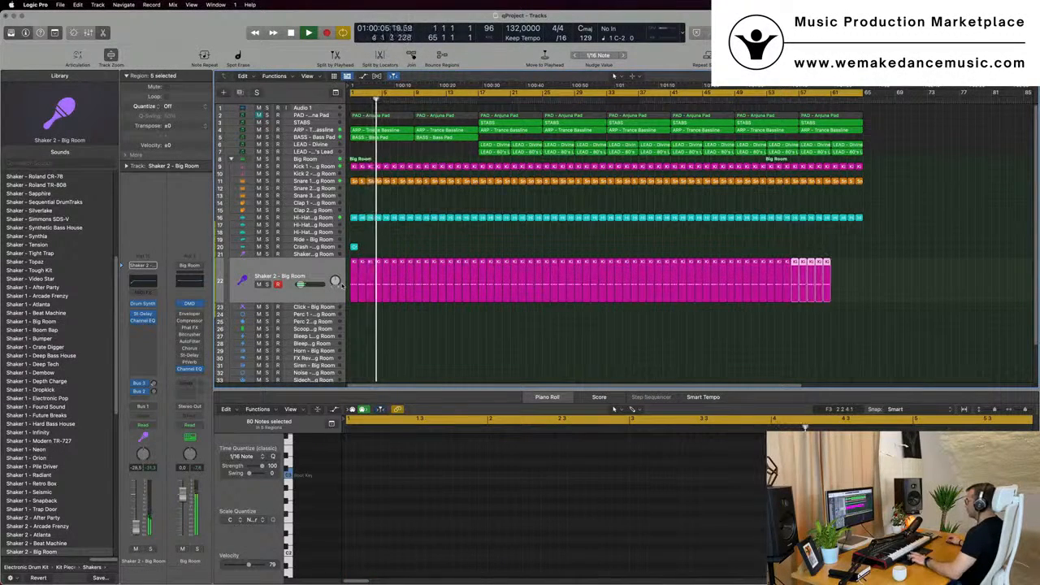
pyautogui.click(316, 273)
pyautogui.press('space')
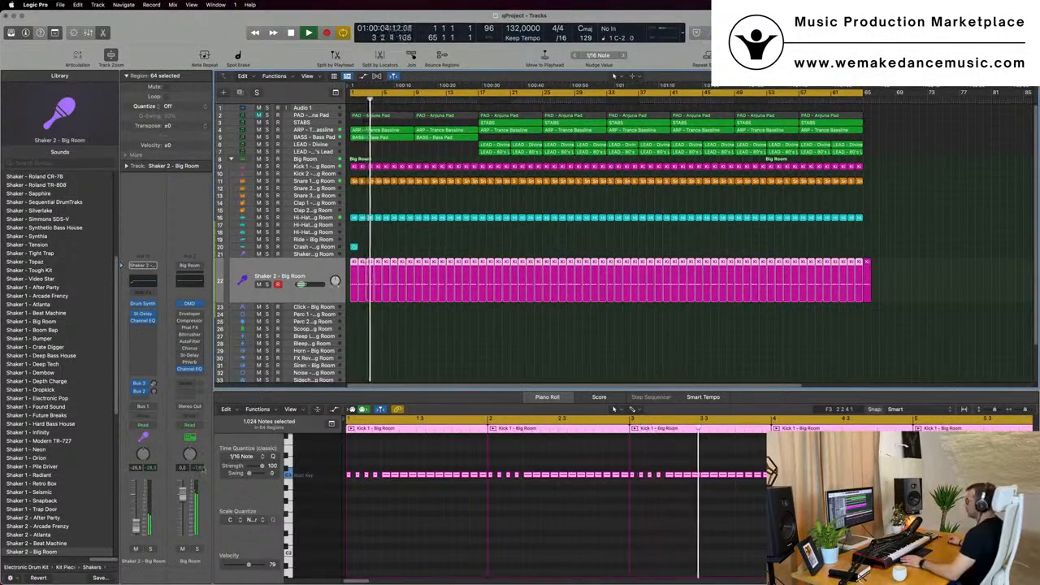
pyautogui.click(424, 241)
pyautogui.press('super+Left')
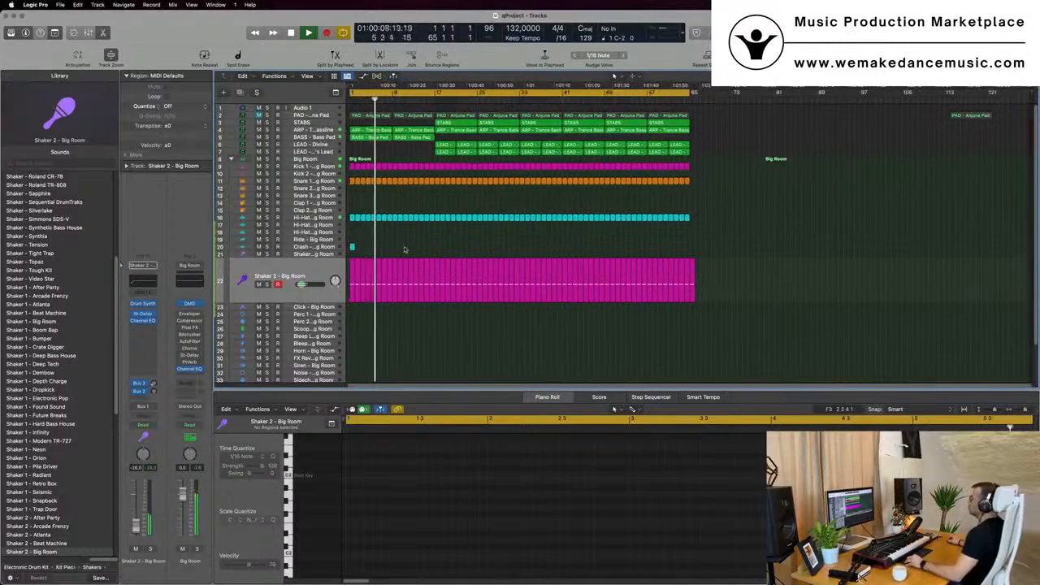
# Step: Set the ARP - Trance Bassline track's automation mode to Touch, adjust its Sylenth1 filter control cutoff and close the plug-in
pyautogui.click(311, 137)
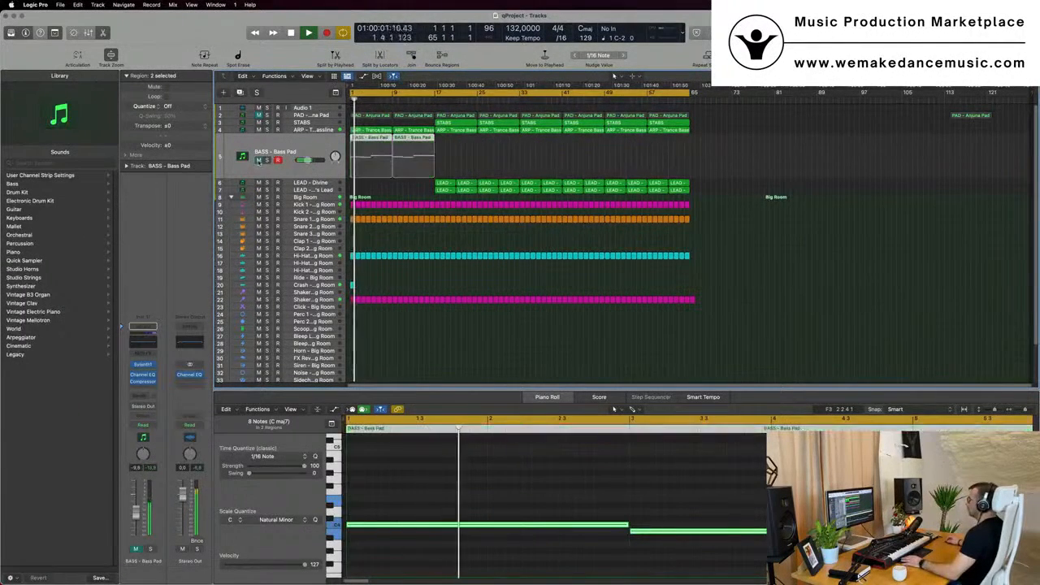
pyautogui.click(319, 130)
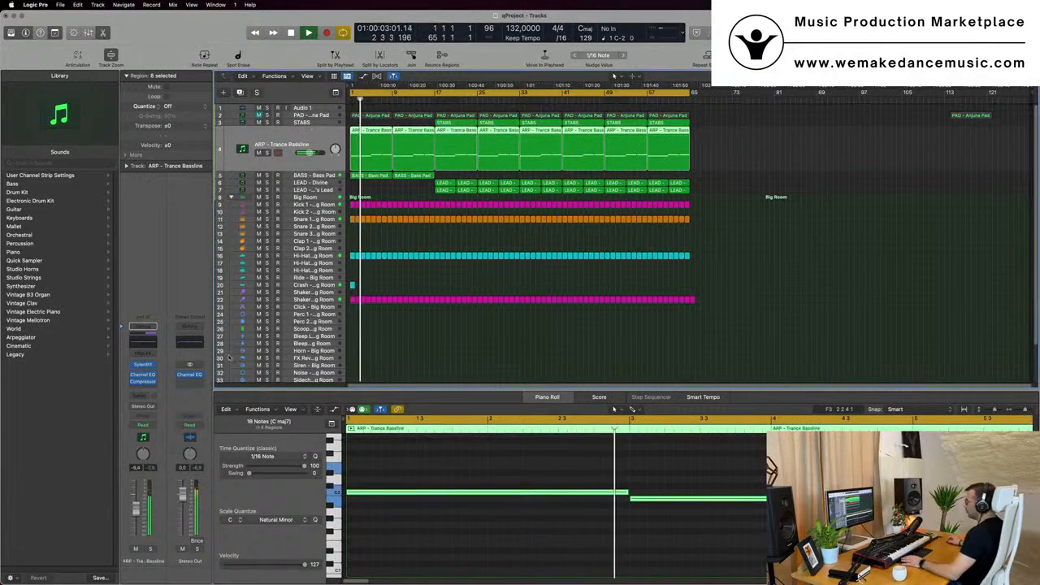
pyautogui.click(142, 367)
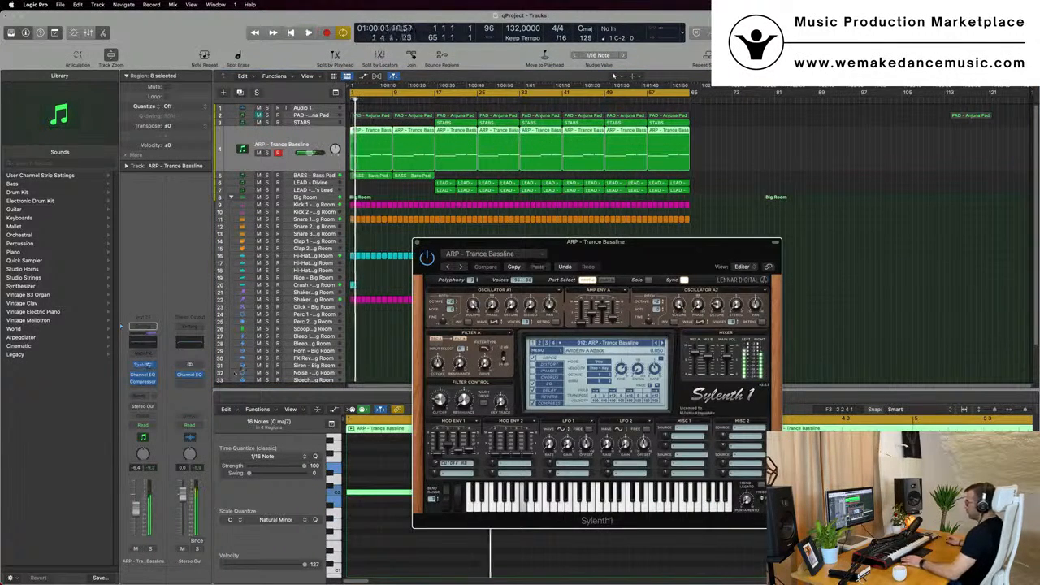
pyautogui.click(143, 424)
pyautogui.click(143, 437)
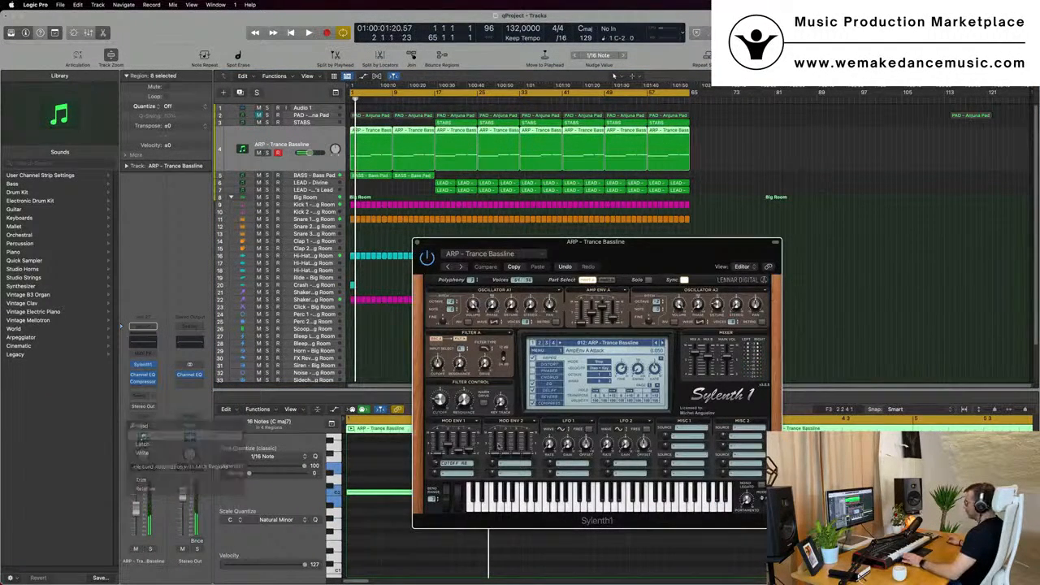
pyautogui.press('space')
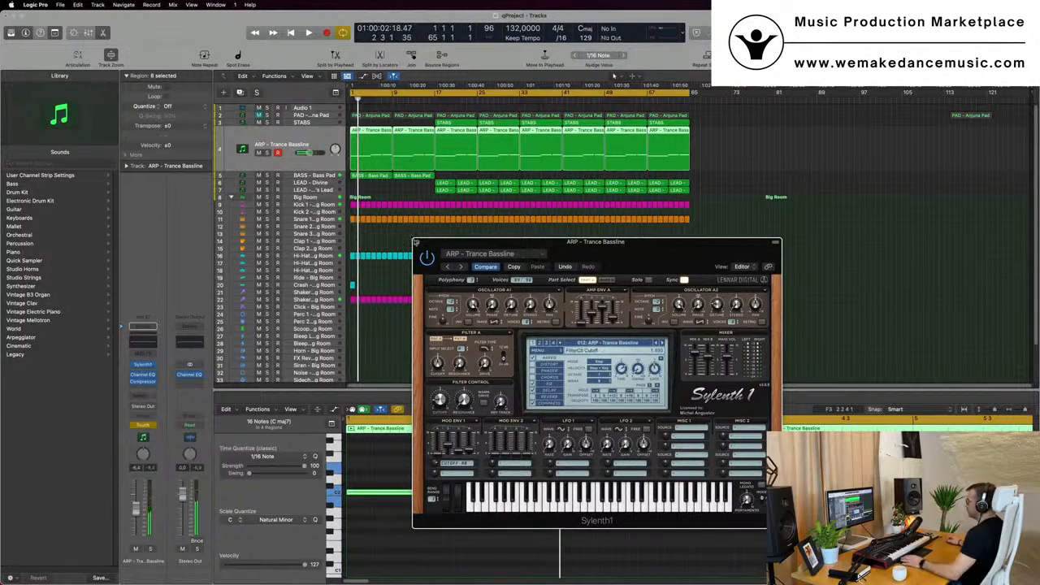
pyautogui.click(415, 242)
# Step: Delete the Bass Pad region at bar 1 and show the automation of the ARP - Trance Bassline track
pyautogui.click(370, 176)
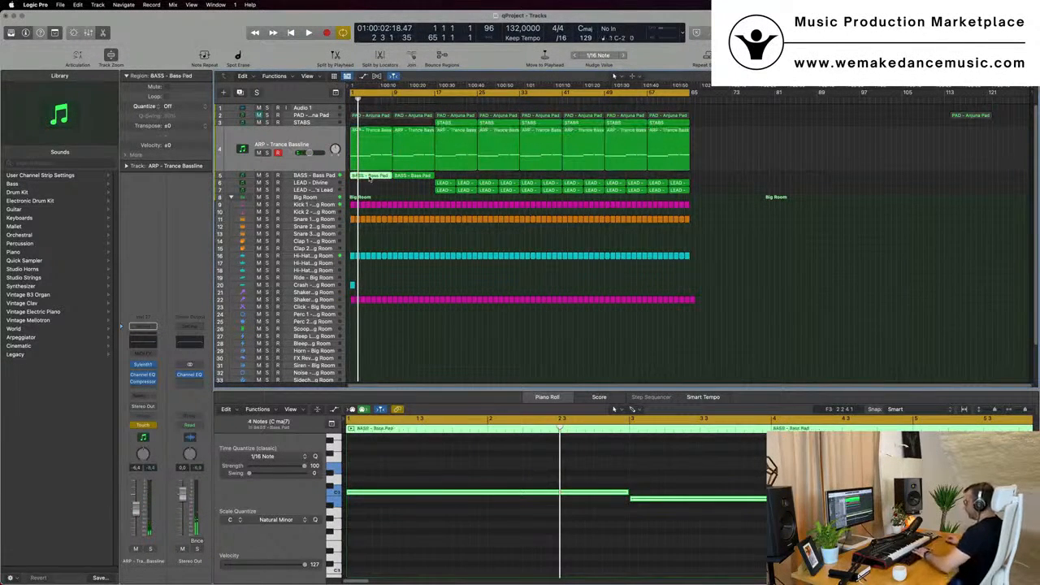
pyautogui.press('Delete')
pyautogui.click(305, 143)
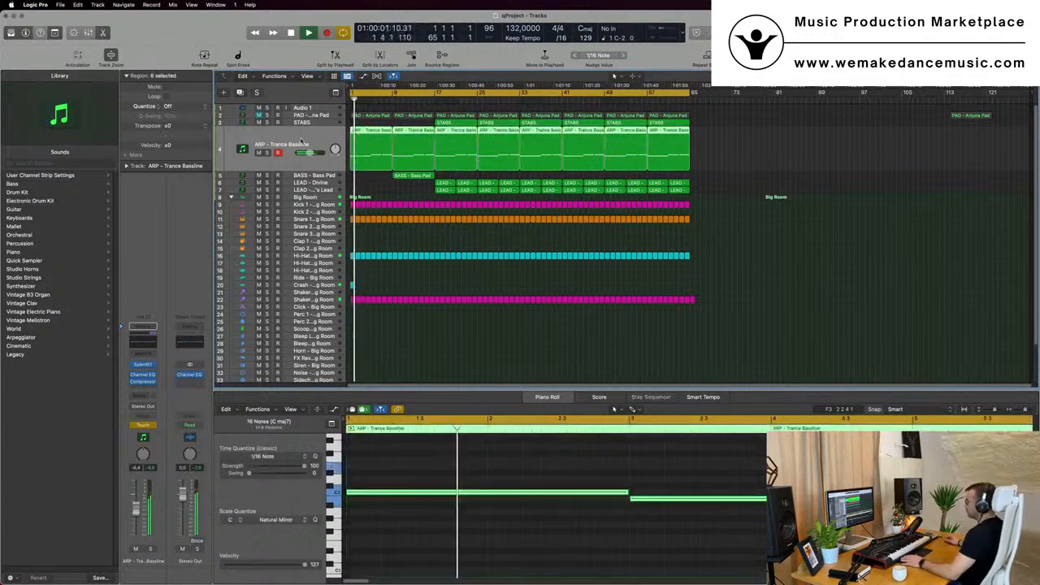
pyautogui.press('a')
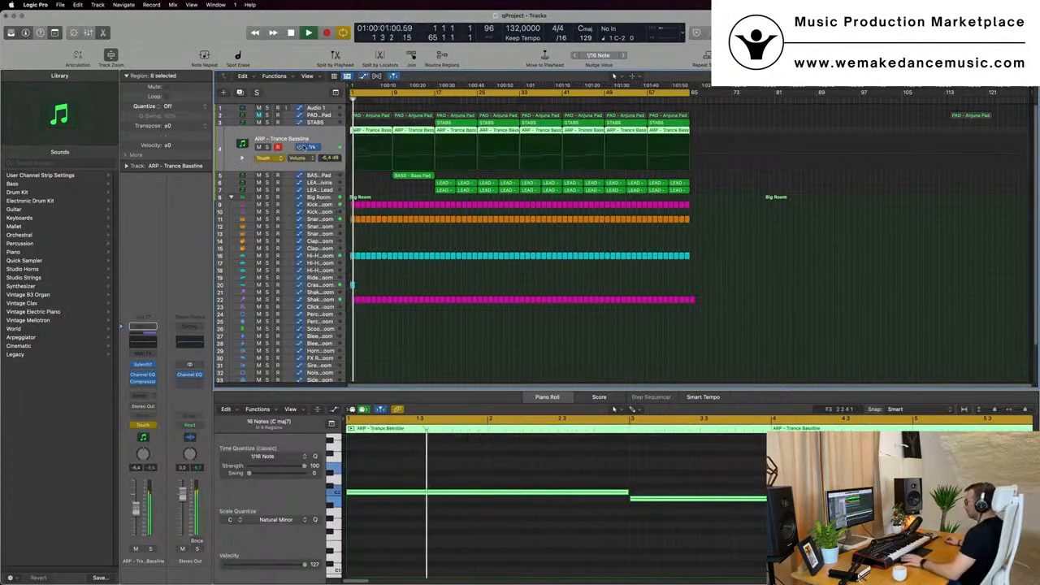
# Step: Return the ARP - Trance Bassline track's automation mode to Read and display its Sylenth1 FilterCtl Cutoff automation
pyautogui.click(271, 158)
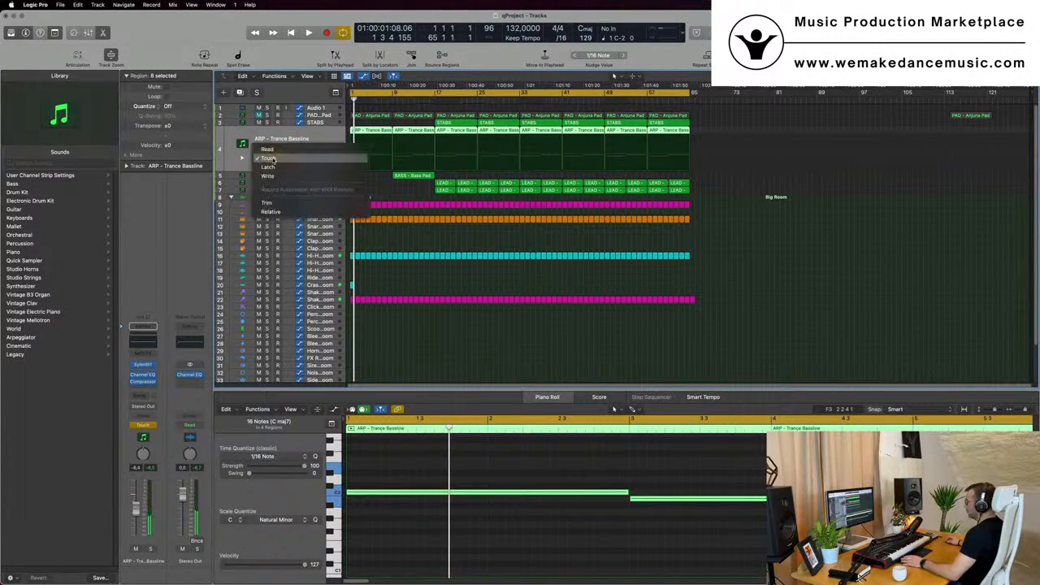
pyautogui.click(268, 150)
pyautogui.click(303, 159)
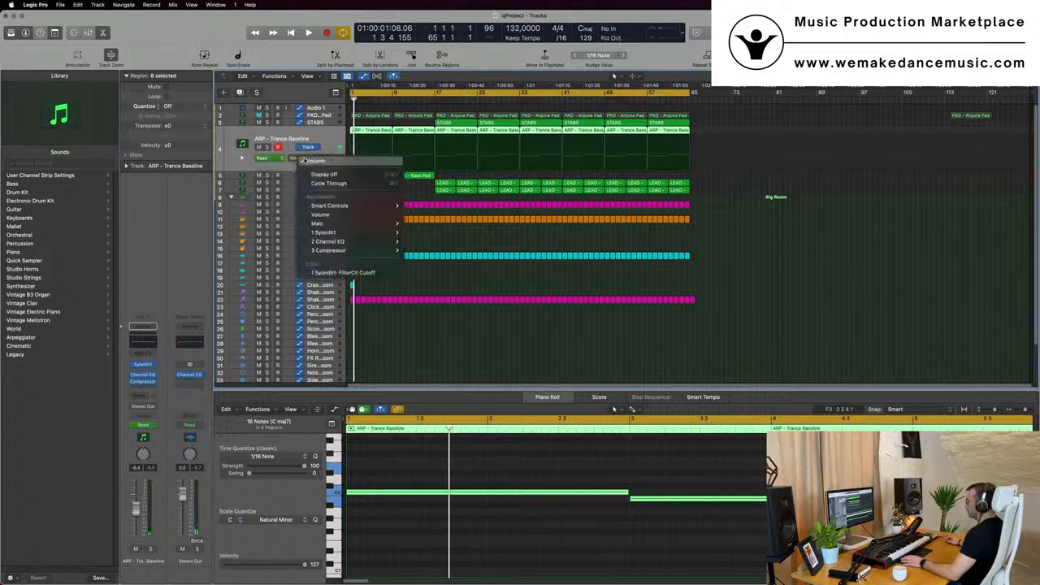
pyautogui.click(321, 273)
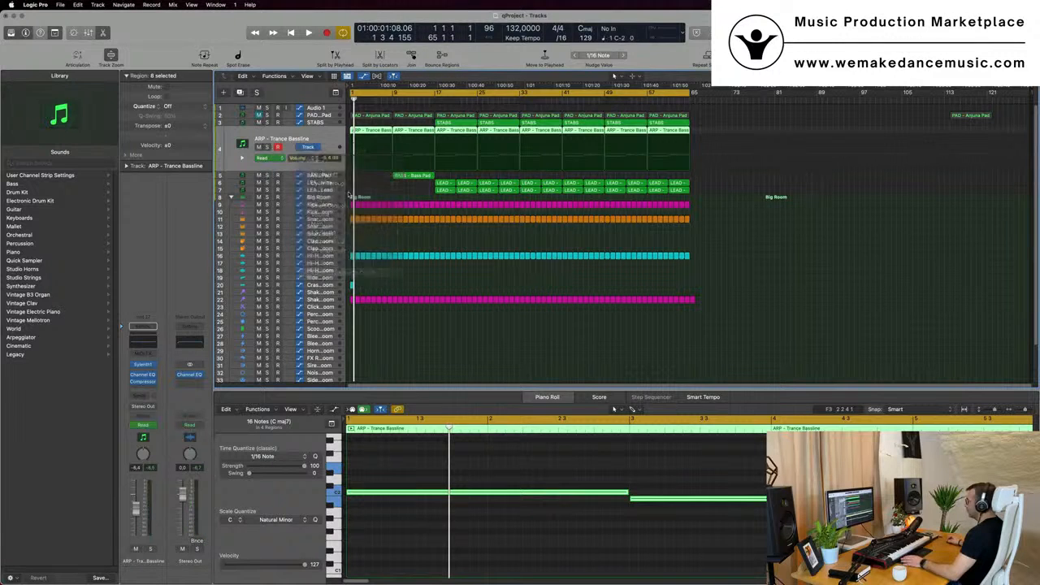
# Step: Lower the bassline's automation line slightly from bar 1 and add an automation point near bar 9
pyautogui.click(348, 165)
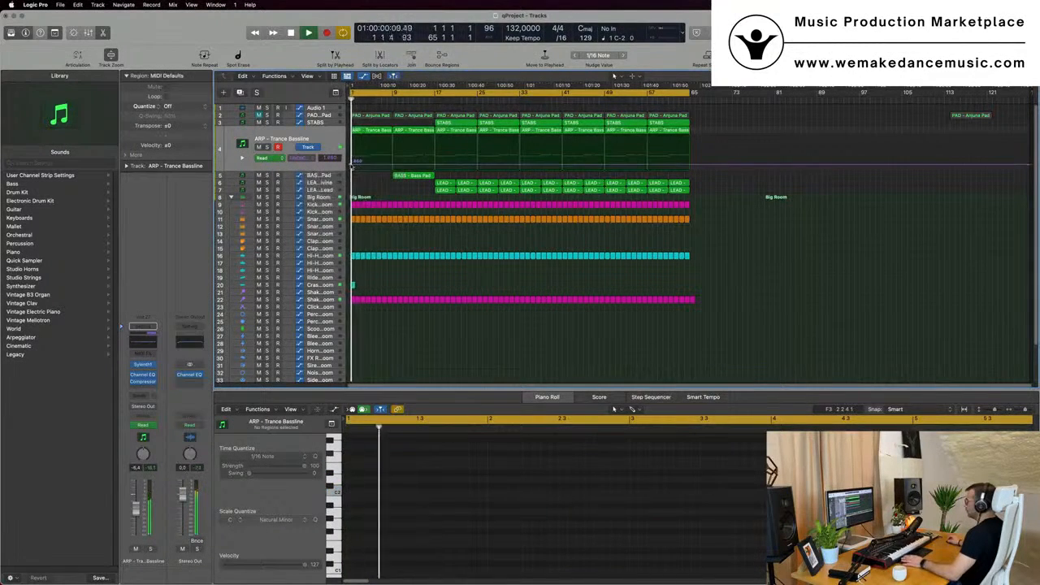
pyautogui.moveTo(351, 165); pyautogui.dragTo(352, 168)
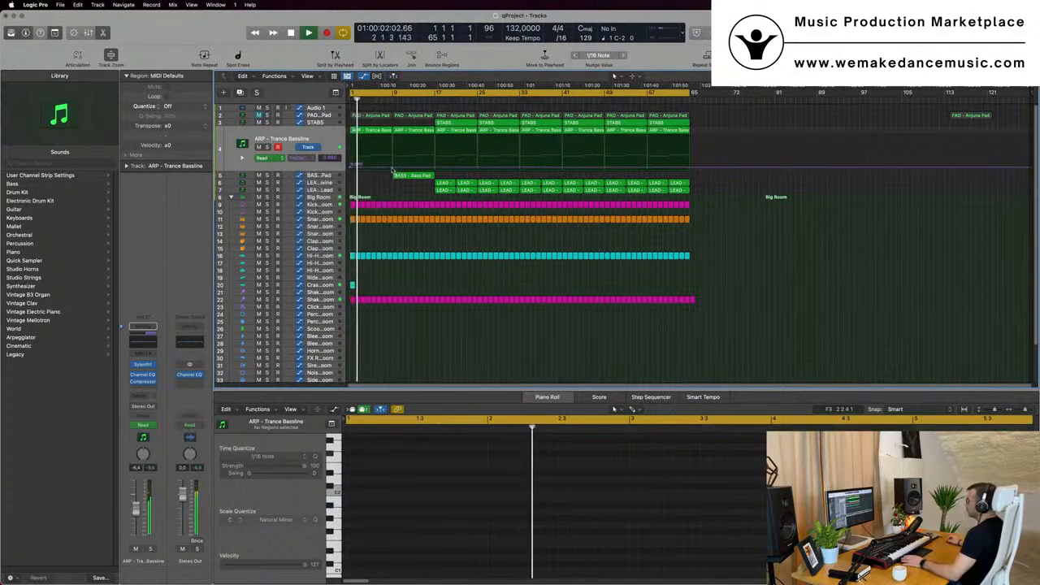
pyautogui.click(391, 167)
pyautogui.scroll(3, 399, 195)
pyautogui.scroll(-5, 399, 195)
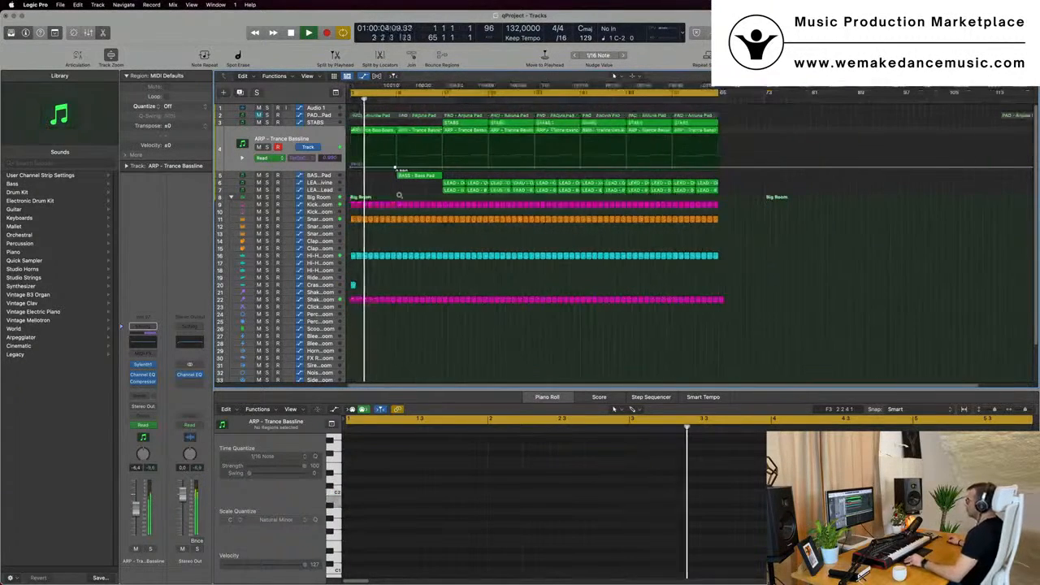
# Step: Copy the STABS region at bar 17 to bar 9
pyautogui.click(284, 123)
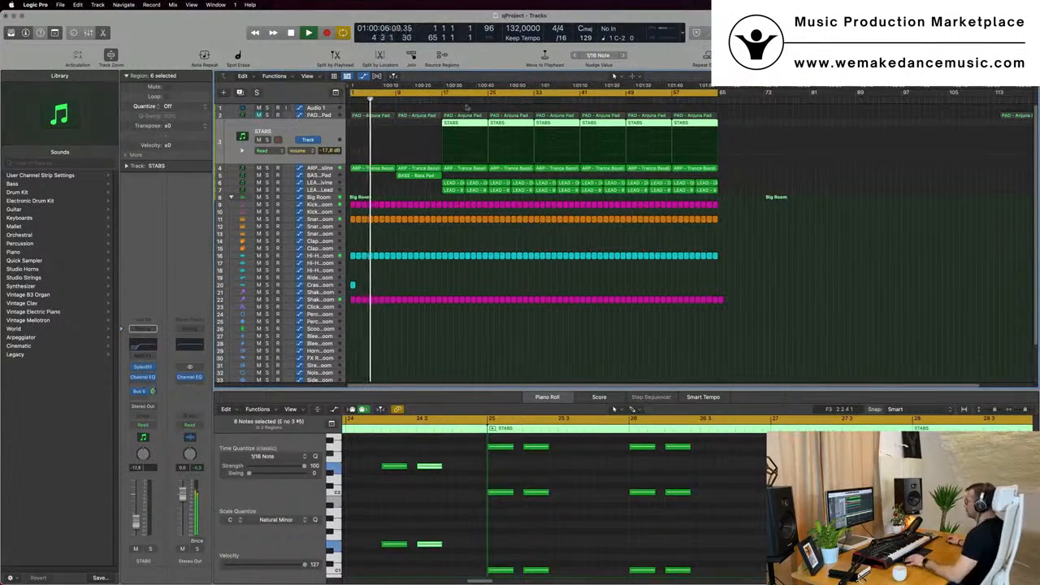
pyautogui.click(752, 113)
pyautogui.click(453, 123)
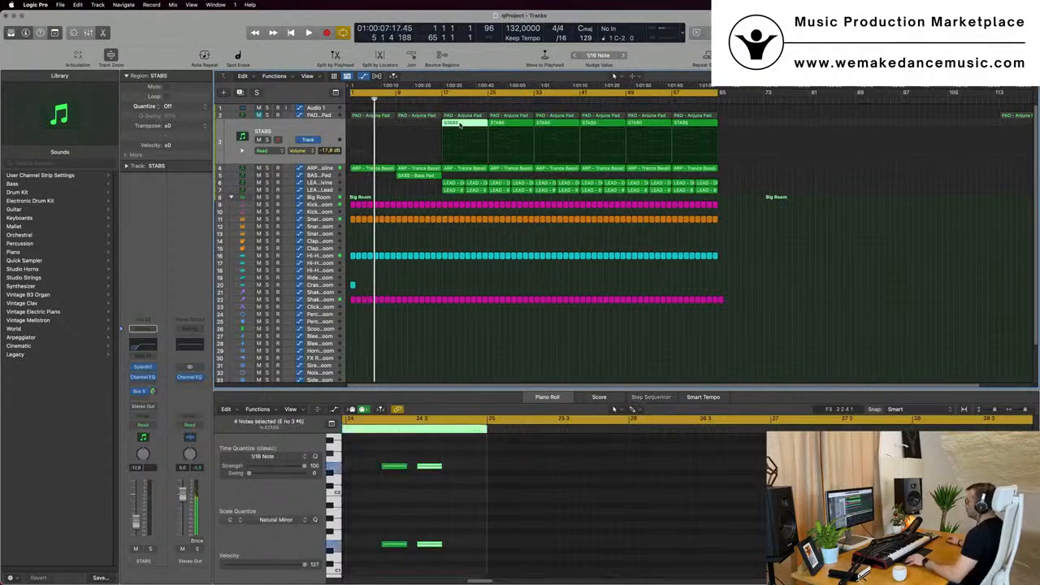
pyautogui.moveTo(452, 123); pyautogui.dragTo(406, 123)
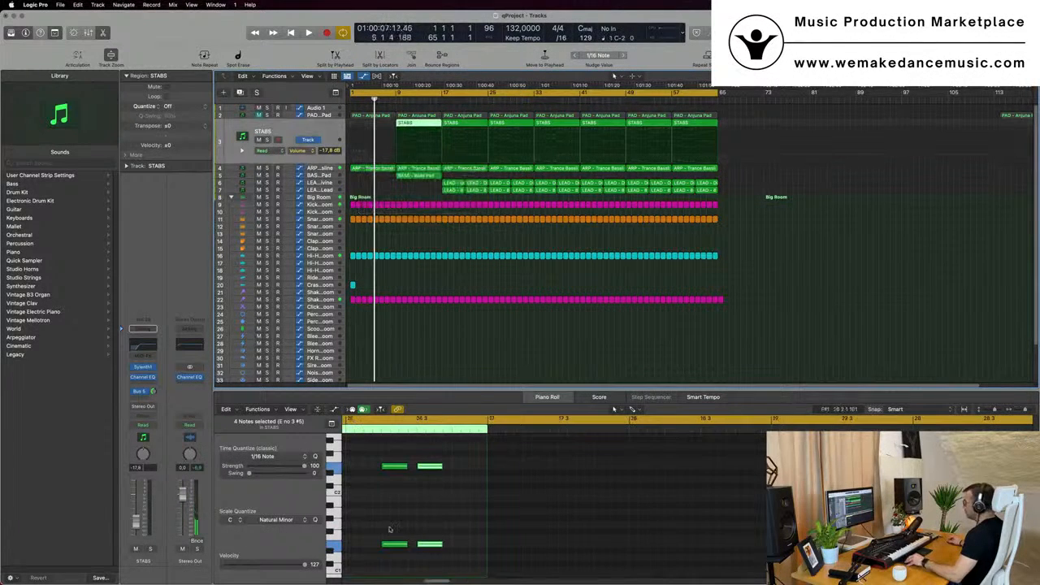
# Step: Delete all notes after the first chord in the bar 9 STABS region and play the track from the start
pyautogui.hscroll(-10, 389, 525)
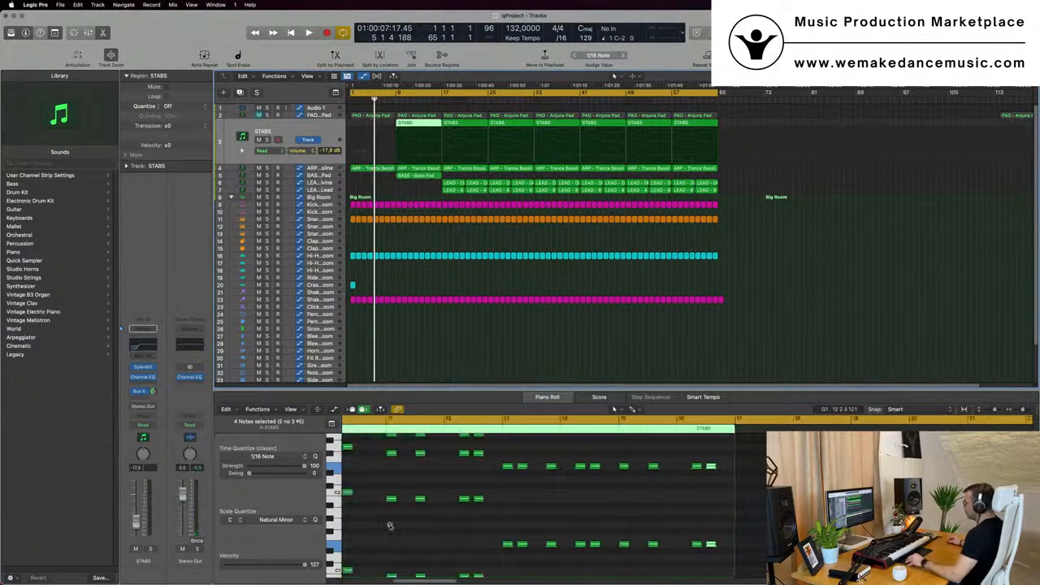
pyautogui.hscroll(-2, 446, 528)
pyautogui.scroll(-5, 486, 531)
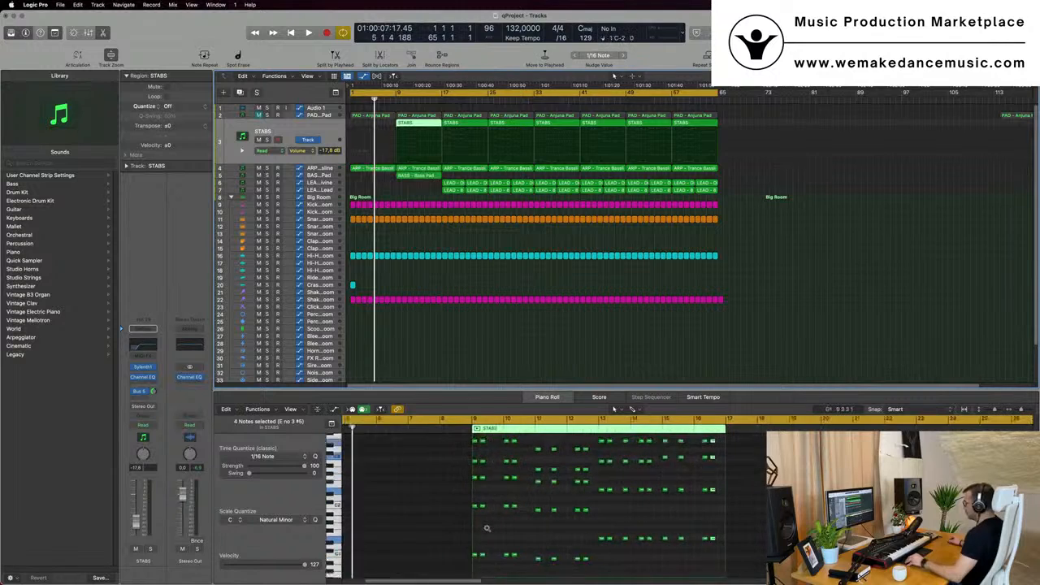
pyautogui.moveTo(496, 568); pyautogui.dragTo(739, 439)
pyautogui.press('Delete')
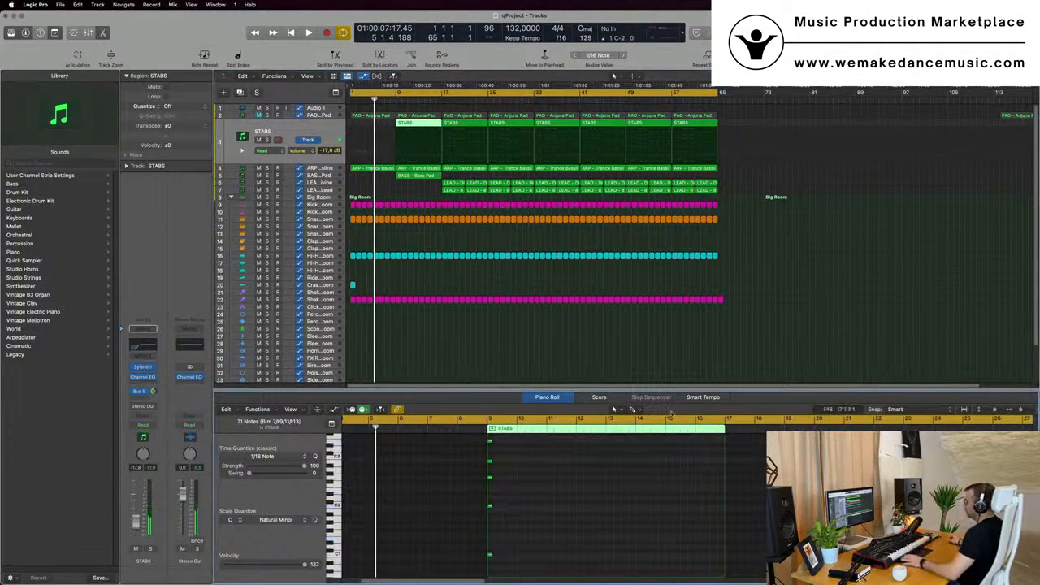
pyautogui.press('space')
pyautogui.scroll(2, 455, 274)
pyautogui.scroll(-3, 455, 274)
pyautogui.press('space')
pyautogui.press('space')
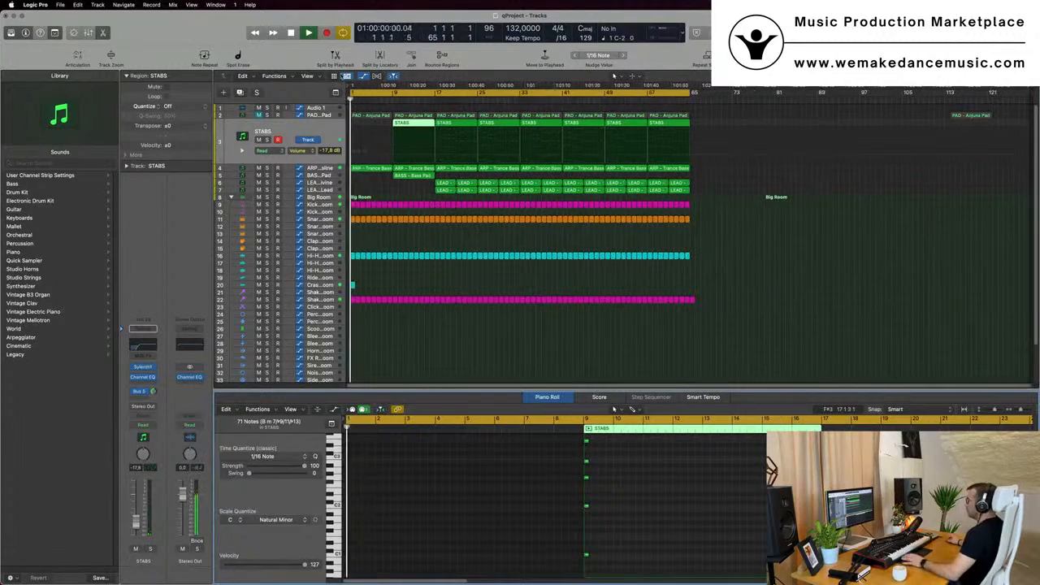
# Step: Unmute the PAD - Anjuna Pad track and set its volume to -24 dB during playback
pyautogui.click(316, 118)
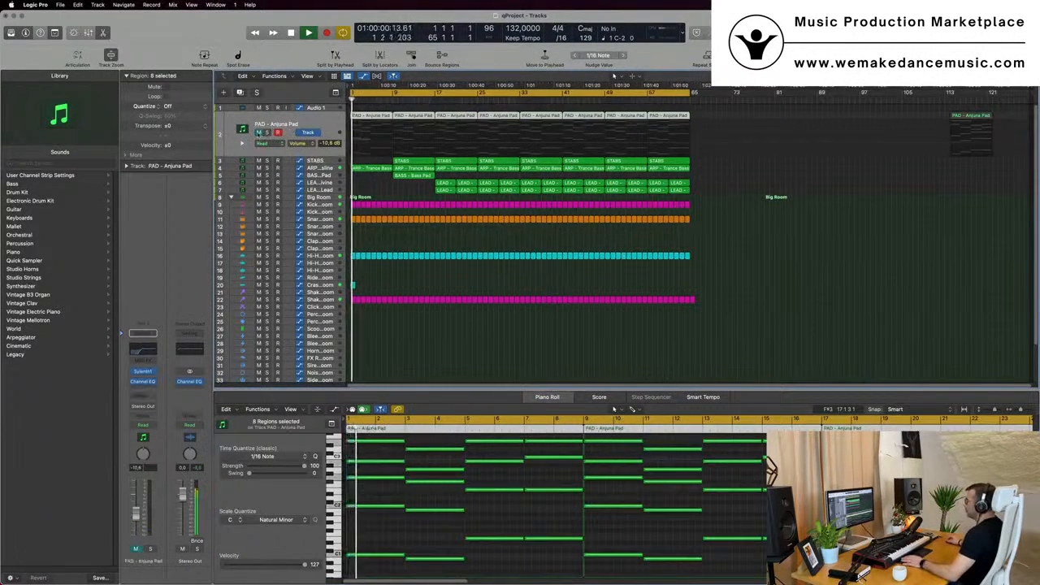
pyautogui.press('space')
pyautogui.press('space')
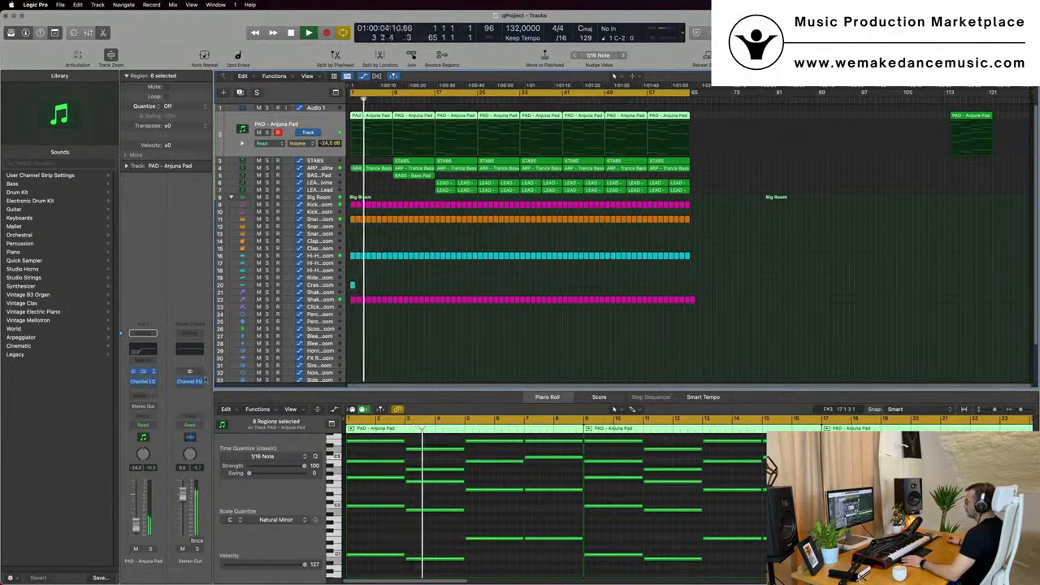
# Step: Adjust the pad's Sylenth1 filter control cutoff, set the track volume to -16.4 dB and close the plug-in
pyautogui.click(143, 371)
pyautogui.press('space')
pyautogui.press('space')
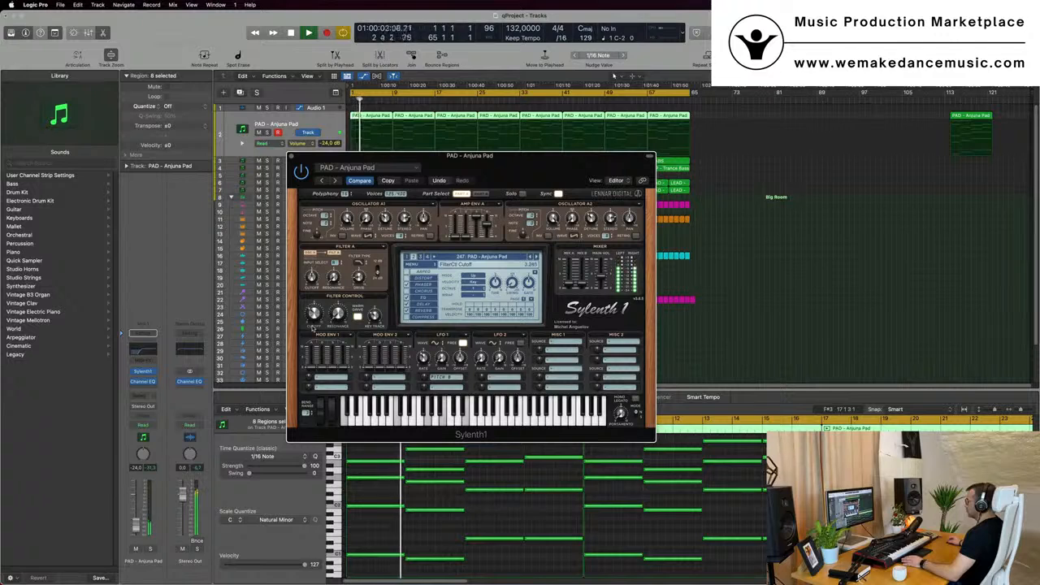
pyautogui.moveTo(313, 328); pyautogui.dragTo(313, 327)
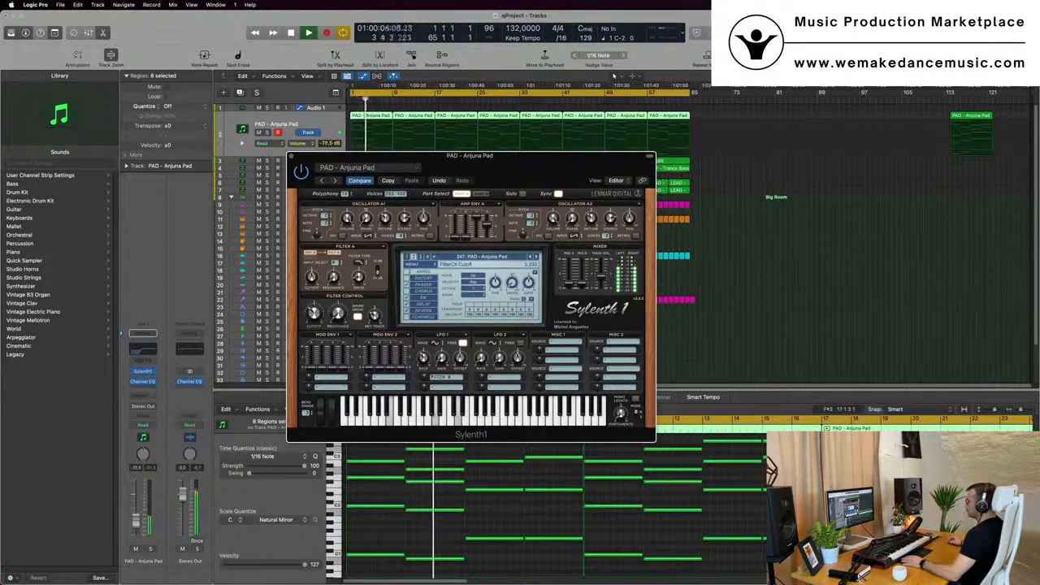
pyautogui.moveTo(291, 158); pyautogui.dragTo(462, 231)
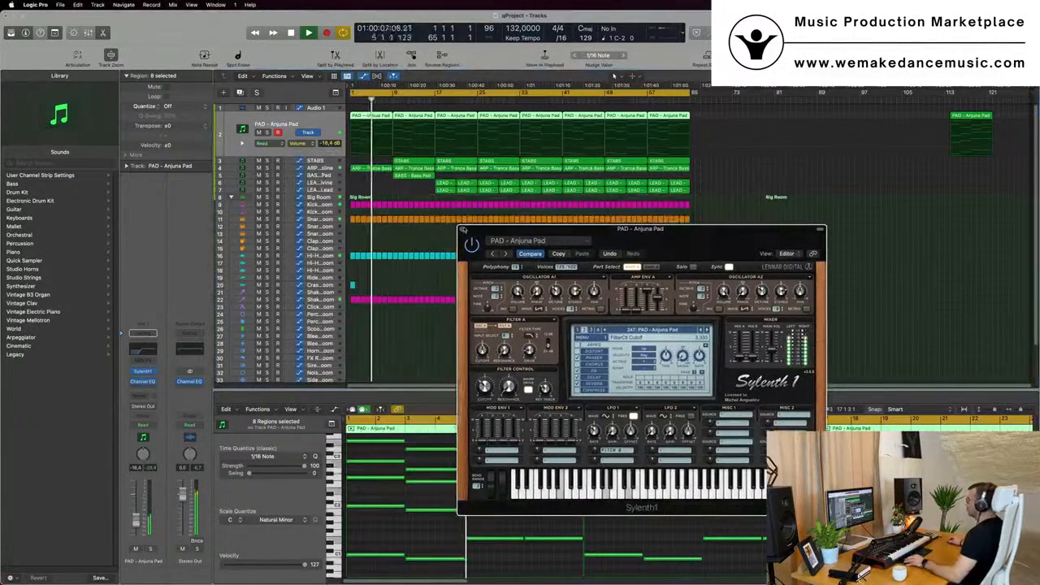
pyautogui.click(461, 231)
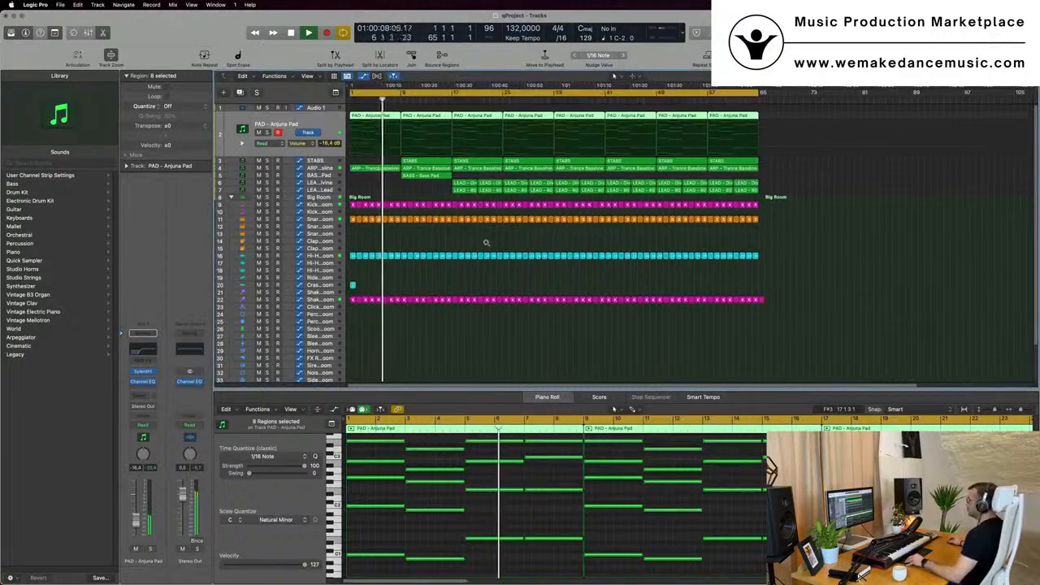
# Step: Replace the STABS region at bar 17 with a copy of the single-chord region from bar 9
pyautogui.press('super+Right')
pyautogui.press('space')
pyautogui.press('Return')
pyautogui.press('space')
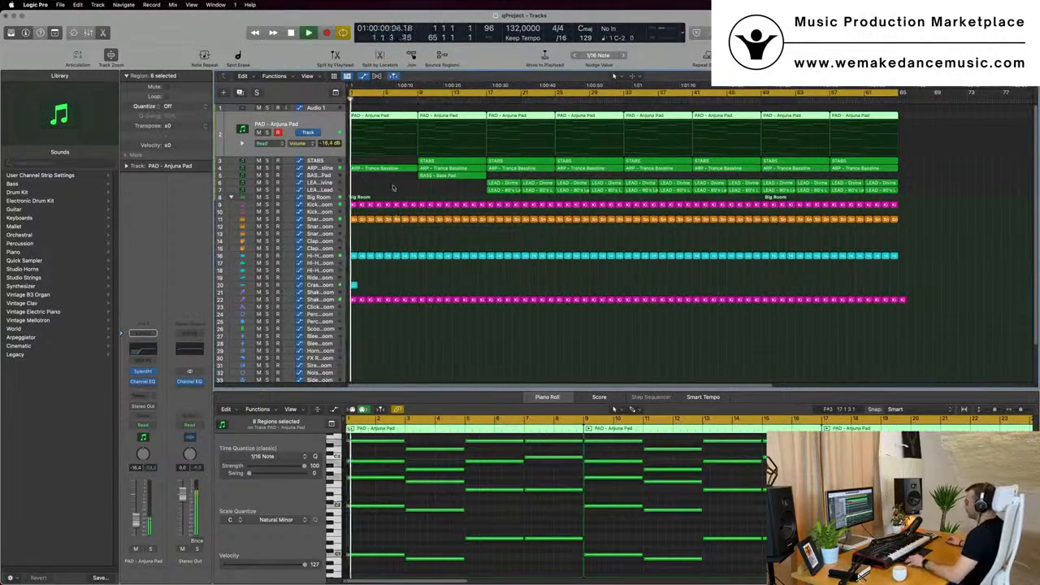
pyautogui.press('super+Left')
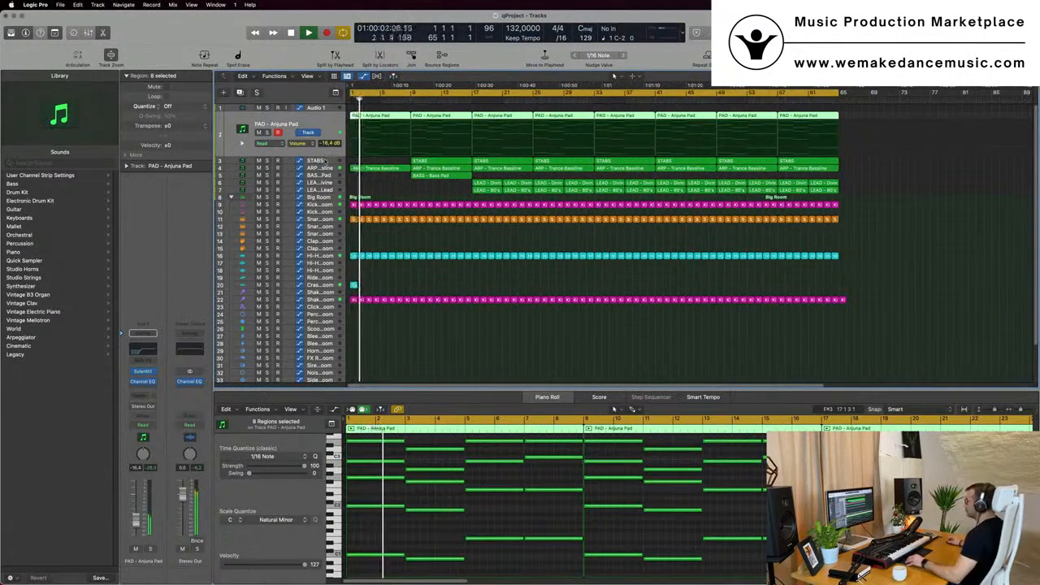
pyautogui.click(434, 159)
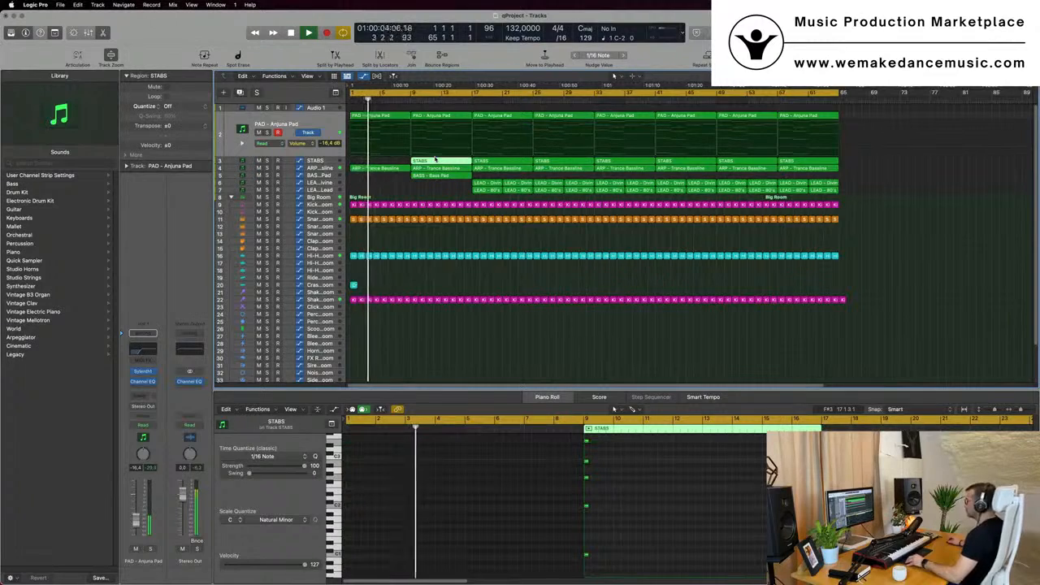
pyautogui.press('super+Left')
pyautogui.click(489, 163)
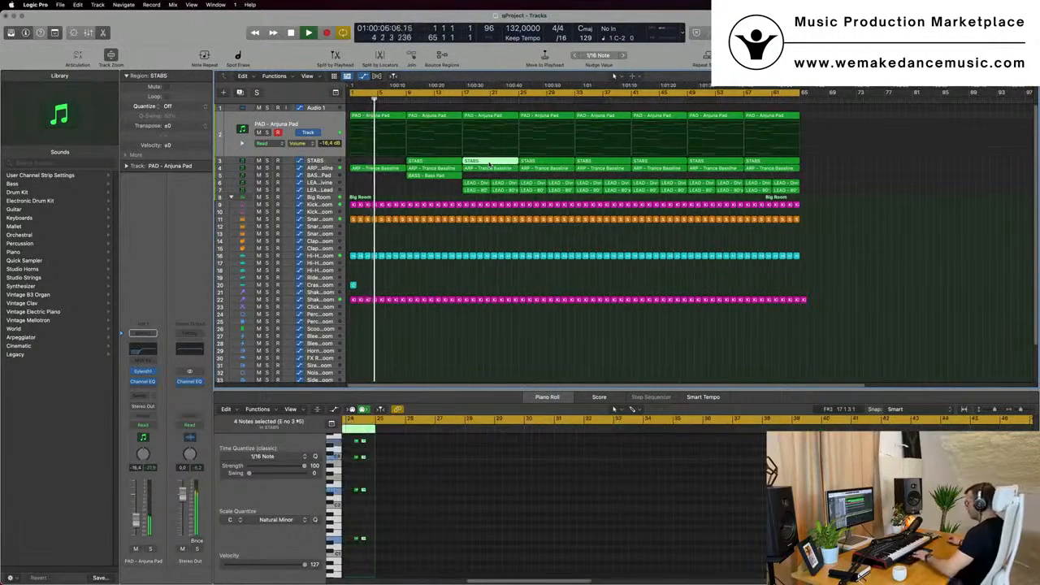
pyautogui.press('Delete')
pyautogui.moveTo(444, 164); pyautogui.dragTo(491, 167)
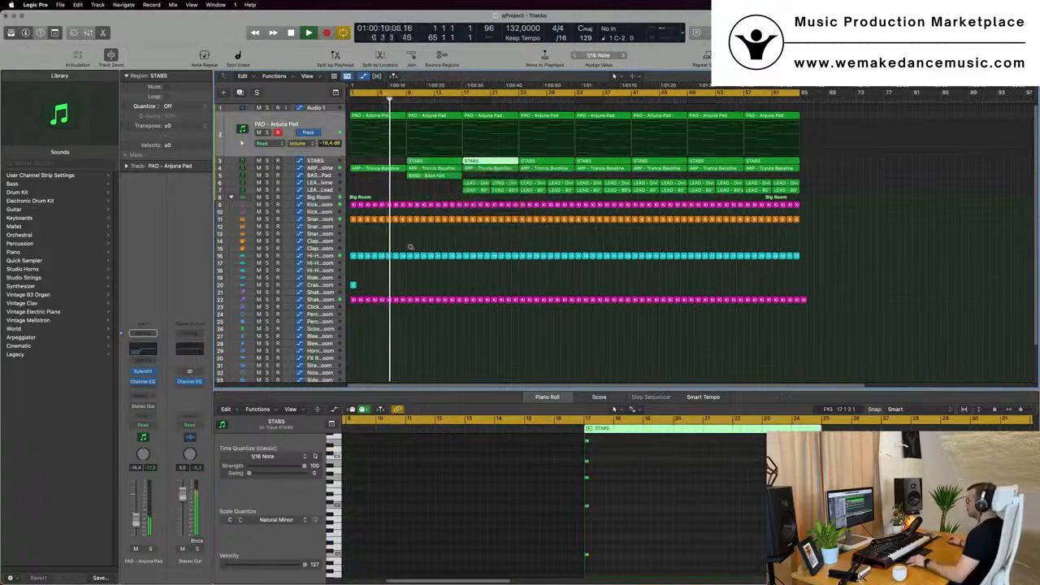
# Step: Copy the Crash - Big Room region from bar 1 to bar 9 and audition the BASS - Bass Pad track
pyautogui.click(354, 286)
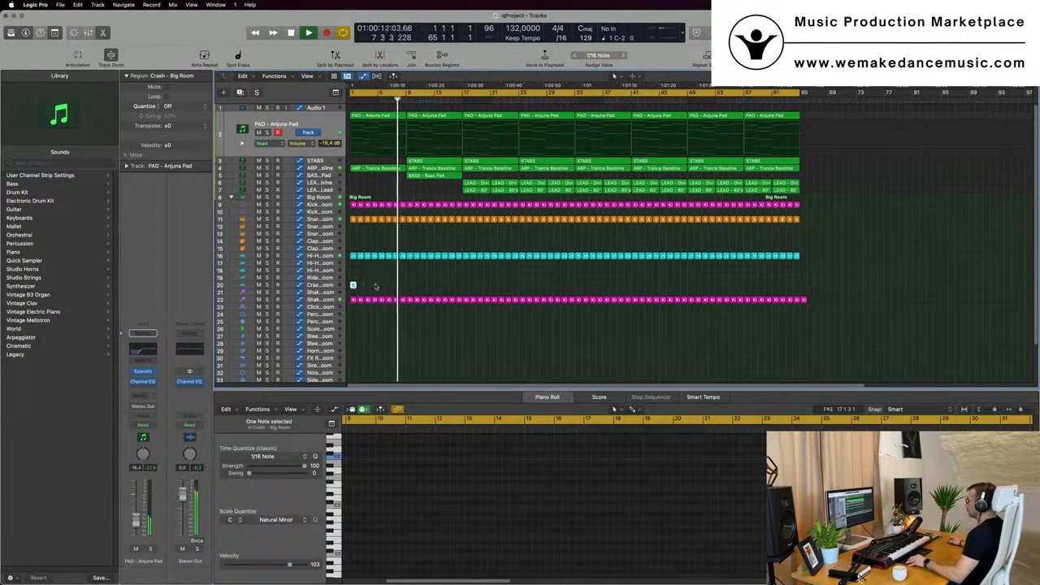
pyautogui.moveTo(354, 286); pyautogui.dragTo(409, 288)
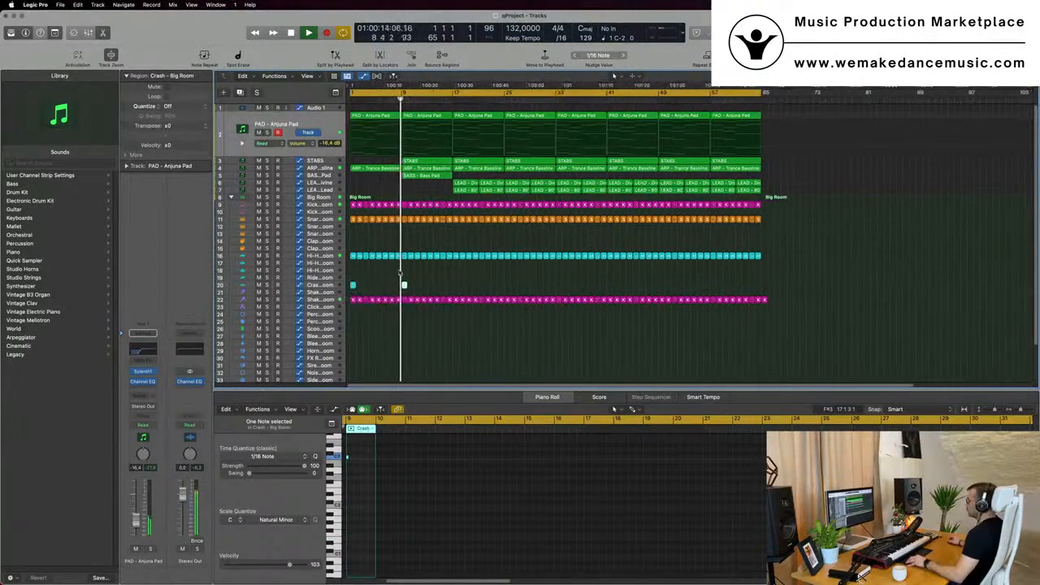
pyautogui.click(323, 174)
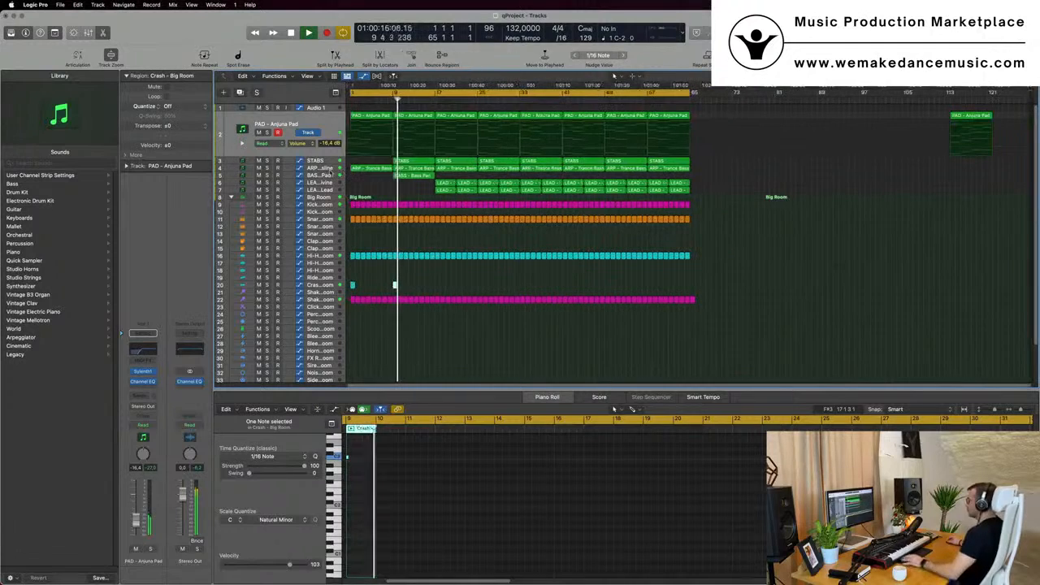
pyautogui.press('space')
pyautogui.press('space')
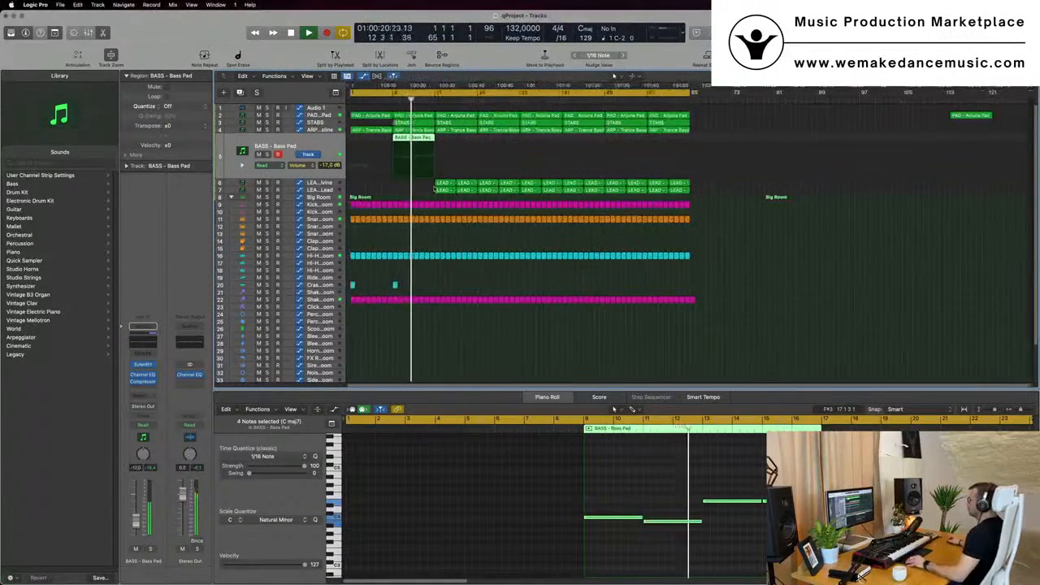
# Step: Delete the regions on both LEAD tracks from bar 17 up to bar 33
pyautogui.moveTo(433, 186); pyautogui.dragTo(519, 188)
pyautogui.press('Delete')
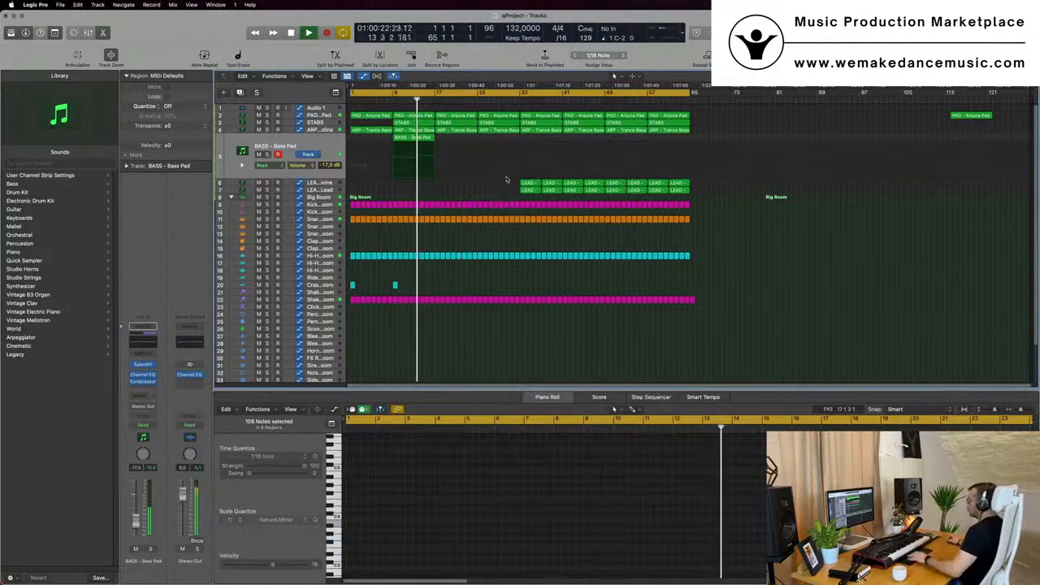
# Step: Replace the PAD, STABS and ARP regions at bar 17 with copies of the bar 9 regions, including the Bass Pad, and restart playback
pyautogui.click(460, 130)
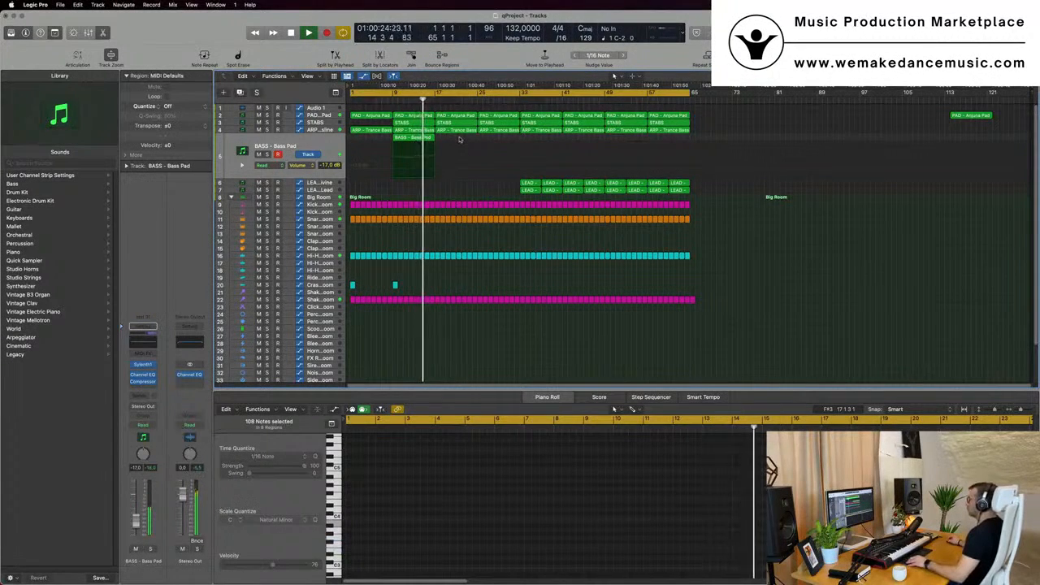
pyautogui.keyDown('shift'); pyautogui.click(460, 125); pyautogui.keyUp('shift')
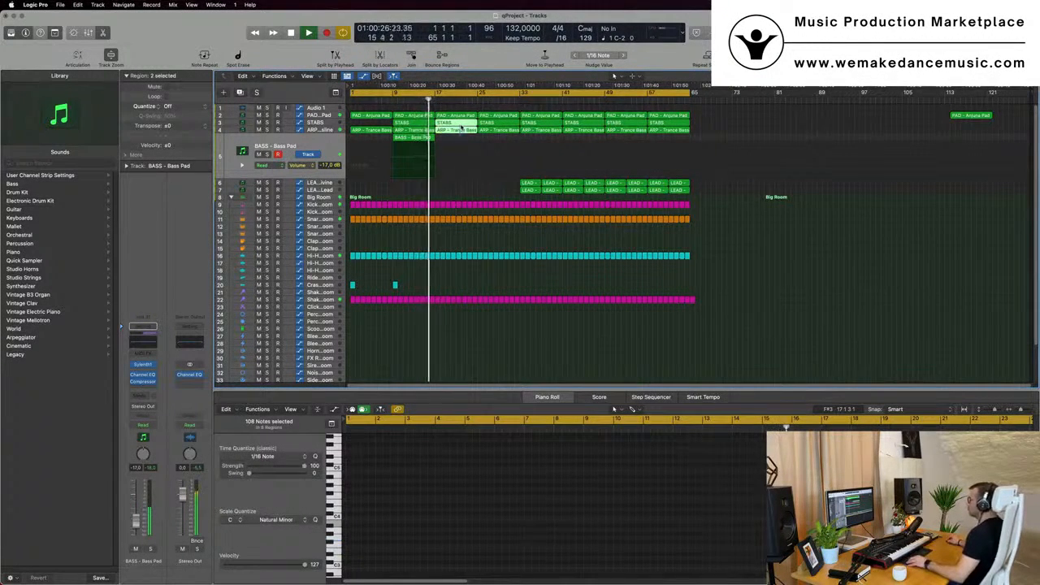
pyautogui.press('Delete')
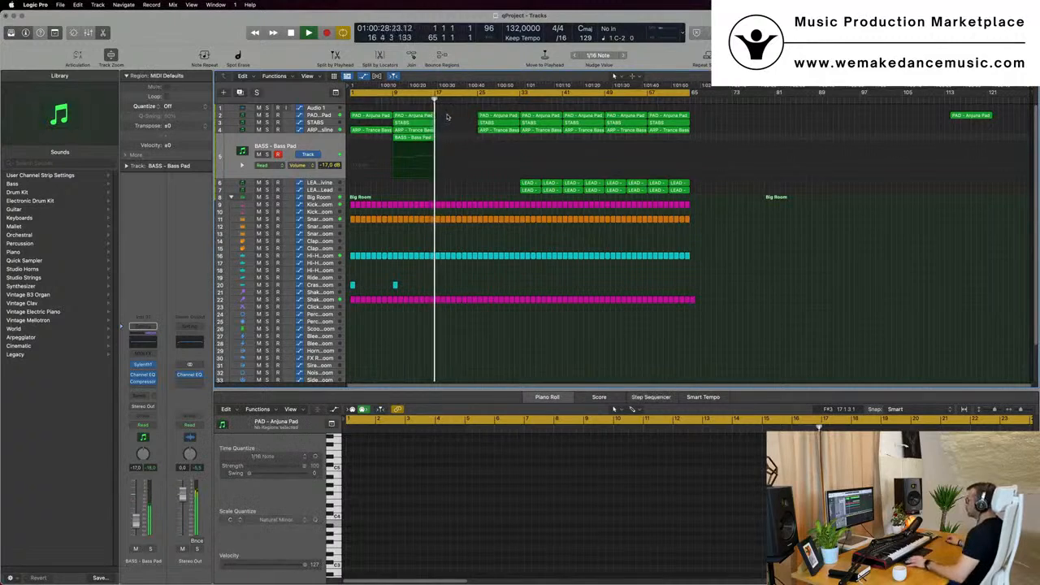
pyautogui.moveTo(439, 111); pyautogui.dragTo(410, 173)
pyautogui.moveTo(414, 117); pyautogui.dragTo(454, 117)
pyautogui.press('Return')
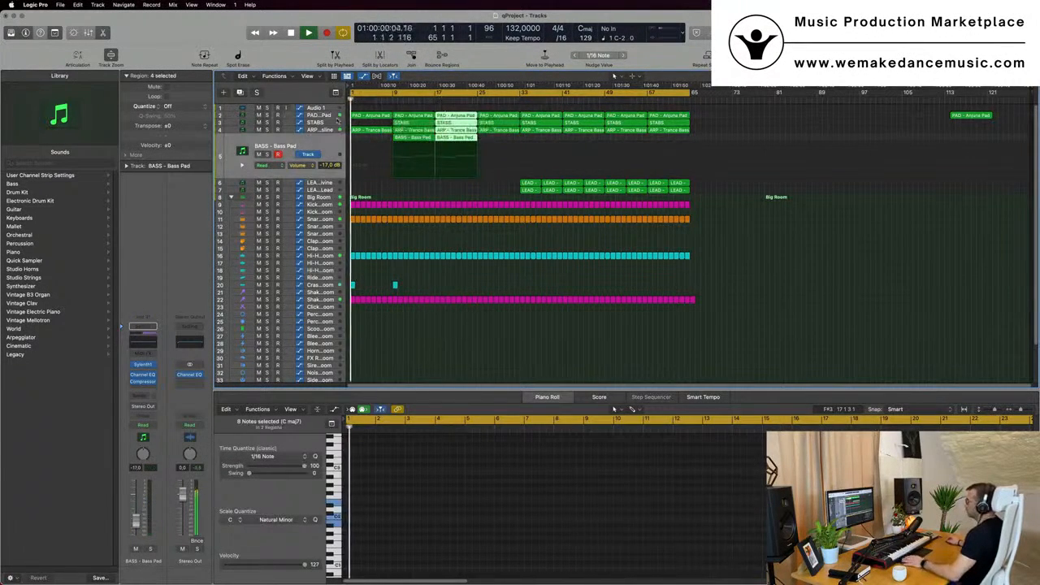
# Step: Record a small Sylenth1 filter control cutoff move on the PAD - Anjuna Pad track in Touch automation mode
pyautogui.click(310, 116)
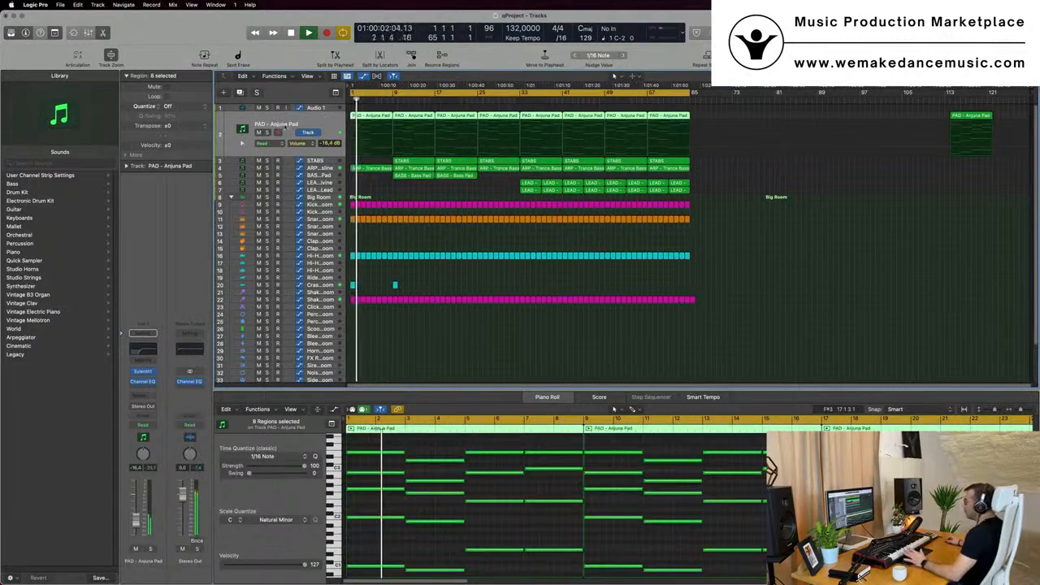
pyautogui.click(142, 372)
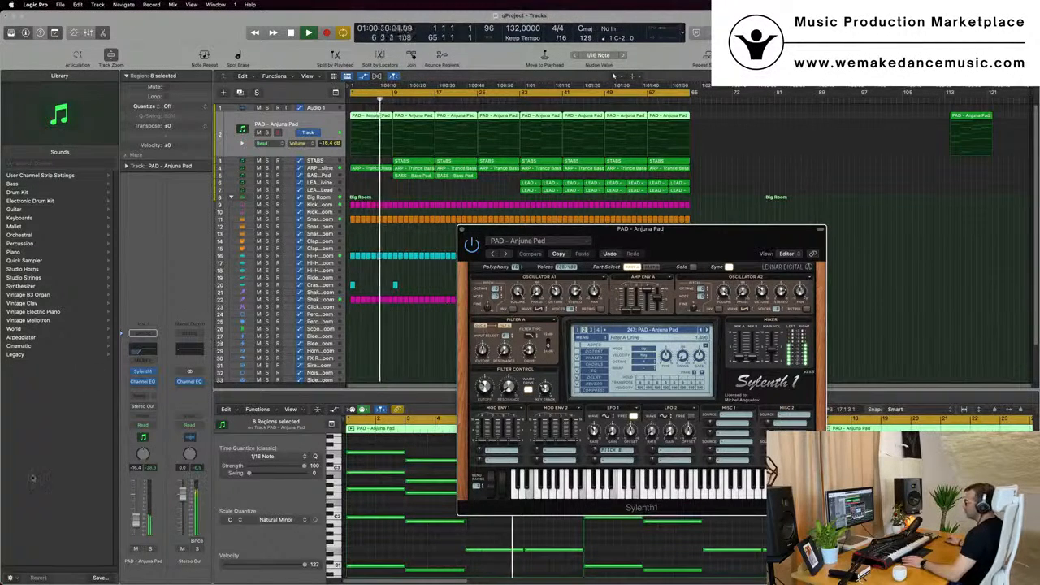
pyautogui.click(143, 424)
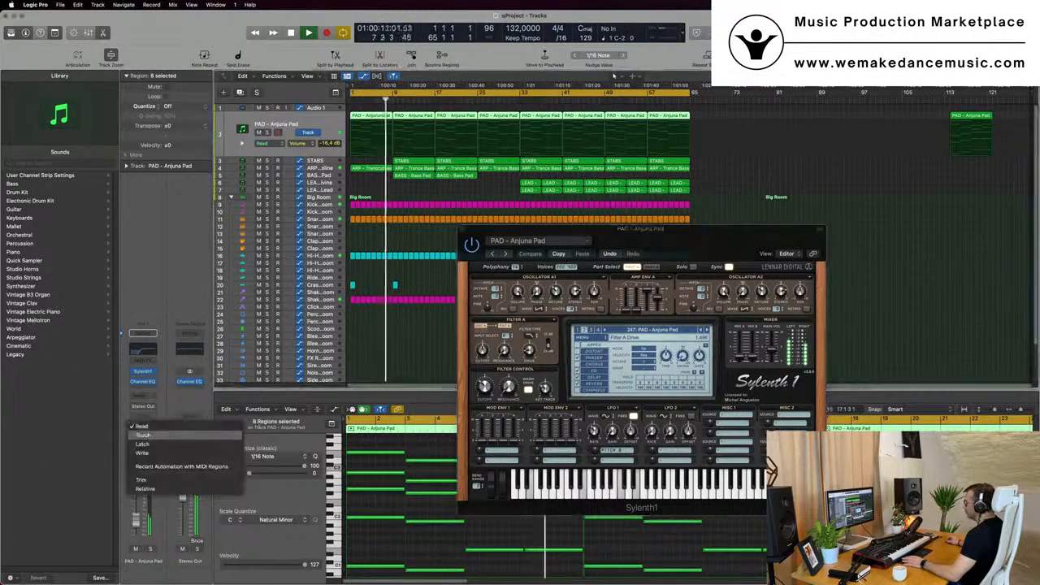
pyautogui.click(147, 435)
pyautogui.moveTo(485, 387); pyautogui.dragTo(485, 384)
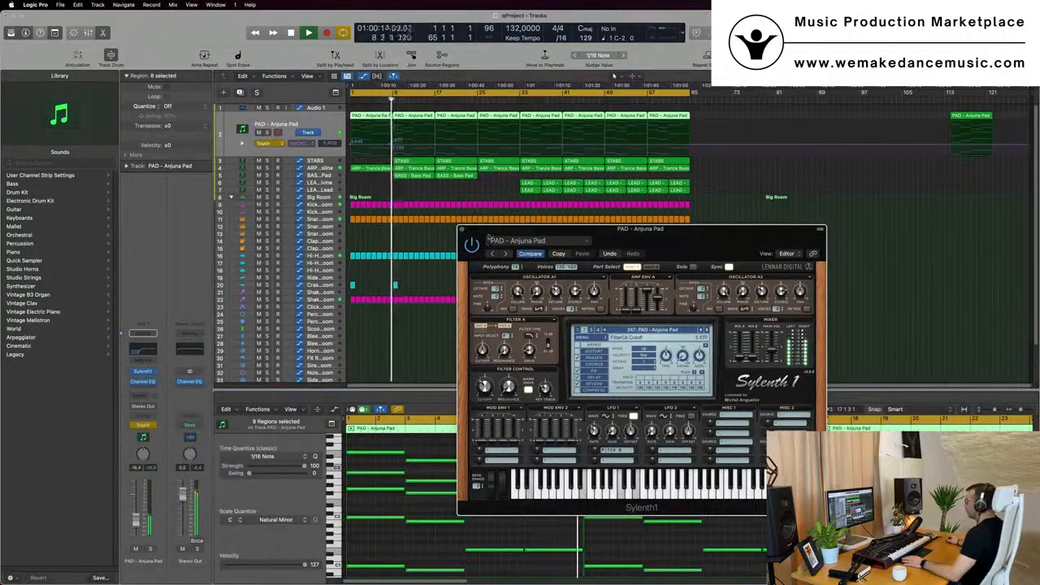
pyautogui.click(463, 229)
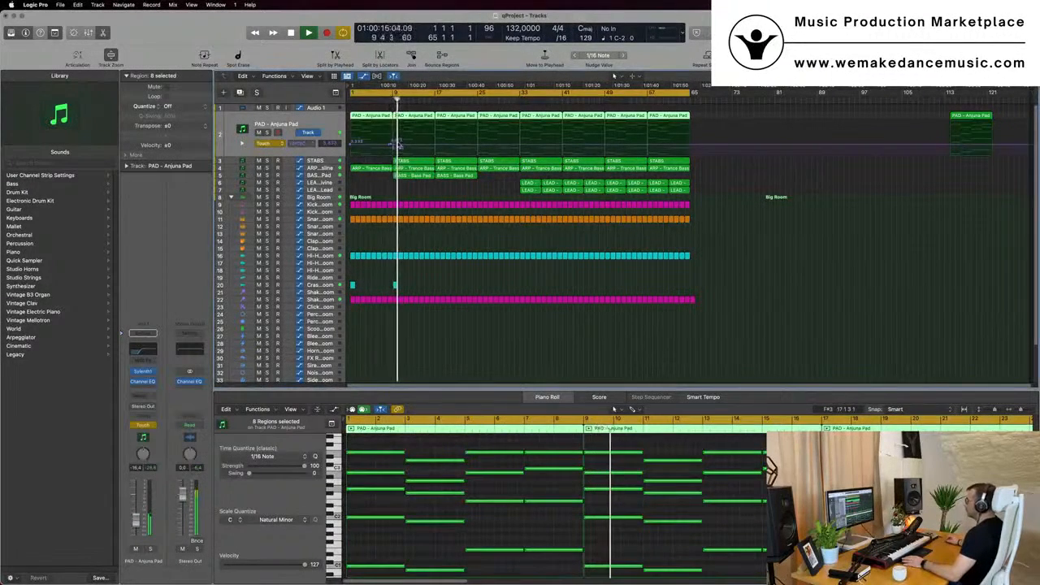
# Step: Return the PAD track's automation to Read mode and shape its filter cutoff curve to rise gradually from bar 9 to bar 25
pyautogui.click(355, 144)
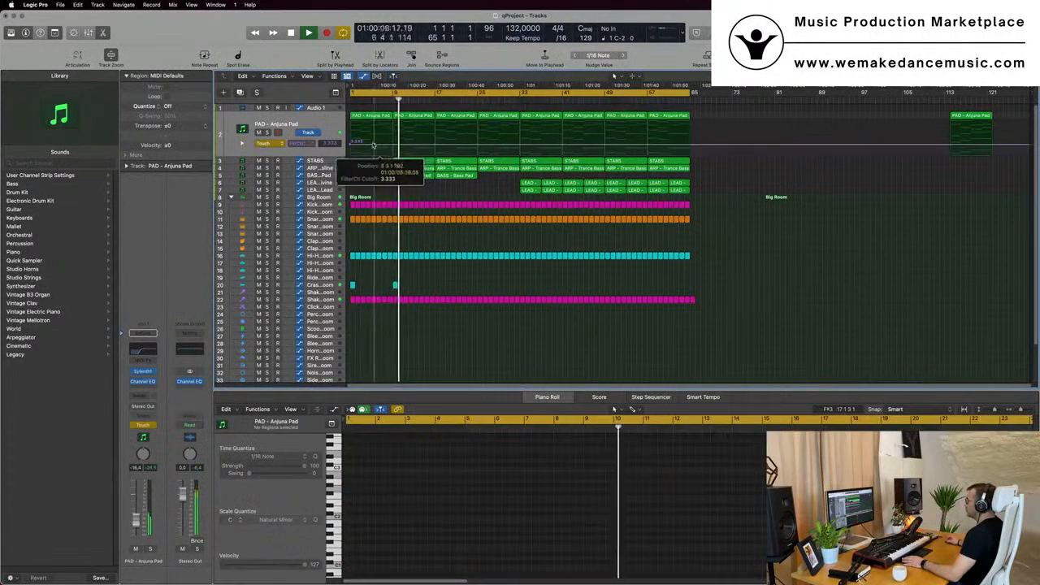
pyautogui.click(266, 143)
pyautogui.click(337, 137)
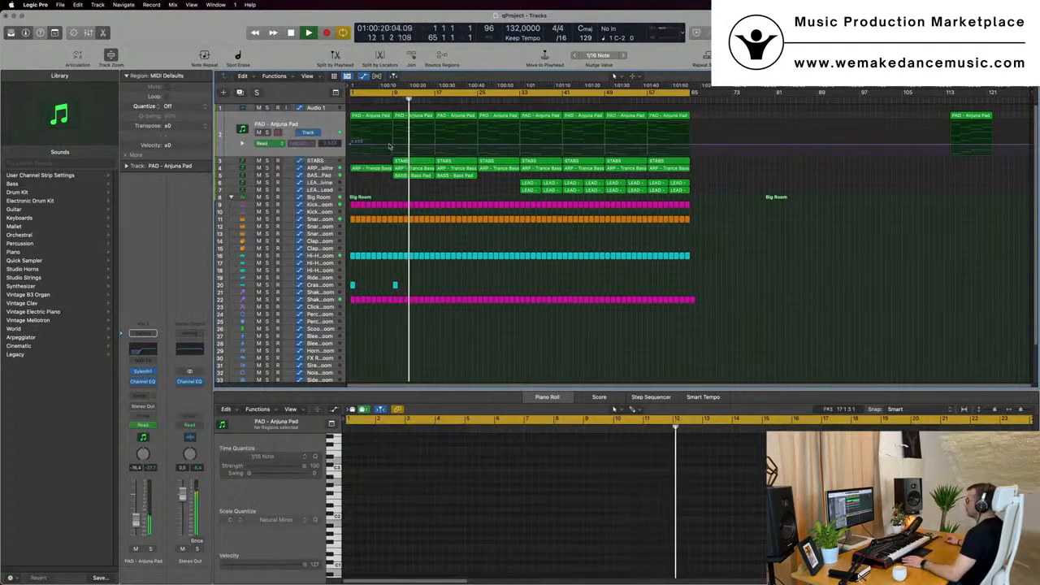
pyautogui.moveTo(434, 146); pyautogui.dragTo(476, 139)
# Step: Copy the two Crash - Big Room regions from bars 1 and 9 to bars 17 and 25
pyautogui.click(351, 284)
pyautogui.moveTo(352, 286); pyautogui.dragTo(438, 291)
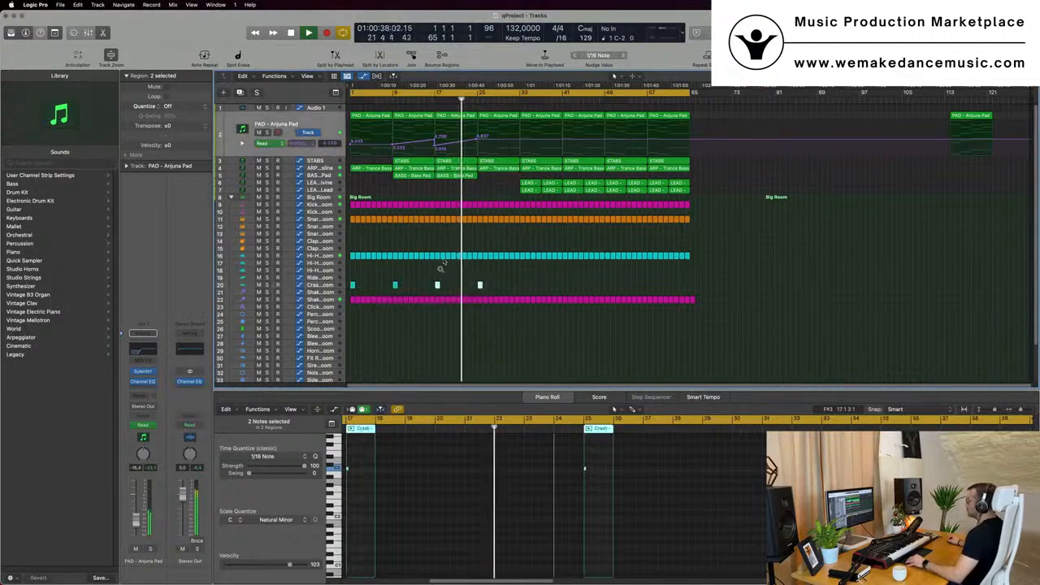
pyautogui.scroll(3, 472, 241)
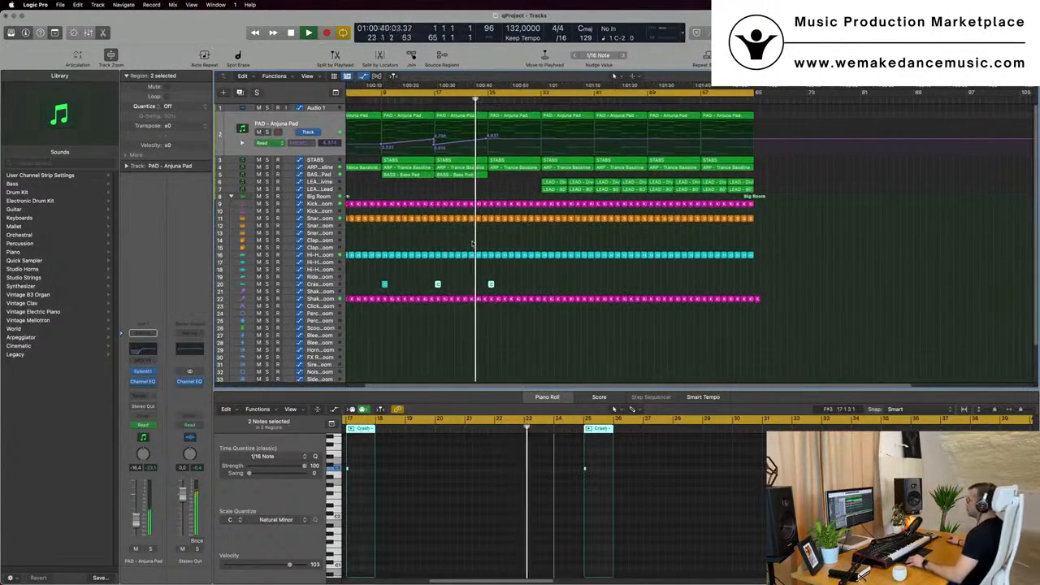
pyautogui.scroll(-2, 472, 243)
pyautogui.scroll(-1, 472, 242)
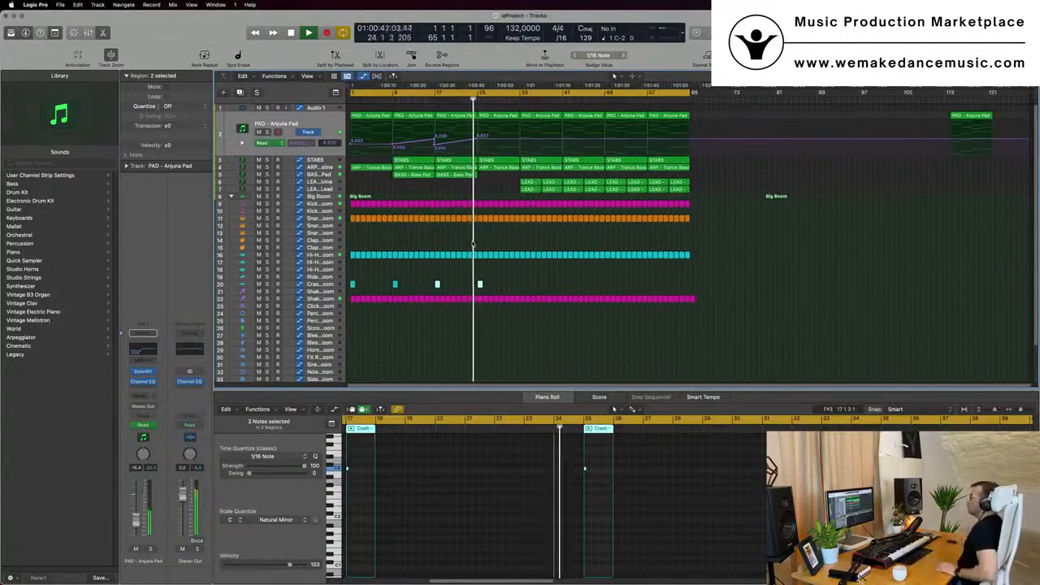